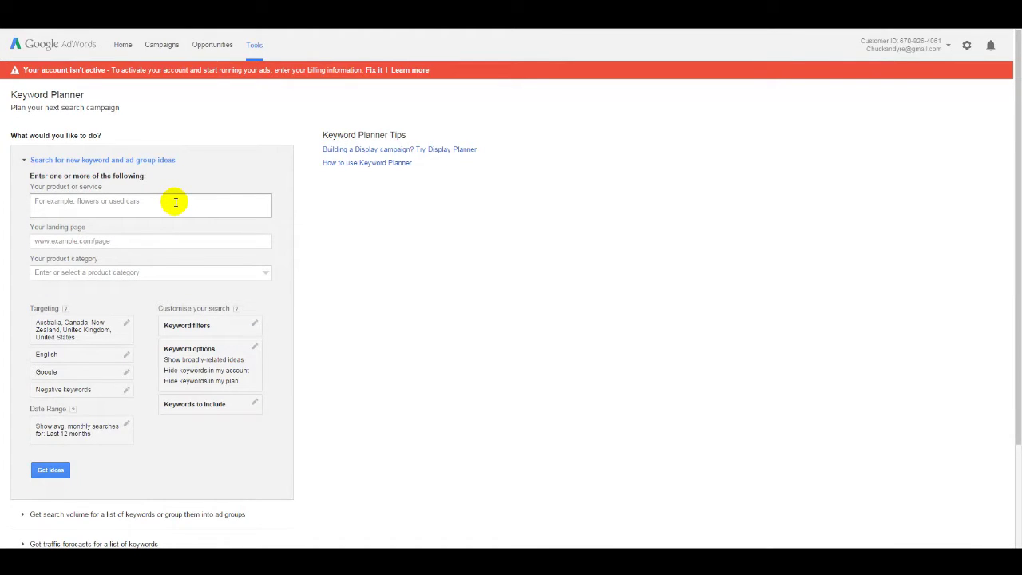
# Step: Read through the Rocket Languages sales page for Latin American Spanish, from the headline through the success strategies
pyautogui.click(174, 201)
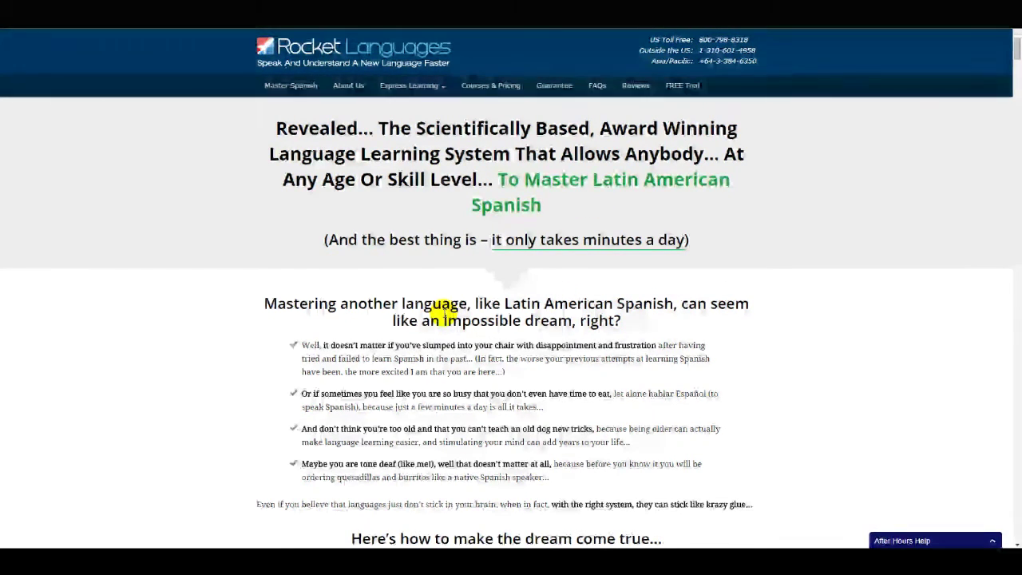
pyautogui.scroll(-3, 443, 315)
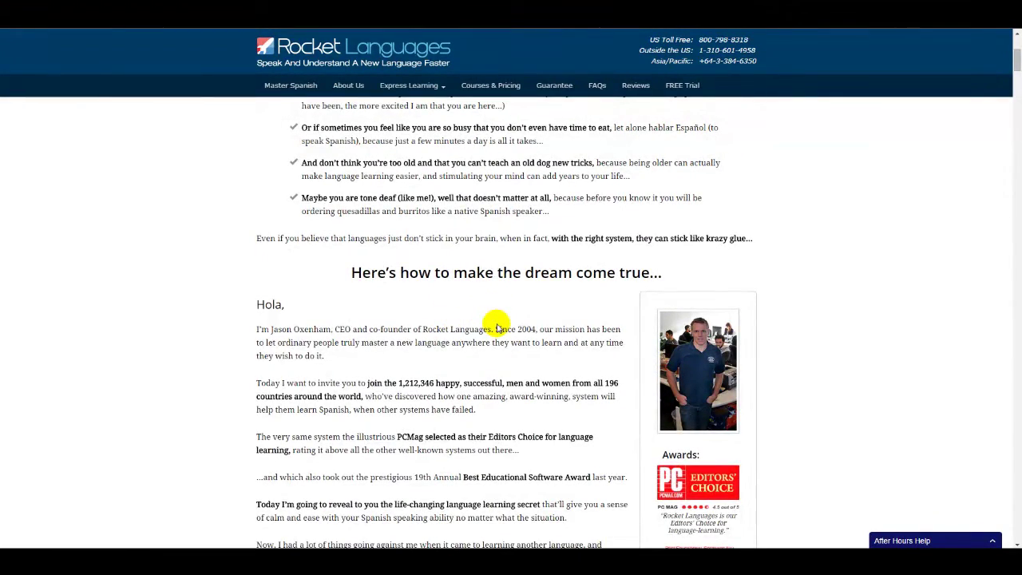
pyautogui.scroll(-3, 495, 327)
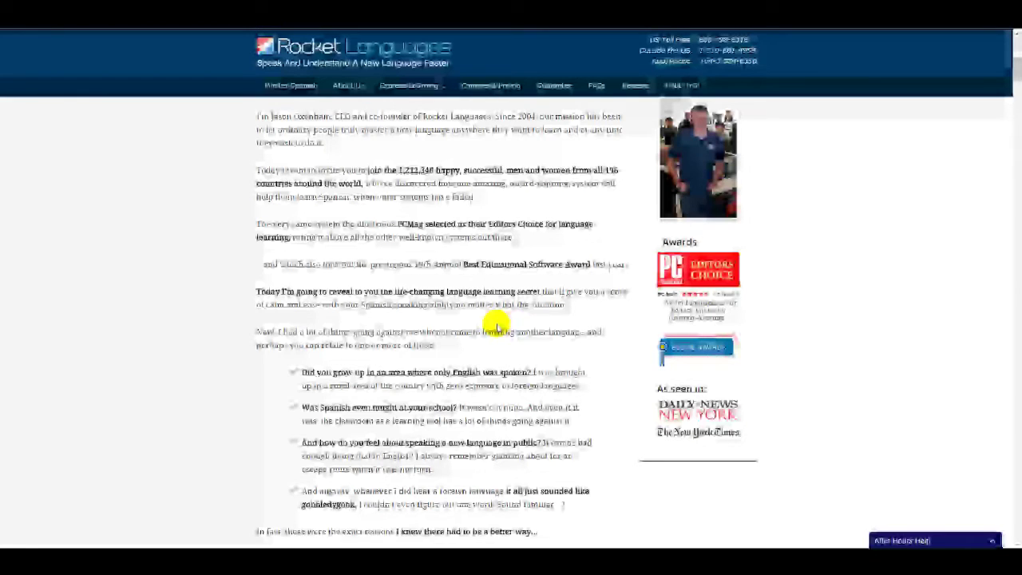
pyautogui.scroll(-15, 495, 324)
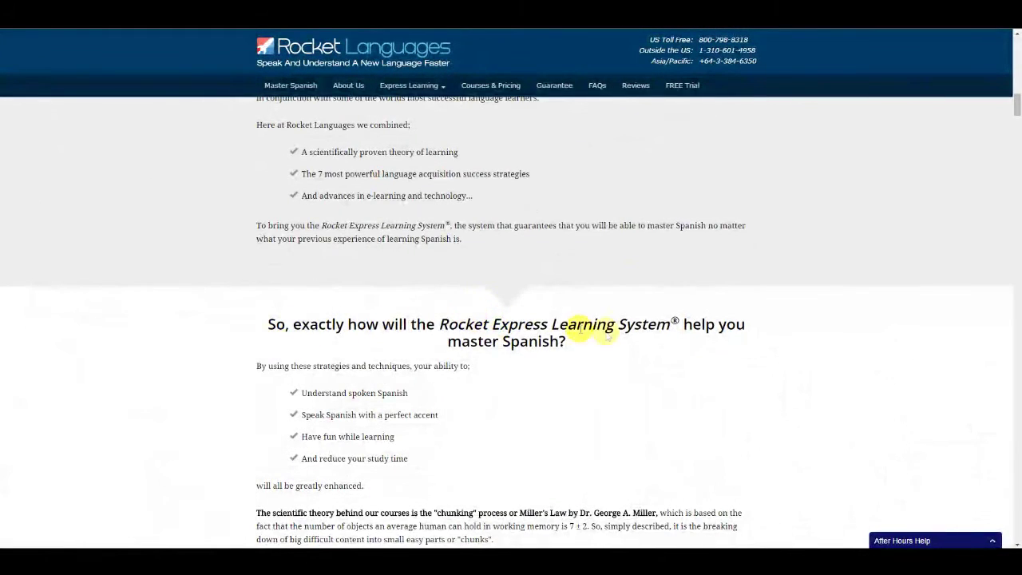
pyautogui.scroll(-1, 693, 335)
pyautogui.scroll(-10, 692, 335)
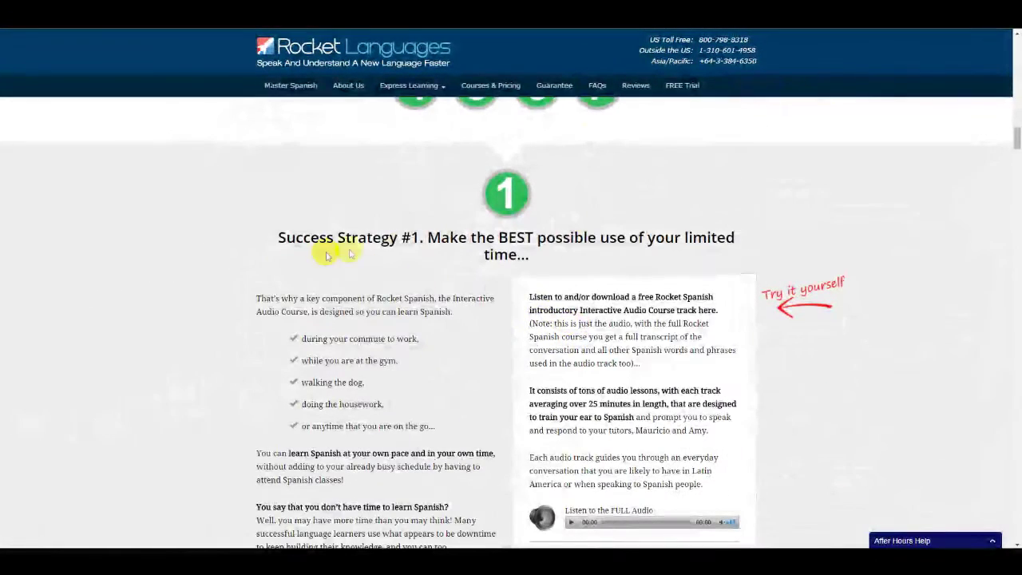
pyautogui.scroll(-1, 359, 255)
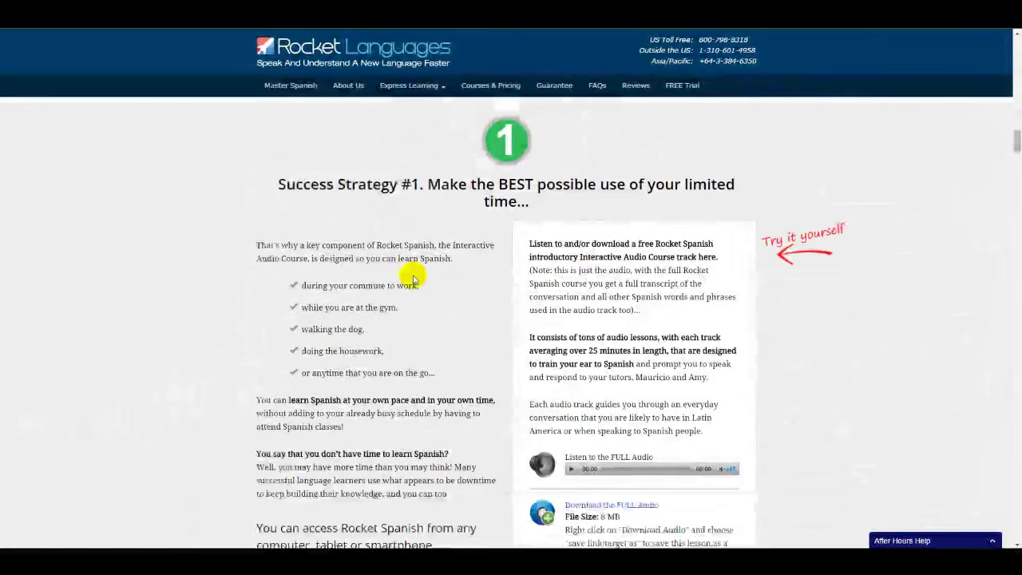
pyautogui.scroll(-10, 503, 303)
pyautogui.scroll(-5, 269, 331)
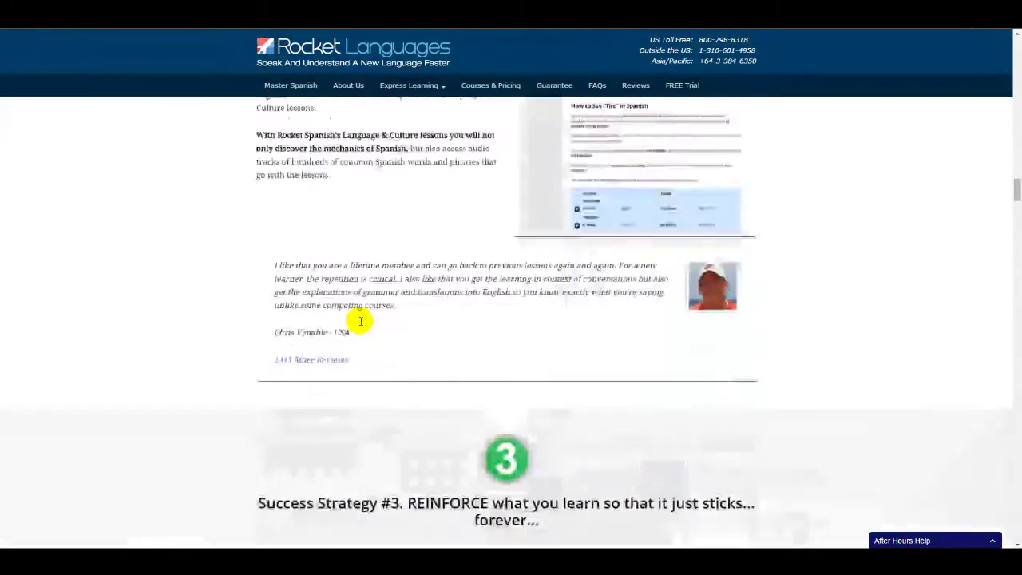
pyautogui.scroll(-10, 360, 319)
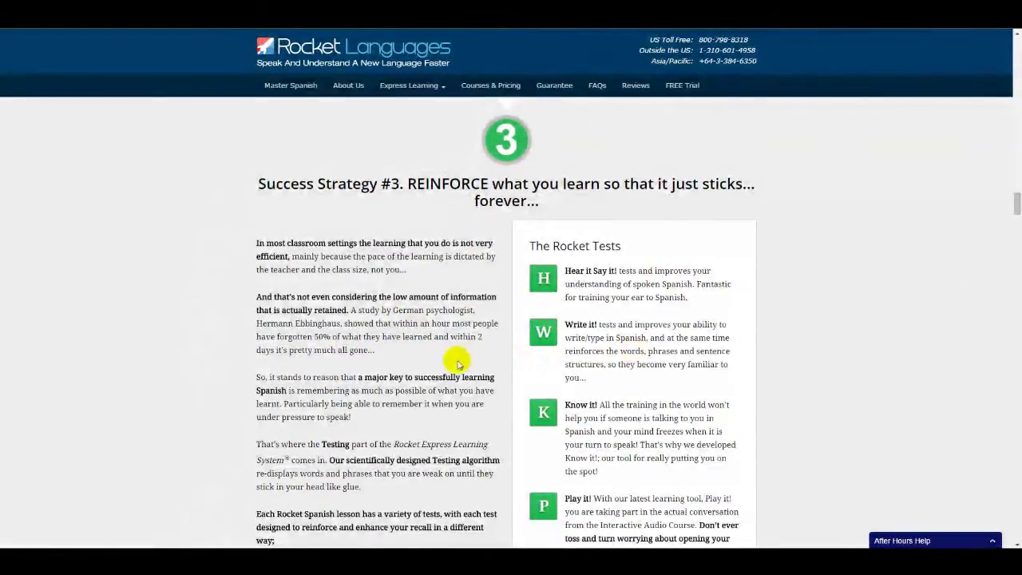
pyautogui.scroll(-4, 453, 367)
pyautogui.scroll(-5, 495, 367)
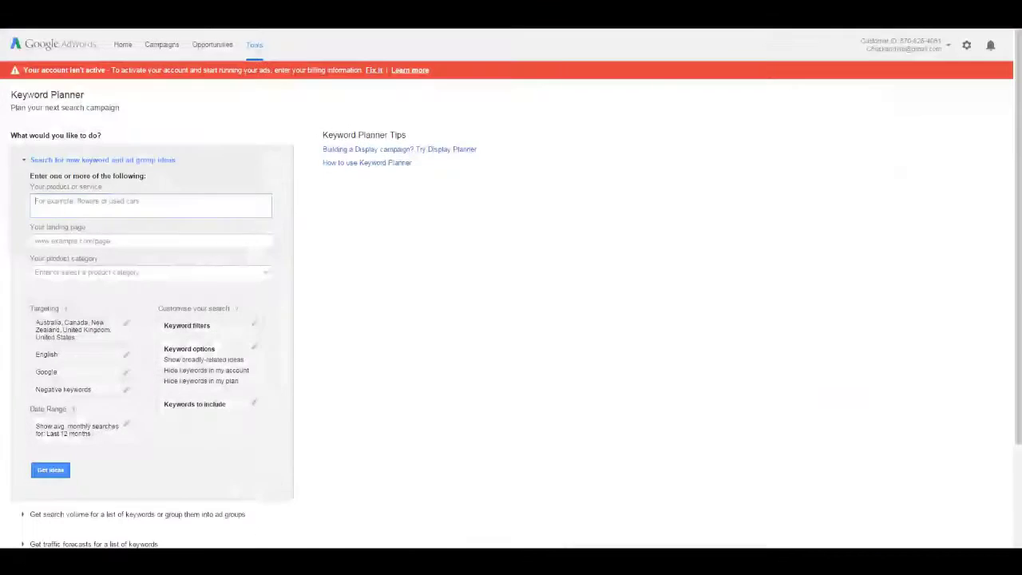
# Step: Get ideas for the product or service "learn spanish" in Keyword Planner and review the individual keyword ideas
pyautogui.click(32, 203)
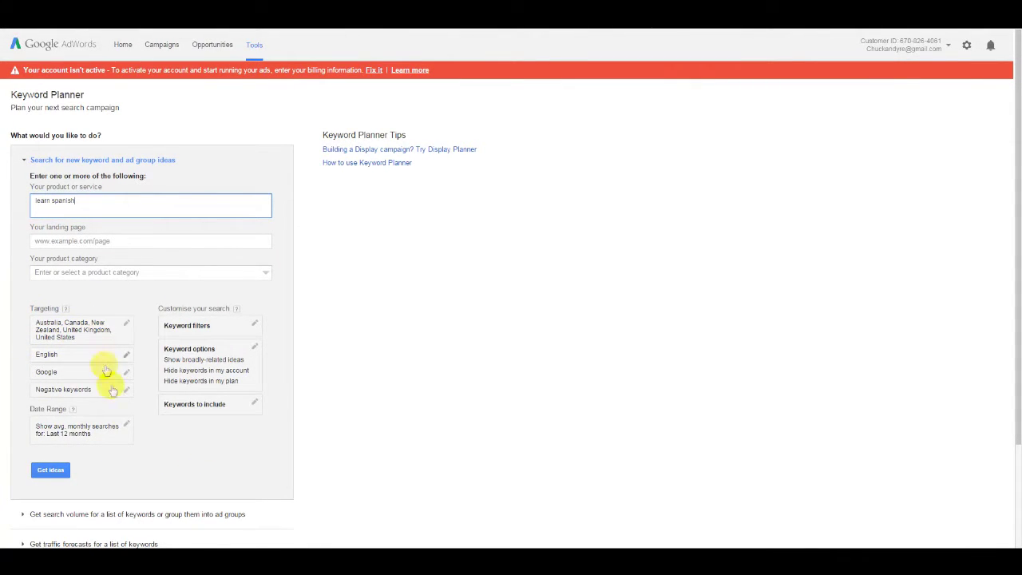
pyautogui.click(59, 476)
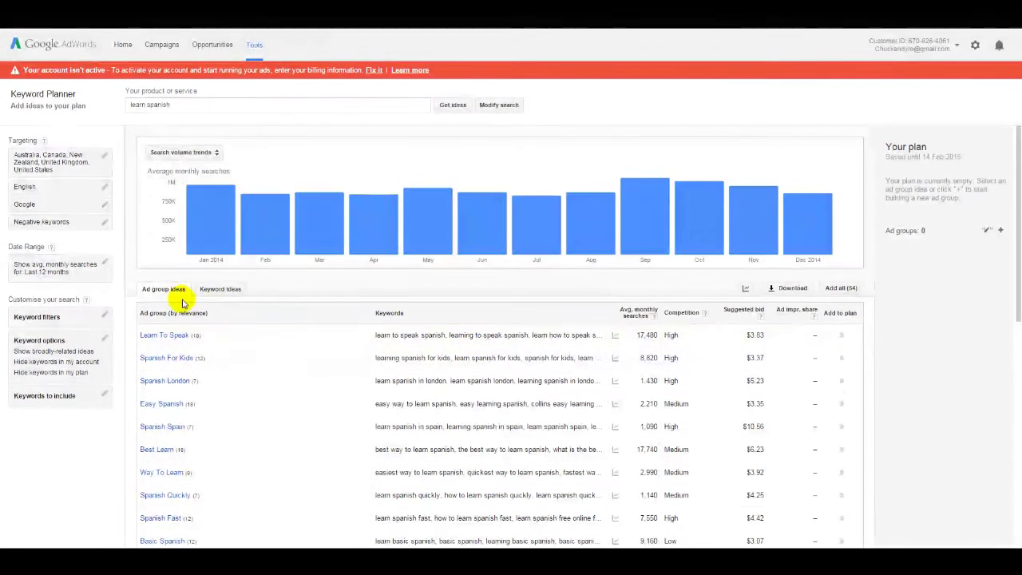
pyautogui.click(224, 291)
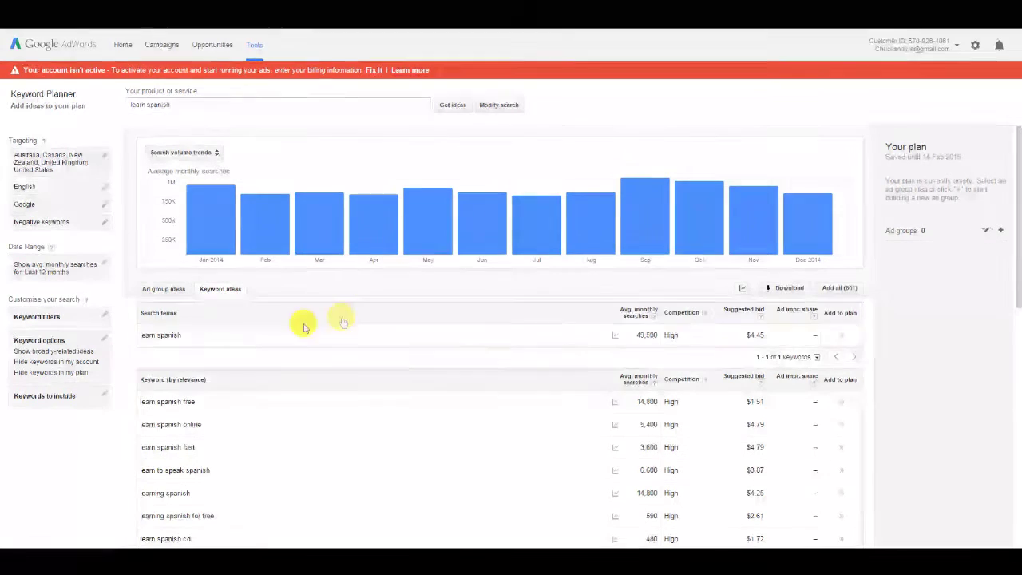
pyautogui.click(312, 341)
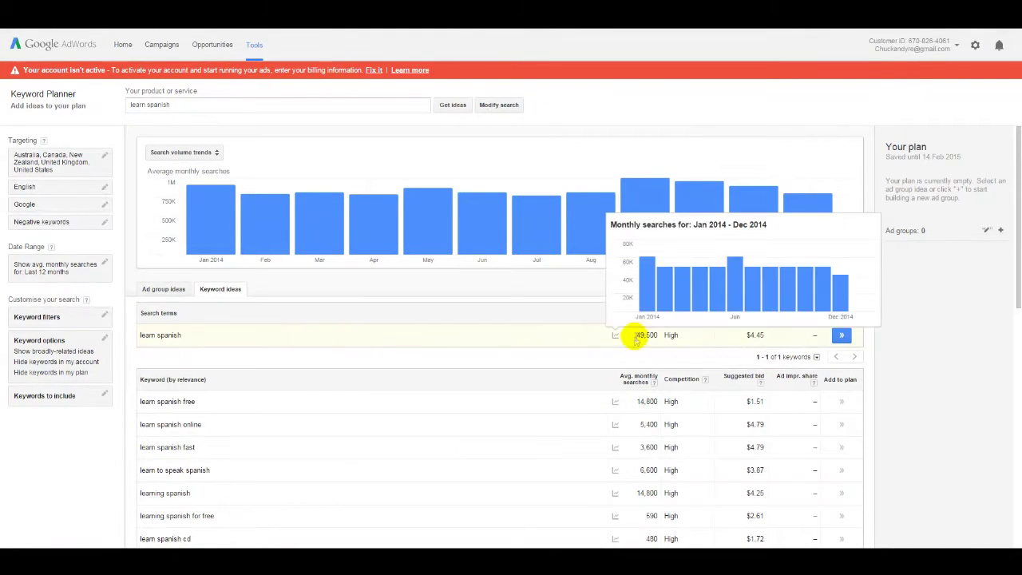
pyautogui.click(502, 357)
pyautogui.scroll(-2, 502, 357)
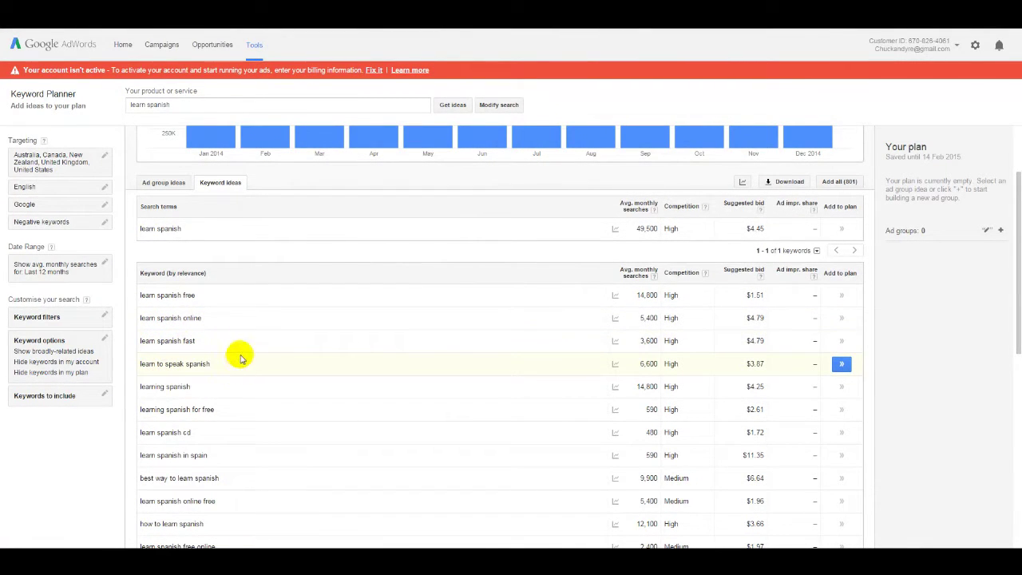
pyautogui.scroll(-4, 233, 356)
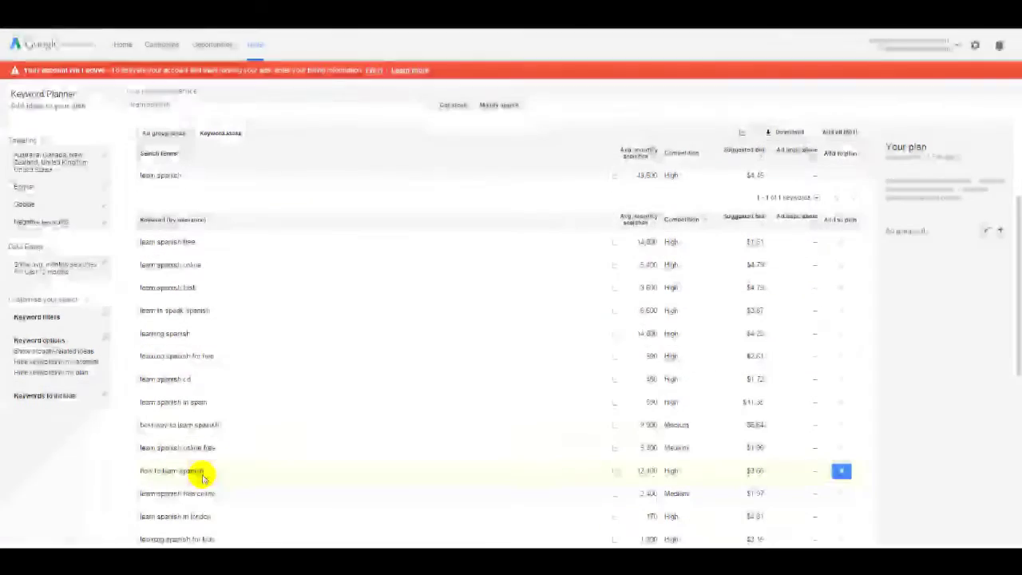
pyautogui.scroll(-4, 251, 263)
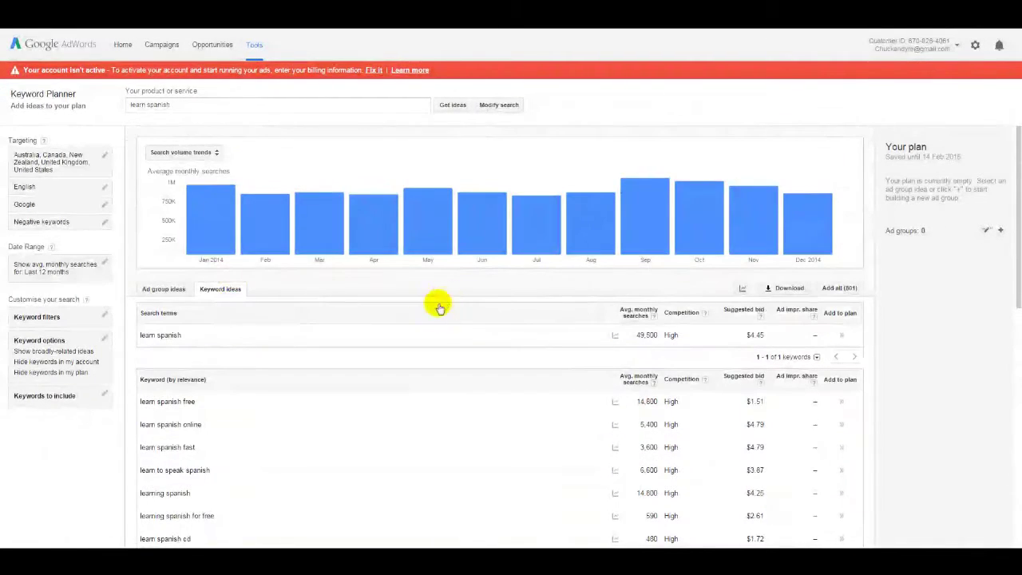
# Step: Copy the search term "learn spanish" into the Notepad notes below "Keywords:" and return to Keyword Planner
pyautogui.moveTo(197, 401); pyautogui.dragTo(141, 401)
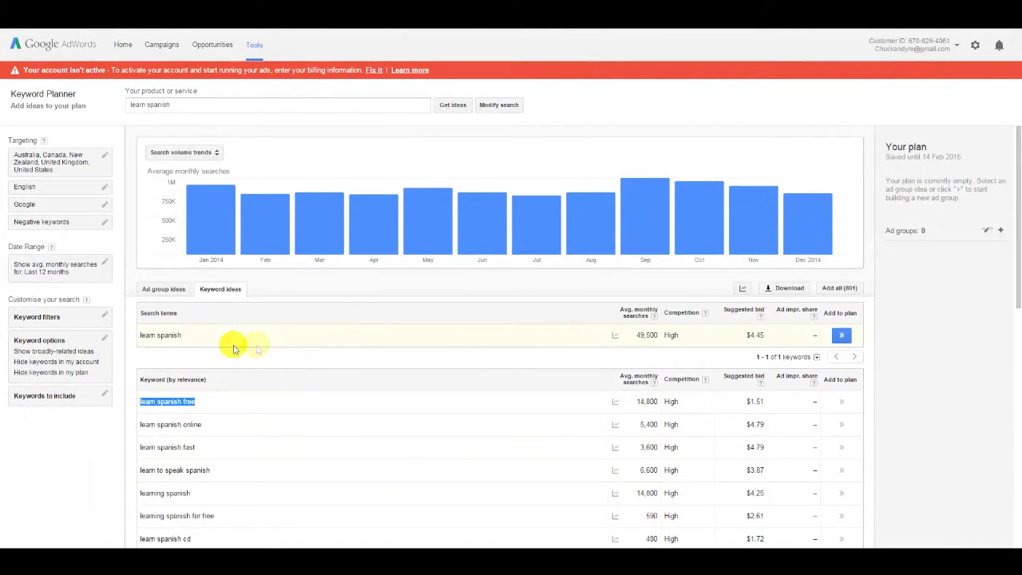
pyautogui.moveTo(205, 336); pyautogui.dragTo(157, 335)
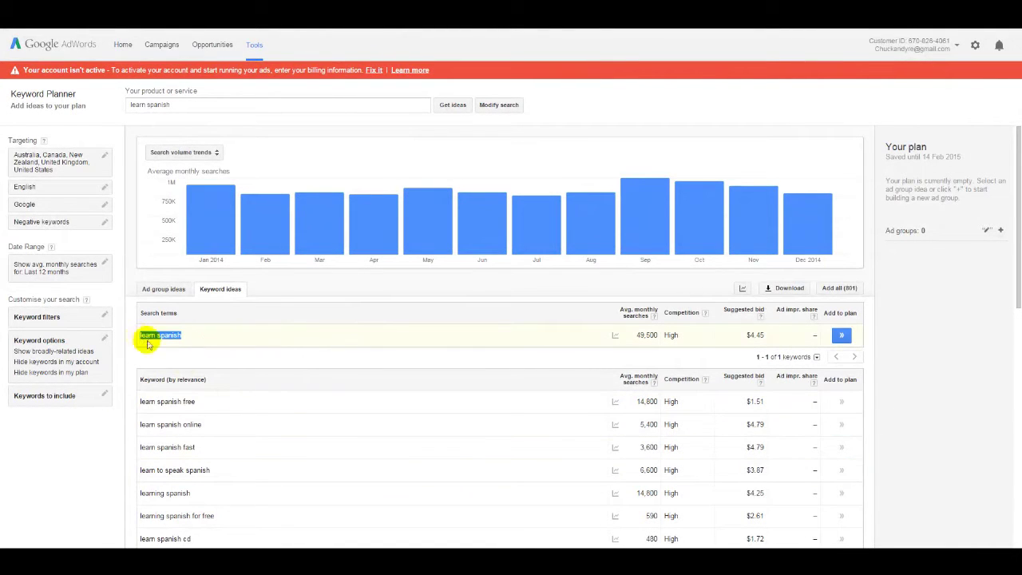
pyautogui.hotkey('alt', 'Tab')
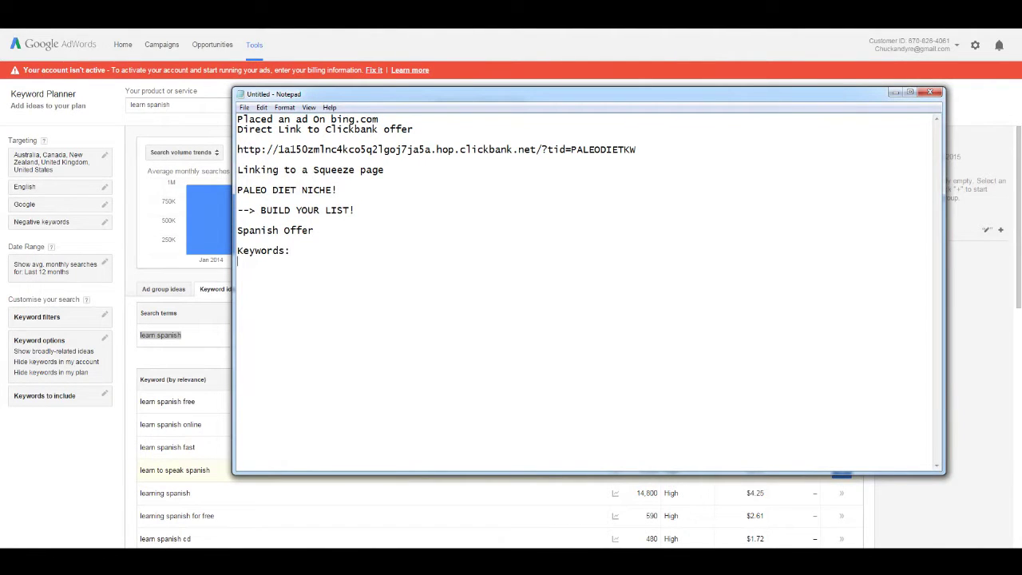
pyautogui.click(180, 402)
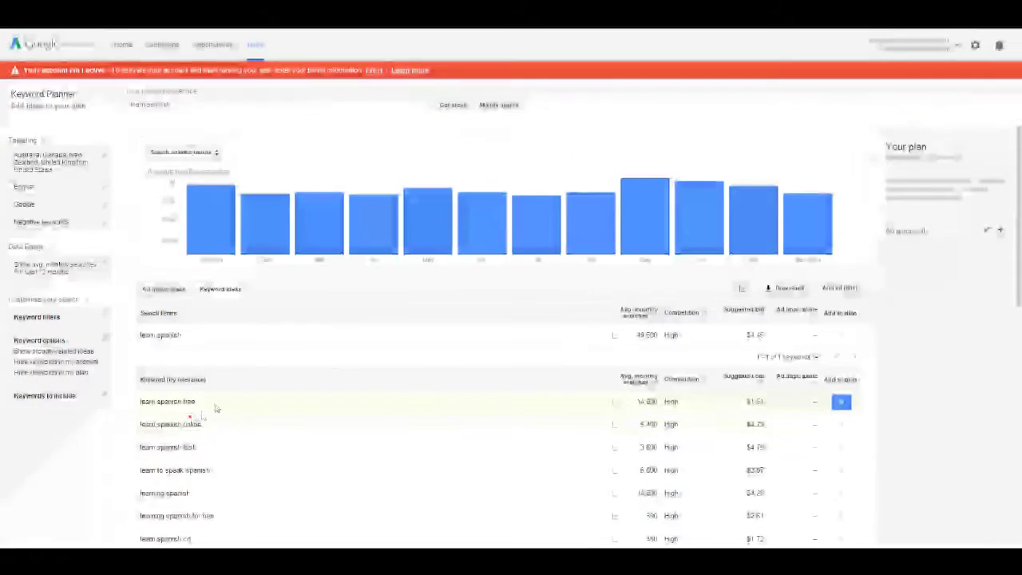
# Step: Highlight the suggested keyword "learn spanish free" in the keyword list to examine it
pyautogui.moveTo(210, 402); pyautogui.dragTo(141, 402)
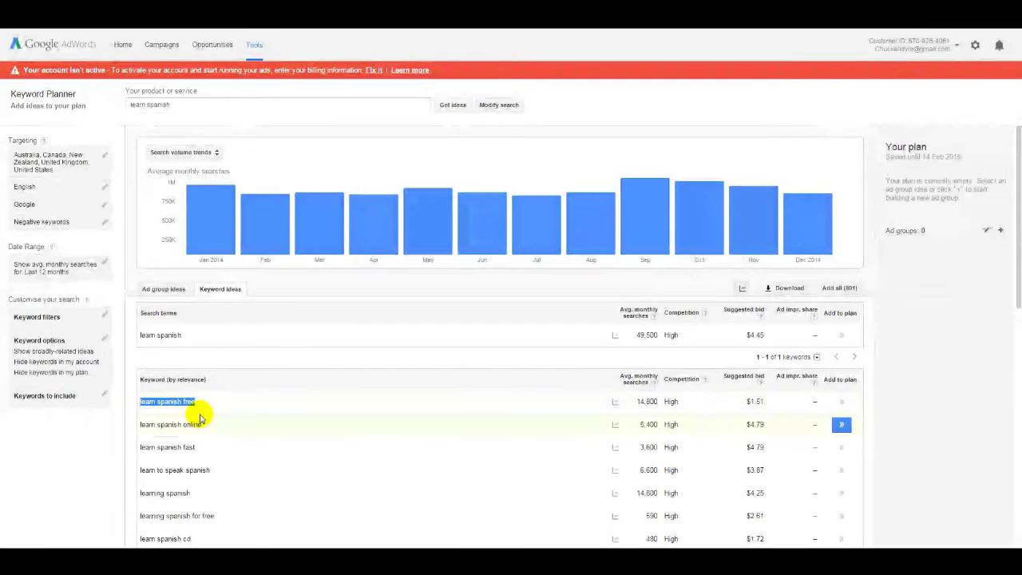
pyautogui.click(326, 383)
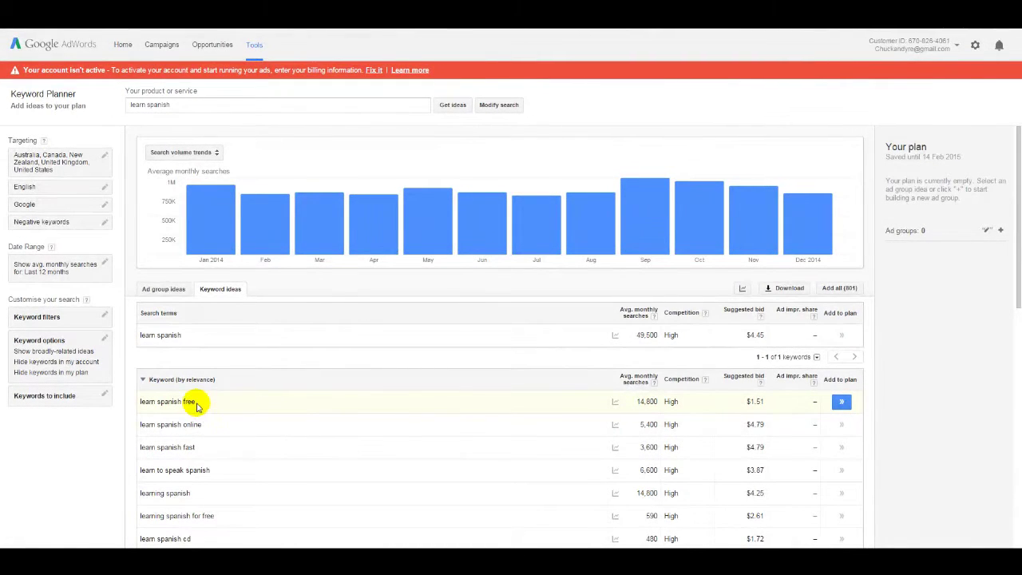
pyautogui.moveTo(167, 405); pyautogui.dragTo(146, 404)
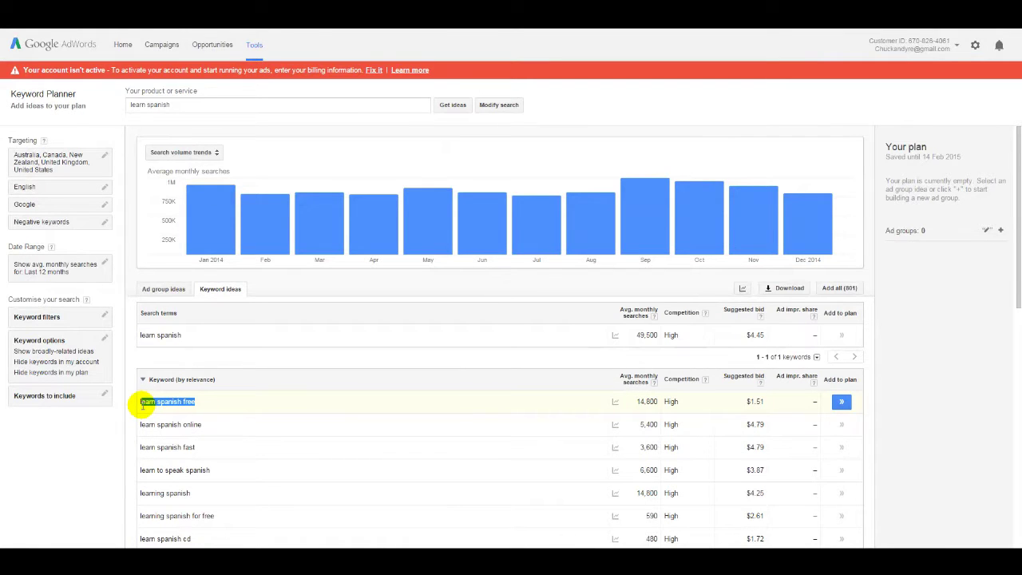
pyautogui.click(162, 410)
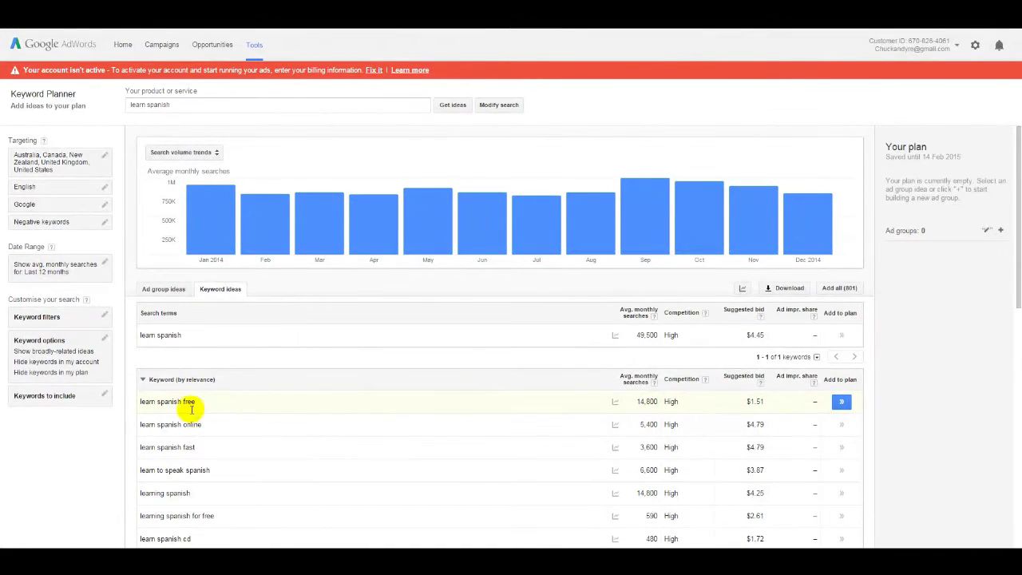
pyautogui.moveTo(198, 401); pyautogui.dragTo(140, 402)
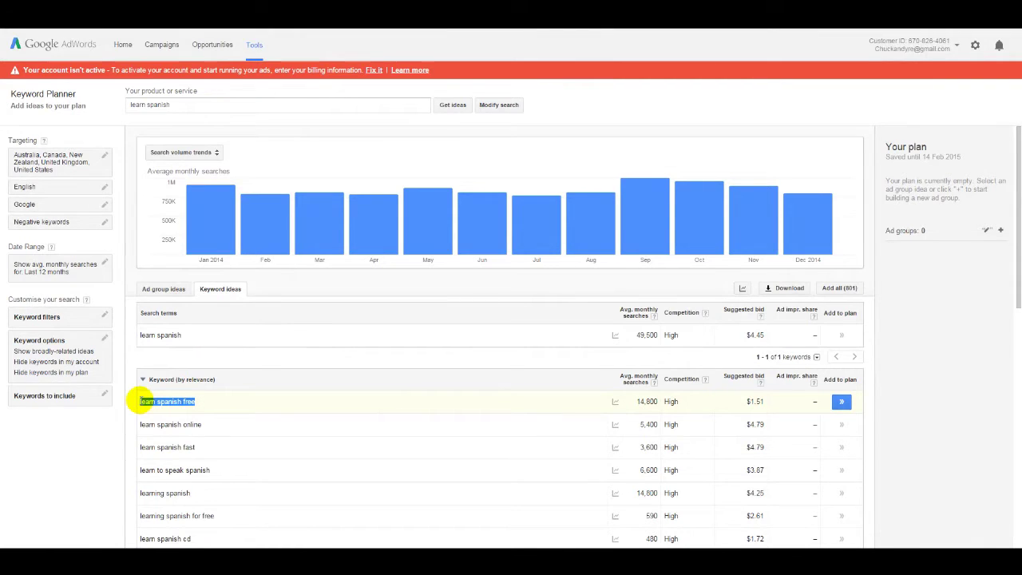
# Step: Copy the suggested keyword "learn spanish online" into the keyword list in Notepad and return to Keyword Planner
pyautogui.moveTo(204, 424); pyautogui.dragTo(142, 425)
pyautogui.hotkey('ctrl', 'c')
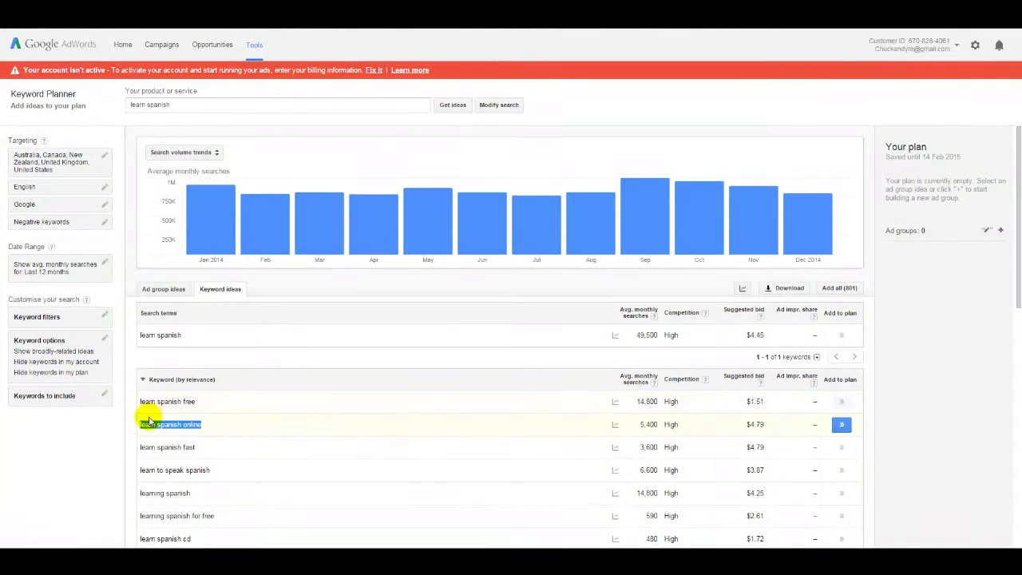
pyautogui.moveTo(151, 402); pyautogui.dragTo(175, 427)
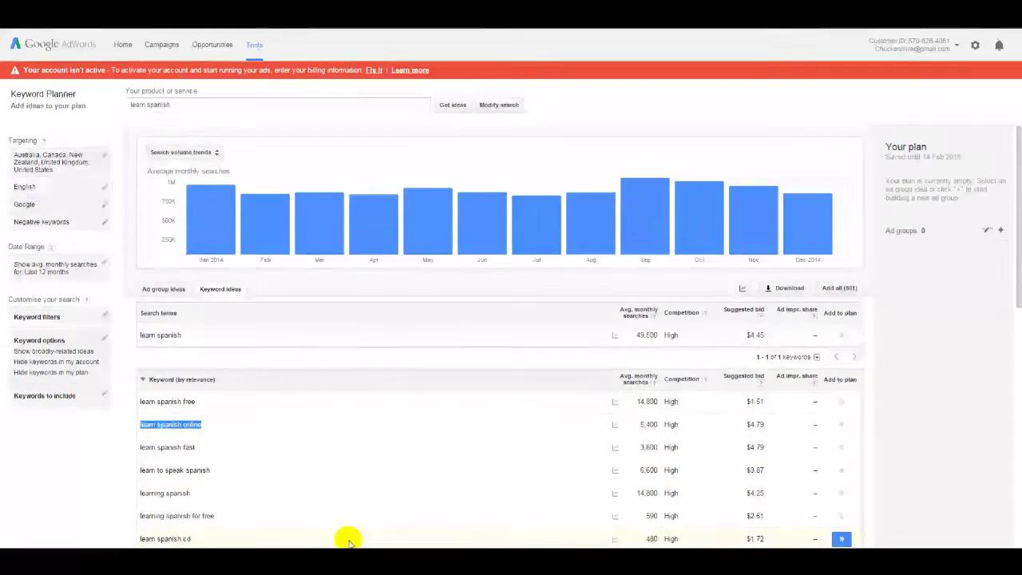
pyautogui.hotkey('alt', 'Tab')
pyautogui.click(395, 296)
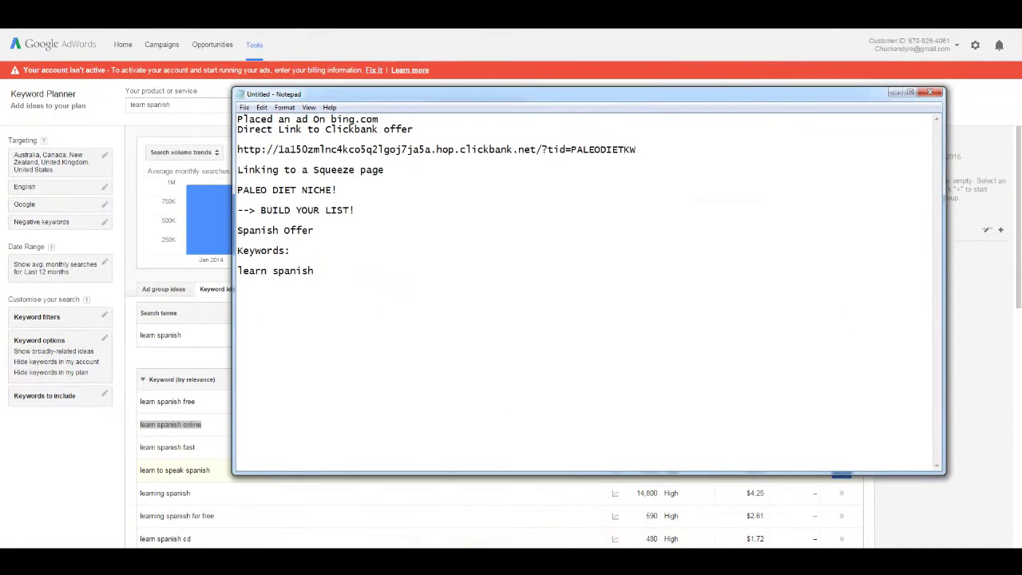
pyautogui.hotkey('ctrl', 'v')
pyautogui.click(137, 364)
pyautogui.scroll(-4, 215, 399)
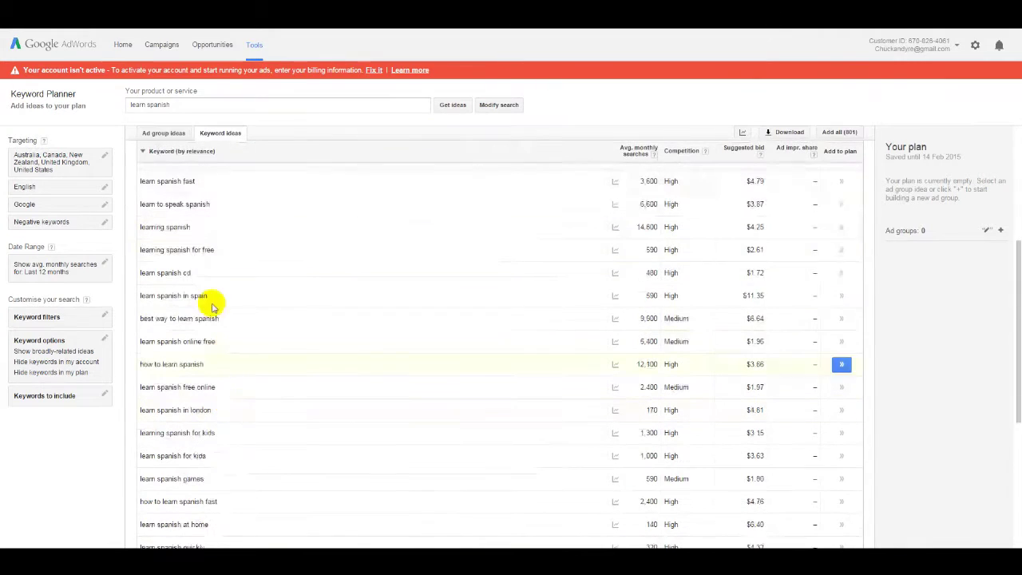
pyautogui.moveTo(162, 227); pyautogui.dragTo(274, 518)
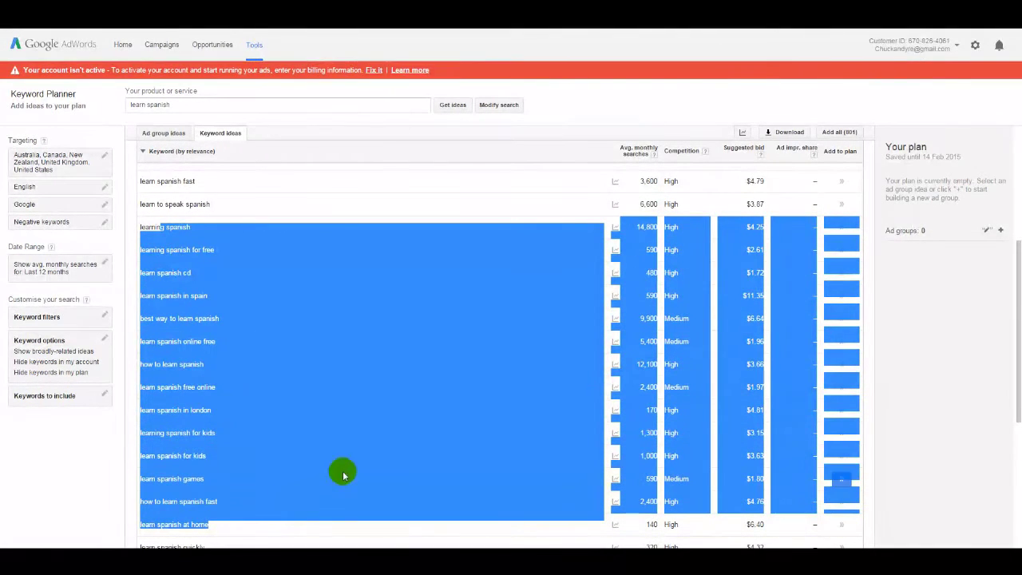
pyautogui.click(529, 229)
# Step: Add all the keyword ideas to the plan and apply the exact match type to every keyword in it
pyautogui.scroll(4, 538, 383)
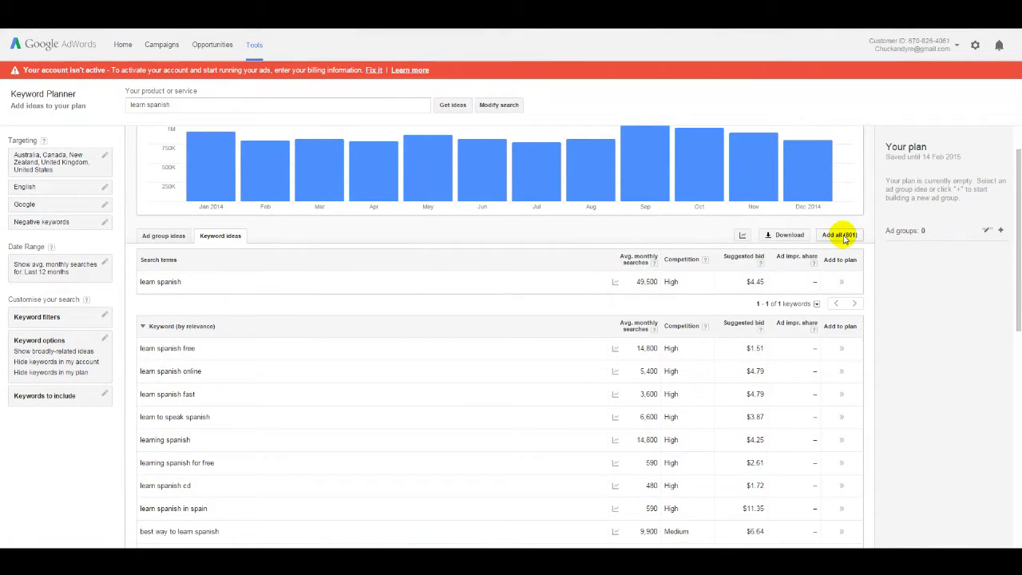
pyautogui.click(840, 235)
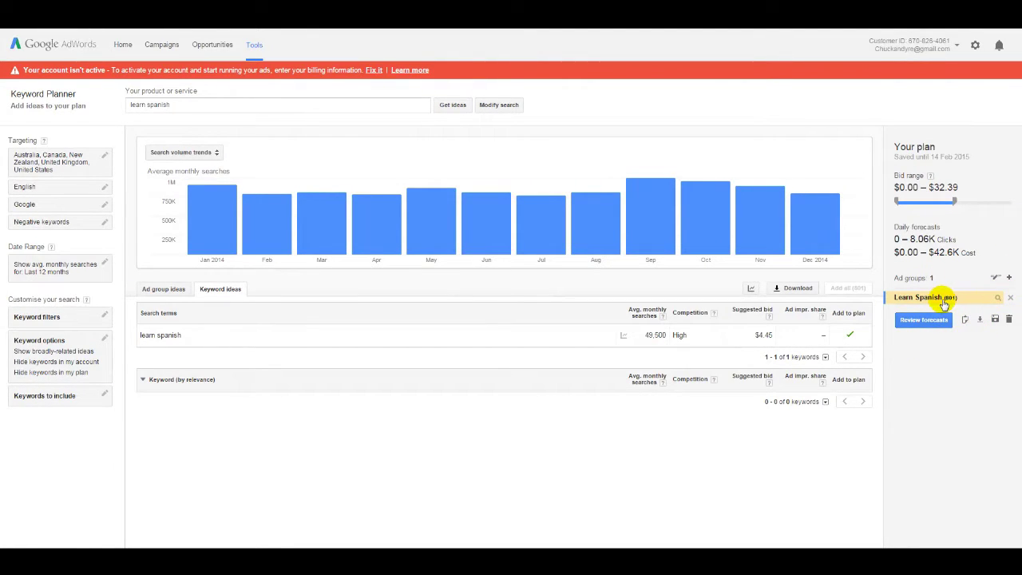
pyautogui.click(996, 277)
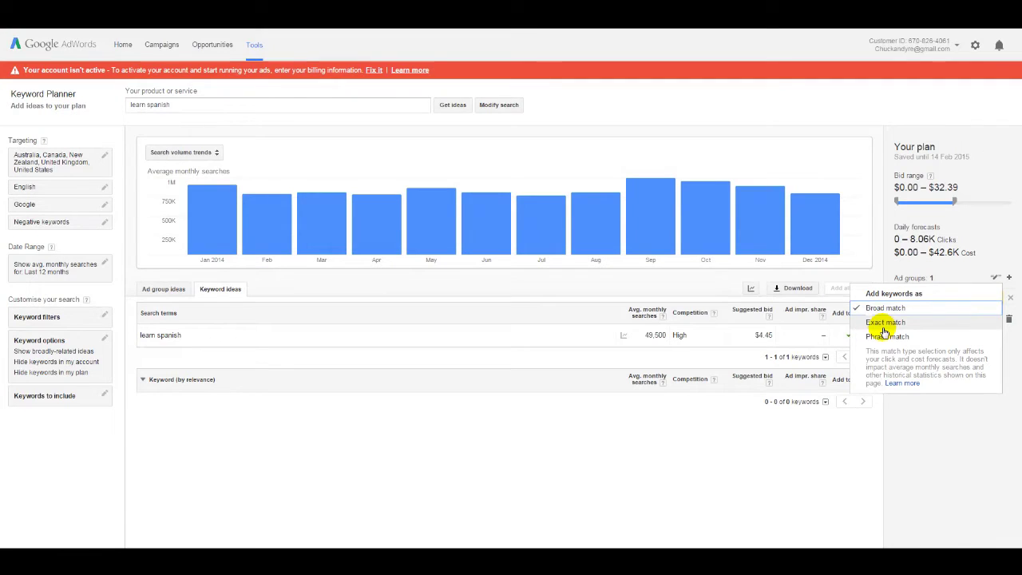
pyautogui.click(883, 326)
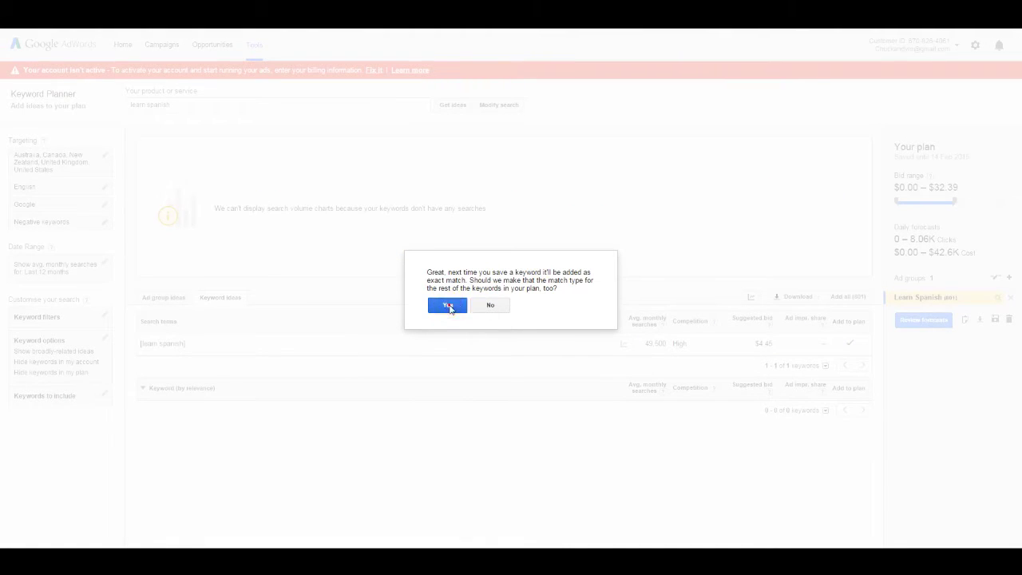
pyautogui.click(448, 305)
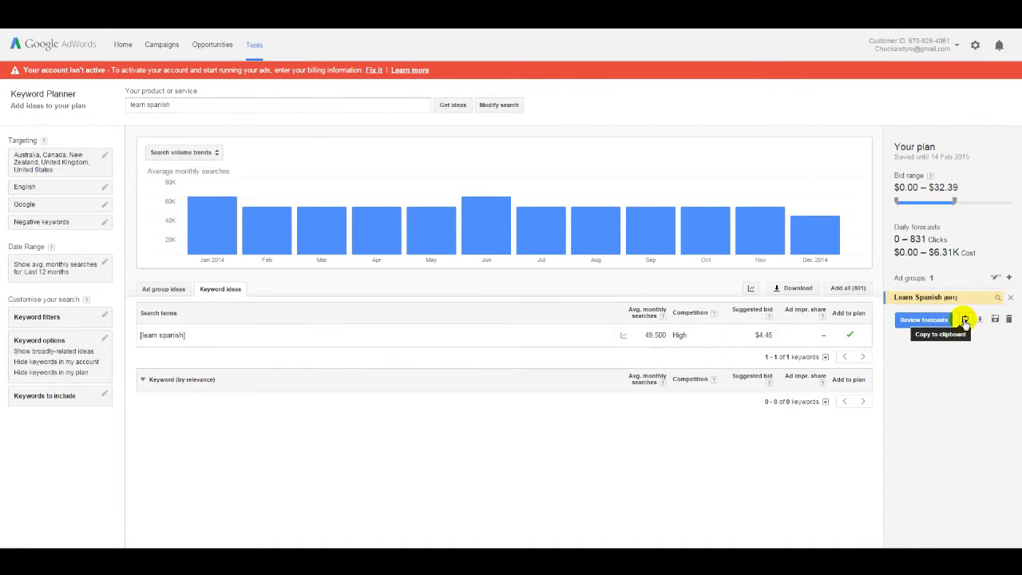
# Step: Copy all the exact-match keywords from the Learn Spanish ad group and paste them into Notepad below "learn spanish online"
pyautogui.click(964, 320)
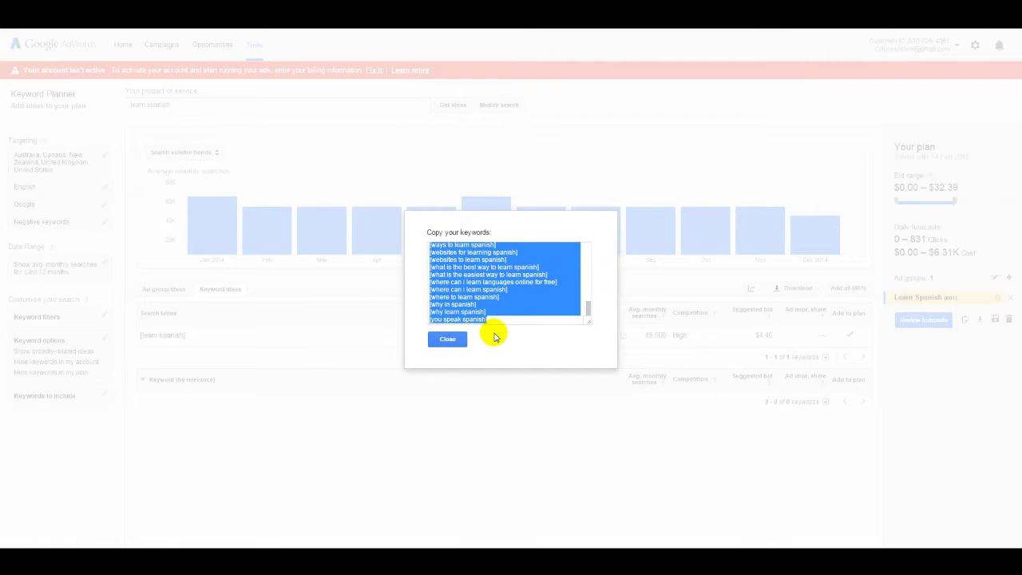
pyautogui.click(449, 340)
pyautogui.hotkey('alt', 'Tab')
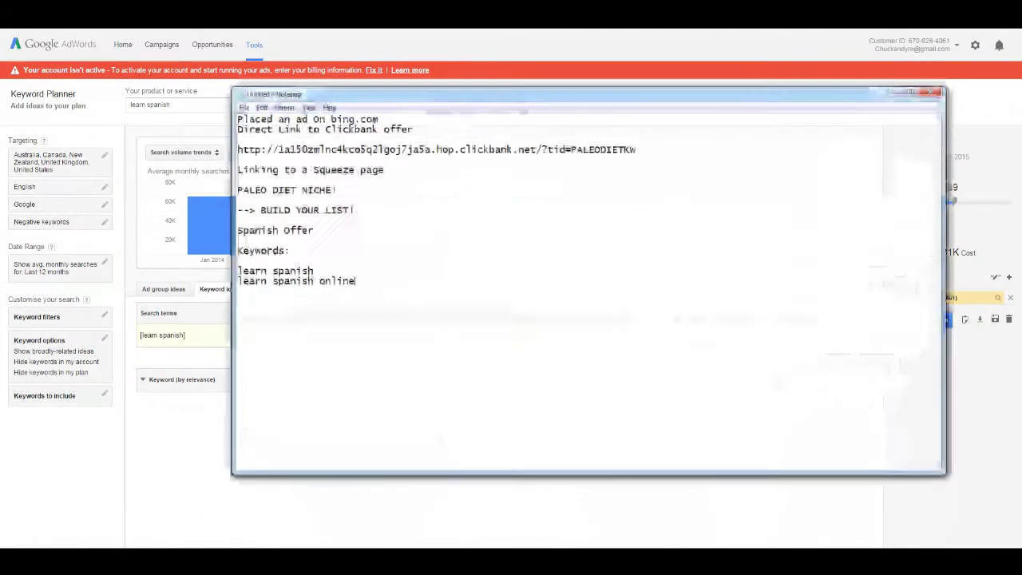
pyautogui.click(385, 287)
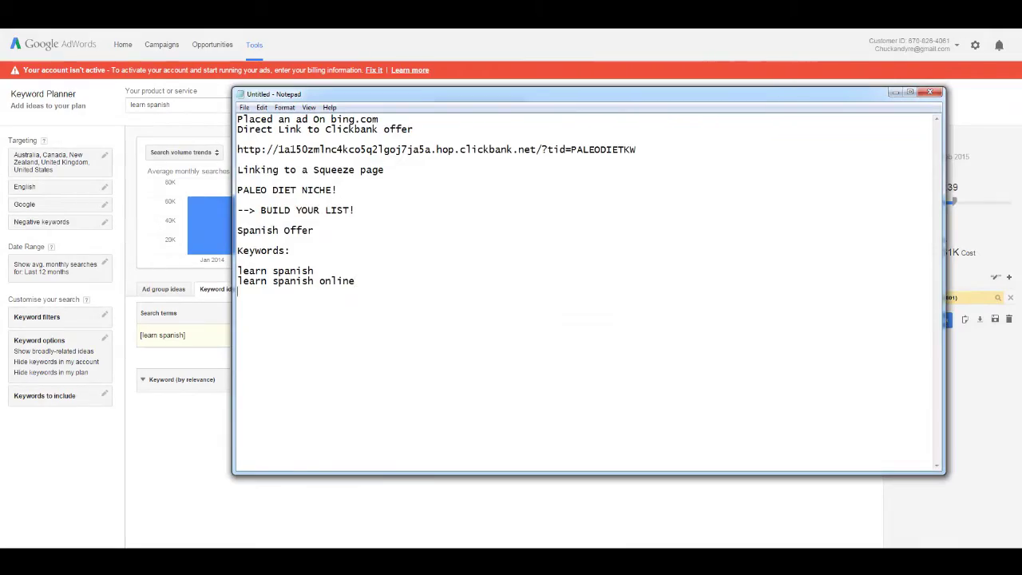
pyautogui.hotkey('ctrl', 'v')
# Step: Review the pasted keyword list from its beginning in Notepad, comparing "learn spanish online" with the more specific bracketed keywords
pyautogui.scroll(20, 337, 351)
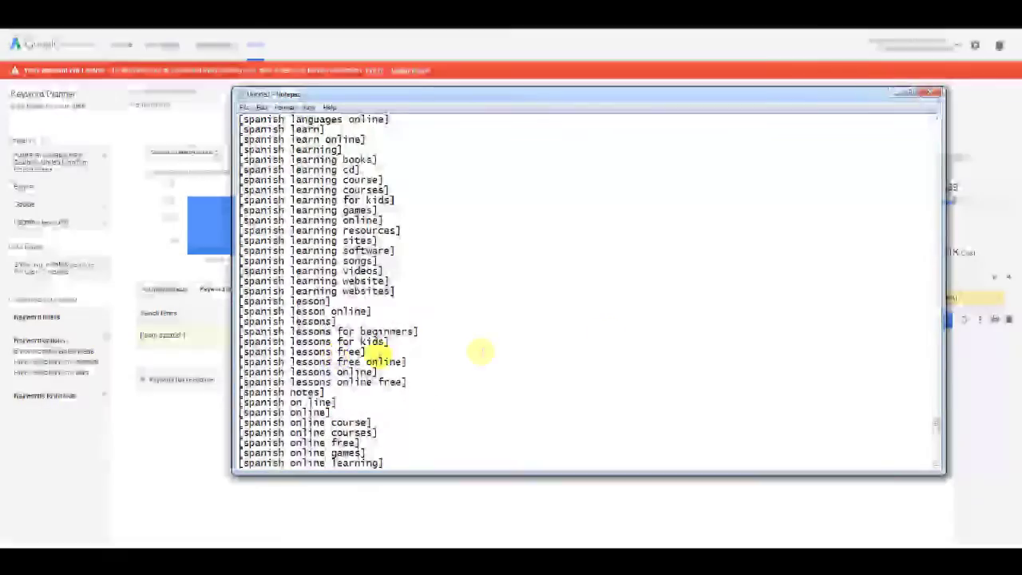
pyautogui.moveTo(936, 423); pyautogui.dragTo(939, 136)
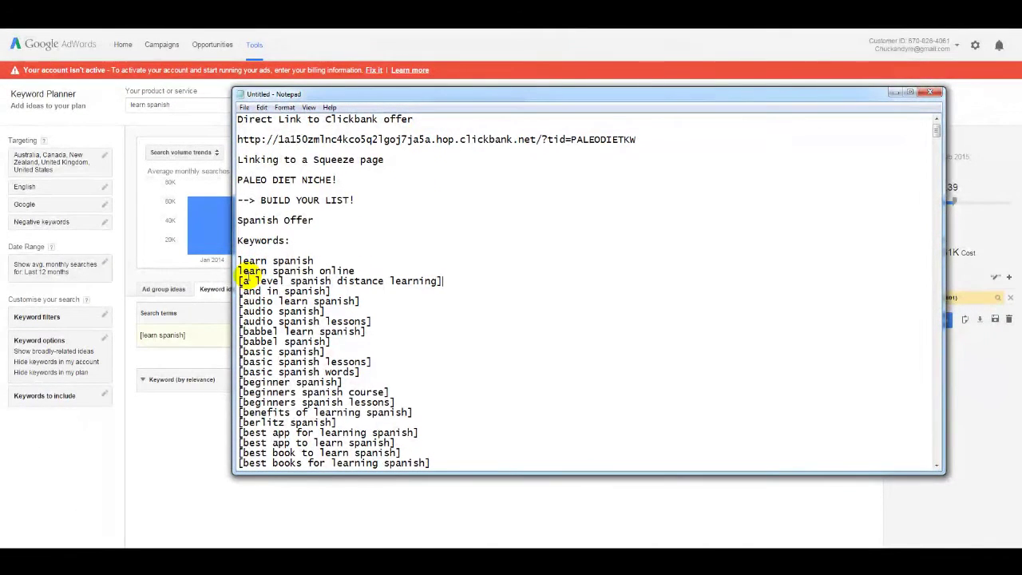
pyautogui.moveTo(249, 281); pyautogui.dragTo(431, 281)
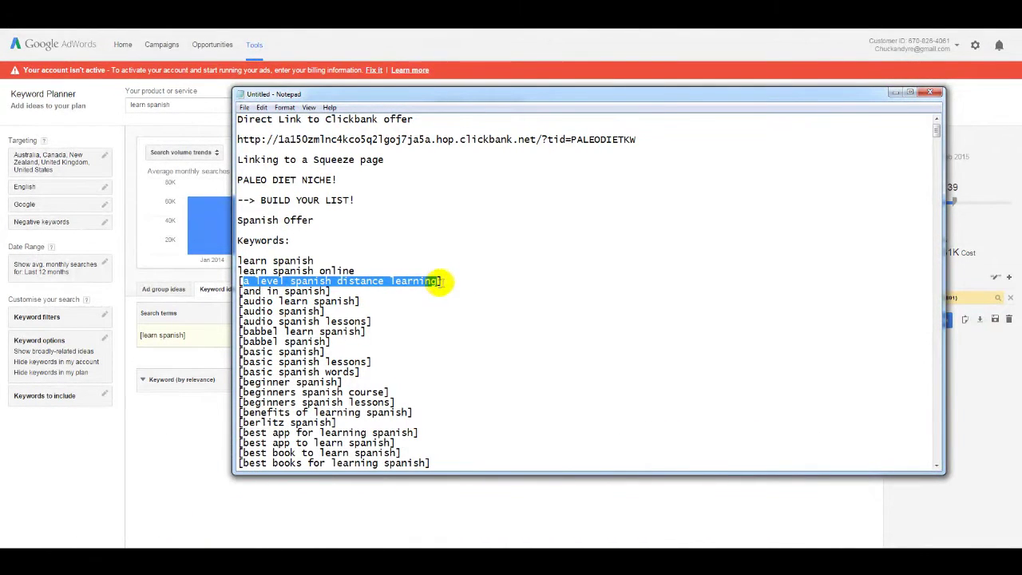
pyautogui.moveTo(354, 271); pyautogui.dragTo(237, 271)
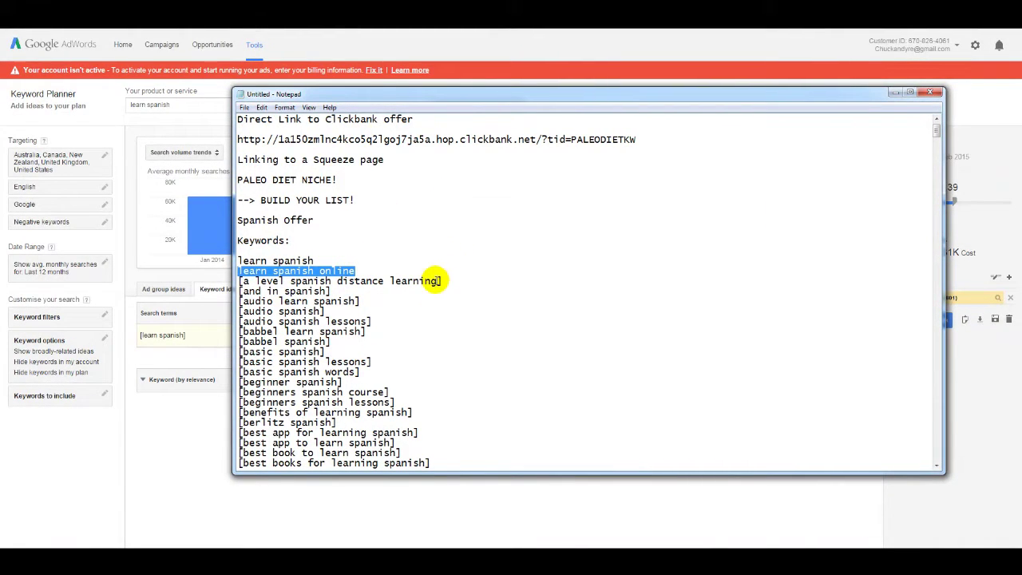
pyautogui.moveTo(438, 280); pyautogui.dragTo(358, 301)
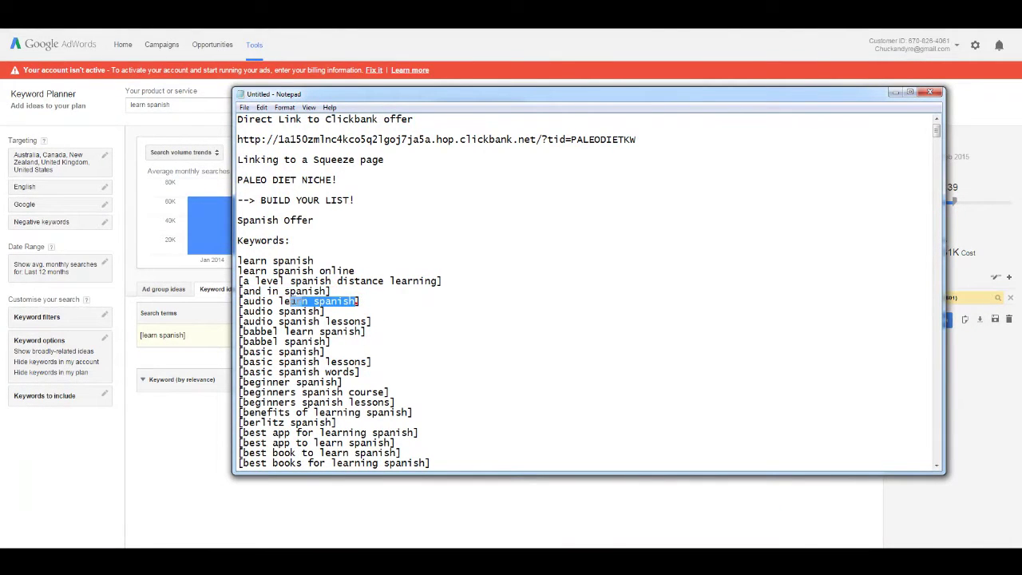
pyautogui.click(359, 331)
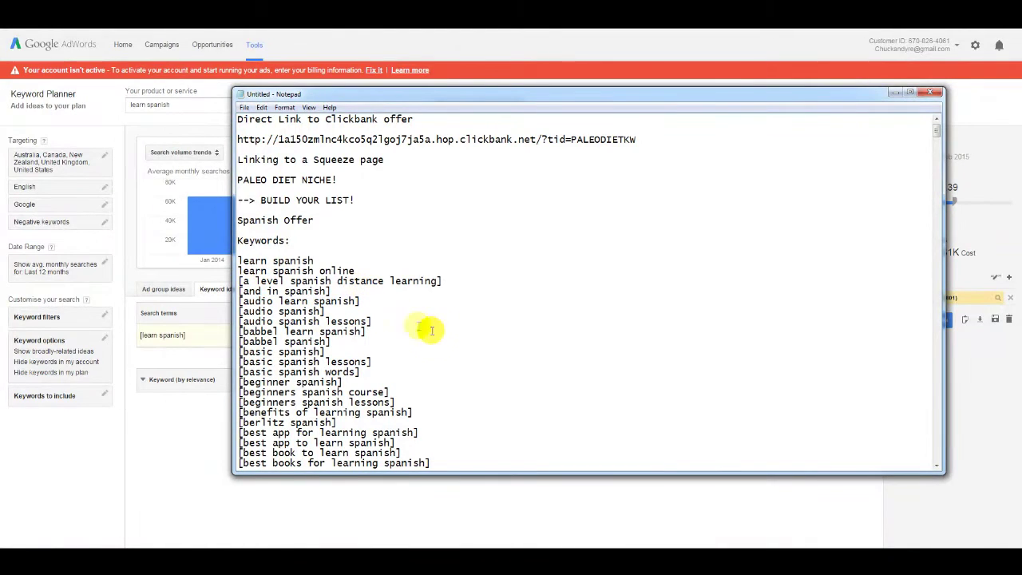
pyautogui.scroll(-4, 431, 356)
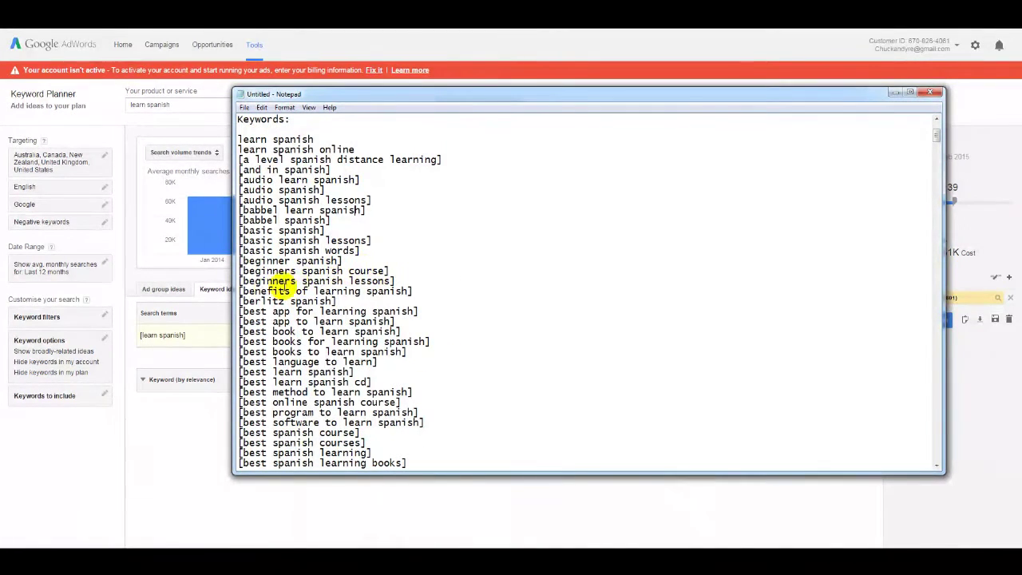
pyautogui.scroll(-2, 343, 289)
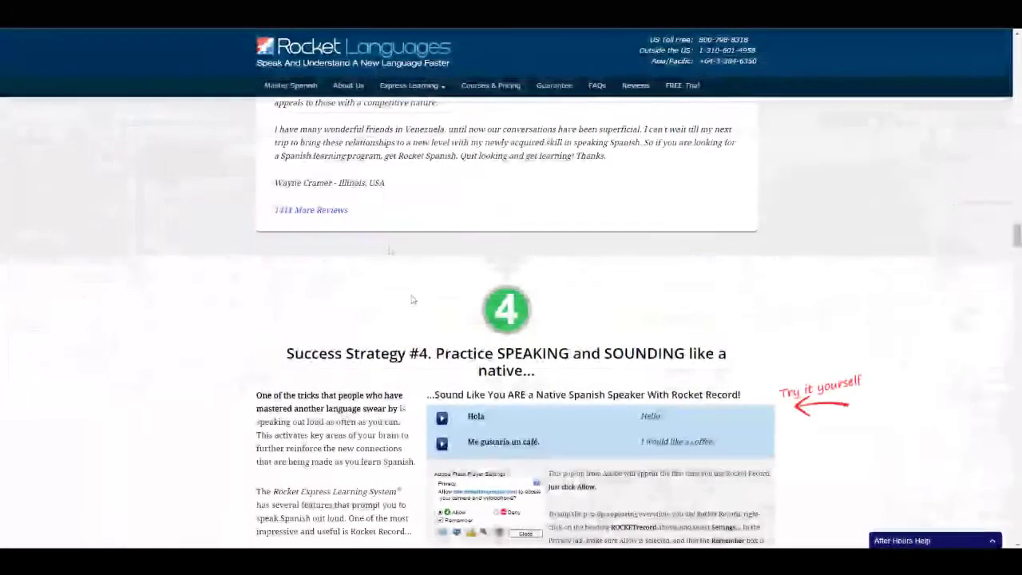
# Step: Switch to the Rocket Languages sales page and examine what the Rocket Spanish course comparison table offers
pyautogui.scroll(5, 247, 390)
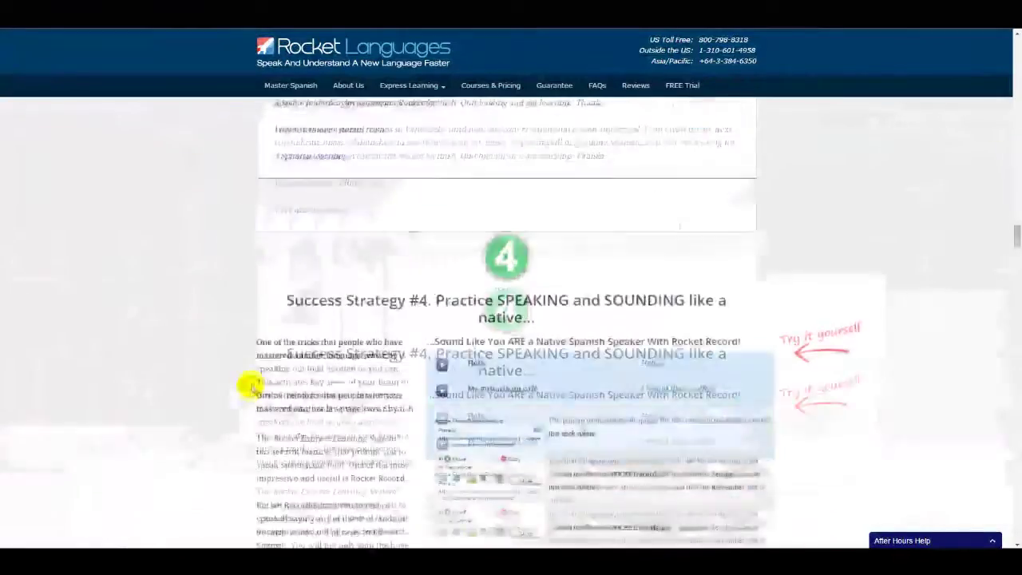
pyautogui.scroll(-15, 240, 389)
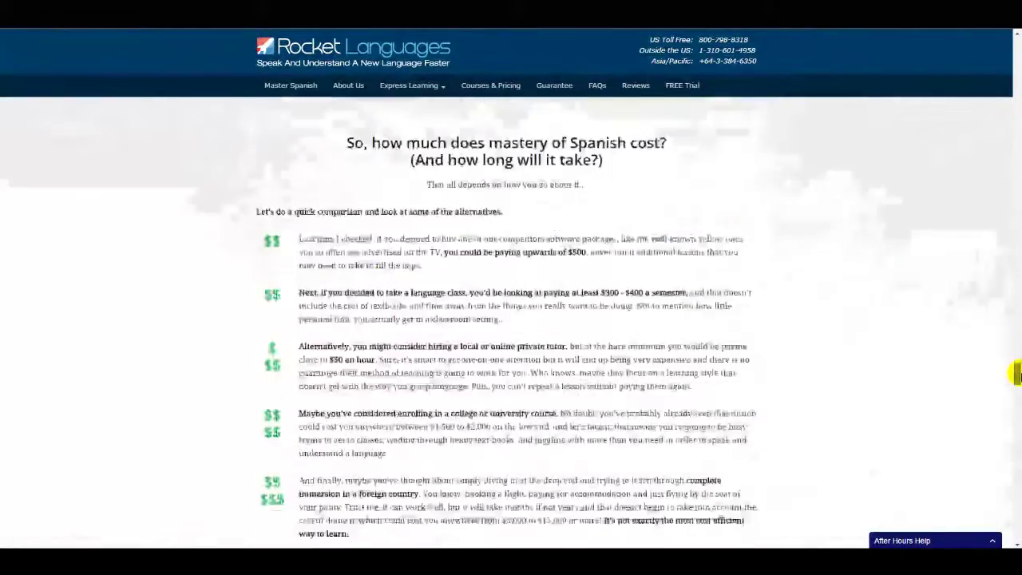
pyautogui.moveTo(1016, 374); pyautogui.dragTo(1014, 413)
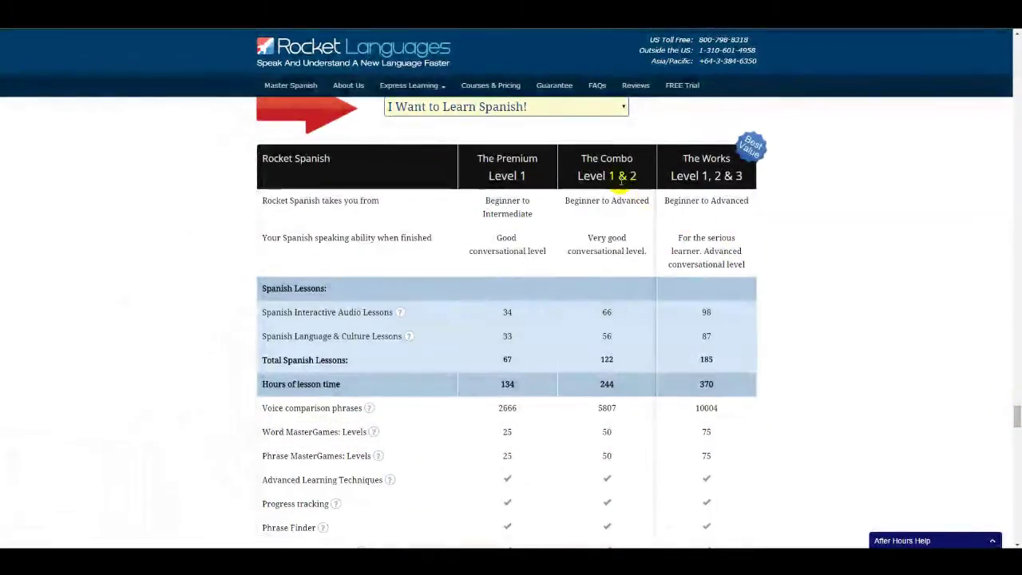
pyautogui.scroll(-1, 487, 269)
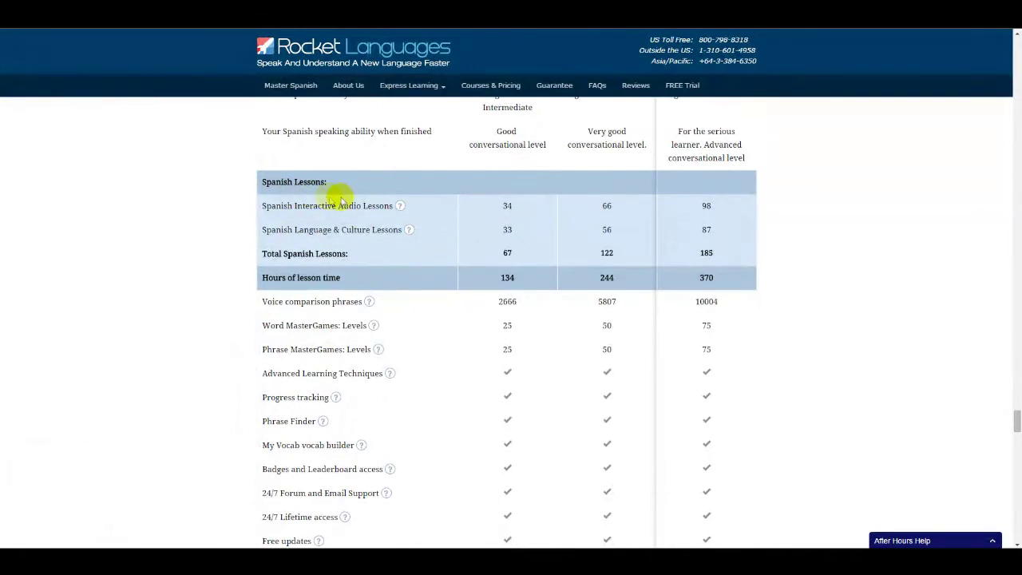
pyautogui.scroll(-1, 428, 271)
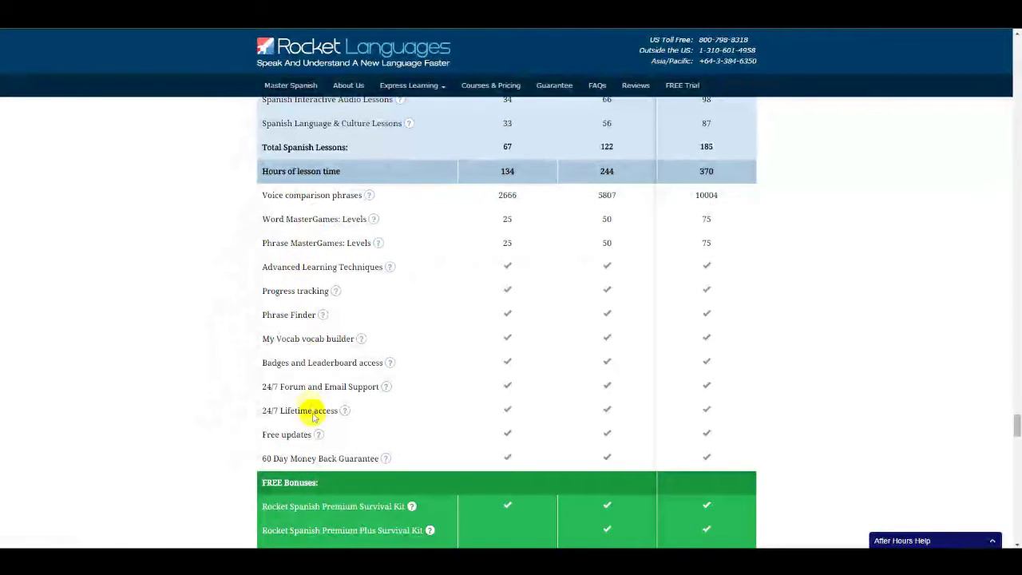
pyautogui.scroll(2, 474, 240)
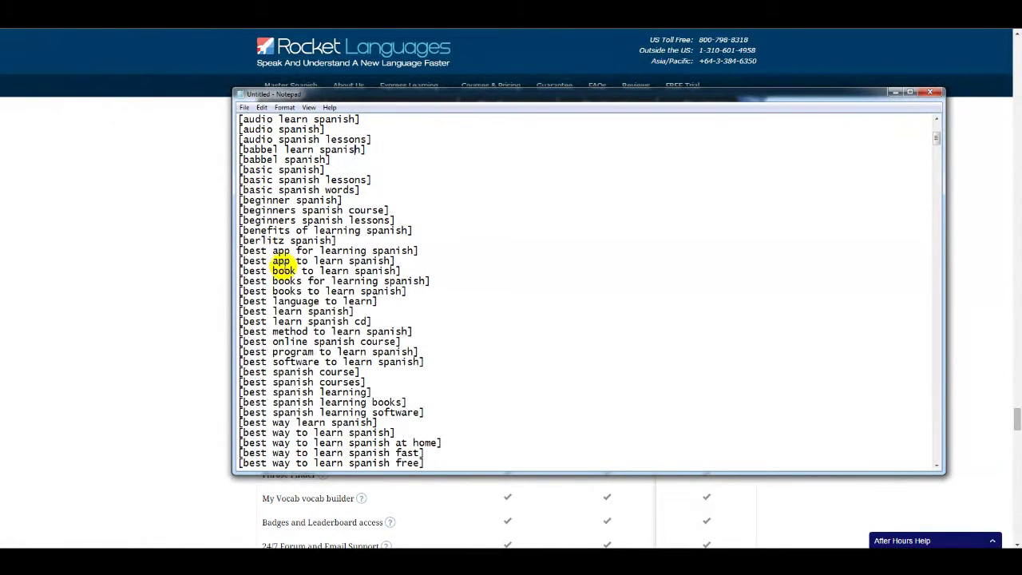
# Step: Delete the keywords "best books for learning spanish" and "best books to learn spanish" from the Notepad list, including the leftover blank line
pyautogui.moveTo(327, 281); pyautogui.dragTo(419, 289)
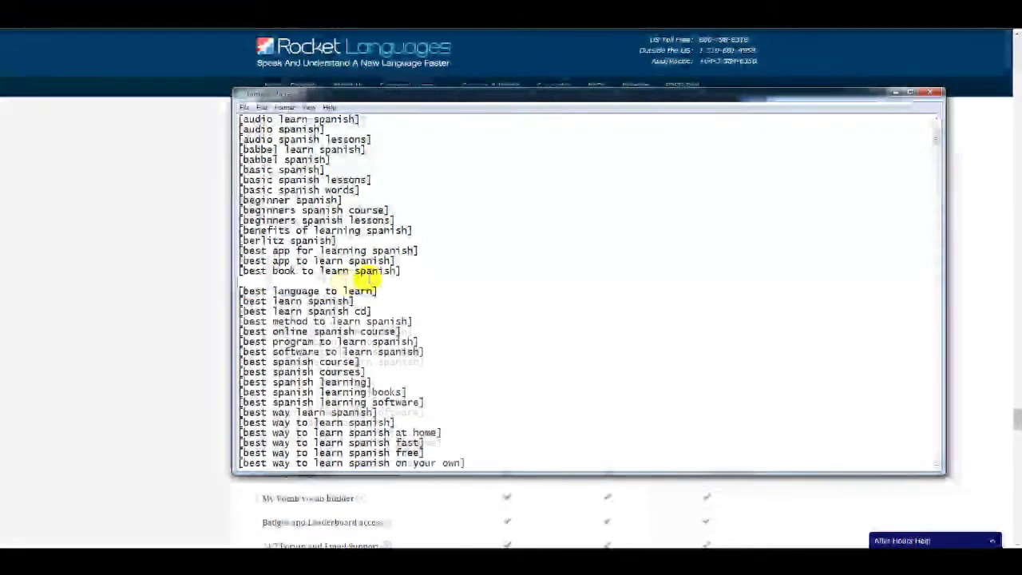
pyautogui.moveTo(424, 274); pyautogui.dragTo(229, 252)
pyautogui.click(340, 281)
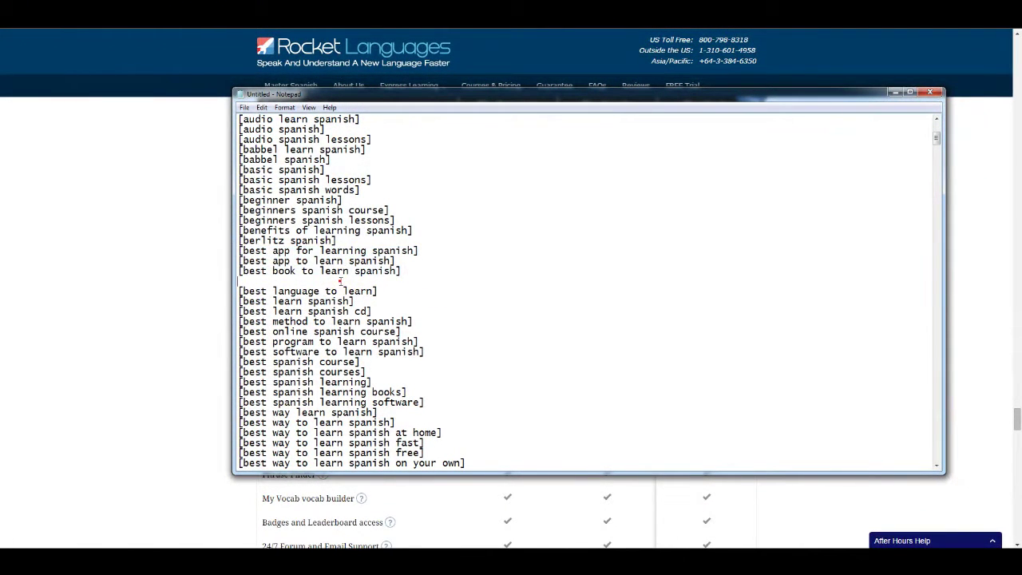
pyautogui.doubleClick(275, 271)
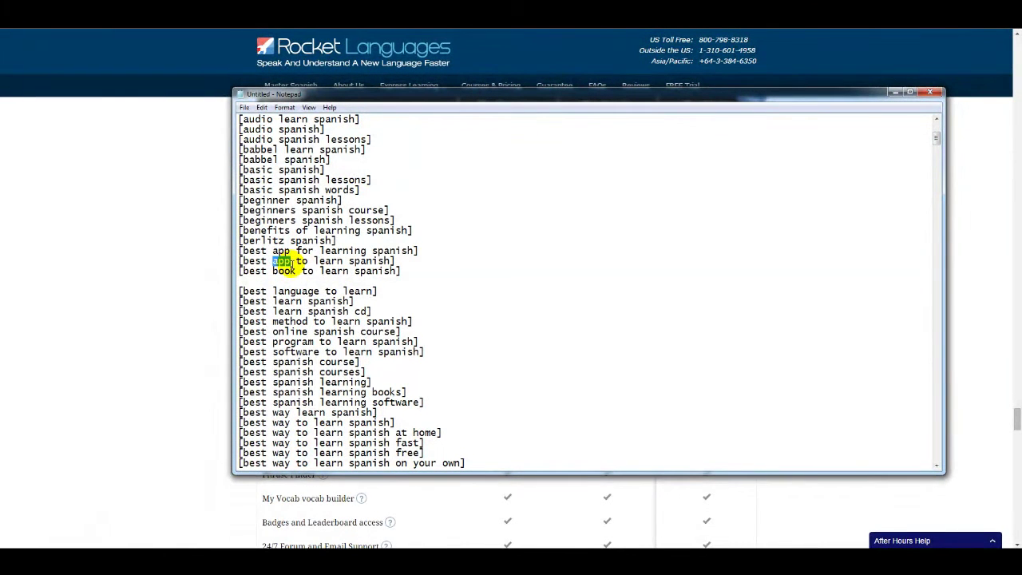
pyautogui.click(252, 283)
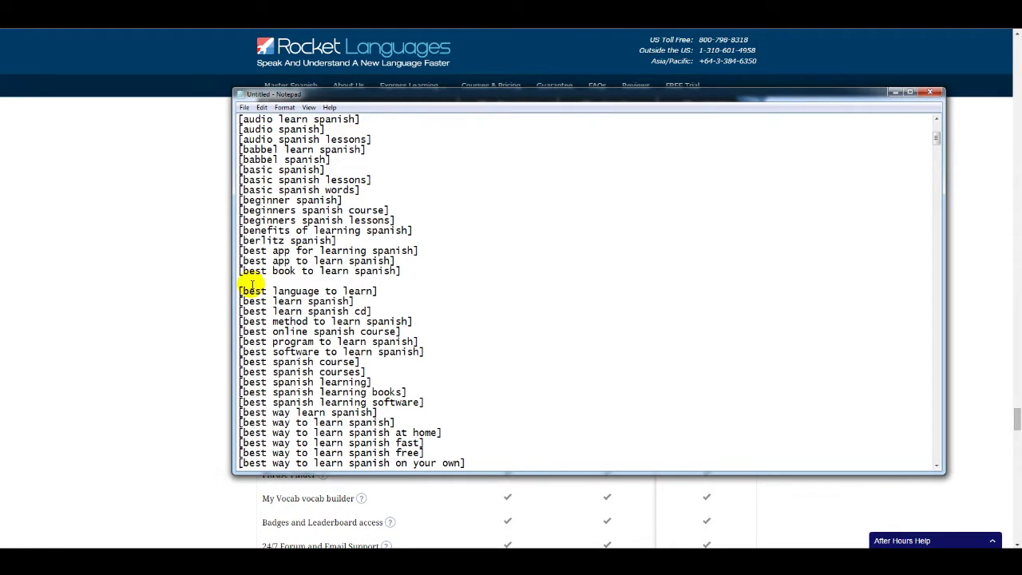
pyautogui.press('BackSpace')
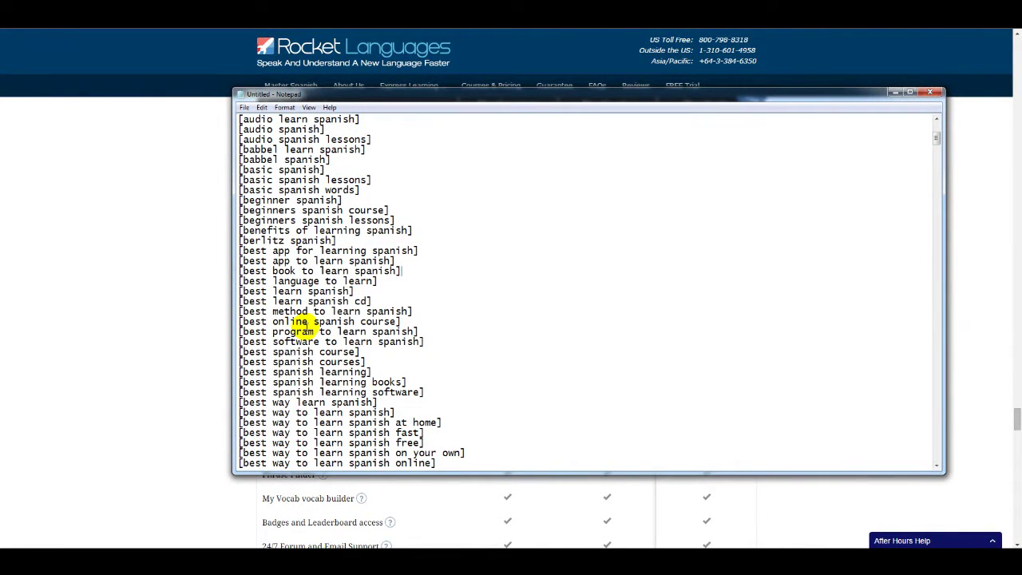
# Step: Examine the rest of the Notepad keywords for relevance, highlighting the beginner Spanish terms and the "best way to learn spanish" variations
pyautogui.keyDown('shift'); pyautogui.click(291, 170); pyautogui.keyUp('shift')
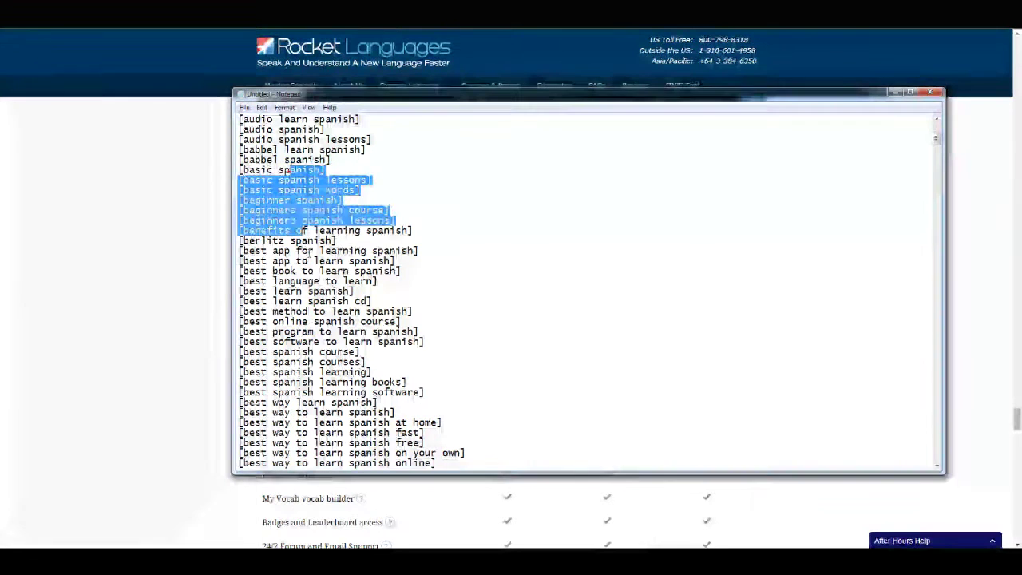
pyautogui.click(489, 390)
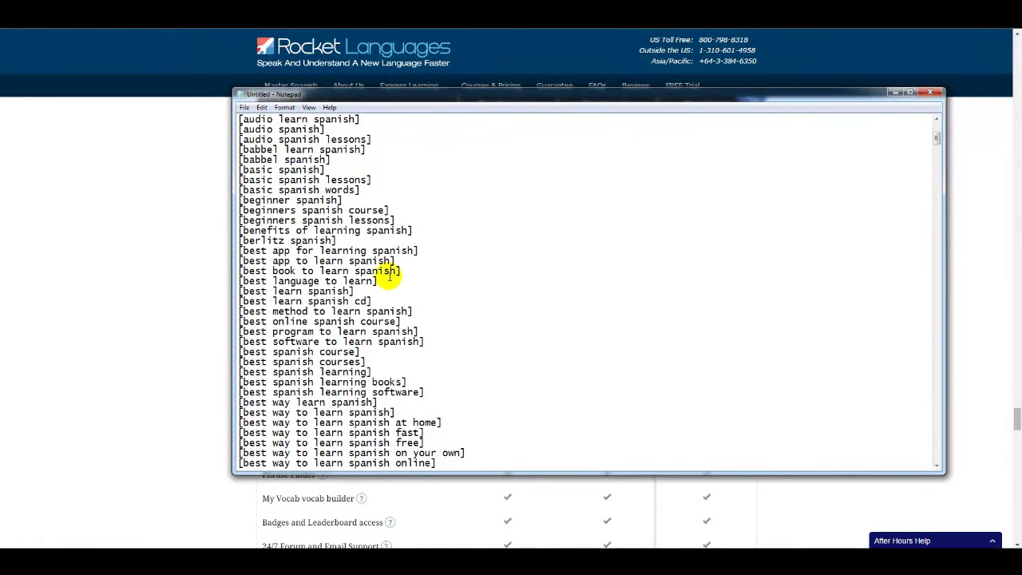
pyautogui.moveTo(408, 290); pyautogui.dragTo(238, 220)
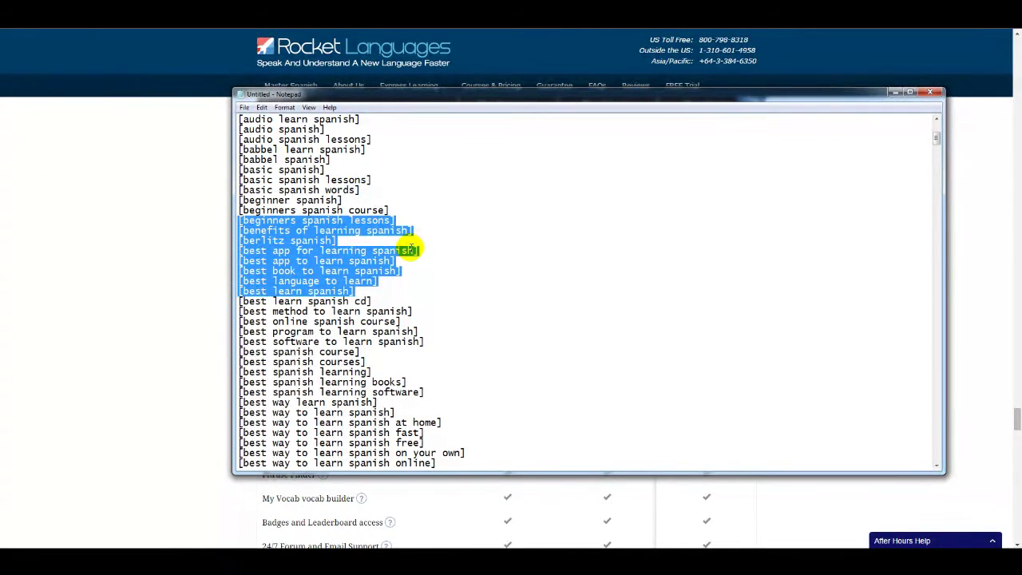
pyautogui.moveTo(237, 210)
pyautogui.mouseDown()
pyautogui.moveTo(391, 210)
pyautogui.moveTo(238, 200)
pyautogui.mouseUp()
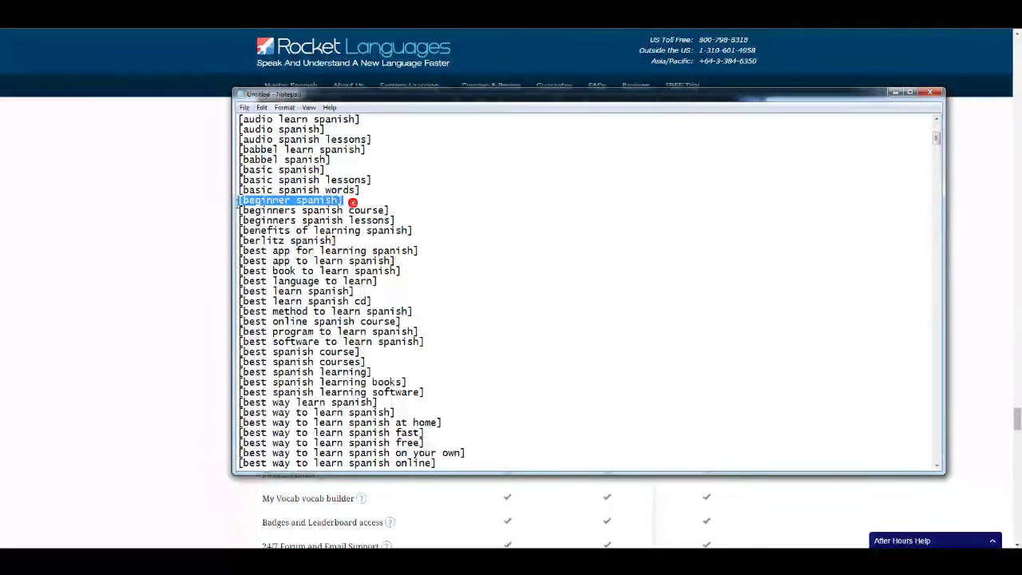
pyautogui.moveTo(379, 191); pyautogui.dragTo(238, 190)
pyautogui.scroll(-4, 340, 212)
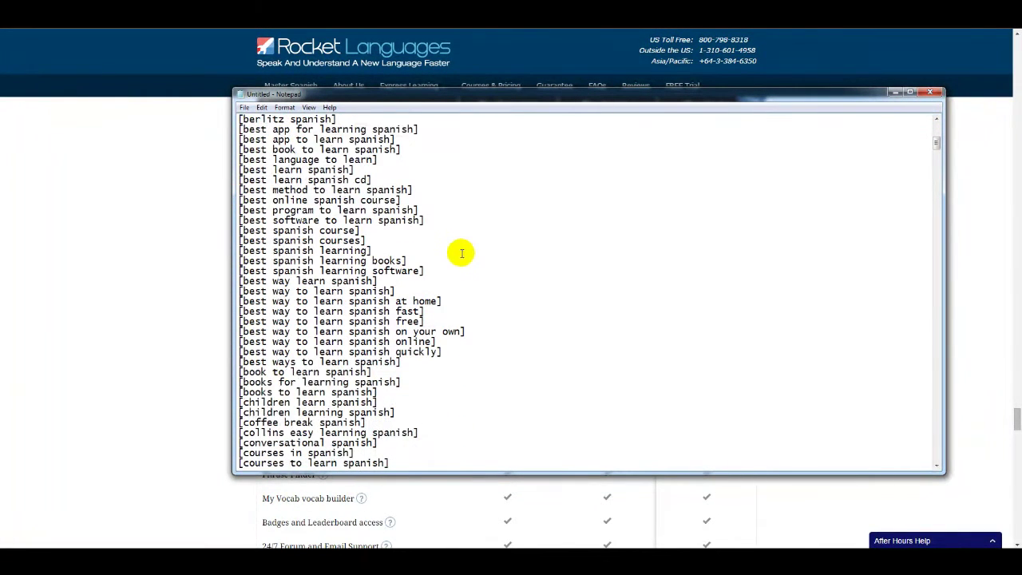
pyautogui.moveTo(399, 291); pyautogui.dragTo(218, 285)
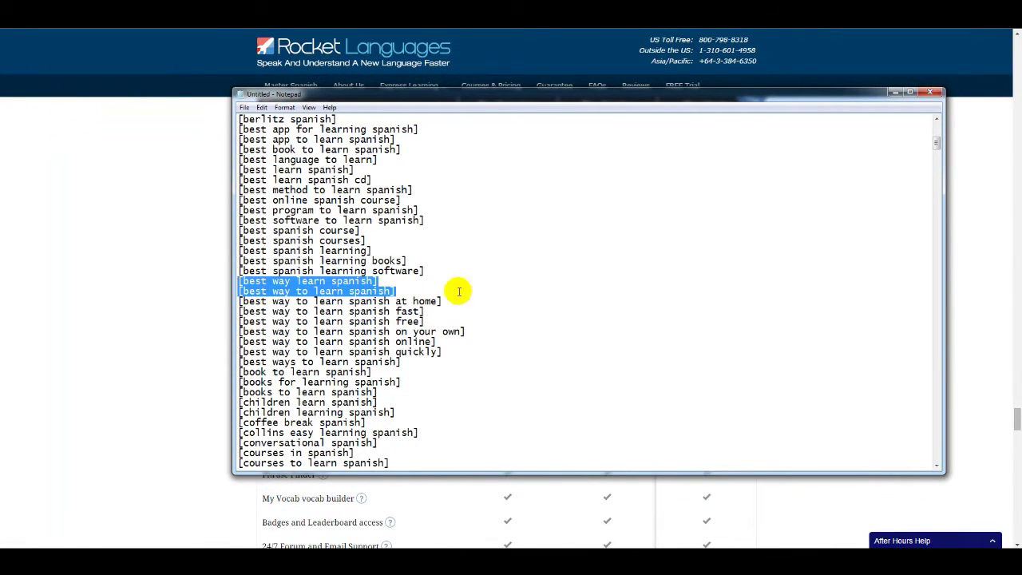
pyautogui.moveTo(469, 300); pyautogui.dragTo(238, 301)
pyautogui.moveTo(445, 309); pyautogui.dragTo(261, 311)
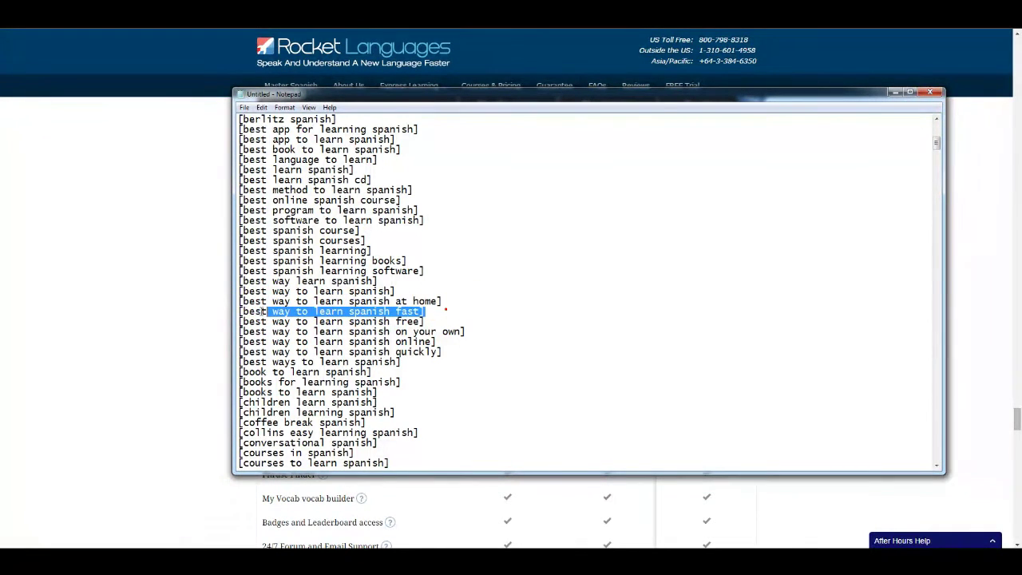
pyautogui.moveTo(456, 321); pyautogui.dragTo(238, 321)
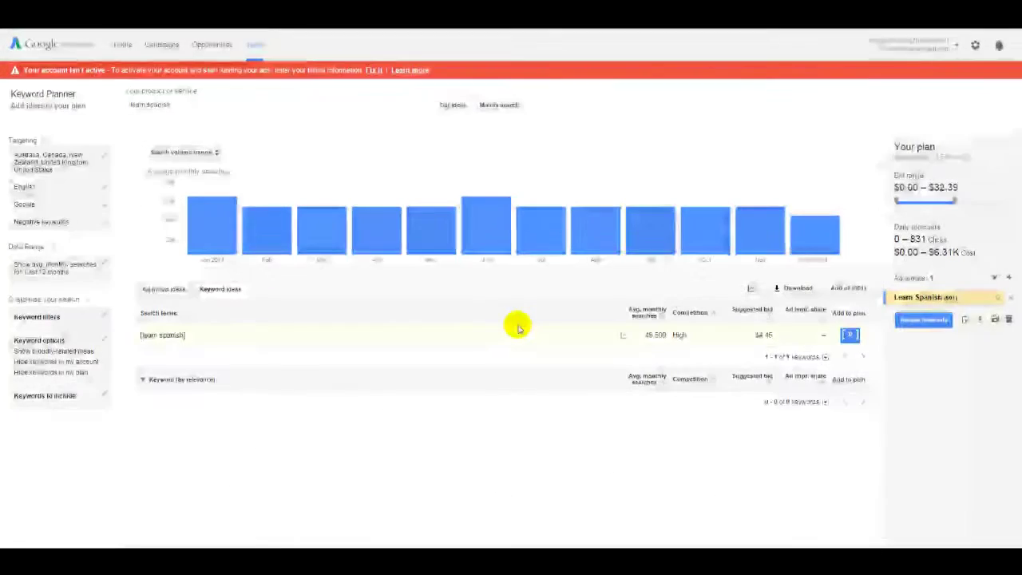
# Step: Select the search term "learn spanish" in Keyword Planner and view the Bing Ads Research Keywords page with its keyword box ready for entry
pyautogui.click(183, 103)
pyautogui.tripleClick(183, 103)
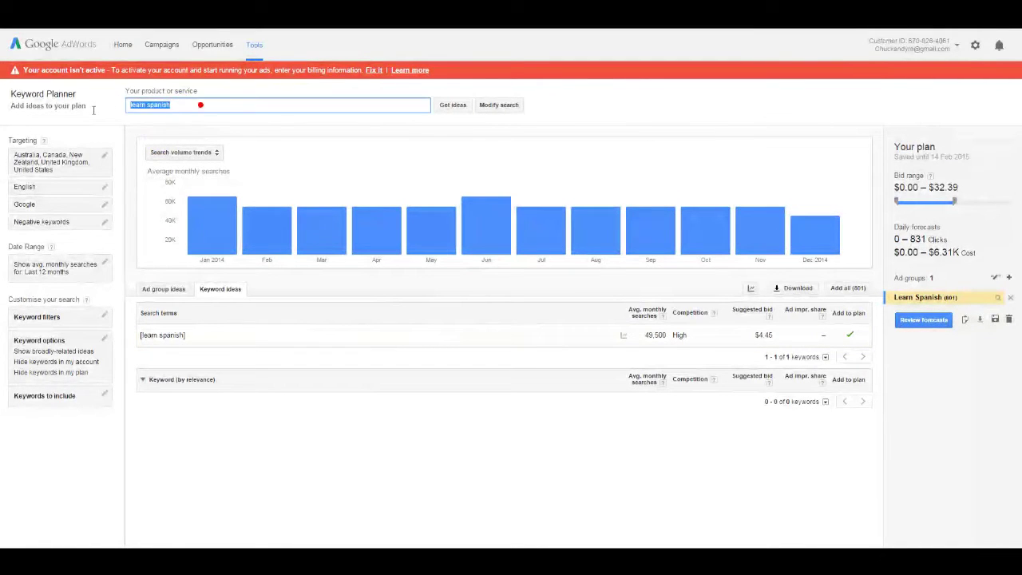
pyautogui.moveTo(746, 189)
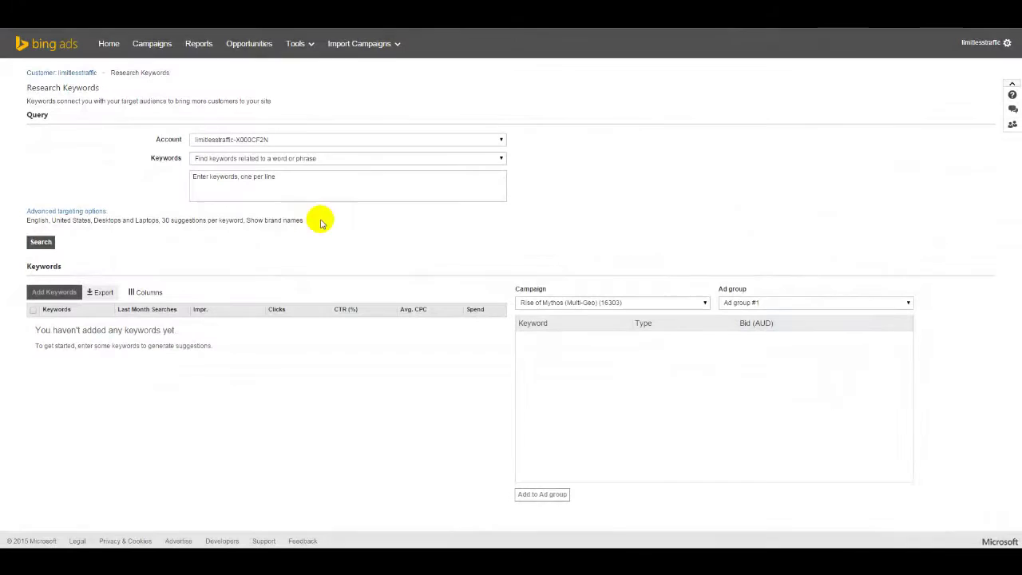
pyautogui.click(313, 189)
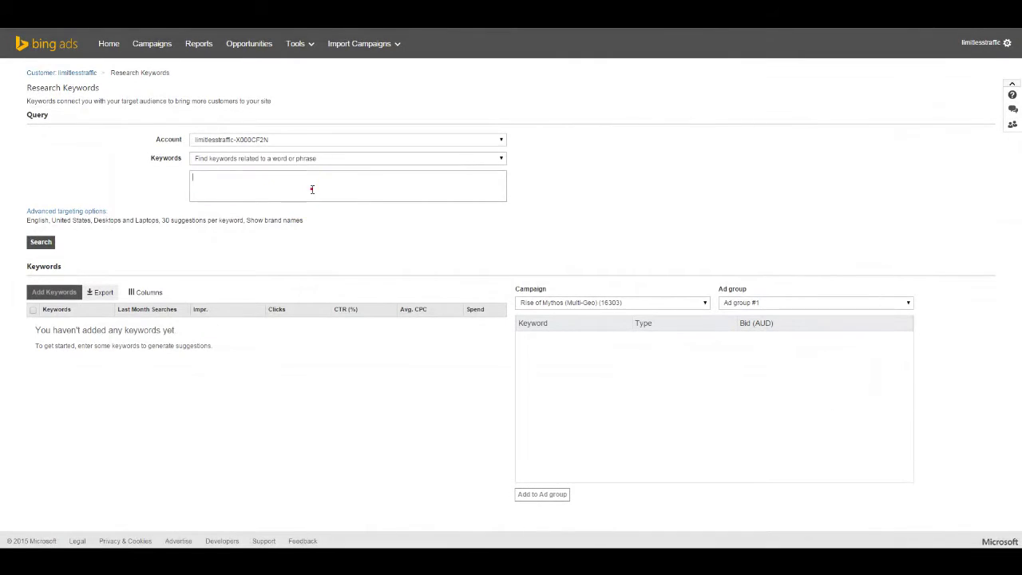
pyautogui.click(317, 181)
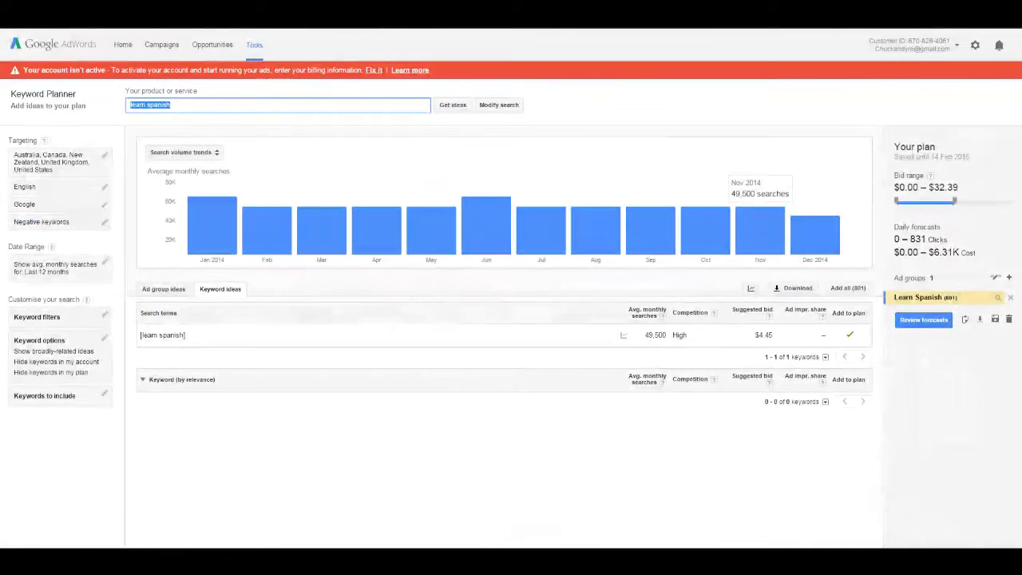
pyautogui.moveTo(542, 189)
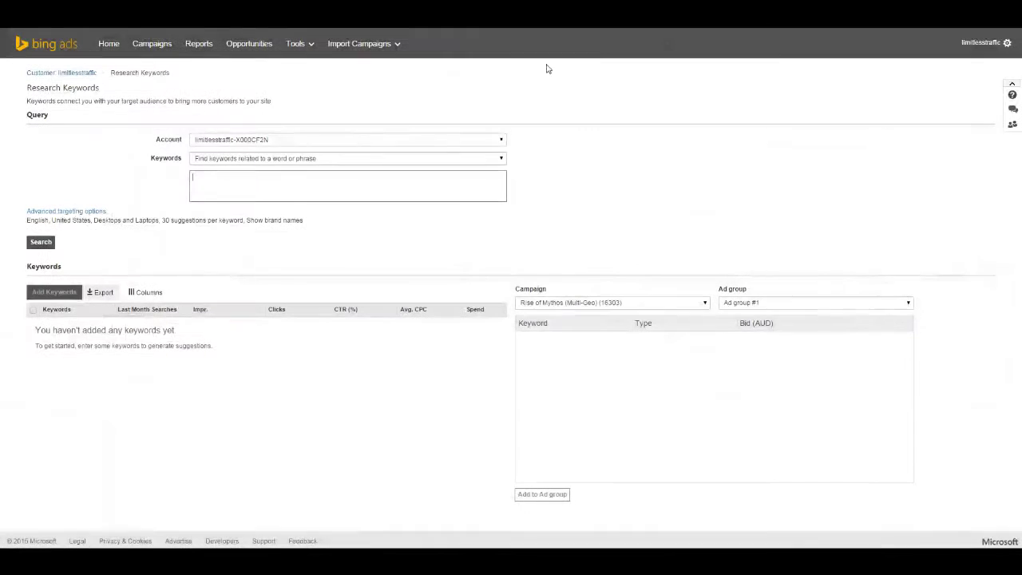
# Step: Search for keywords related to the phrase "learn spanish" and bring up the suggestions table
pyautogui.click(261, 173)
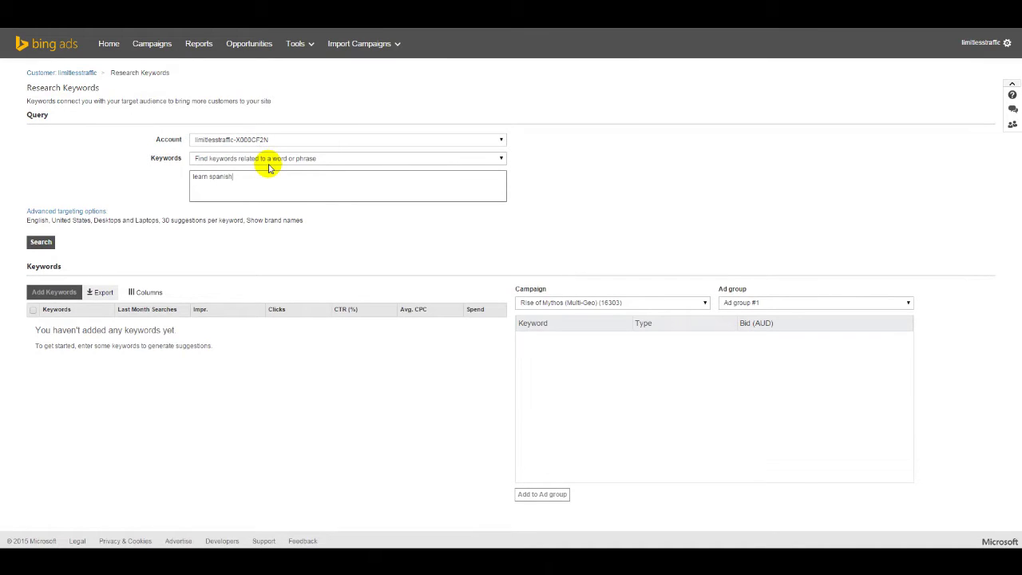
pyautogui.click(40, 242)
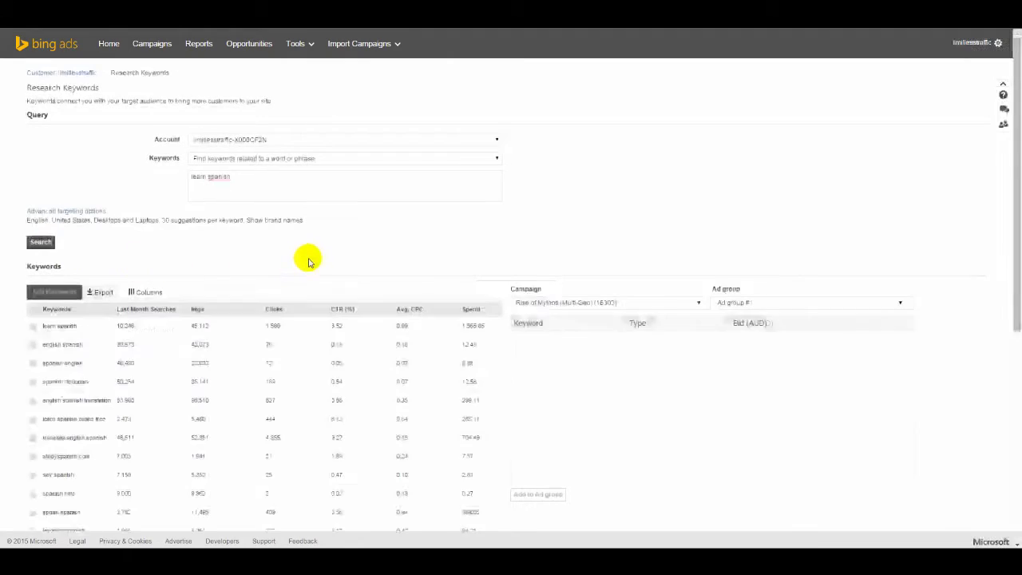
pyautogui.scroll(-2, 160, 367)
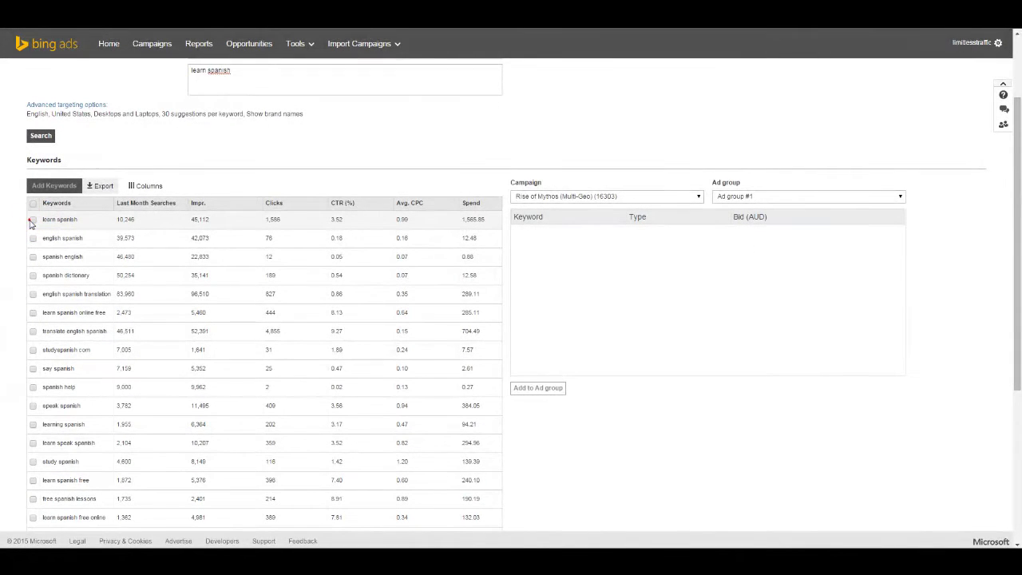
pyautogui.scroll(-2, 36, 223)
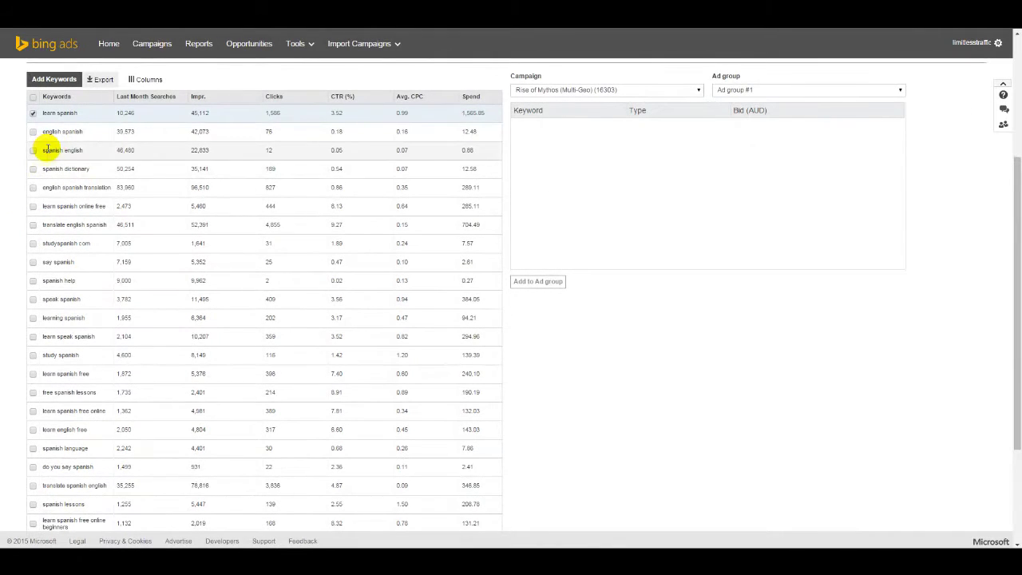
pyautogui.click(33, 97)
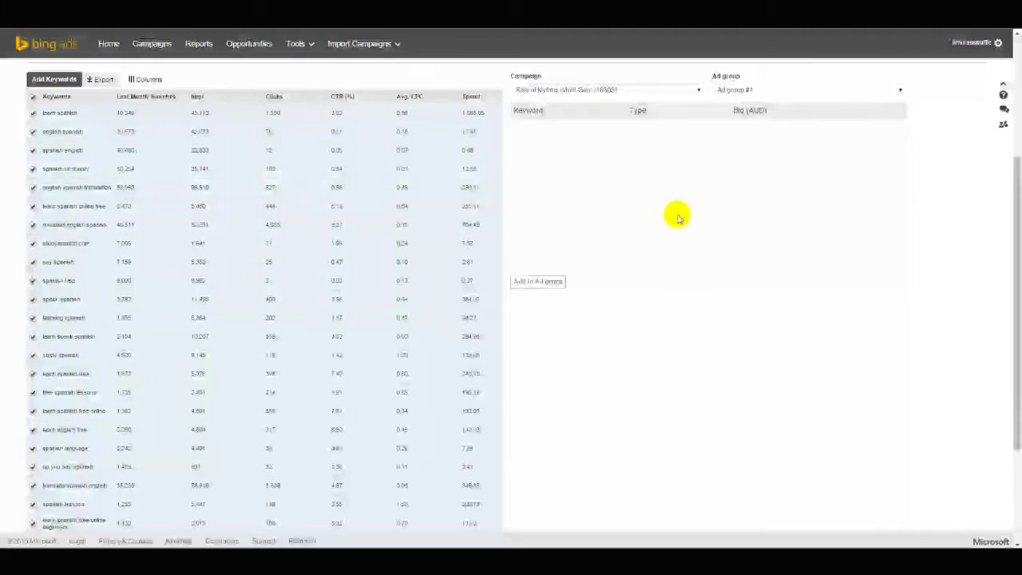
pyautogui.click(33, 97)
pyautogui.scroll(-3, 83, 175)
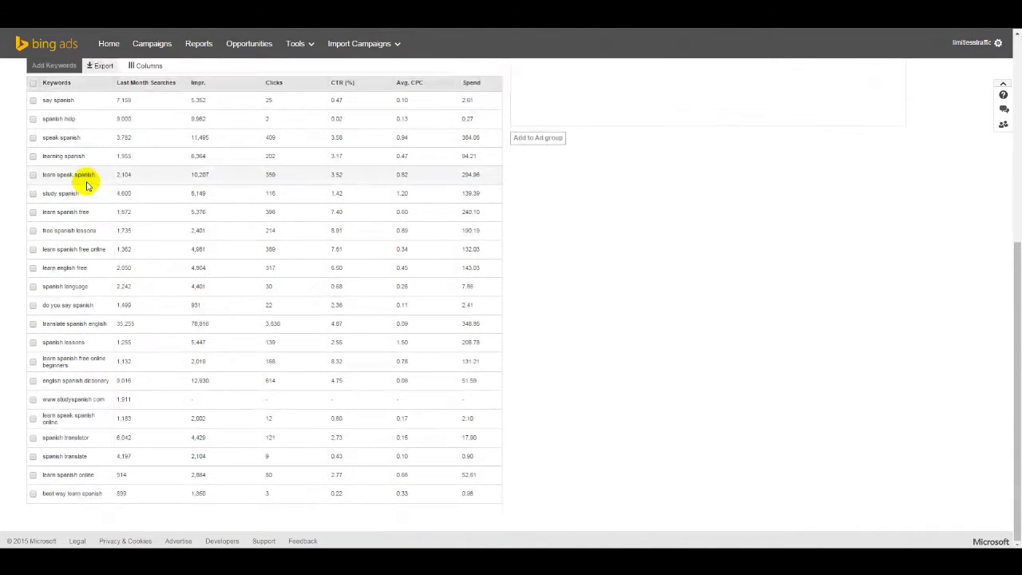
pyautogui.scroll(5, 87, 185)
# Step: Select the suggestions "learn spanish", "learning spanish" and "learn speak spanish" in the results table
pyautogui.click(32, 182)
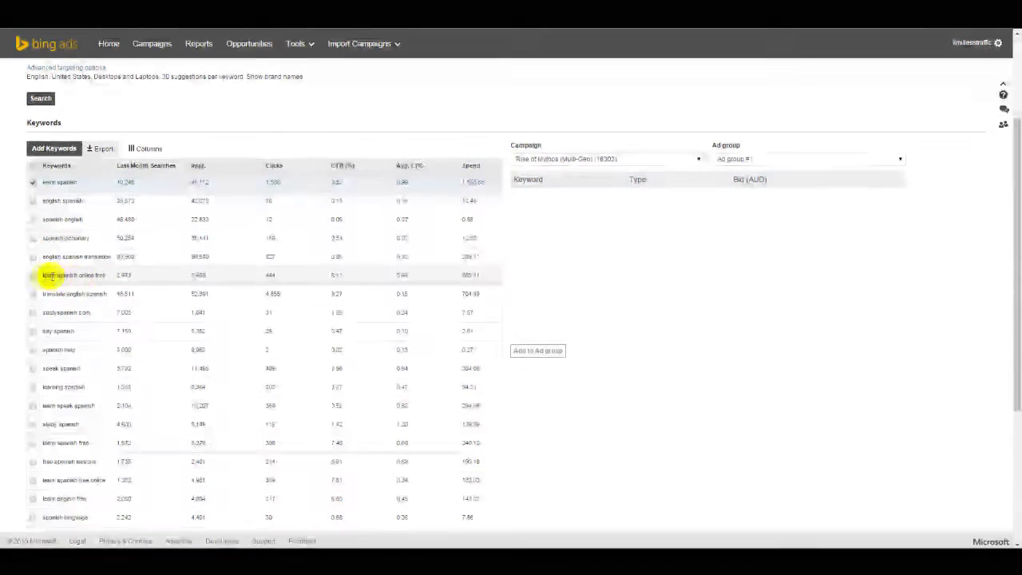
pyautogui.moveTo(40, 275); pyautogui.dragTo(117, 277)
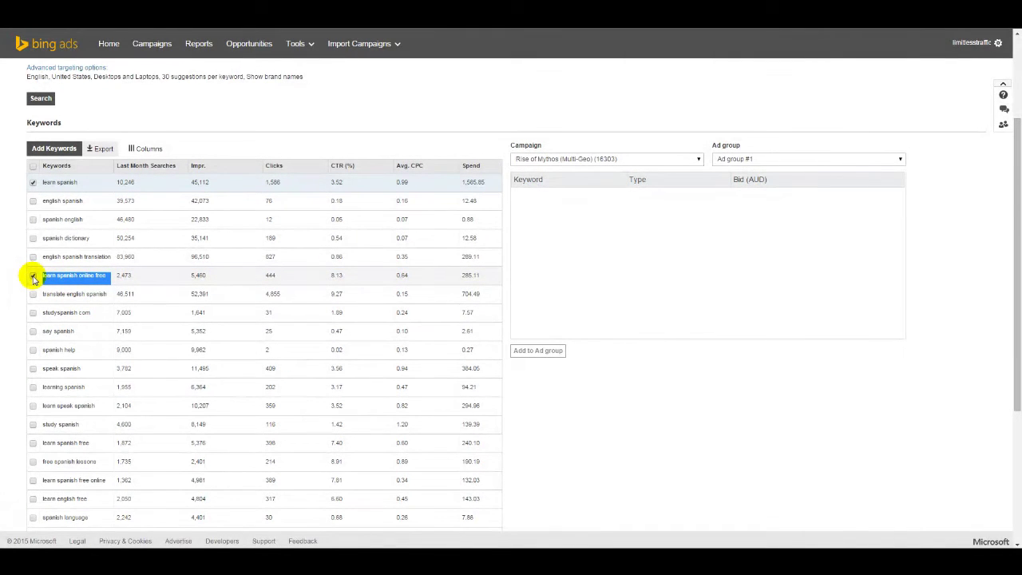
pyautogui.scroll(-1, 32, 276)
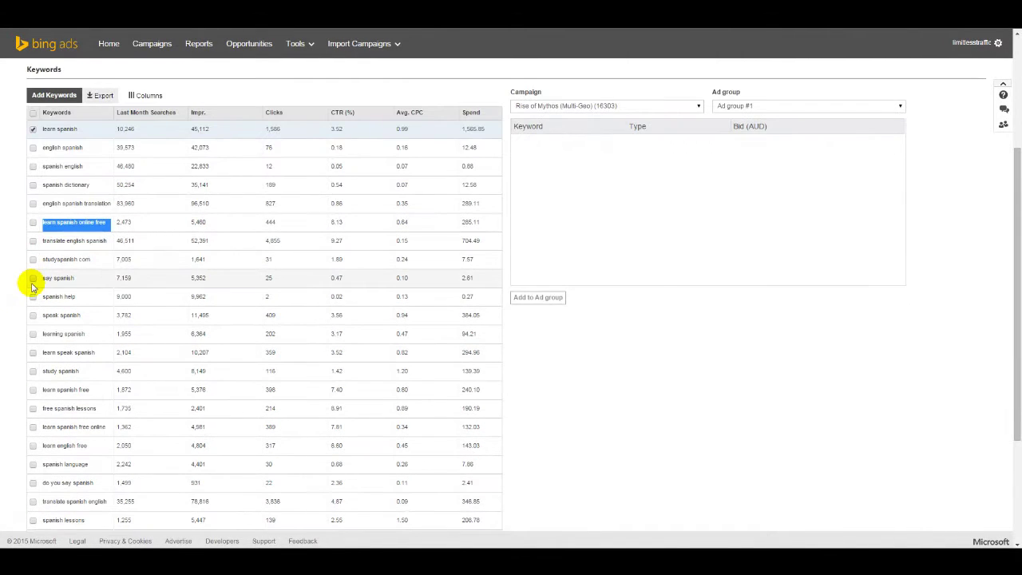
pyautogui.click(34, 335)
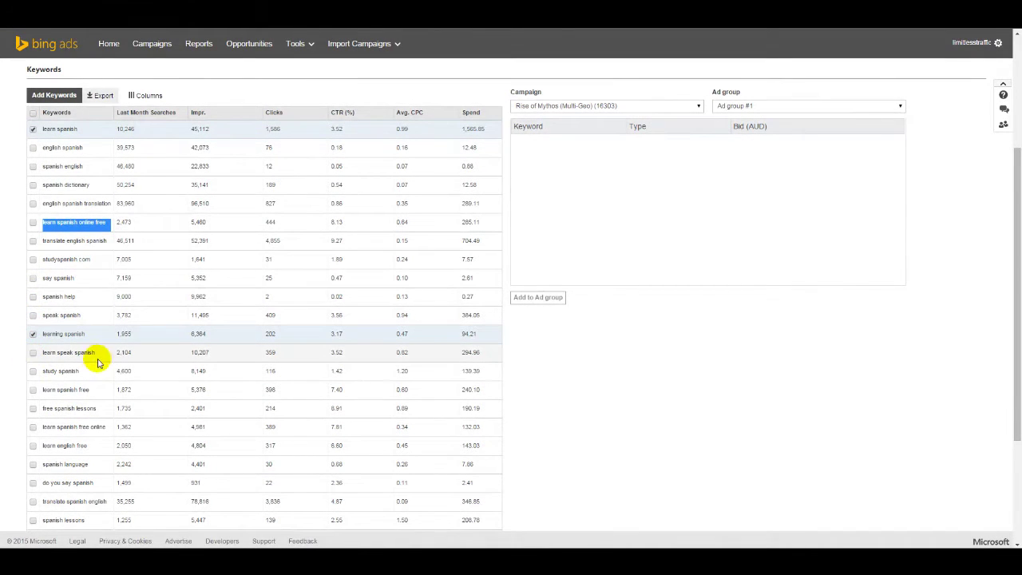
pyautogui.click(32, 352)
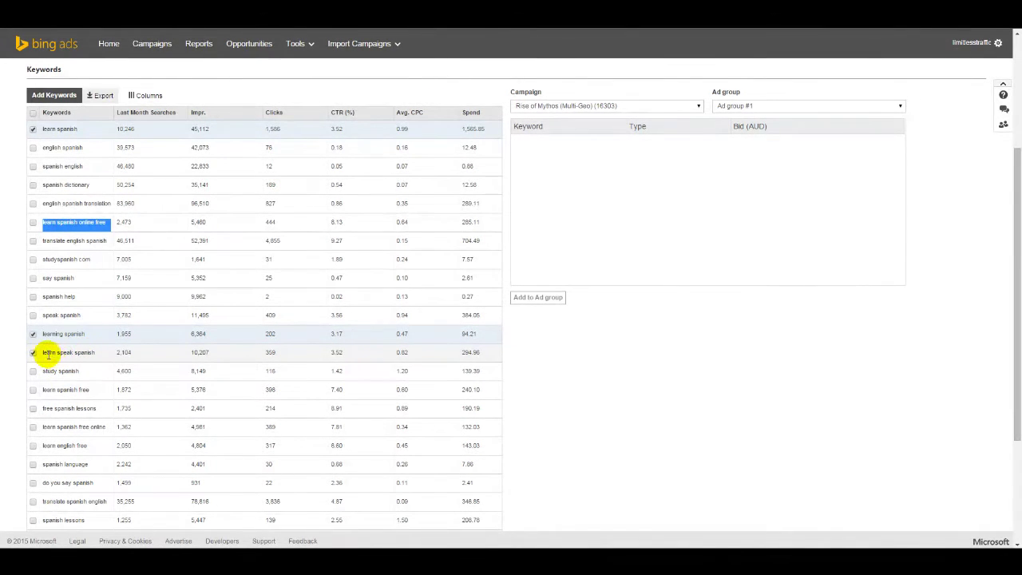
# Step: Examine the last month searches, impressions and clicks for "learn speak spanish" and look over the remaining suggestions
pyautogui.doubleClick(47, 352)
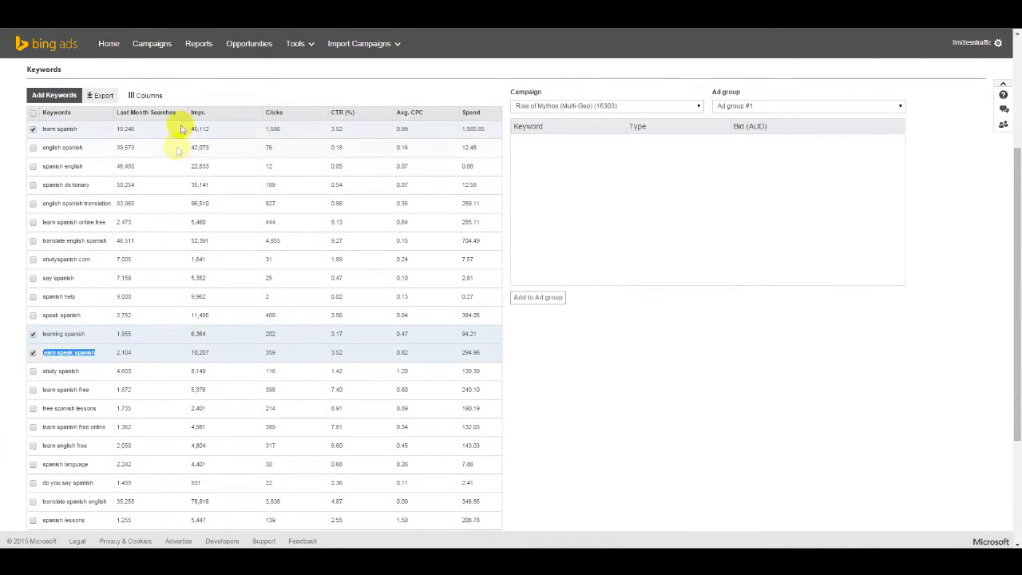
pyautogui.moveTo(115, 354); pyautogui.dragTo(137, 354)
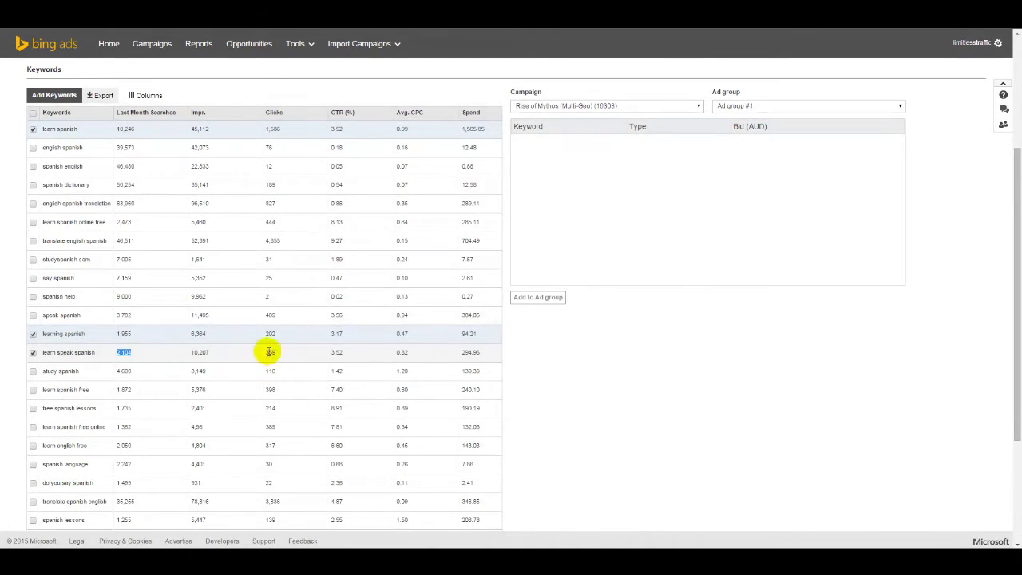
pyautogui.moveTo(249, 352); pyautogui.dragTo(279, 357)
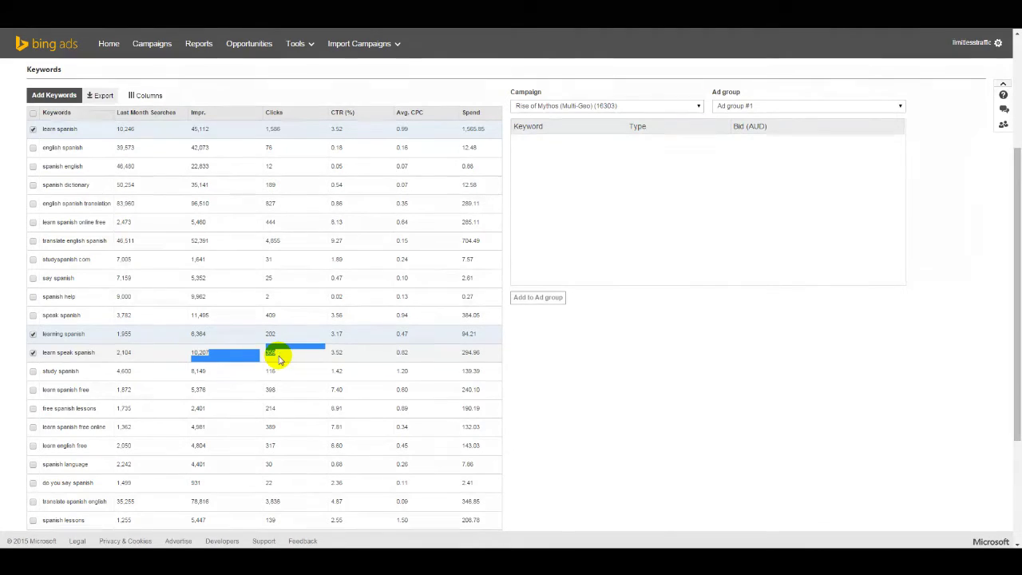
pyautogui.scroll(-3, 278, 359)
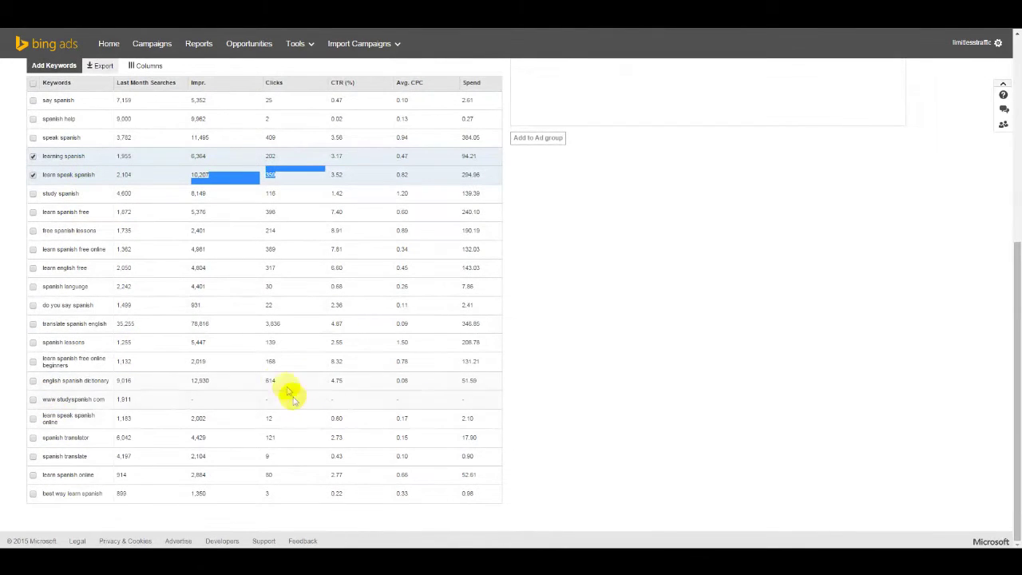
pyautogui.scroll(5, 290, 391)
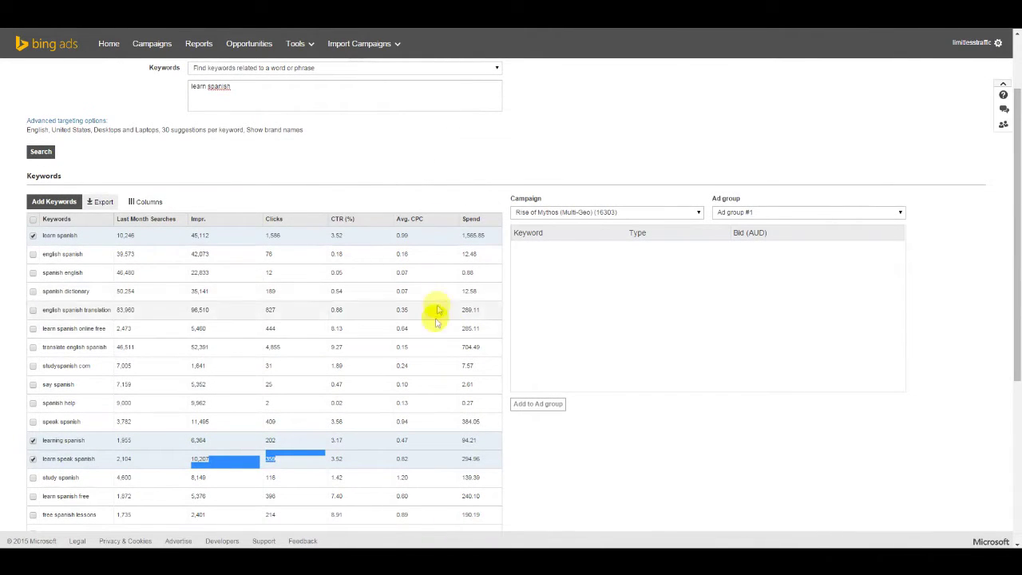
# Step: Sort the suggestions by average CPC, lowest first, and examine the clicks and cost of "best way learn spanish"
pyautogui.click(407, 221)
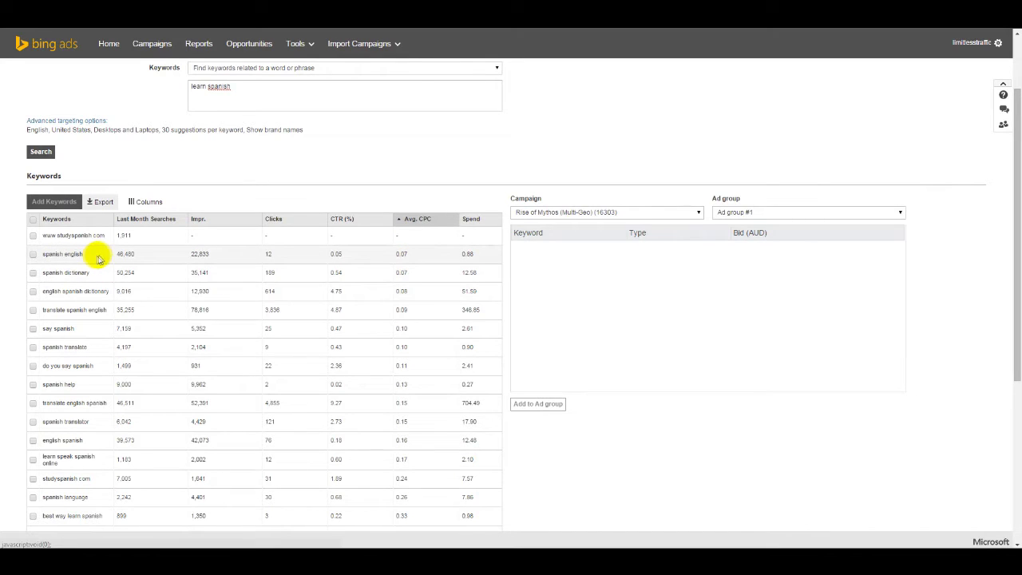
pyautogui.scroll(-2, 102, 267)
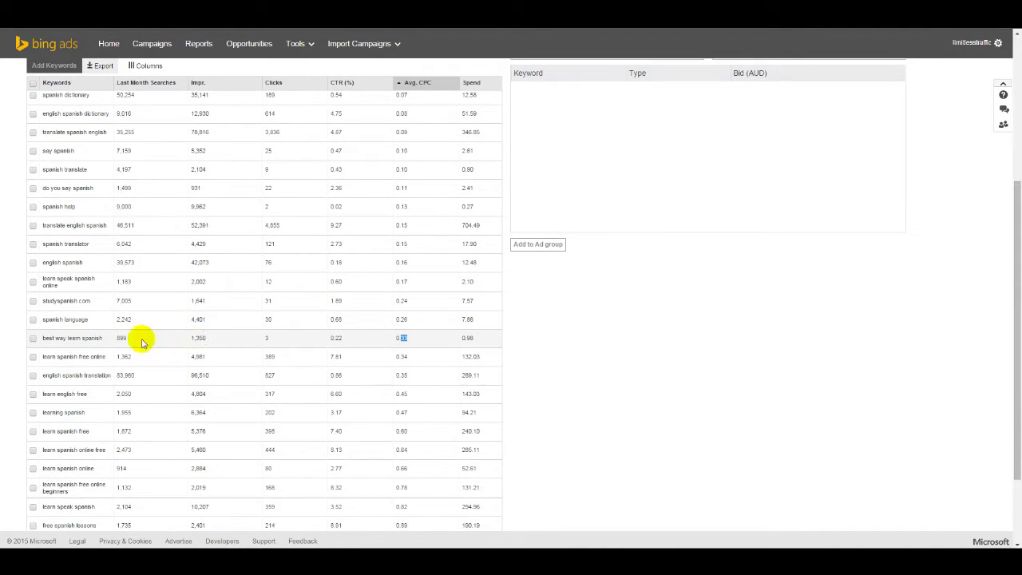
pyautogui.moveTo(265, 337); pyautogui.dragTo(288, 341)
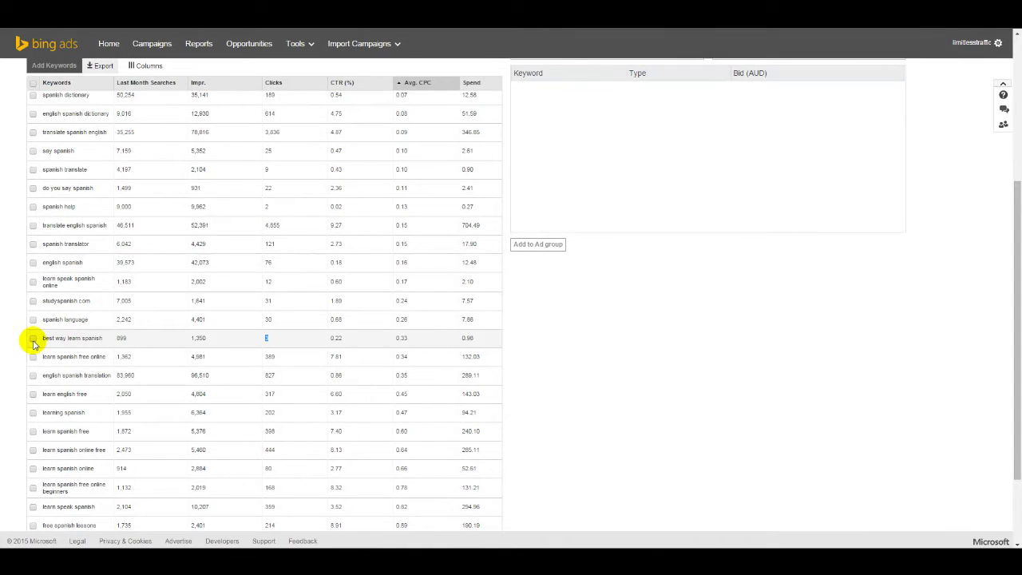
pyautogui.moveTo(388, 339); pyautogui.dragTo(415, 340)
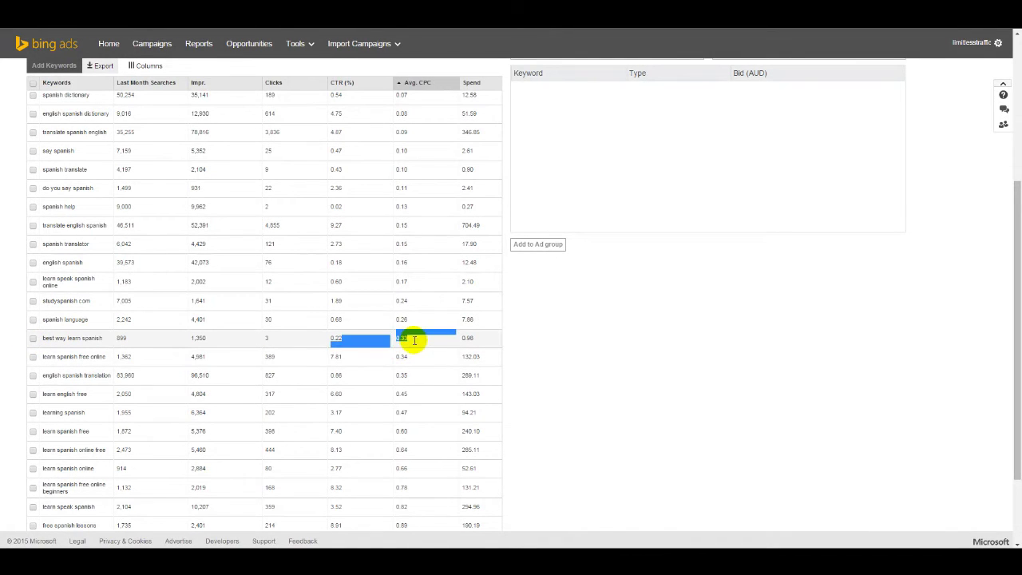
pyautogui.click(405, 342)
pyautogui.scroll(-3, 230, 343)
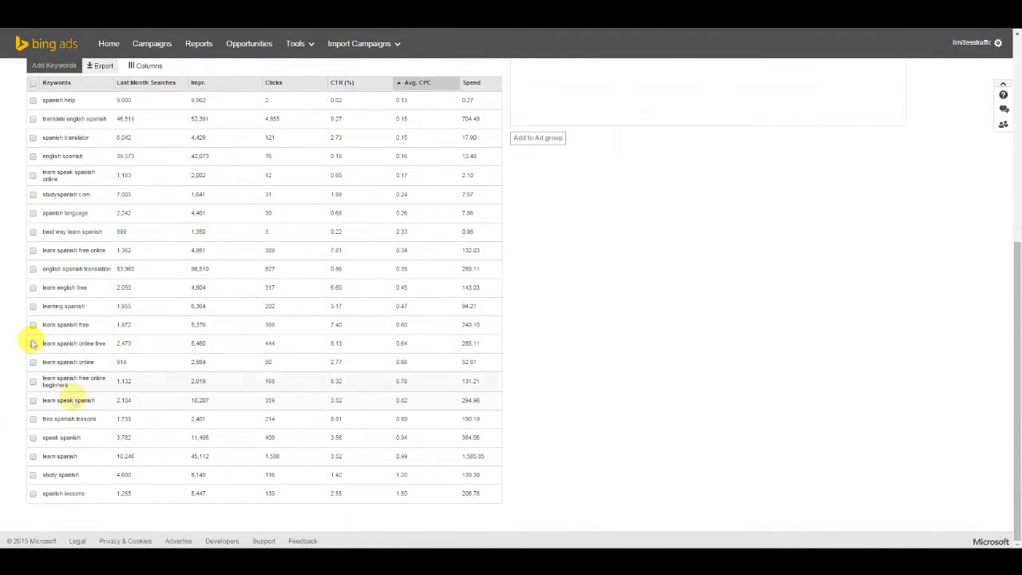
pyautogui.scroll(8, 387, 350)
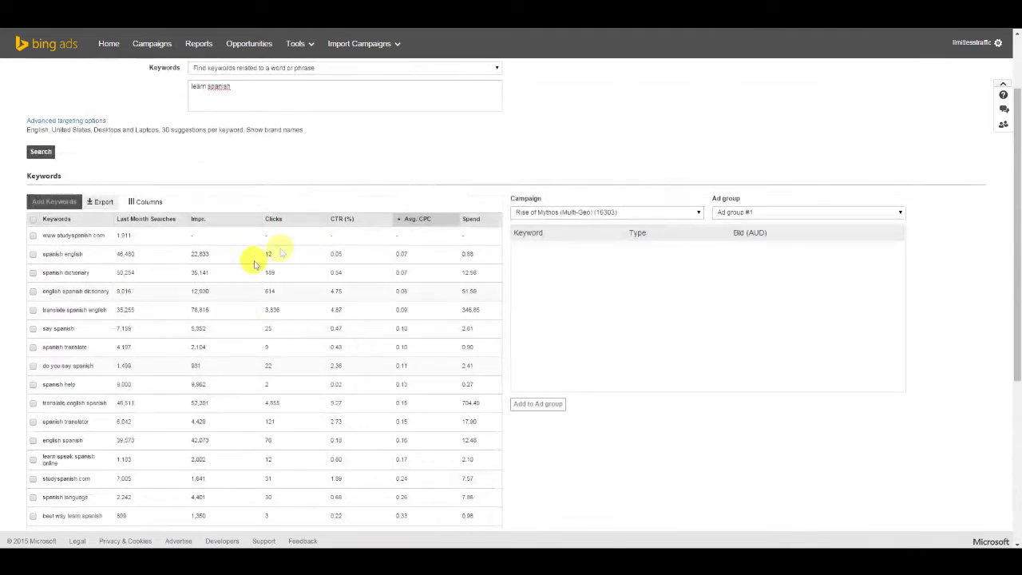
# Step: Add "learn how to speak Spanish" and "Spanish course" to the query, capitalising "Spanish" in all three phrases
pyautogui.click(262, 91)
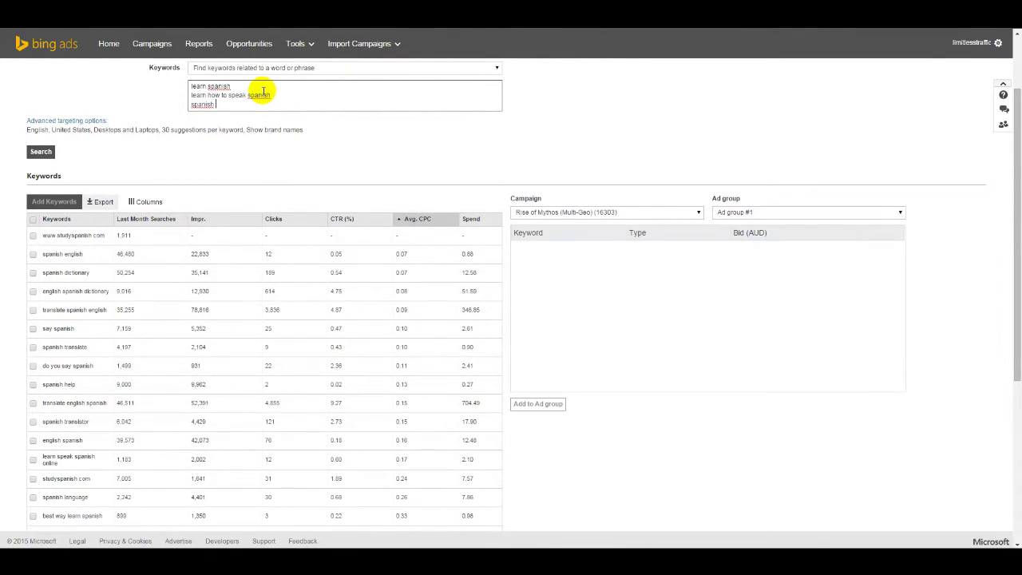
pyautogui.rightClick(219, 83)
pyautogui.click(241, 88)
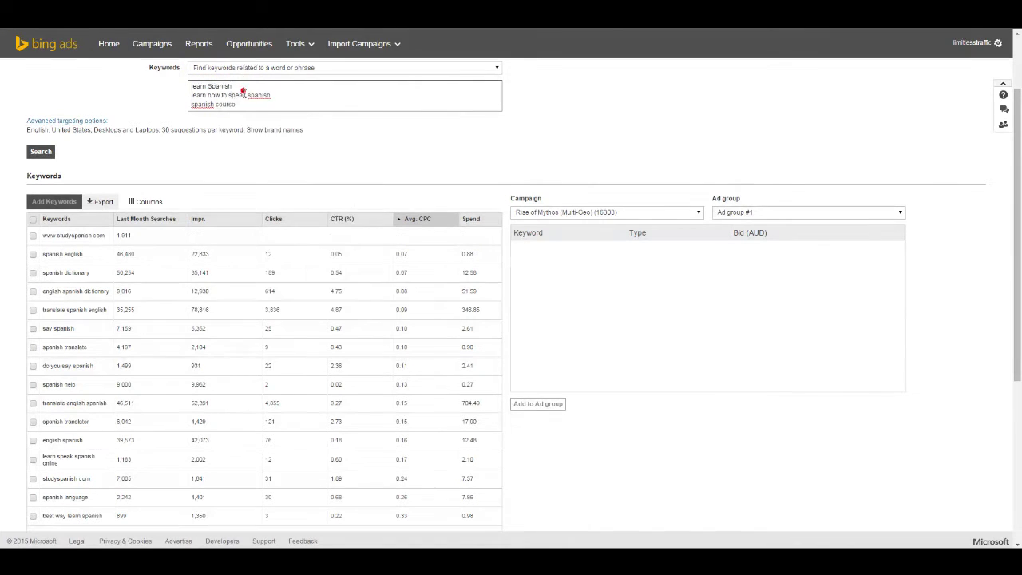
pyautogui.rightClick(258, 95)
pyautogui.click(272, 103)
pyautogui.rightClick(201, 104)
pyautogui.click(217, 113)
# Step: Search for keywords related to the three phrases and skim the new suggestions
pyautogui.click(43, 153)
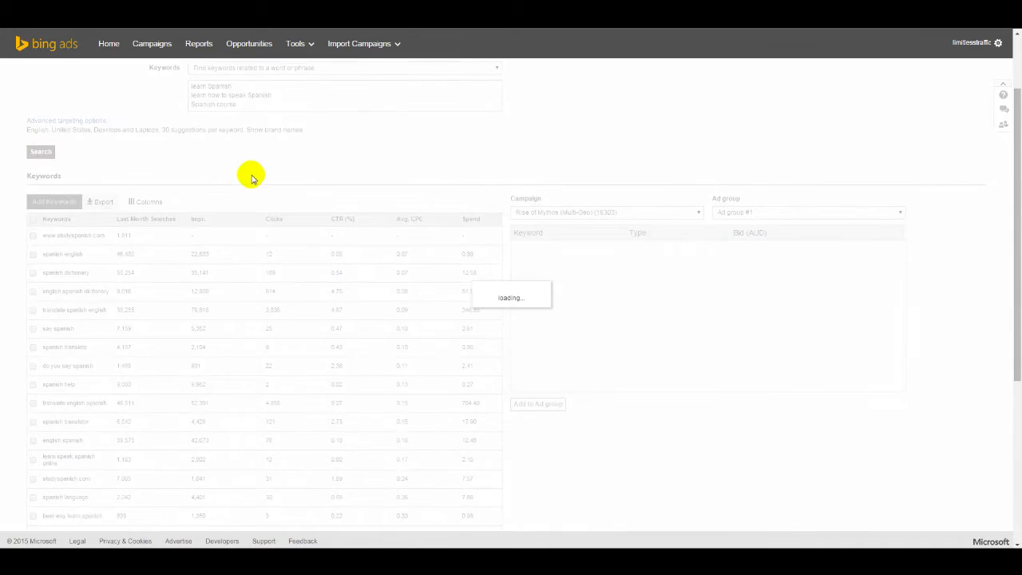
pyautogui.scroll(-15, 250, 275)
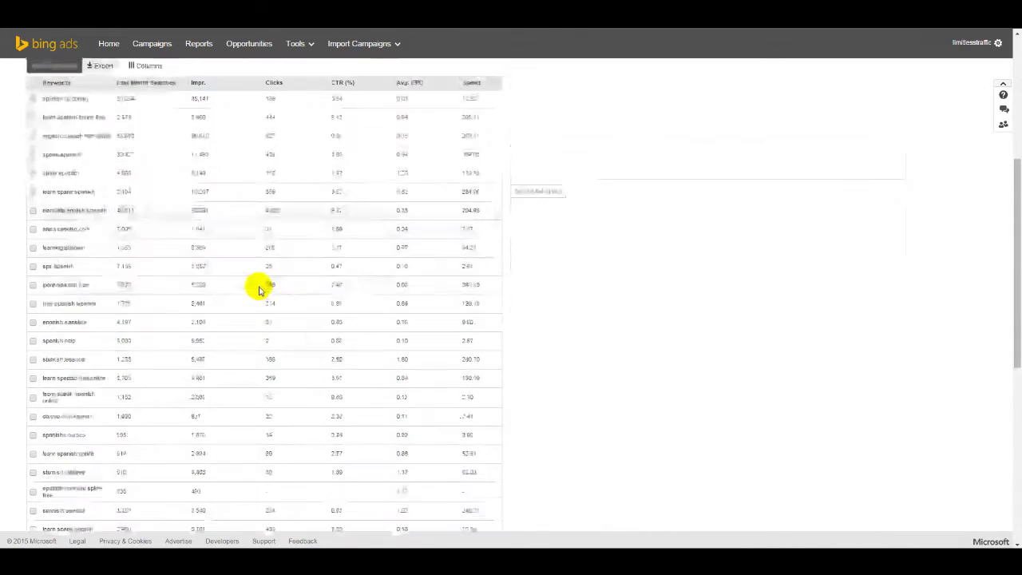
pyautogui.scroll(15, 254, 288)
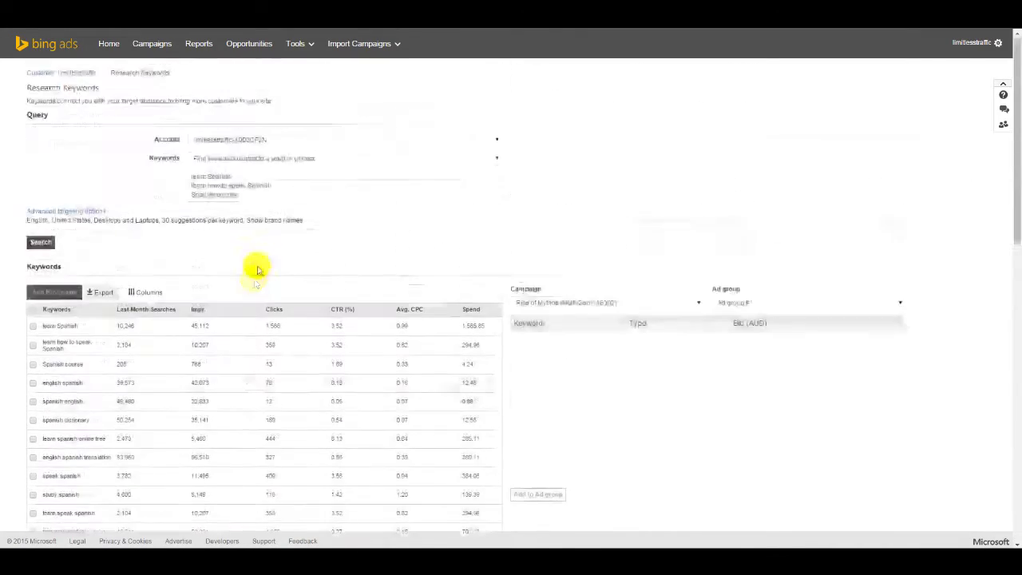
# Step: Check the available keyword search types, including the website option, without changing the current query
pyautogui.click(255, 198)
pyautogui.hotkey('ctrl', 'a')
pyautogui.click(259, 234)
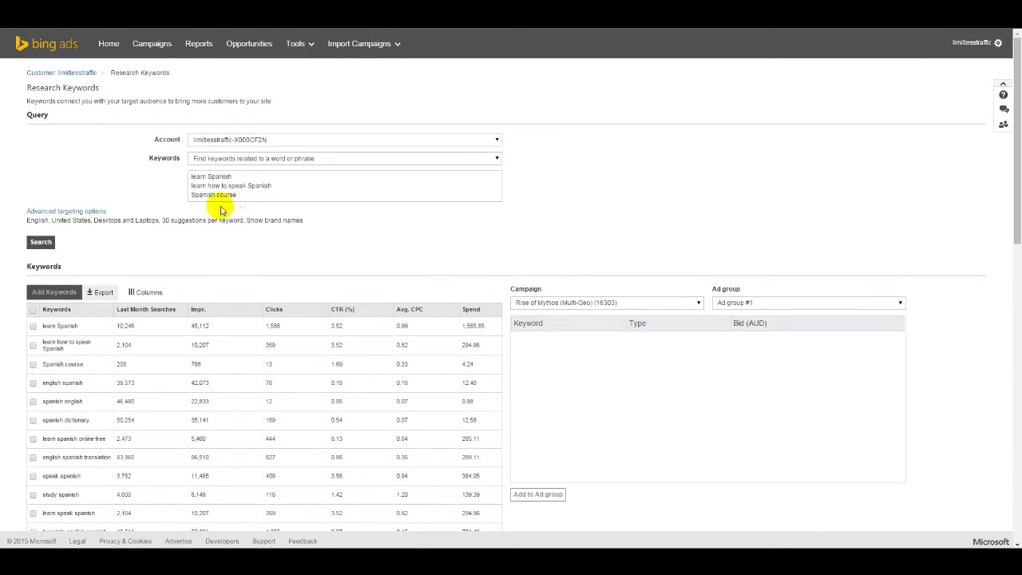
pyautogui.click(267, 158)
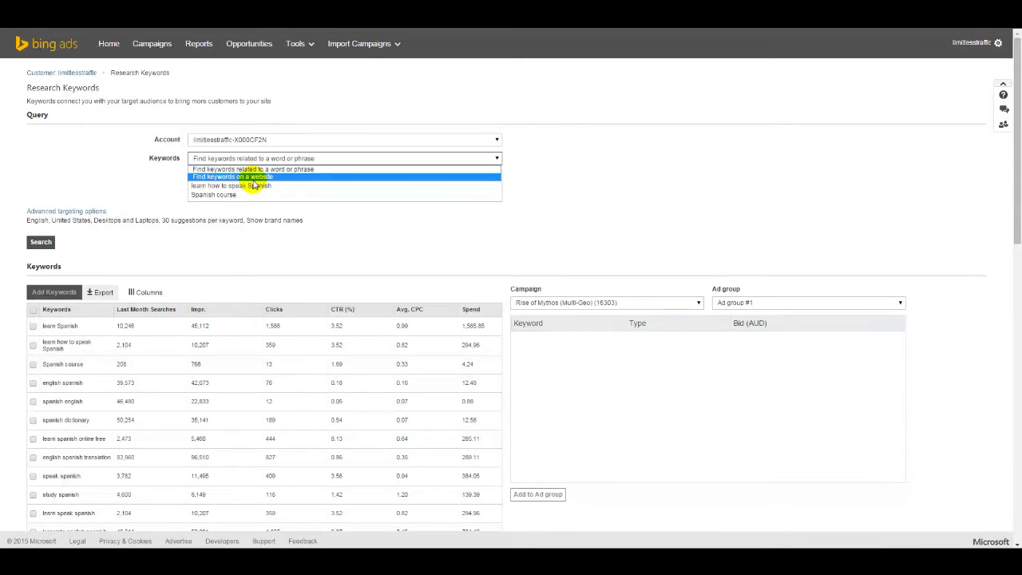
pyautogui.click(252, 238)
pyautogui.moveTo(238, 196); pyautogui.dragTo(175, 177)
pyautogui.click(189, 232)
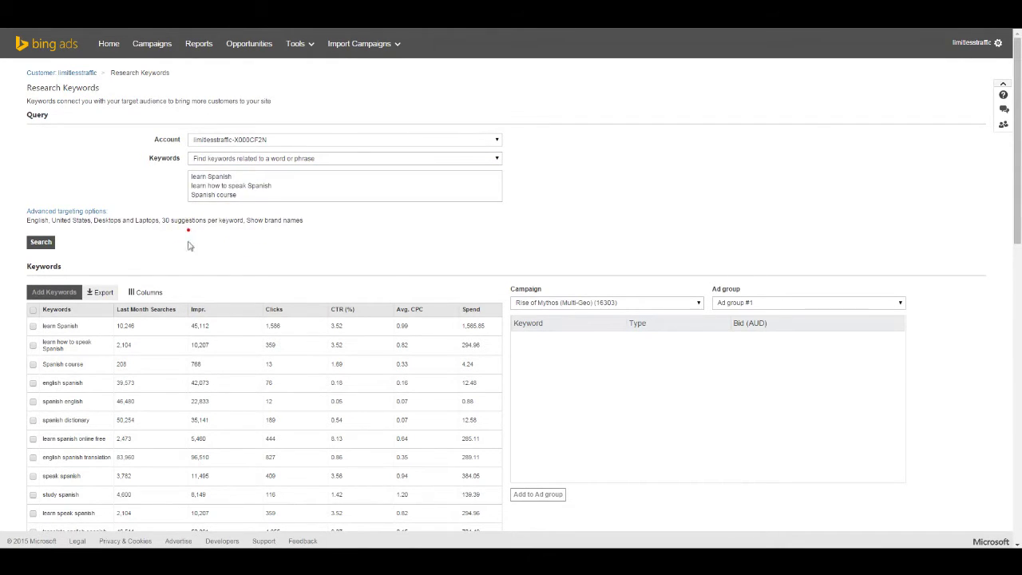
# Step: Examine the rest of the suggestions and check "Spanish Interactive Audio Lessons" in the Rocket Spanish course comparison table
pyautogui.scroll(-8, 80, 235)
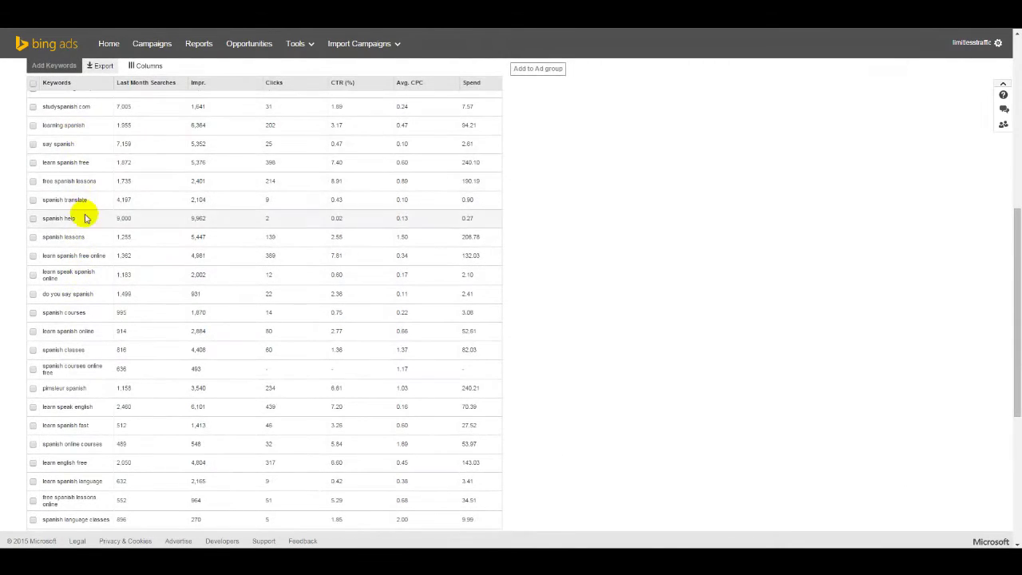
pyautogui.scroll(-4, 85, 218)
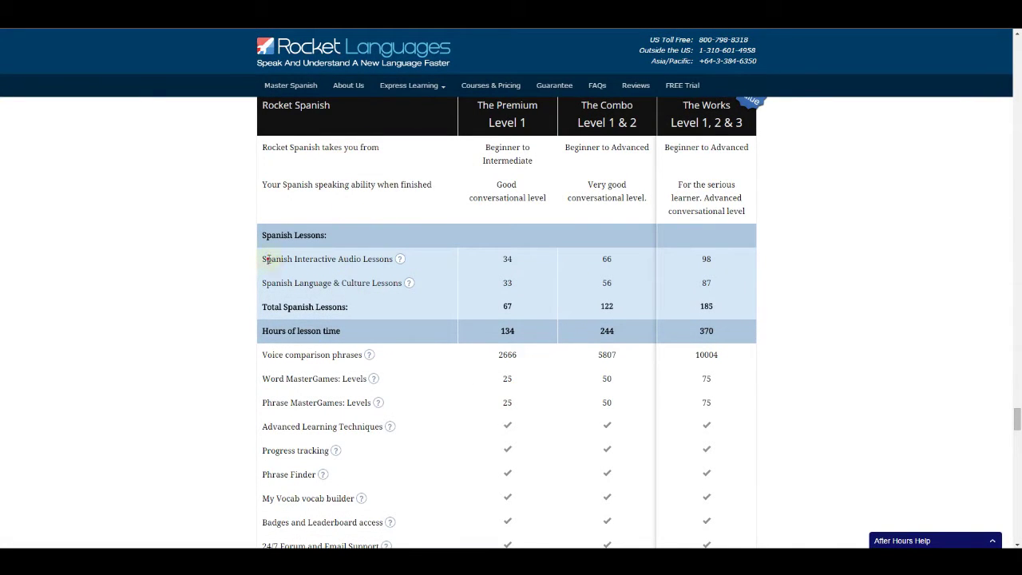
pyautogui.moveTo(268, 259); pyautogui.dragTo(391, 259)
pyautogui.click(156, 317)
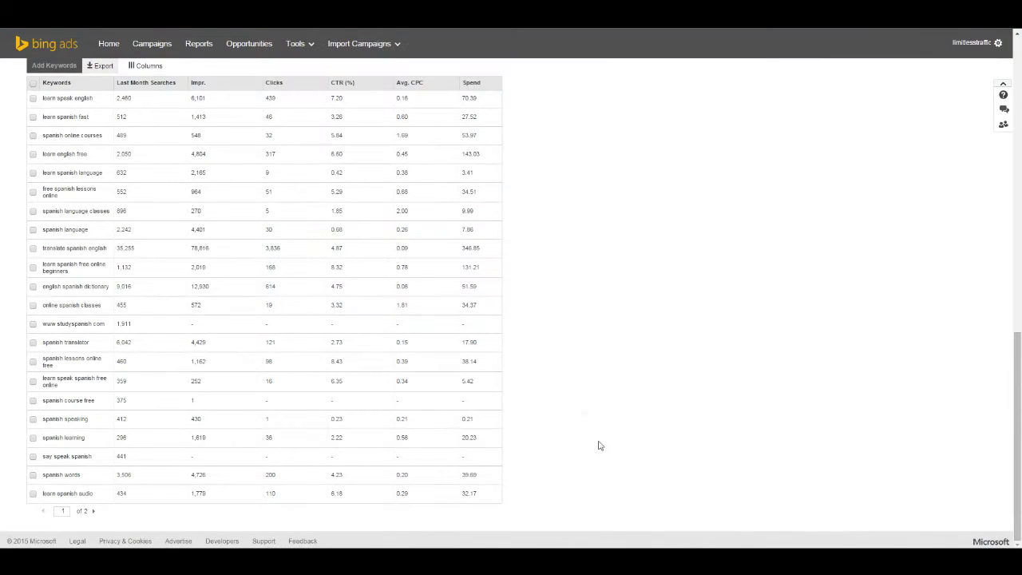
# Step: Switch to the Notepad notes and place the cursor between the "Spanish Offer" and "Keywords:" headings
pyautogui.hotkey('alt', 'Tab')
pyautogui.scroll(10, 560, 389)
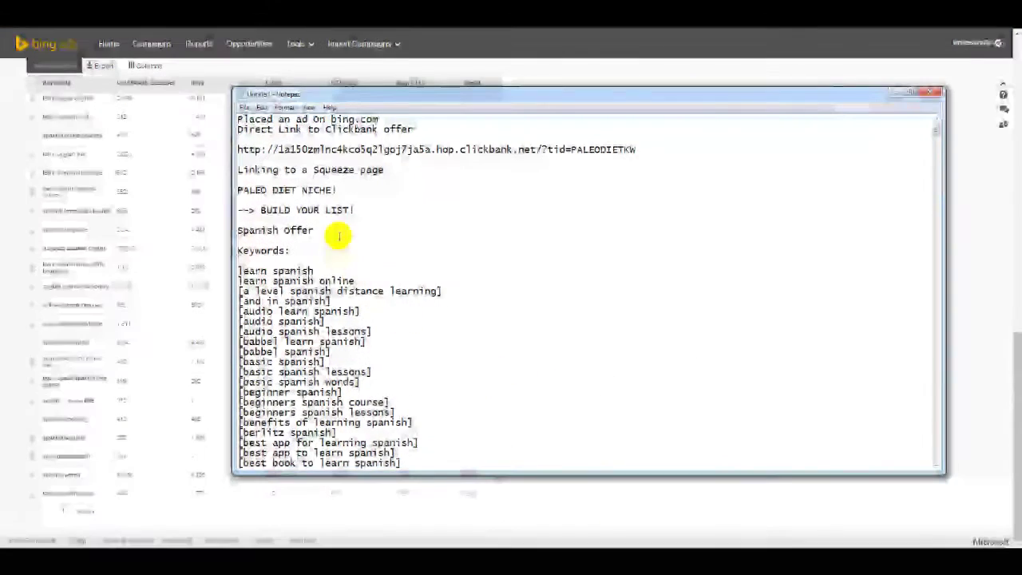
pyautogui.click(317, 243)
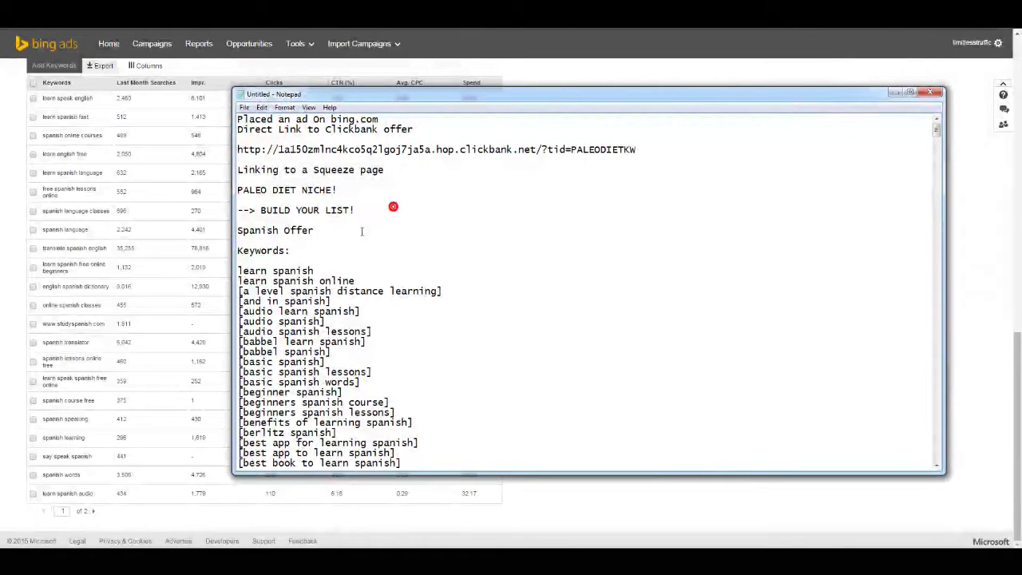
# Step: Add a "Google Keyword Planner" line between the "Spanish Offer" and "Keywords:" headings in the notes
pyautogui.press('Return')
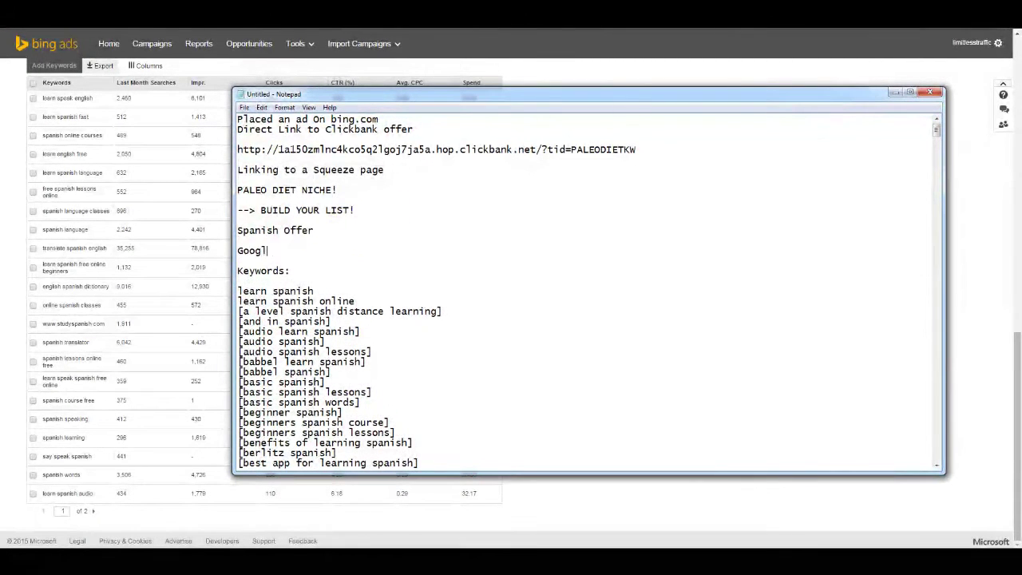
pyautogui.write('Google Pla')
pyautogui.press('BackSpace')
pyautogui.press('BackSpace')
pyautogui.press('BackSpace')
pyautogui.write('Keyword')
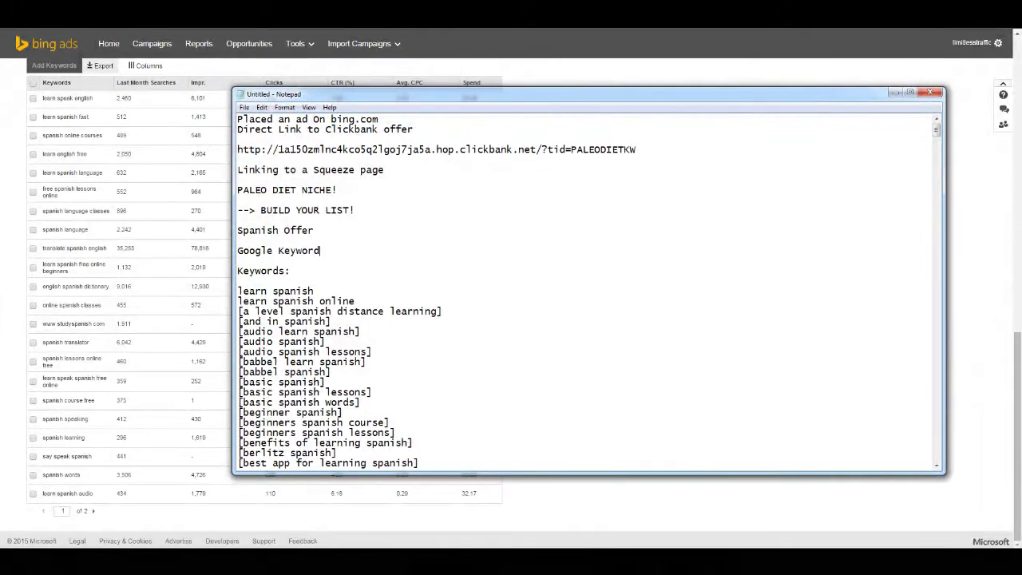
pyautogui.write(' Planner')
pyautogui.press('Return')
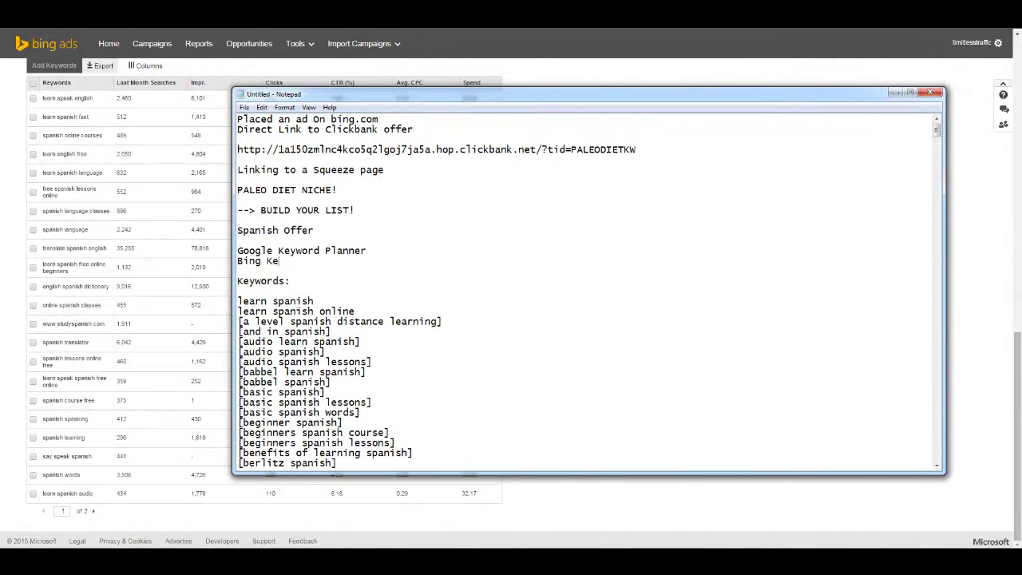
# Step: Add the line "Bing Keyword Tool = Advertising Account" and extend the Google Keyword Planner line with "= Adword account (gmail)"
pyautogui.write('Bing Keyword Tool = Advertising')
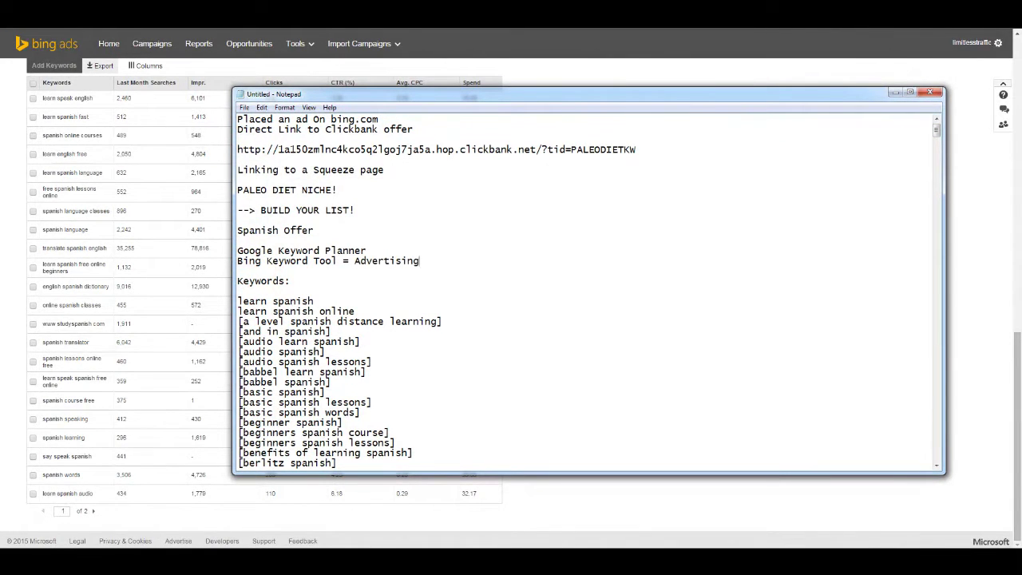
pyautogui.write('ount')
pyautogui.write('il)')
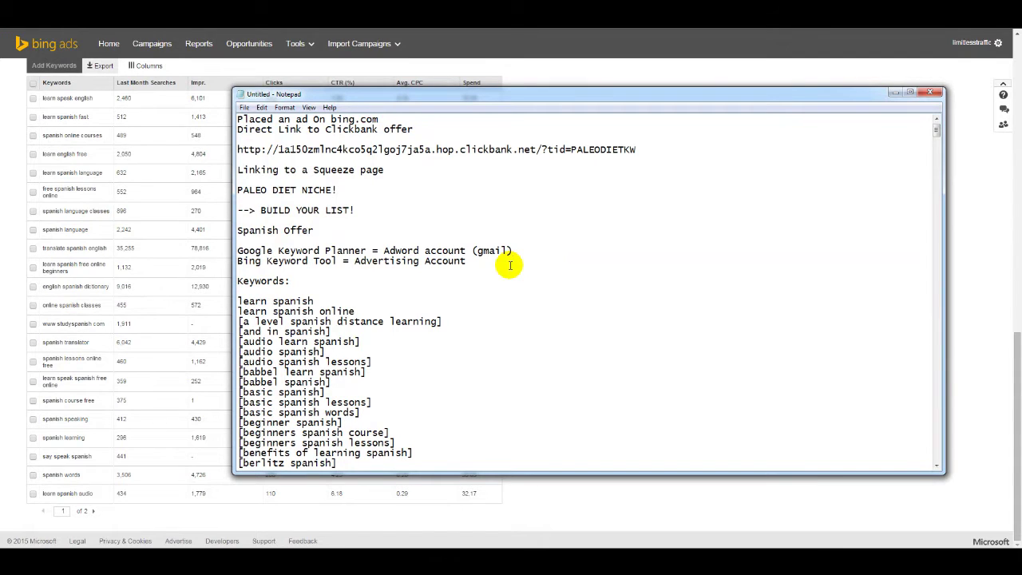
# Step: Switch to the iSpionage website and get US competitor data for the keyword "learn to speak spanish"
pyautogui.click(753, 72)
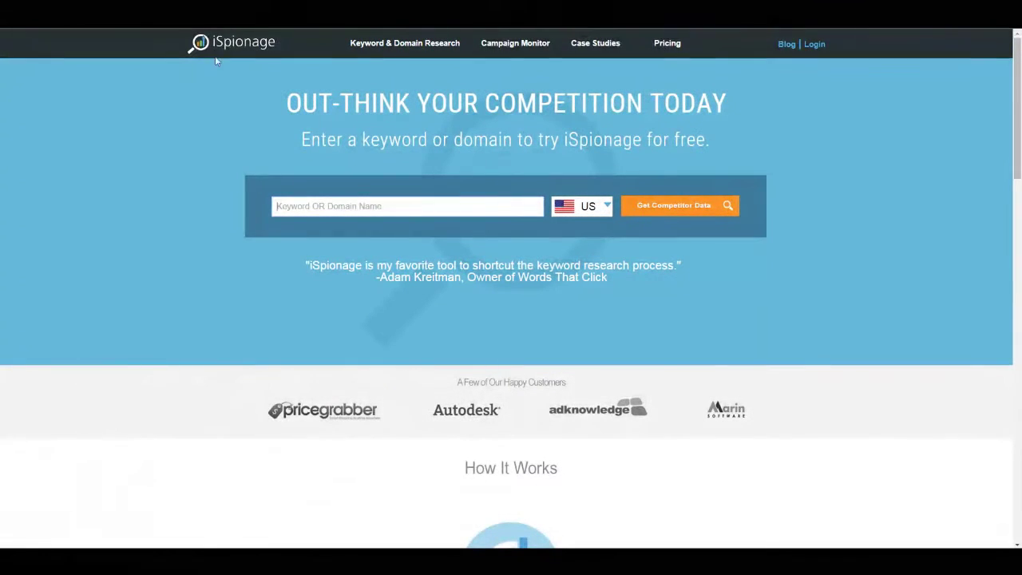
pyautogui.click(305, 201)
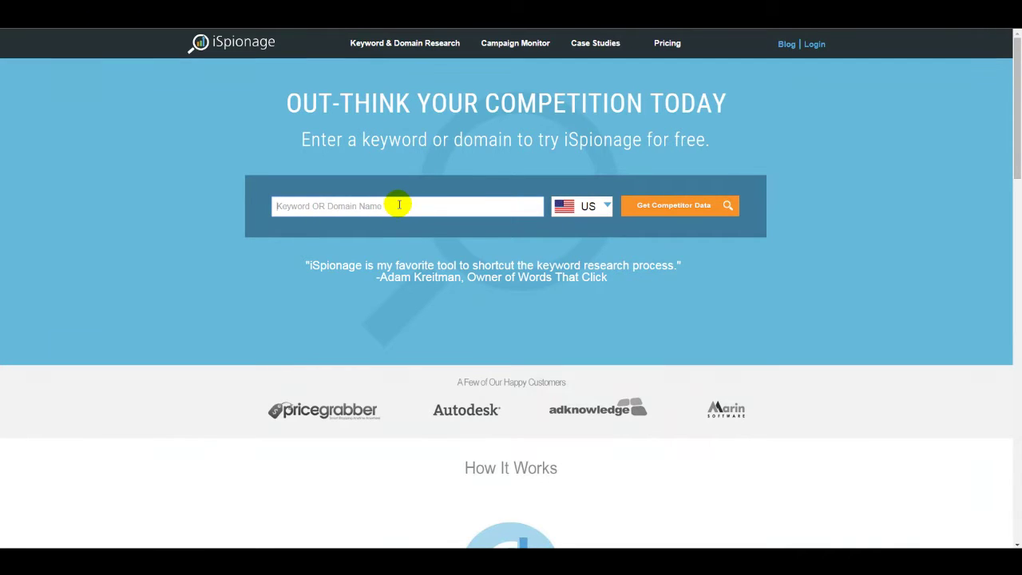
pyautogui.press('BackSpace')
pyautogui.press('BackSpace')
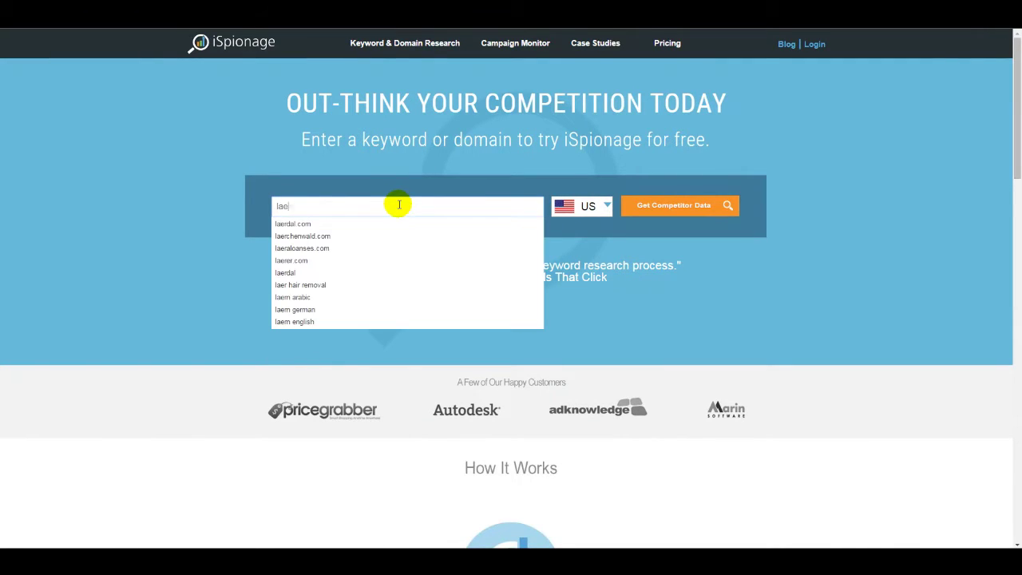
pyautogui.write('arn h')
pyautogui.press('BackSpace')
pyautogui.write('to ')
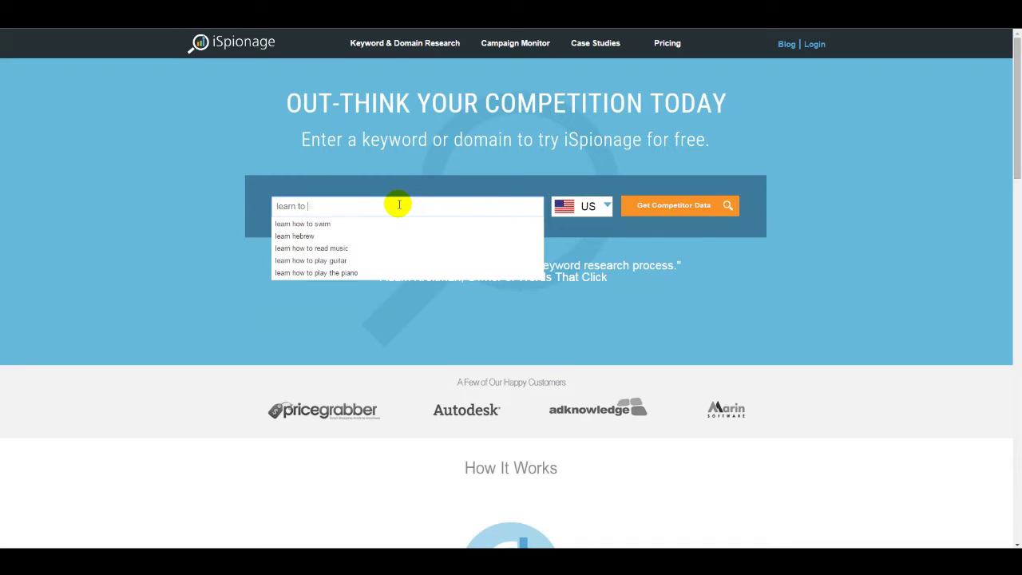
pyautogui.write('speak sp')
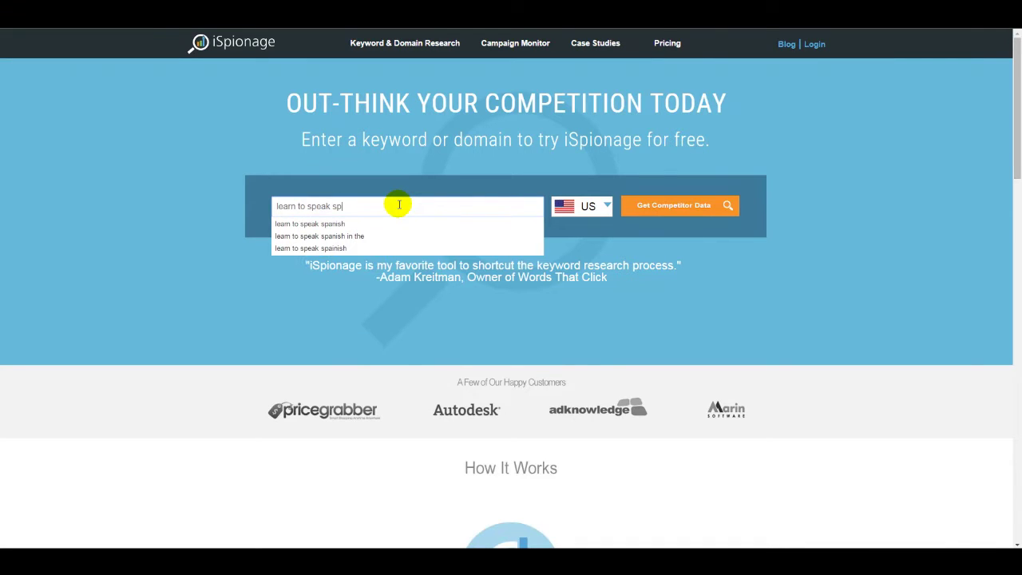
pyautogui.press('Escape')
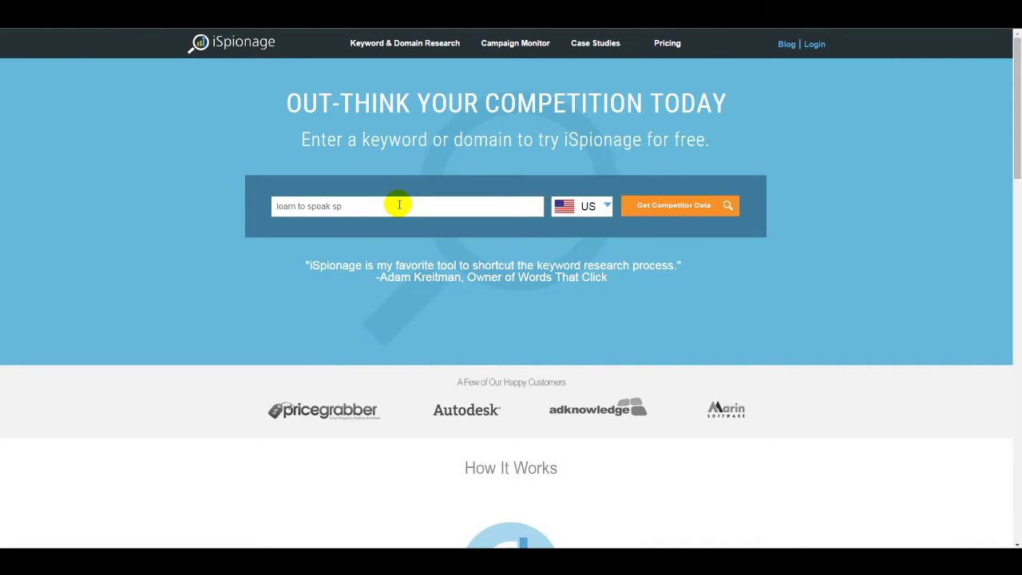
pyautogui.write('ani')
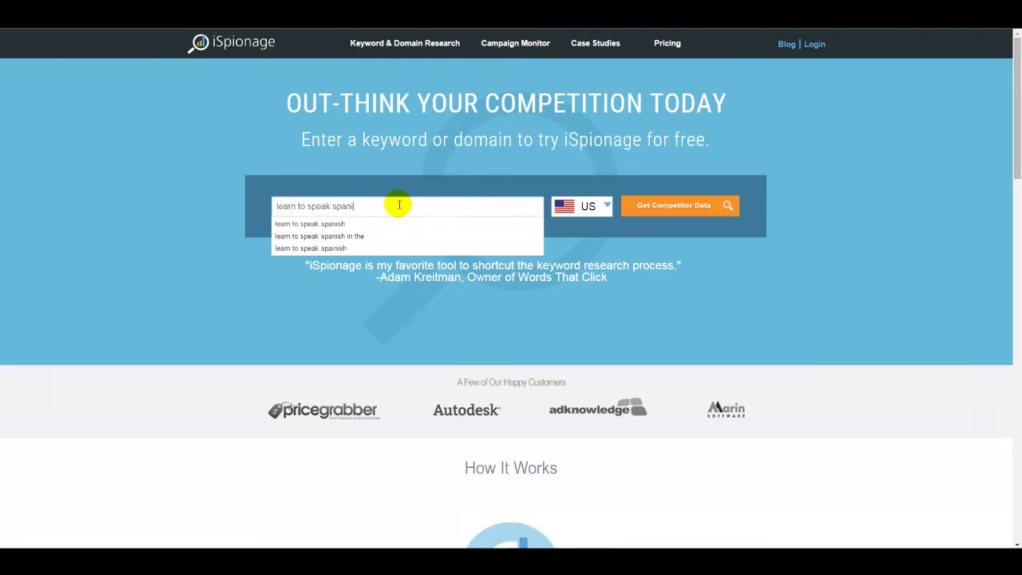
pyautogui.write('sh')
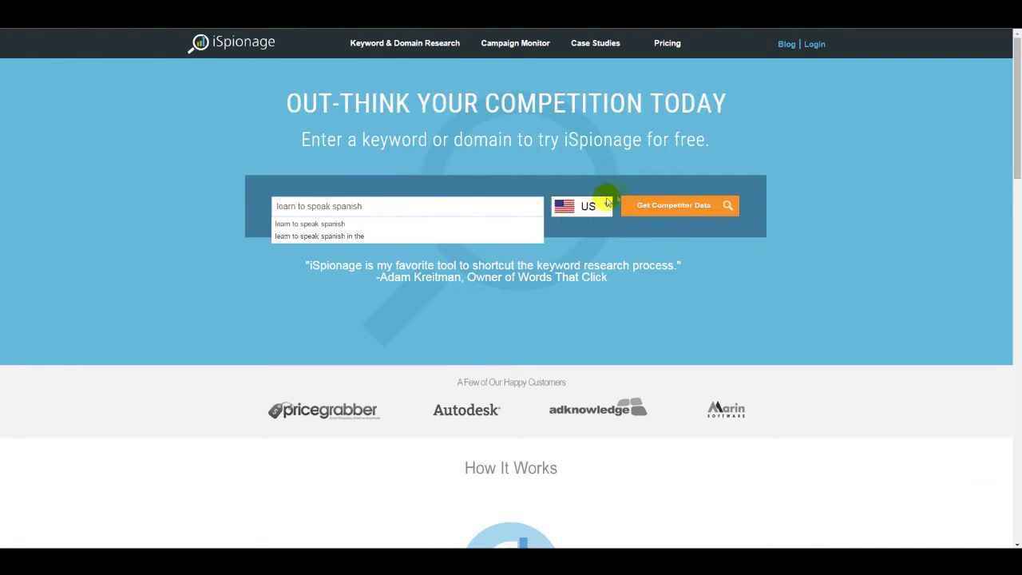
pyautogui.click(667, 210)
pyautogui.click(667, 210)
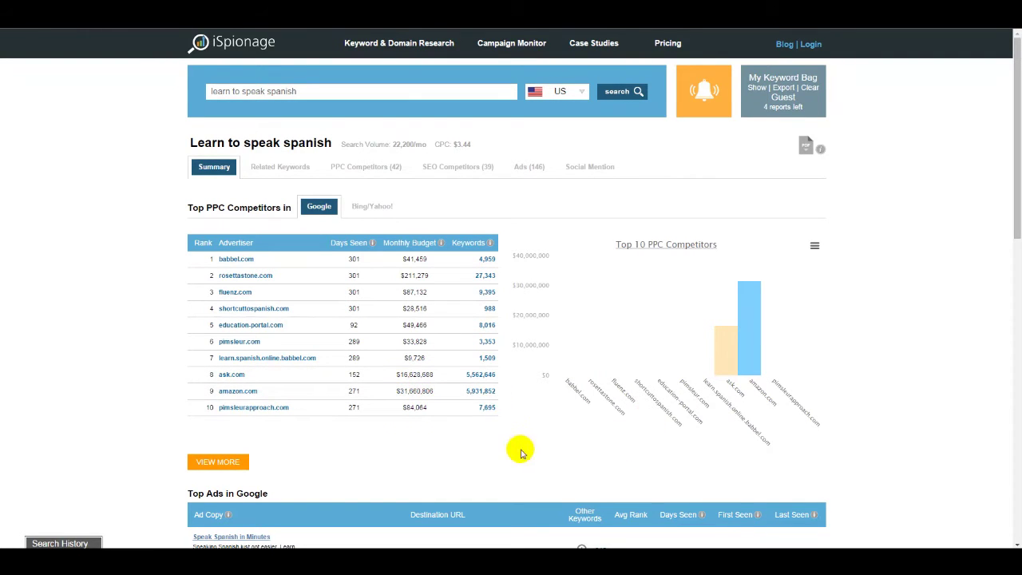
# Step: Examine the headlines of the top Google ads and how many days the shortcuttospanish.com ad has been seen
pyautogui.scroll(-2, 523, 443)
pyautogui.scroll(-2, 523, 443)
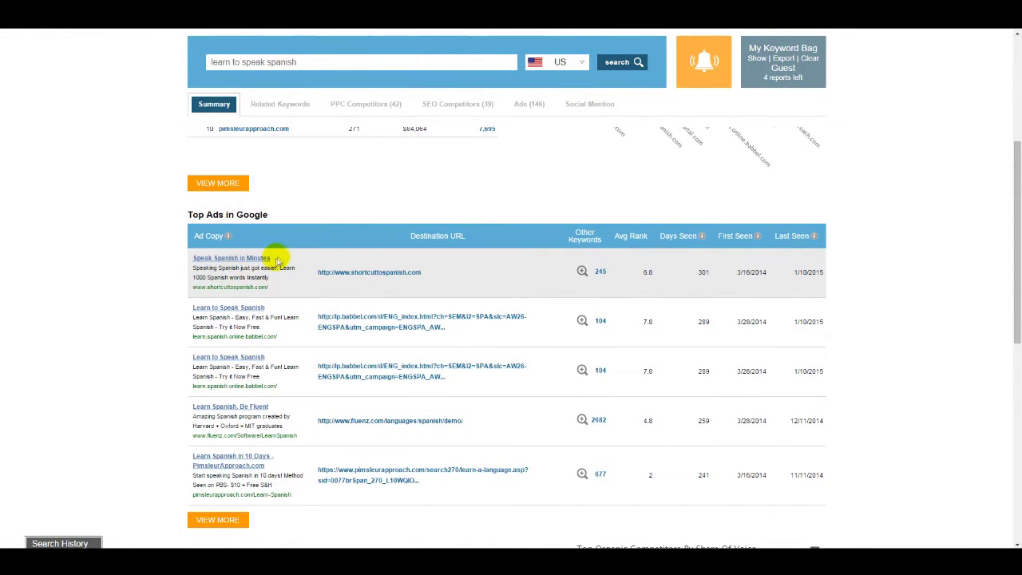
pyautogui.moveTo(274, 261); pyautogui.dragTo(160, 266)
pyautogui.click(135, 269)
pyautogui.moveTo(275, 306); pyautogui.dragTo(183, 308)
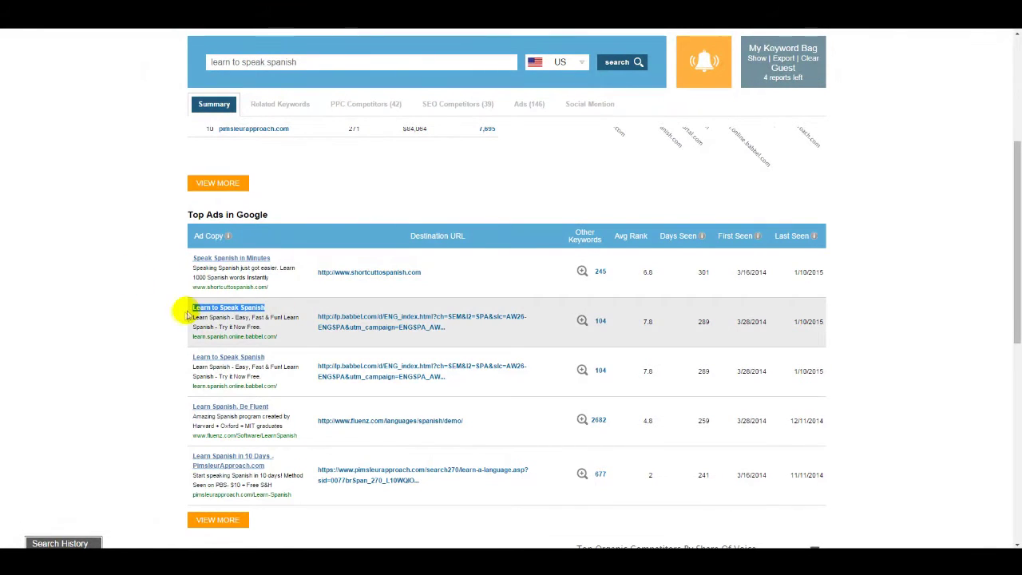
pyautogui.click(165, 322)
pyautogui.moveTo(275, 357); pyautogui.dragTo(181, 357)
pyautogui.click(135, 353)
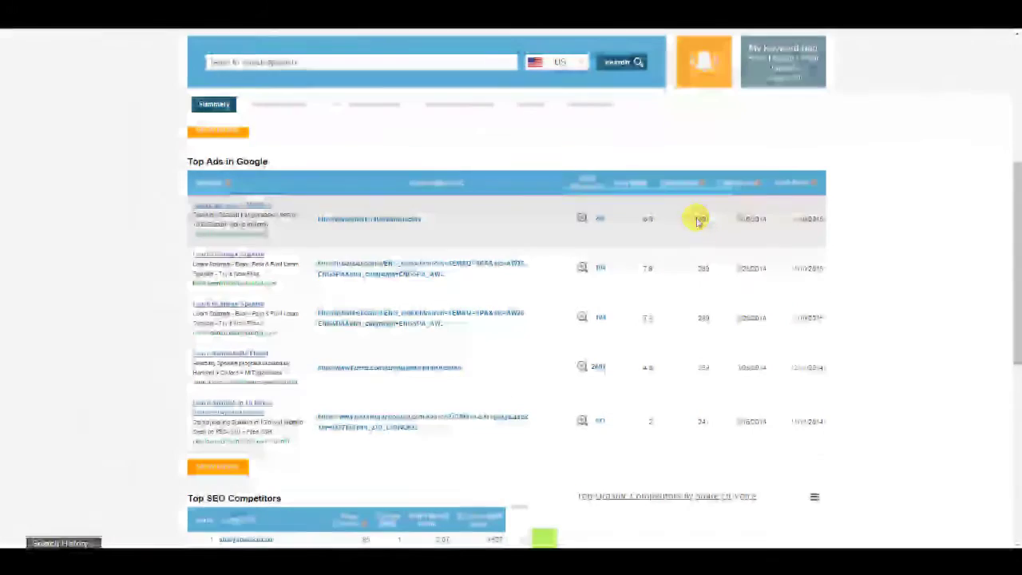
pyautogui.moveTo(706, 225); pyautogui.dragTo(659, 231)
pyautogui.click(40, 311)
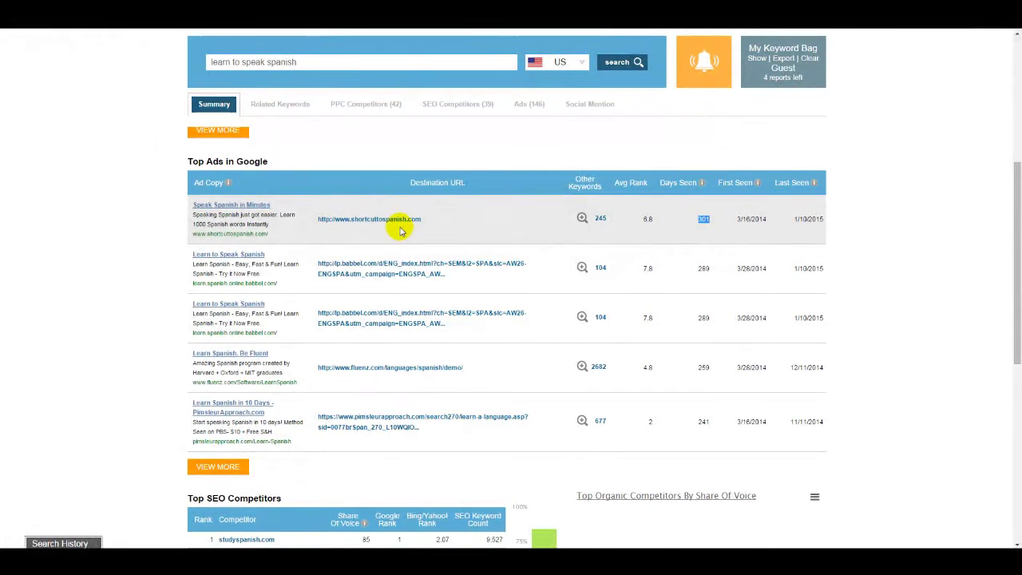
# Step: Copy the ad headline "Speak Spanish in Minutes" into the Notepad notes below the Bing Keyword Tool line, and return to iSpionage
pyautogui.moveTo(271, 205); pyautogui.dragTo(196, 207)
pyautogui.hotkey('ctrl', 'c')
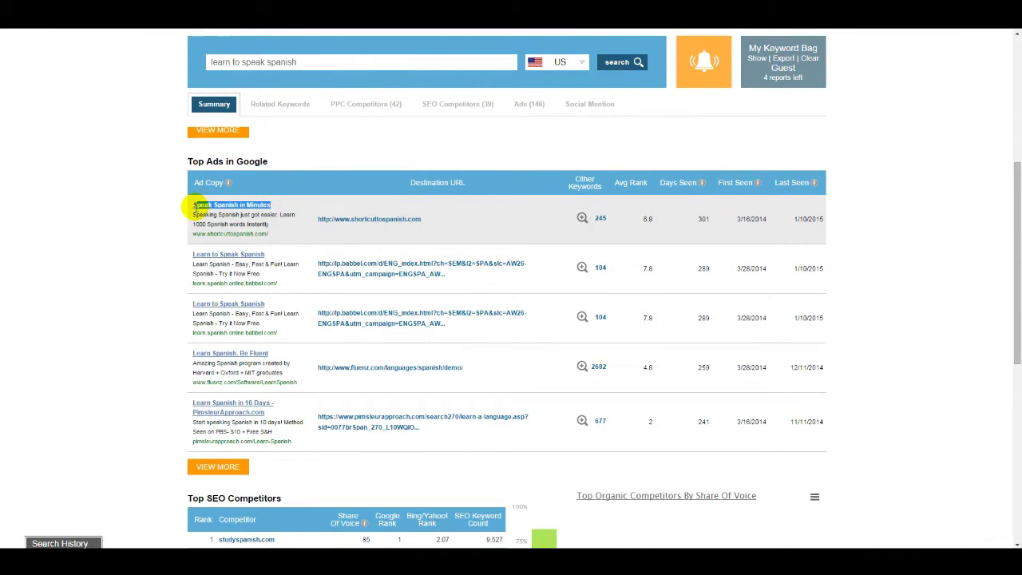
pyautogui.hotkey('alt', 'Tab')
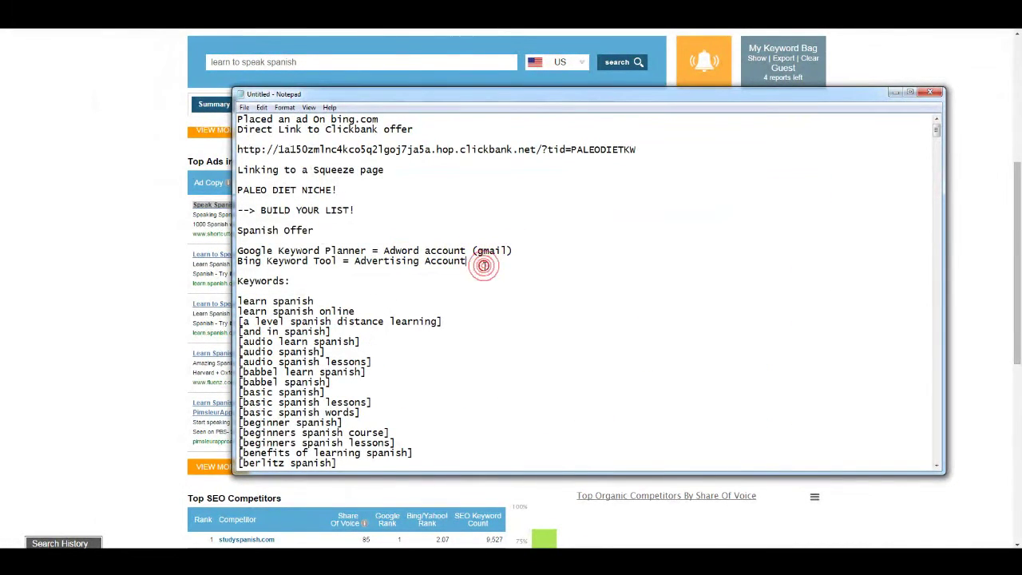
pyautogui.press('Return')
pyautogui.press('Return')
pyautogui.hotkey('ctrl', 'v')
pyautogui.click(45, 308)
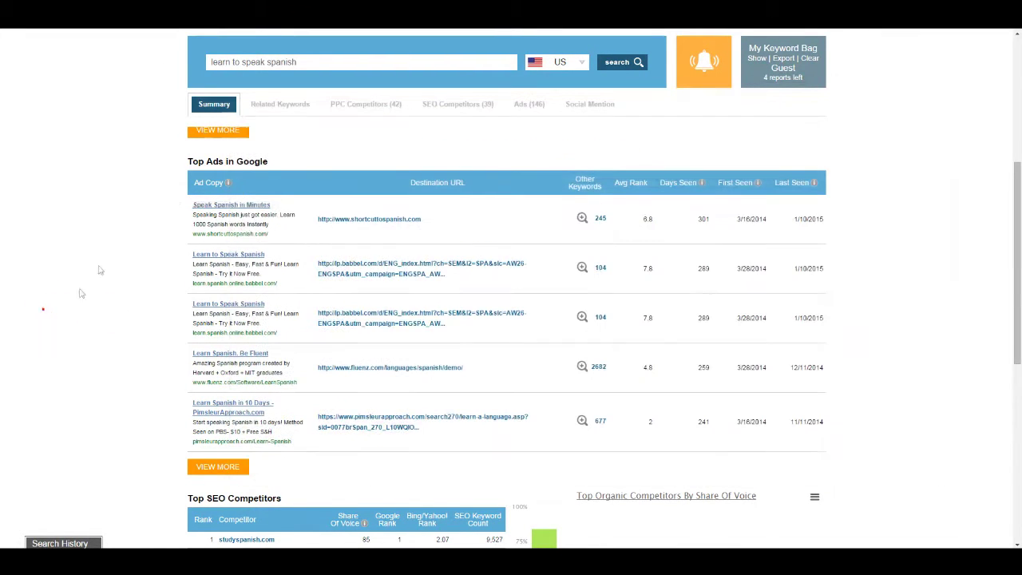
# Step: Add the ad's description "Speaking Spanish just got easier. Learn 1000 Spanish words Instantly" under its headline in the notes, and return to iSpionage
pyautogui.moveTo(193, 214); pyautogui.dragTo(257, 221)
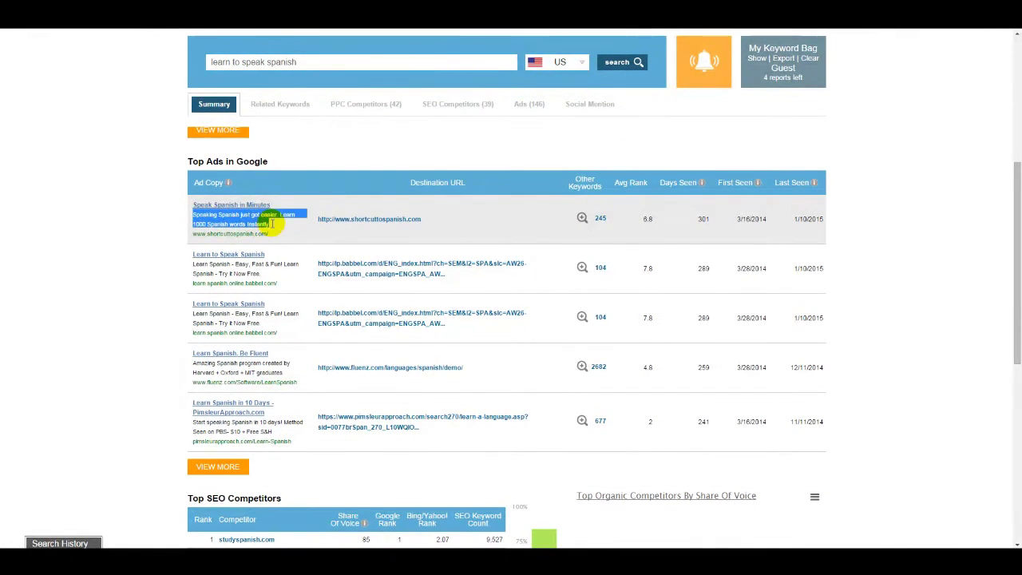
pyautogui.hotkey('alt', 'Tab')
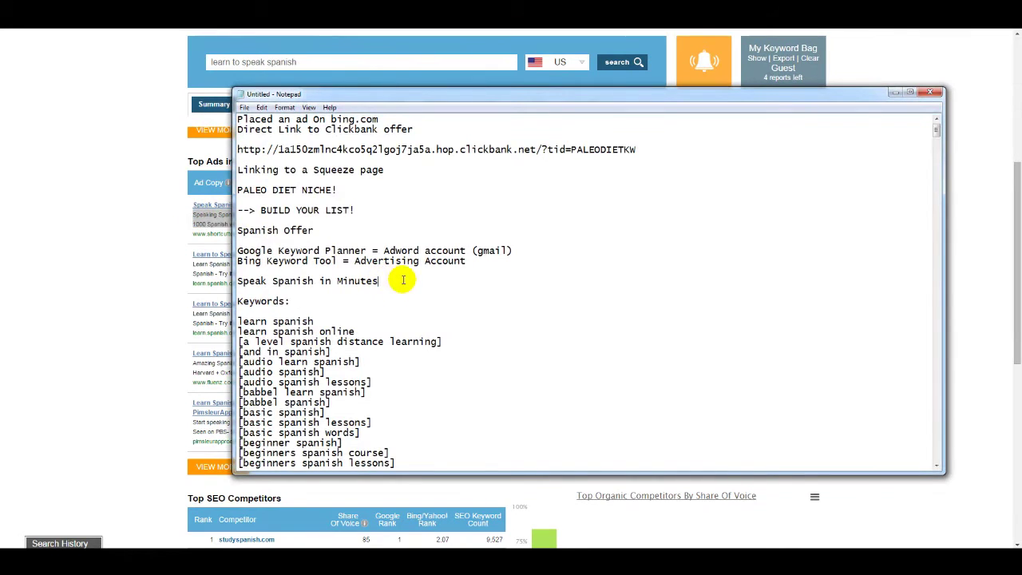
pyautogui.press('Return')
pyautogui.write('Speaking Spanish just got easier. Learn 1000 Spanish words Instantly')
pyautogui.moveTo(665, 287); pyautogui.dragTo(26, 310)
pyautogui.click(26, 309)
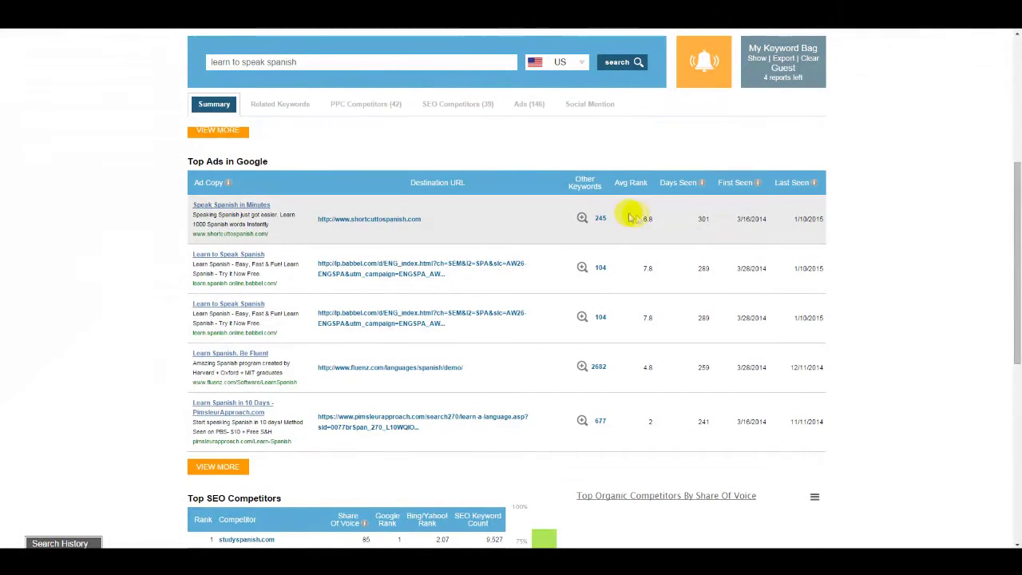
# Step: Skim the rest of the keyword summary and examine the Bing/Yahoo PPC competitors' monthly budgets, dates seen and keyword counts
pyautogui.scroll(3, 474, 296)
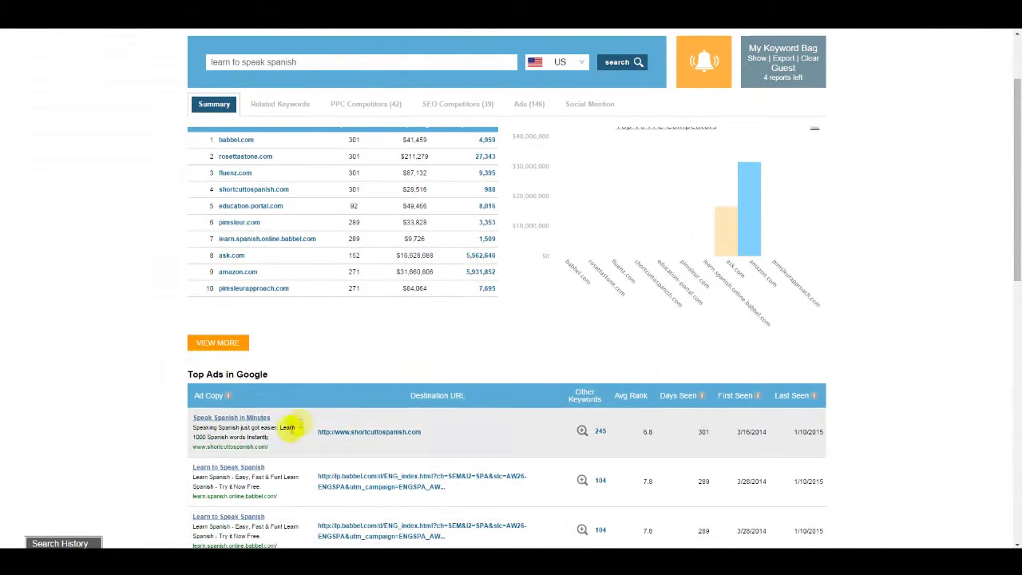
pyautogui.scroll(-4, 264, 378)
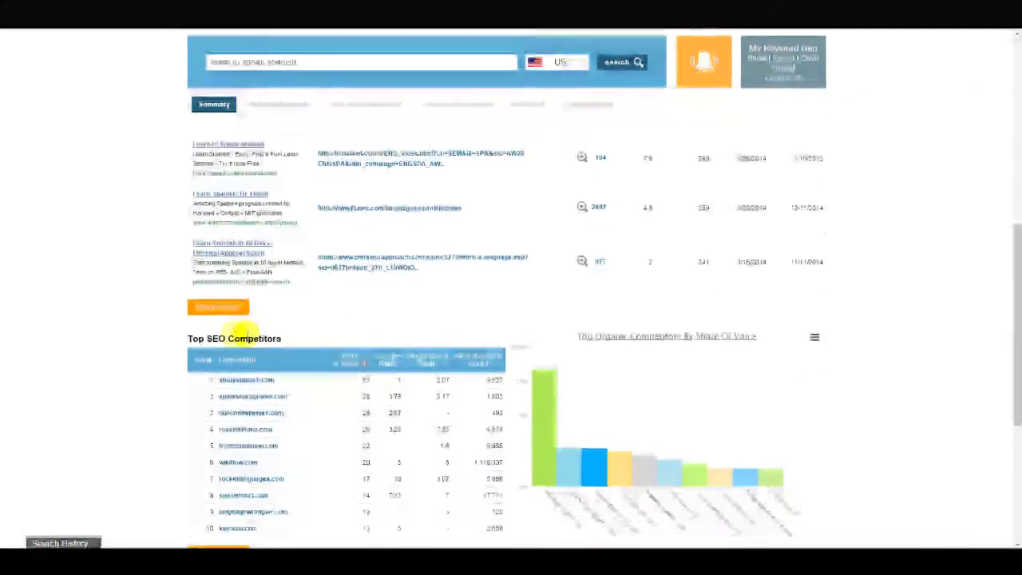
pyautogui.scroll(-3, 304, 335)
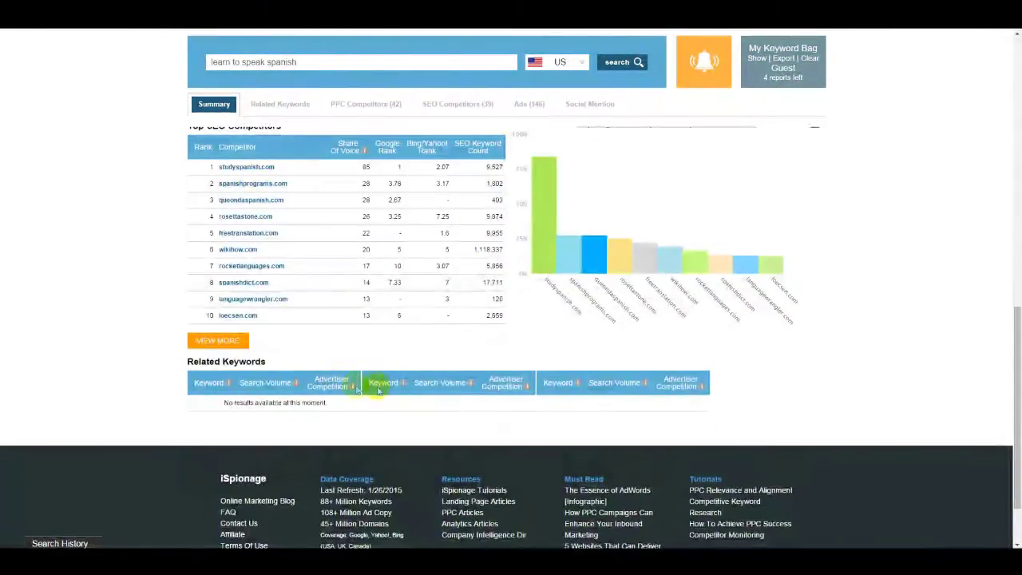
pyautogui.scroll(10, 399, 372)
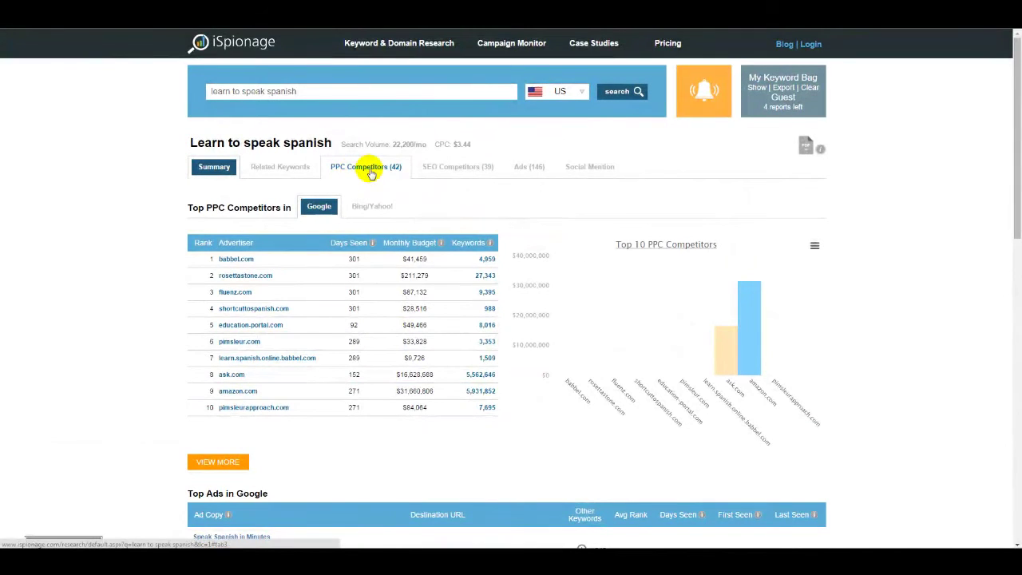
pyautogui.click(359, 168)
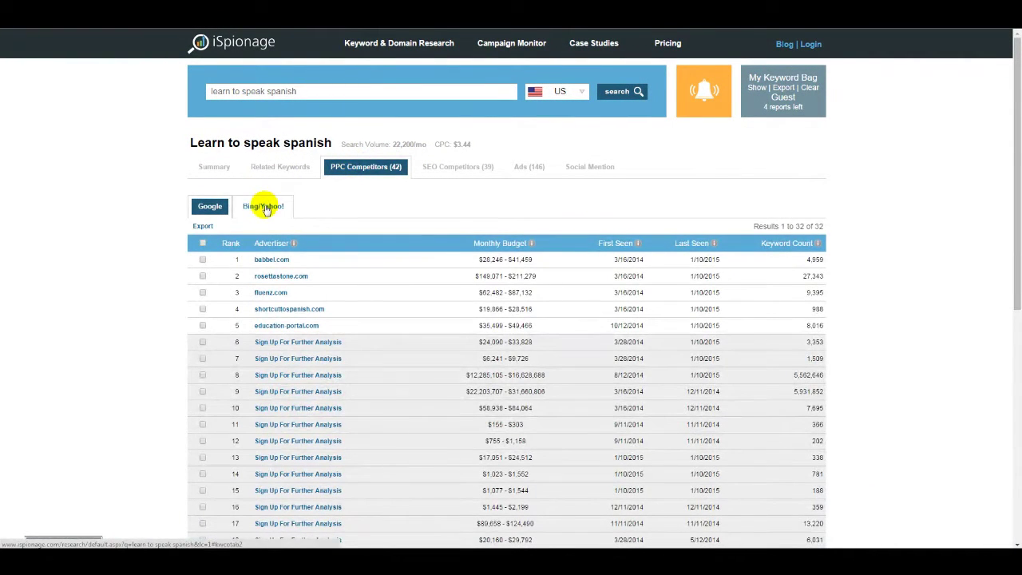
pyautogui.click(263, 208)
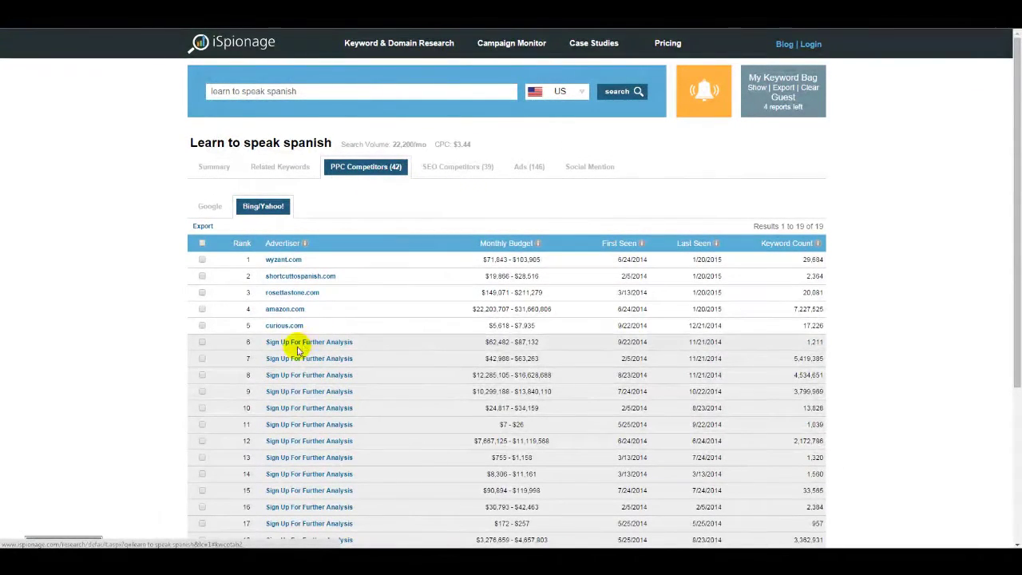
pyautogui.scroll(-3, 303, 341)
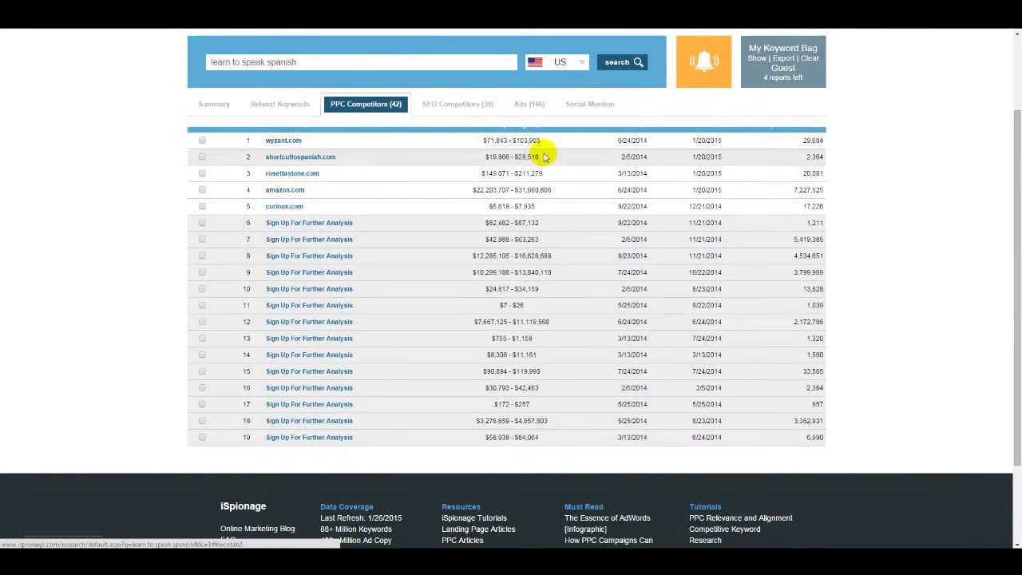
pyautogui.scroll(1, 426, 183)
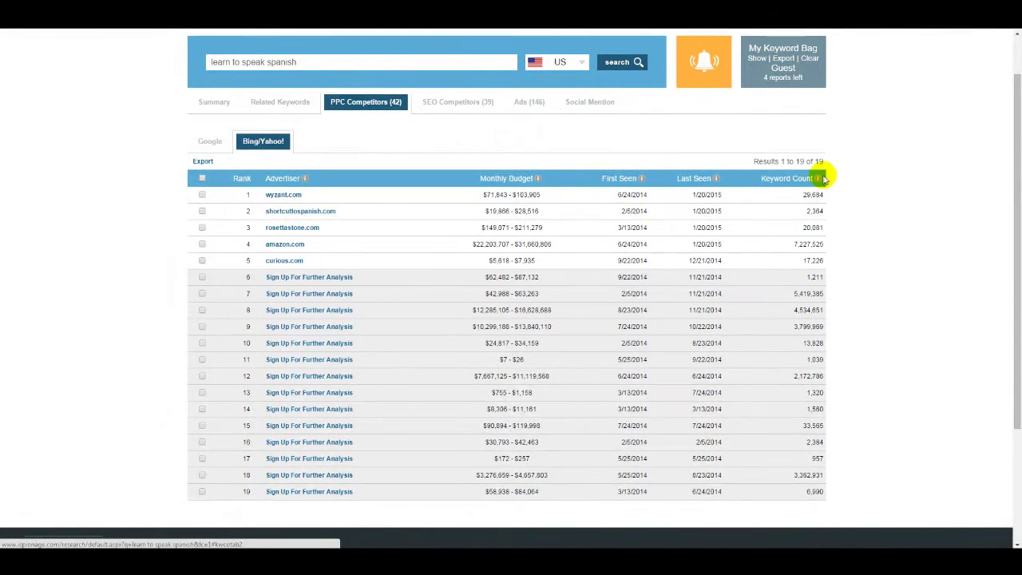
pyautogui.click(359, 150)
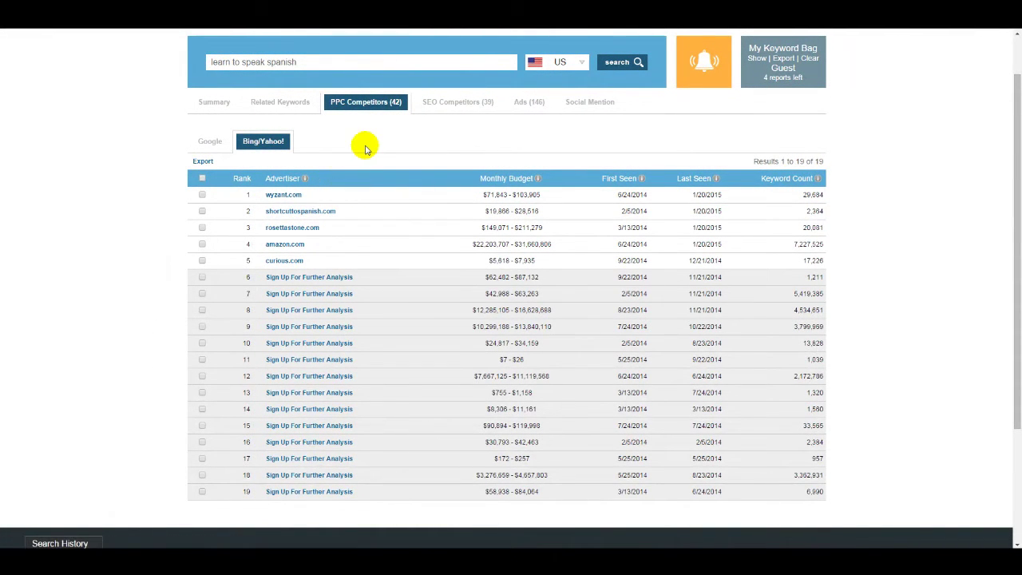
# Step: Show the Bing/Yahoo ads for the keyword and examine how many days each one has been seen
pyautogui.click(533, 103)
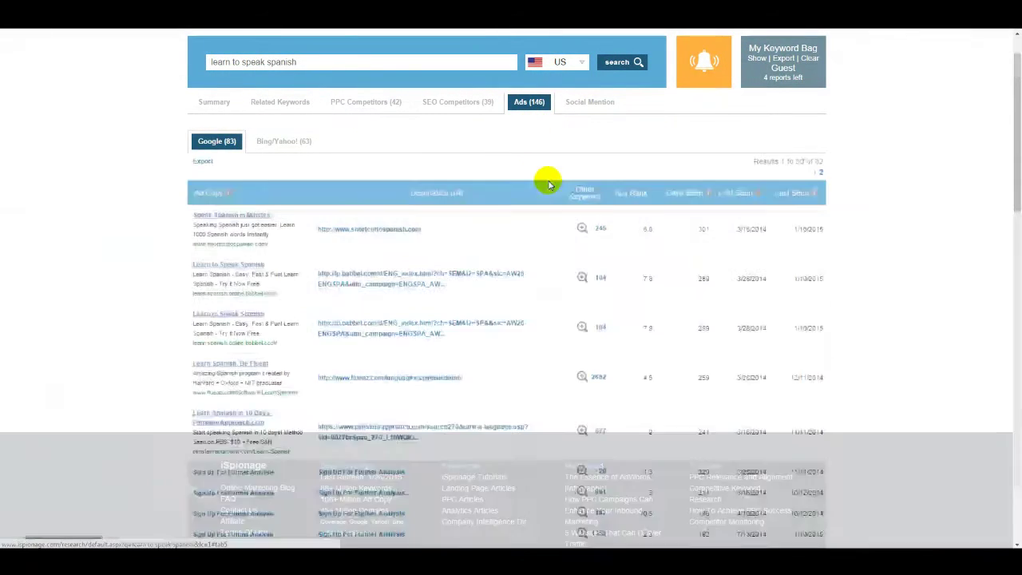
pyautogui.click(285, 141)
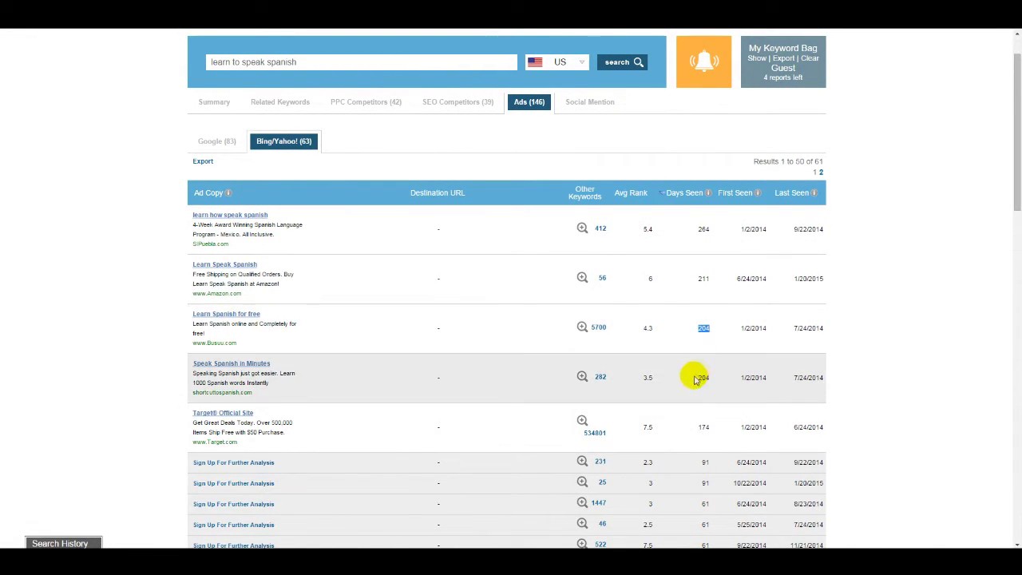
# Step: Compare the days seen and display domains of the "Speak Spanish in Minutes" ad and its neighbouring Bing/Yahoo ads
pyautogui.doubleClick(702, 377)
pyautogui.doubleClick(703, 427)
pyautogui.scroll(-1, 699, 415)
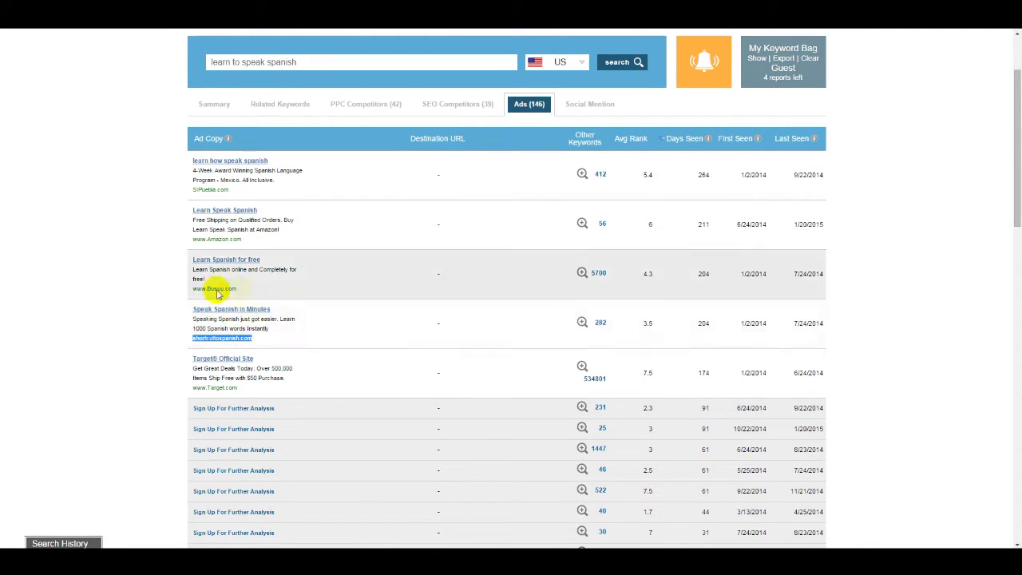
pyautogui.click(141, 331)
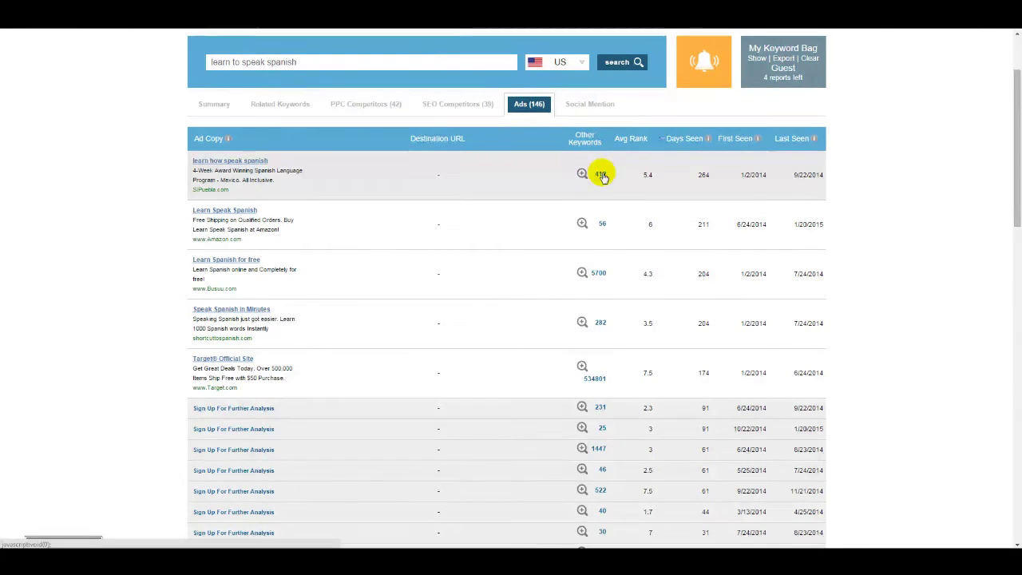
# Step: Show the other keywords of the "learn how speak spanish" ad and examine their search volumes and CPCs
pyautogui.click(600, 176)
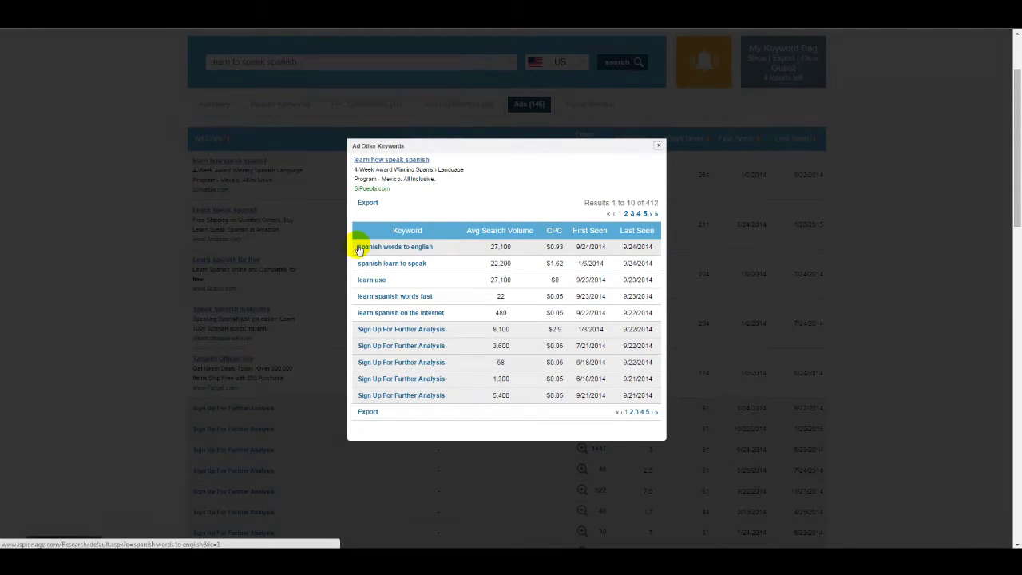
pyautogui.moveTo(356, 249); pyautogui.dragTo(447, 247)
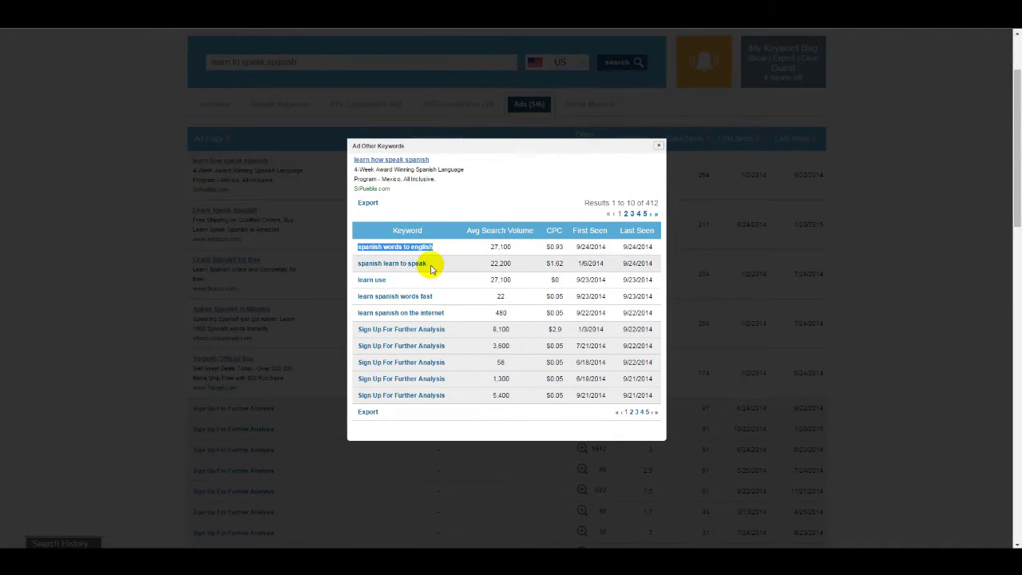
pyautogui.moveTo(367, 271)
pyautogui.mouseDown()
pyautogui.moveTo(351, 272)
pyautogui.moveTo(406, 281)
pyautogui.moveTo(353, 280)
pyautogui.mouseUp()
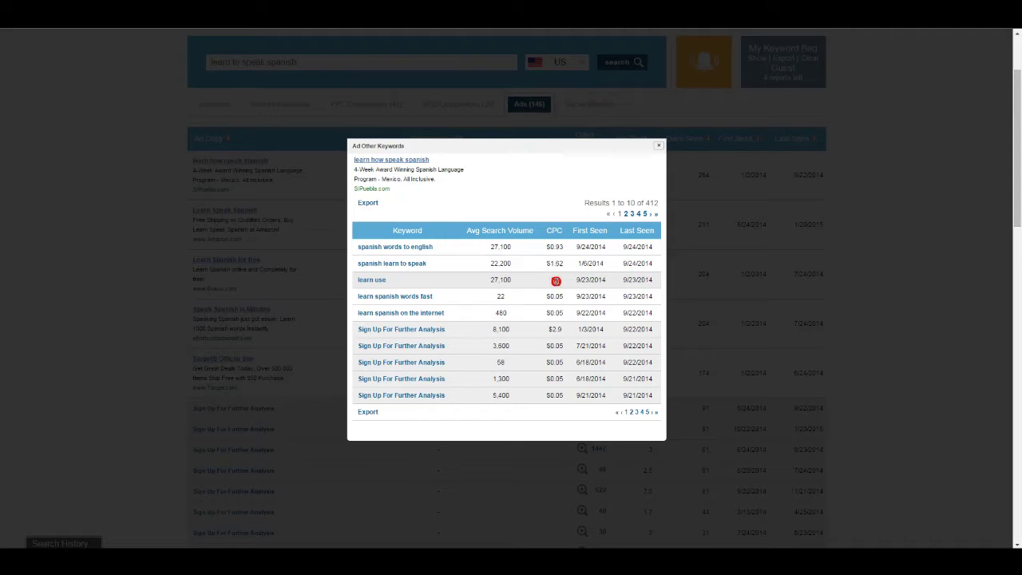
pyautogui.moveTo(446, 295); pyautogui.dragTo(356, 296)
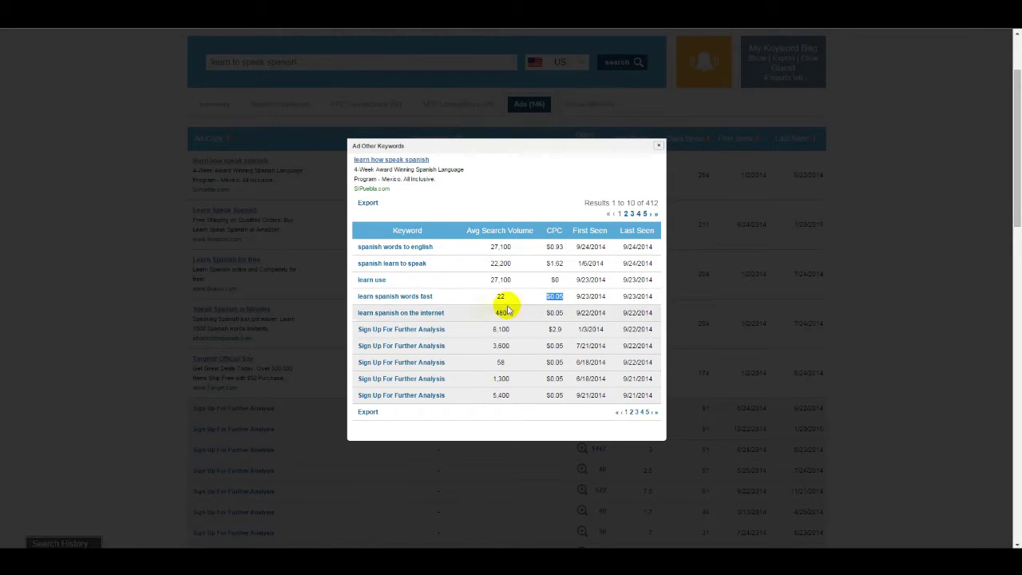
pyautogui.moveTo(447, 315); pyautogui.dragTo(356, 315)
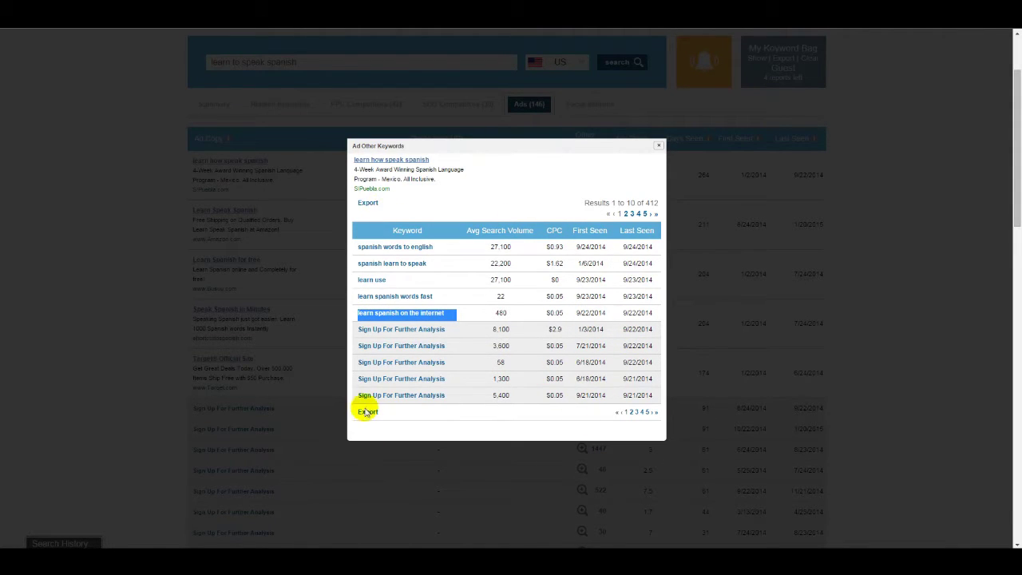
pyautogui.click(470, 313)
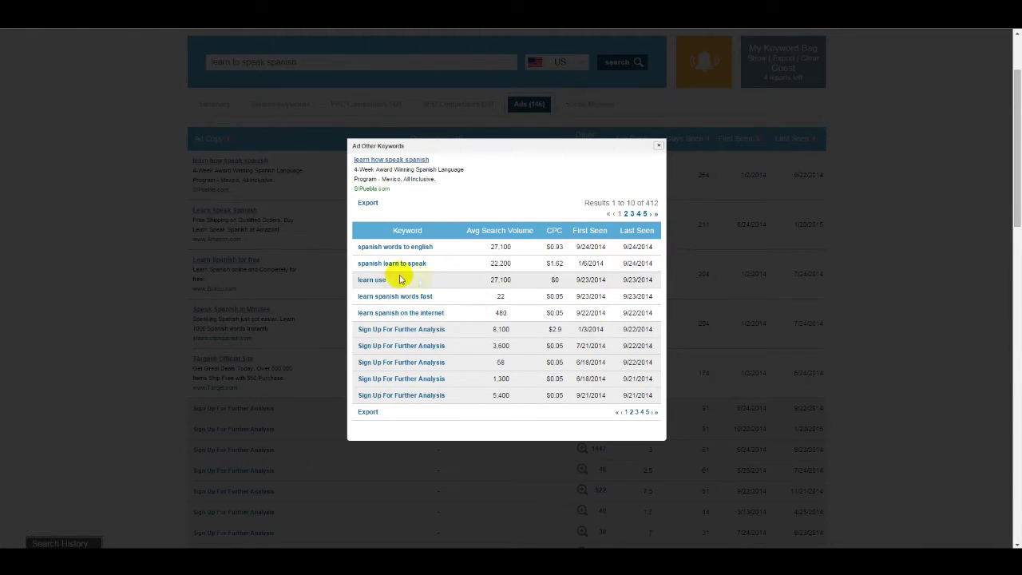
# Step: Copy the keyword "learn spanish on the internet" into the Notepad notes under Keywords, return to iSpionage and close the ad's keyword list
pyautogui.moveTo(445, 312); pyautogui.dragTo(361, 314)
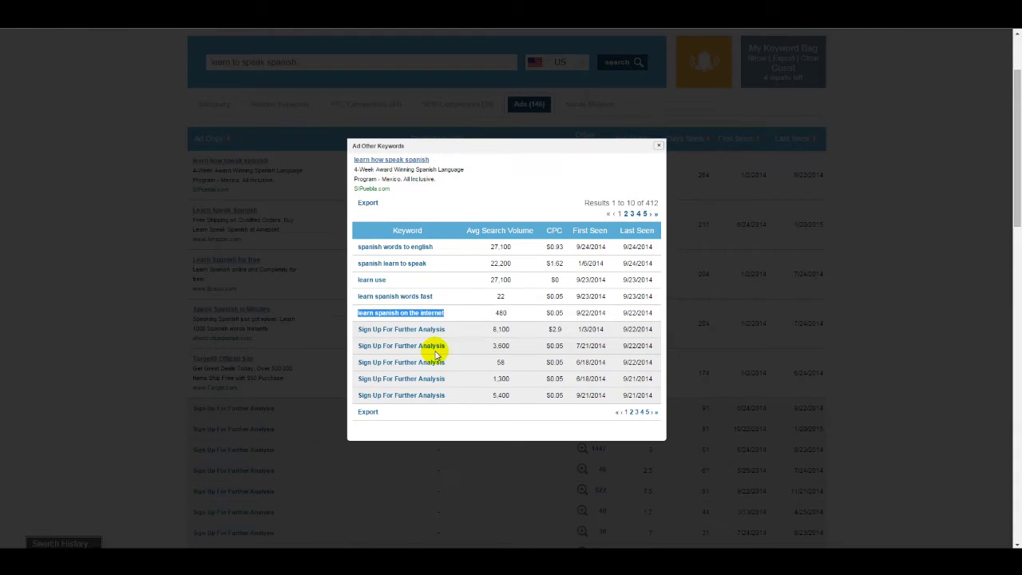
pyautogui.hotkey('alt', 'Tab')
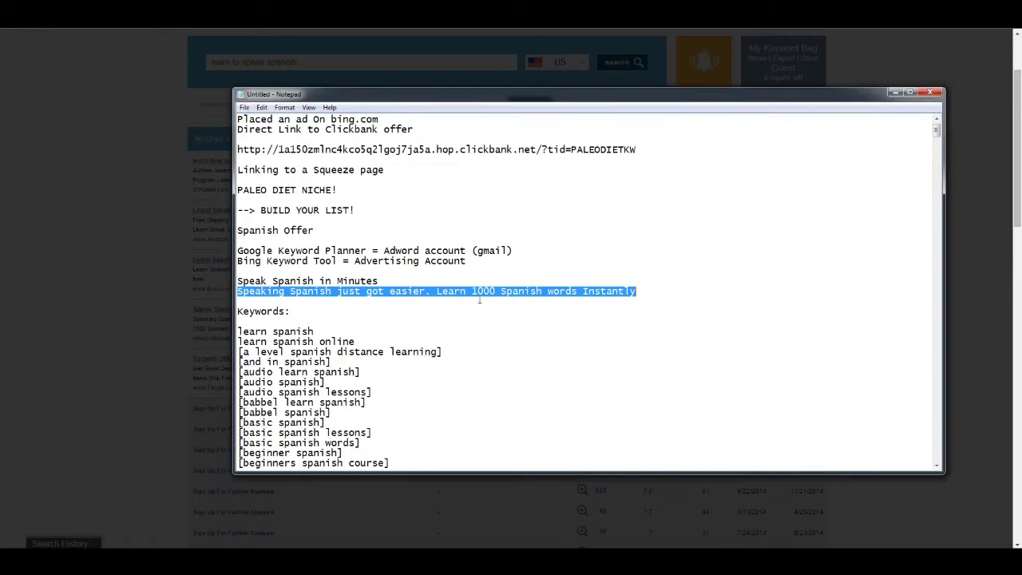
pyautogui.click(319, 326)
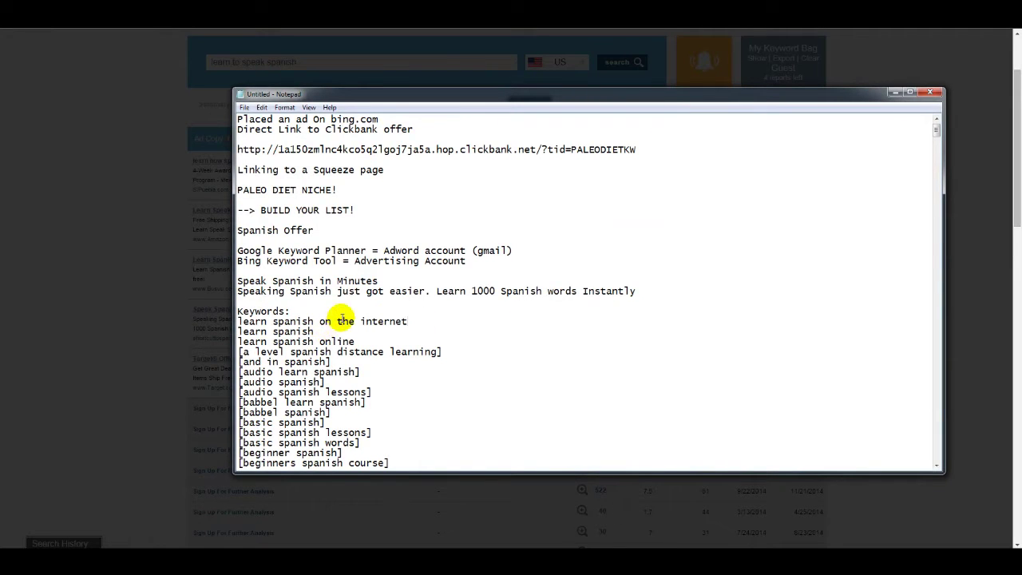
pyautogui.hotkey('alt', 'Tab')
pyautogui.click(93, 292)
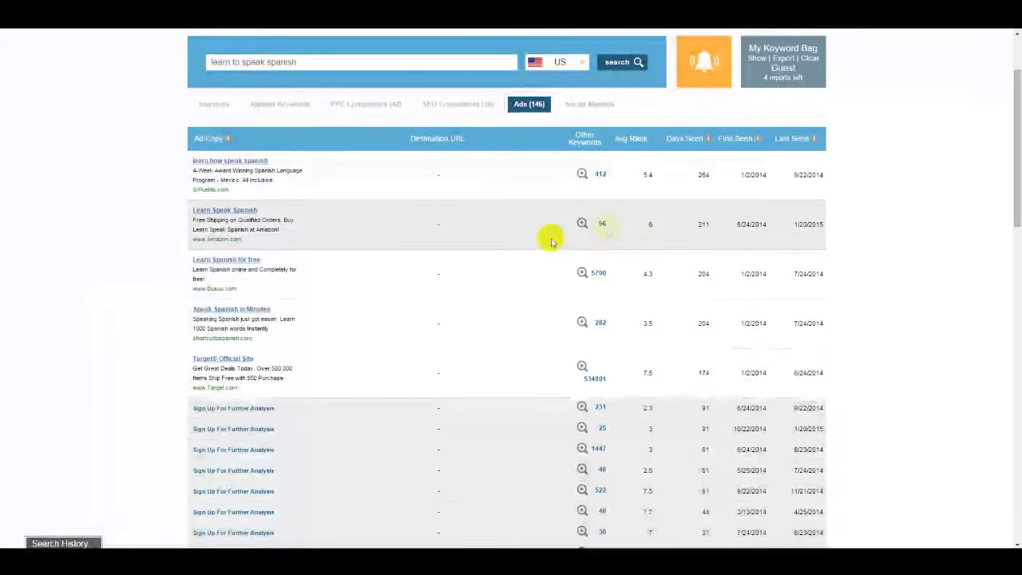
# Step: Search iSpionage for the keyword "learn spanish" in the US
pyautogui.scroll(2, 599, 235)
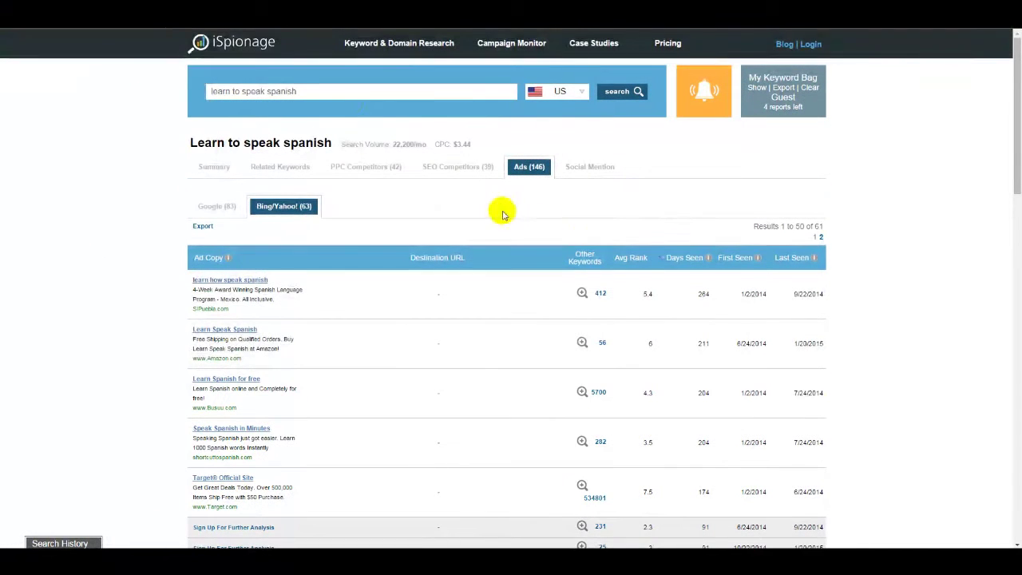
pyautogui.click(403, 95)
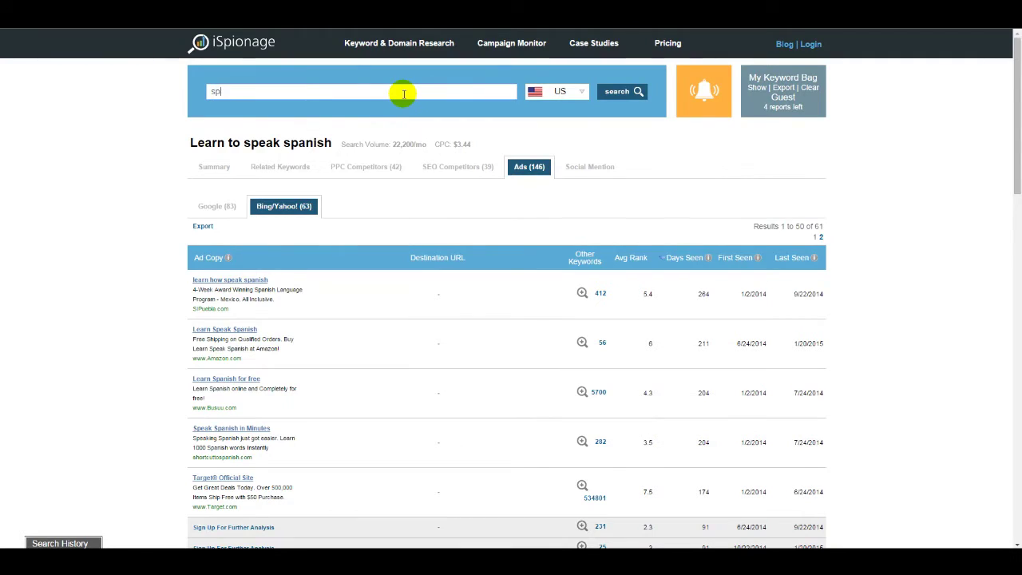
pyautogui.press('BackSpace')
pyautogui.press('BackSpace')
pyautogui.press('BackSpace')
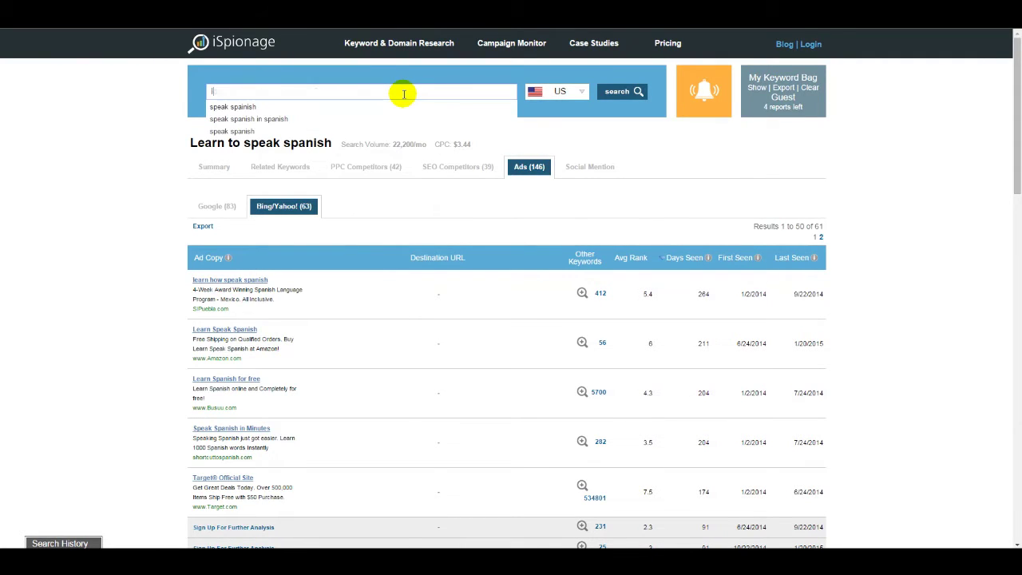
pyautogui.write('spanish')
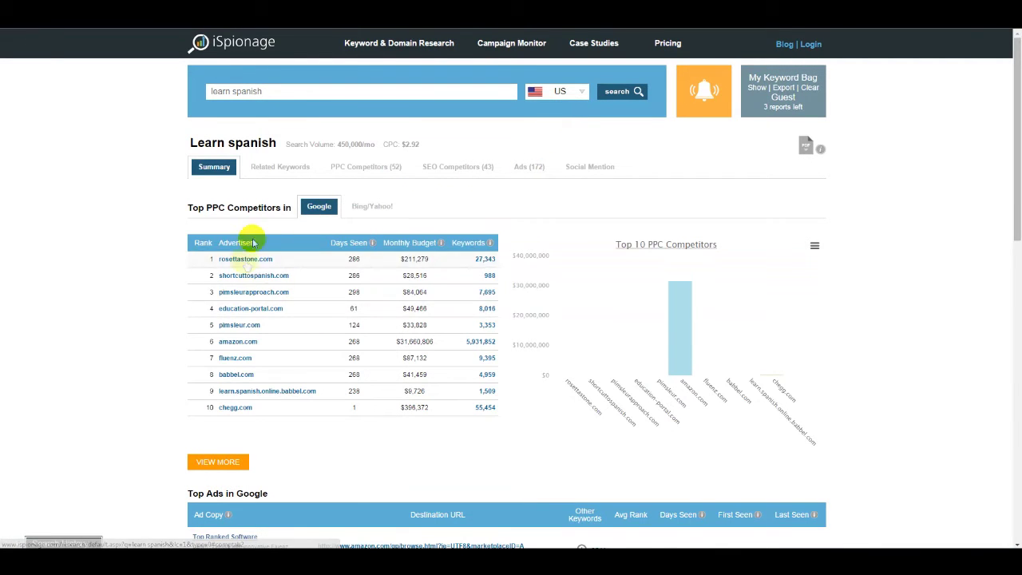
# Step: Examine the keyword summary for "learn spanish", comparing the top Google PPC competitors and the top ads' copy and days seen
pyautogui.scroll(-2, 417, 323)
pyautogui.scroll(-3, 548, 269)
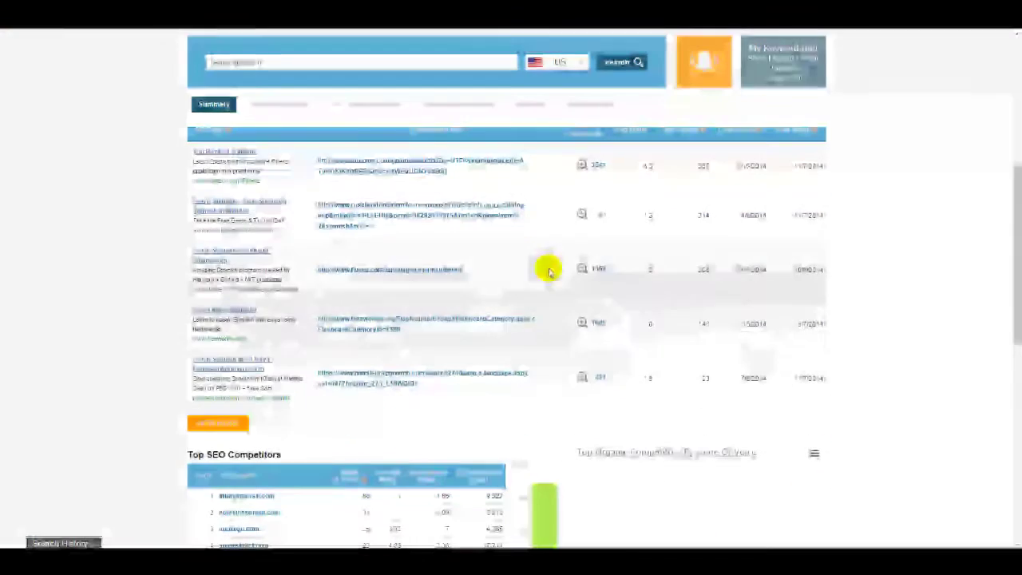
pyautogui.scroll(2, 513, 331)
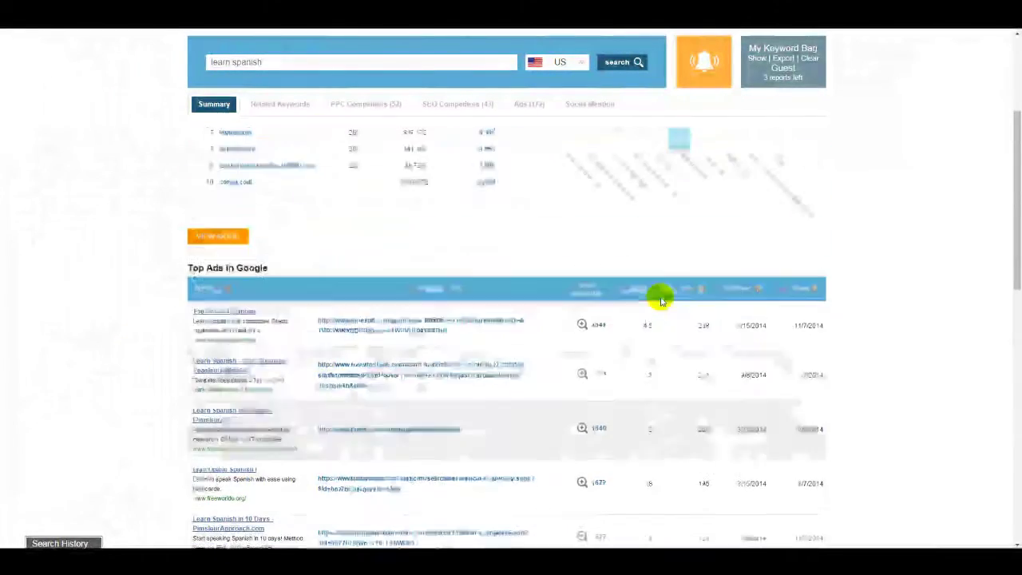
pyautogui.scroll(2, 673, 397)
pyautogui.scroll(-2, 672, 397)
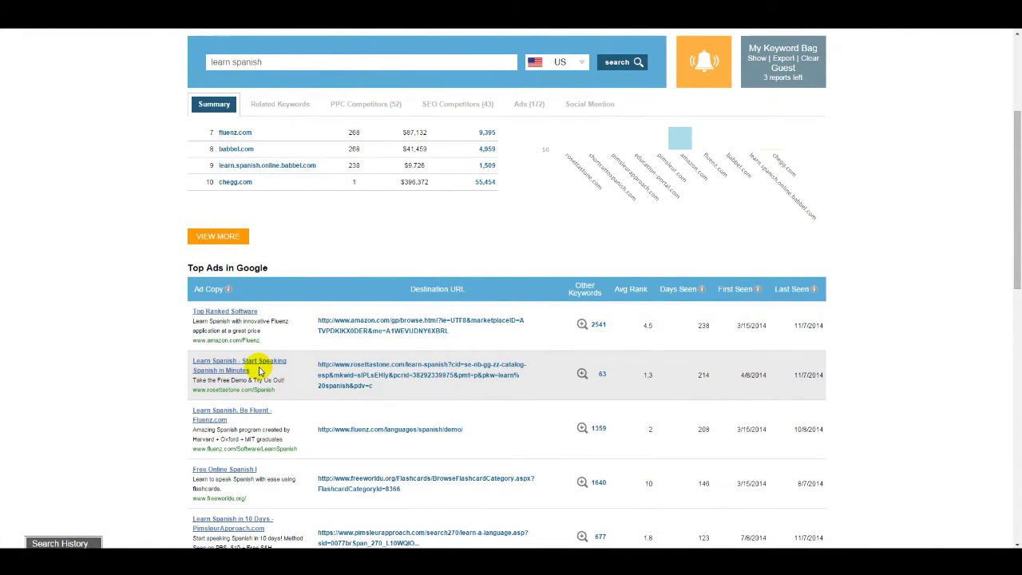
pyautogui.scroll(3, 257, 367)
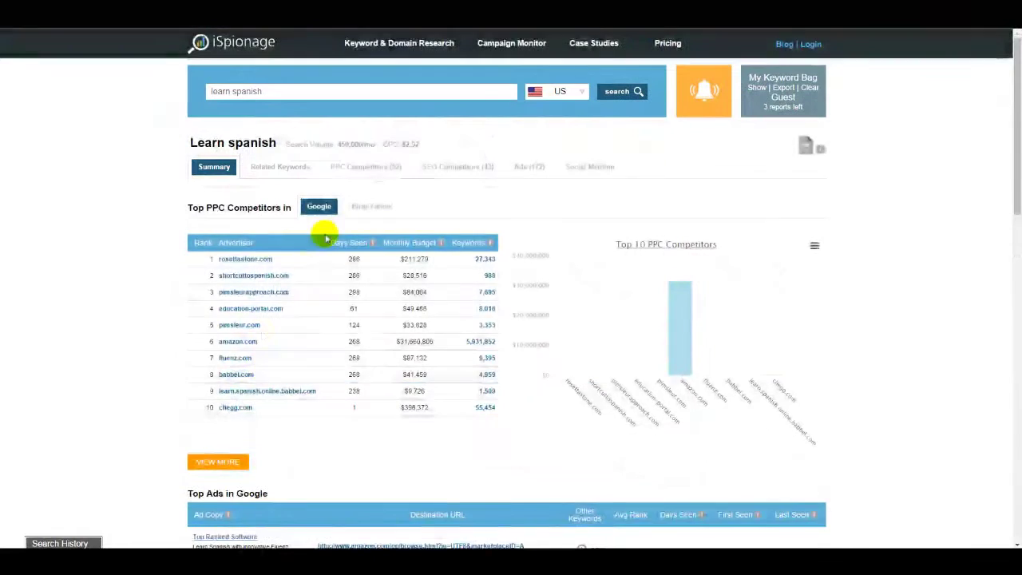
pyautogui.scroll(-2, 264, 471)
pyautogui.scroll(2, 281, 456)
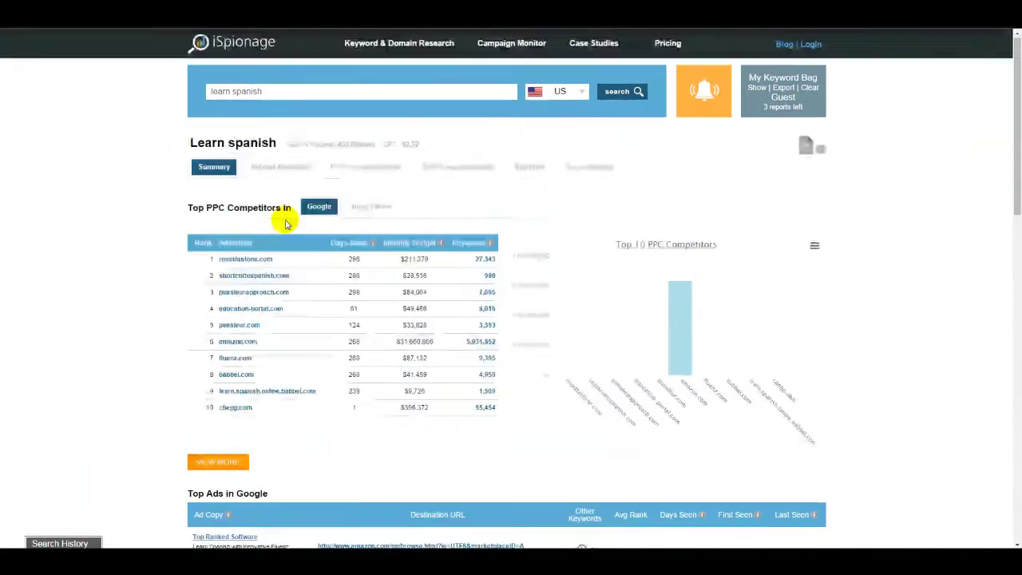
# Step: Review the Bing/Yahoo PPC competitors and Bing/Yahoo ads for "learn spanish", including the "Learn Spanish for free" headline
pyautogui.click(375, 169)
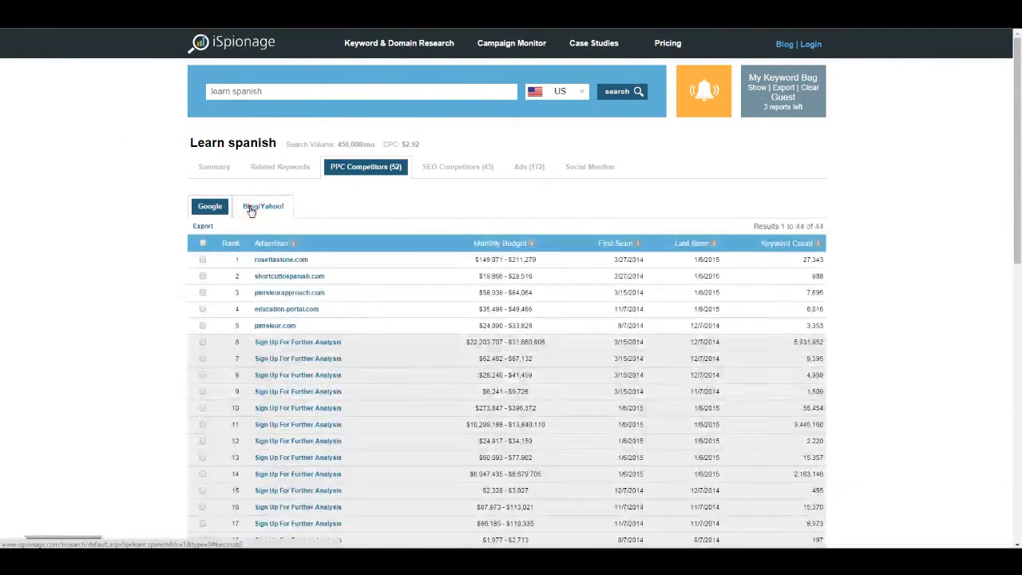
pyautogui.click(253, 206)
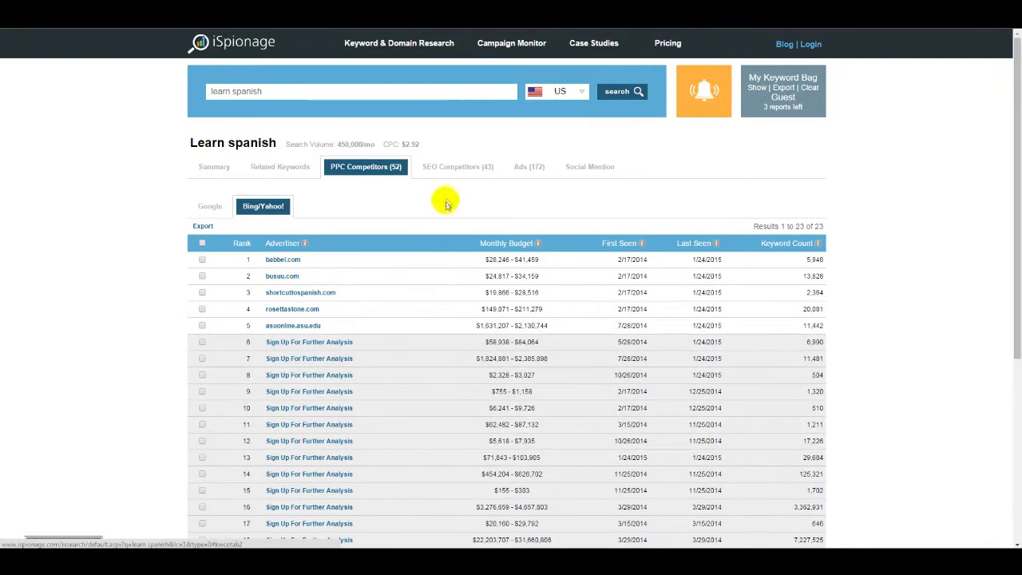
pyautogui.click(517, 169)
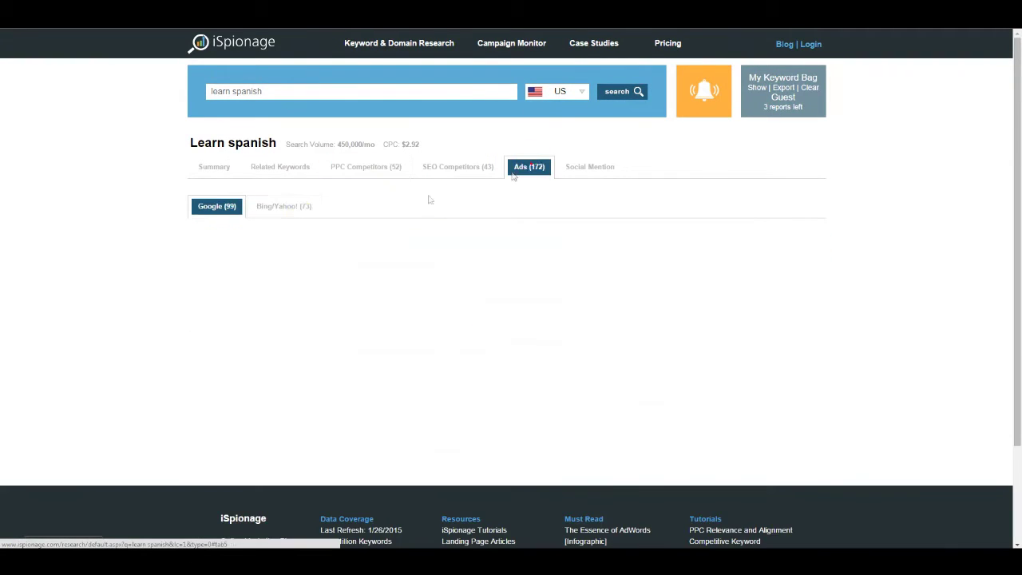
pyautogui.click(281, 216)
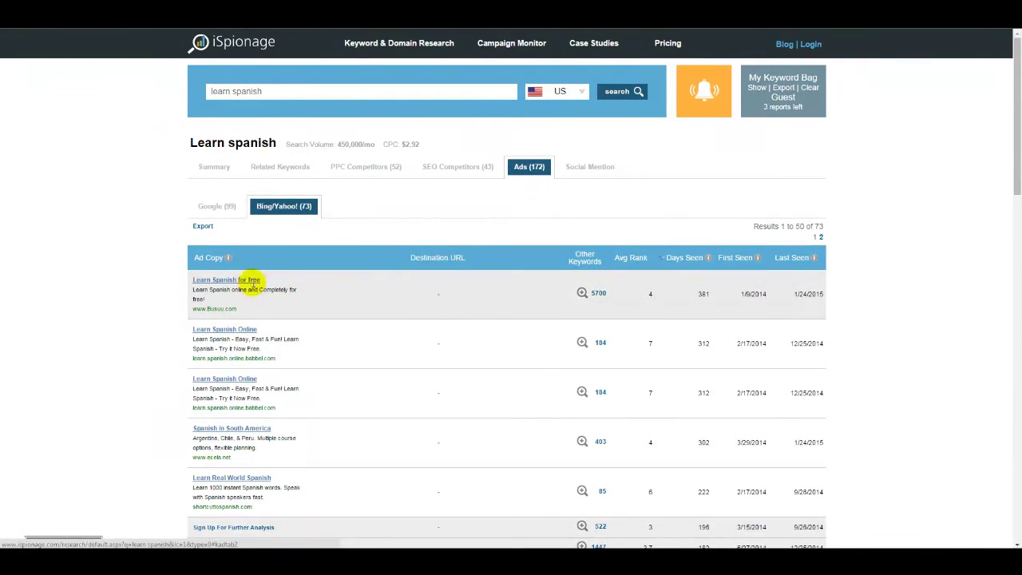
pyautogui.moveTo(268, 281); pyautogui.dragTo(196, 278)
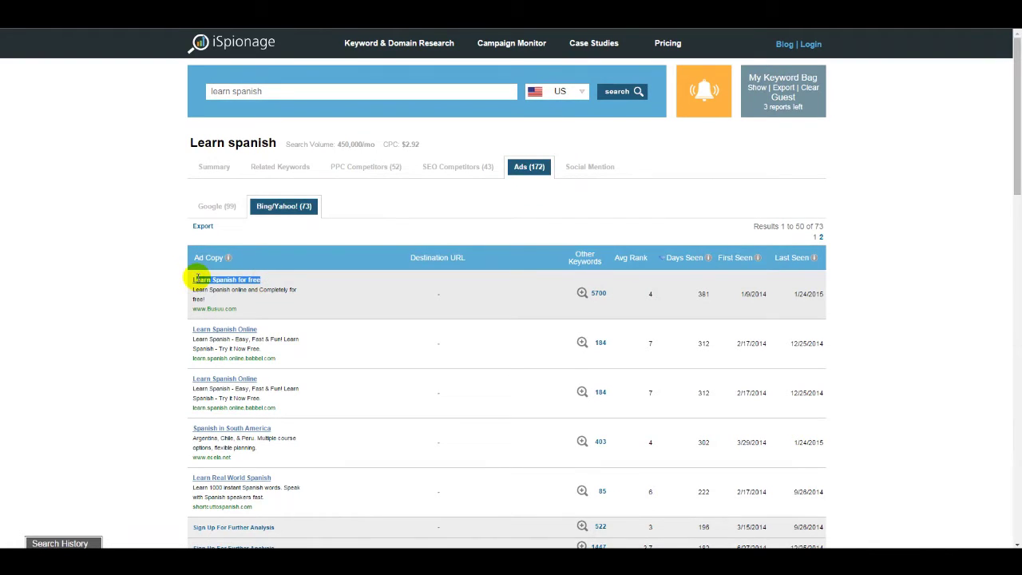
pyautogui.click(142, 279)
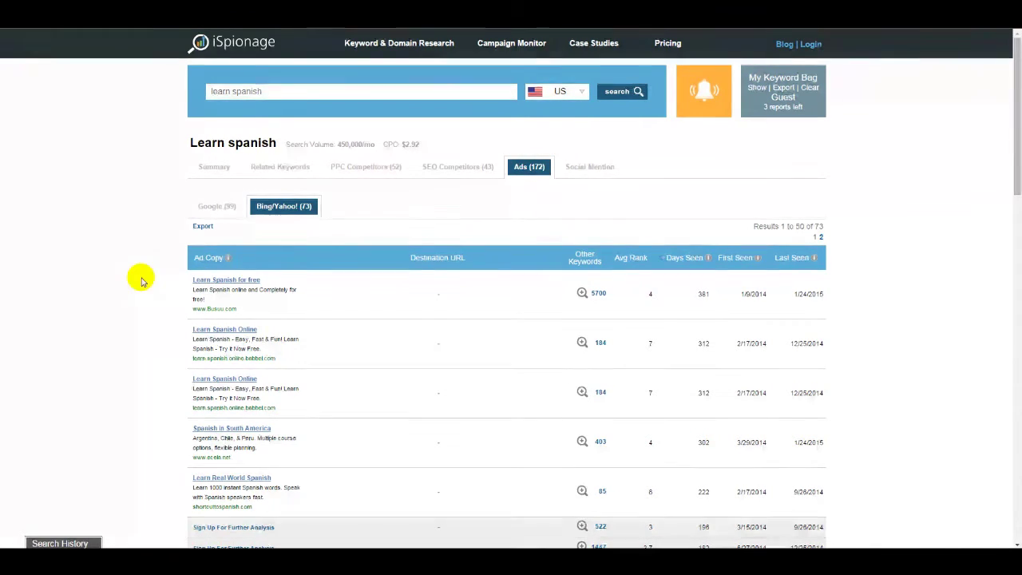
# Step: Examine the other keywords of the "Learn Spanish for free" ad with their search volumes and CPCs, and close the list
pyautogui.click(596, 294)
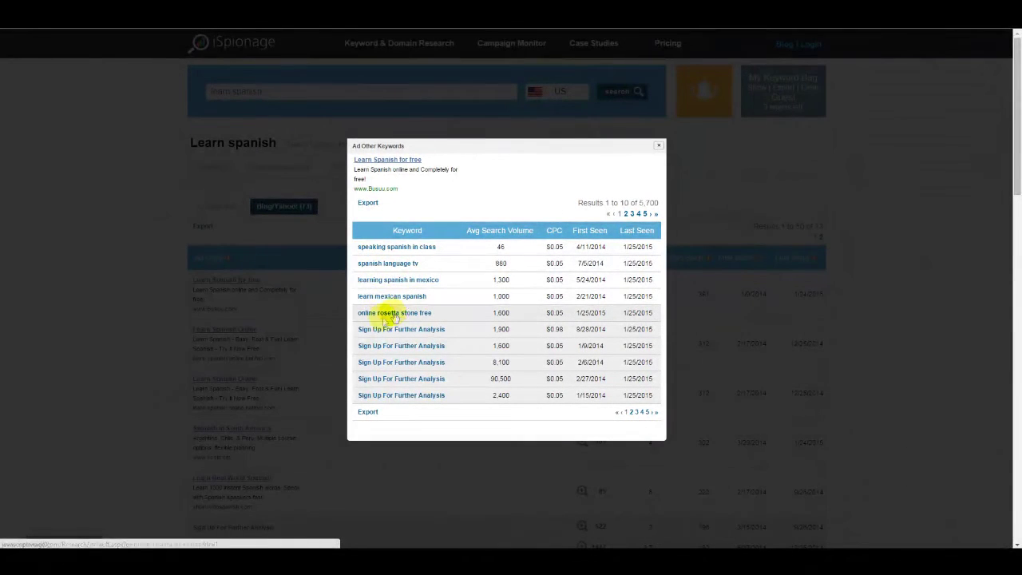
pyautogui.moveTo(383, 300)
pyautogui.mouseDown()
pyautogui.moveTo(354, 296)
pyautogui.moveTo(365, 296)
pyautogui.mouseUp()
pyautogui.click(575, 307)
pyautogui.doubleClick(546, 296)
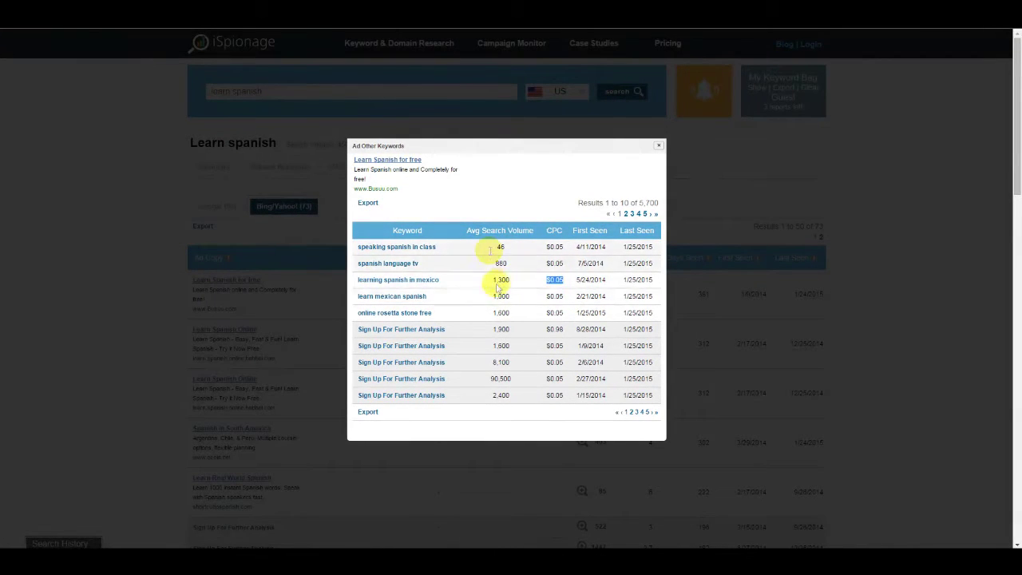
pyautogui.click(556, 307)
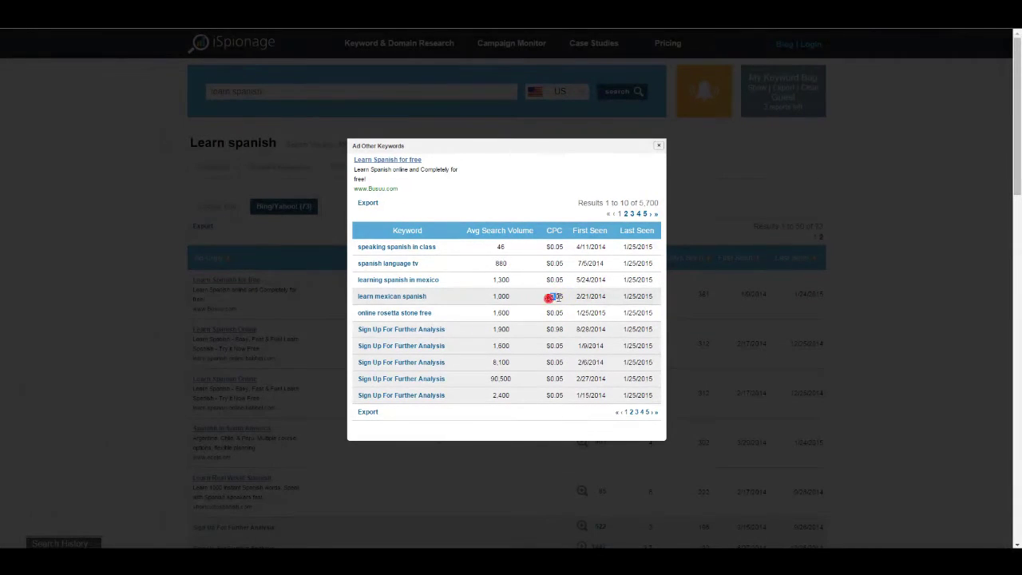
pyautogui.click(659, 147)
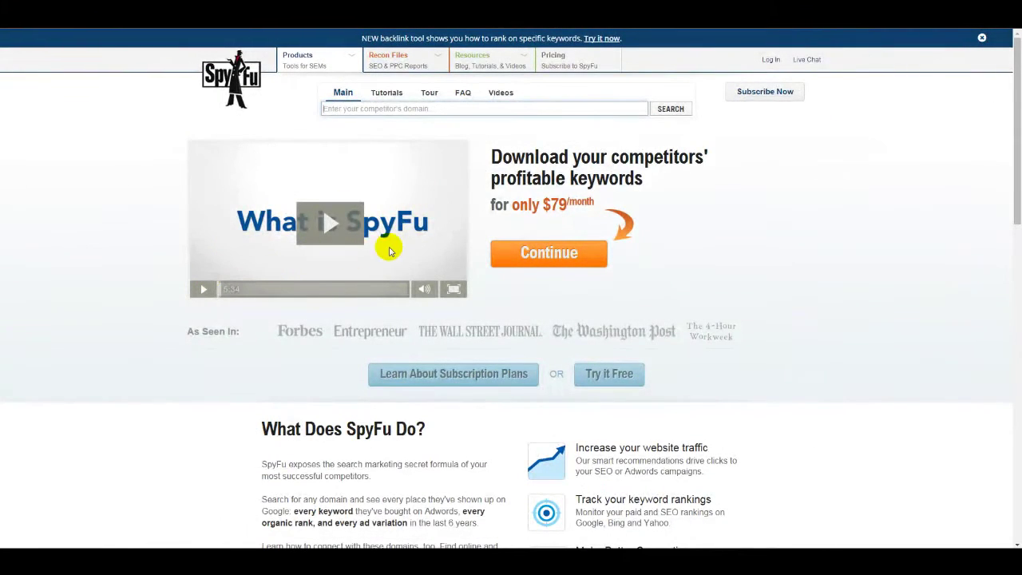
# Step: Open SpyFu's free trial page and search for the keyword "learn spanish today"
pyautogui.moveTo(547, 209); pyautogui.dragTo(611, 206)
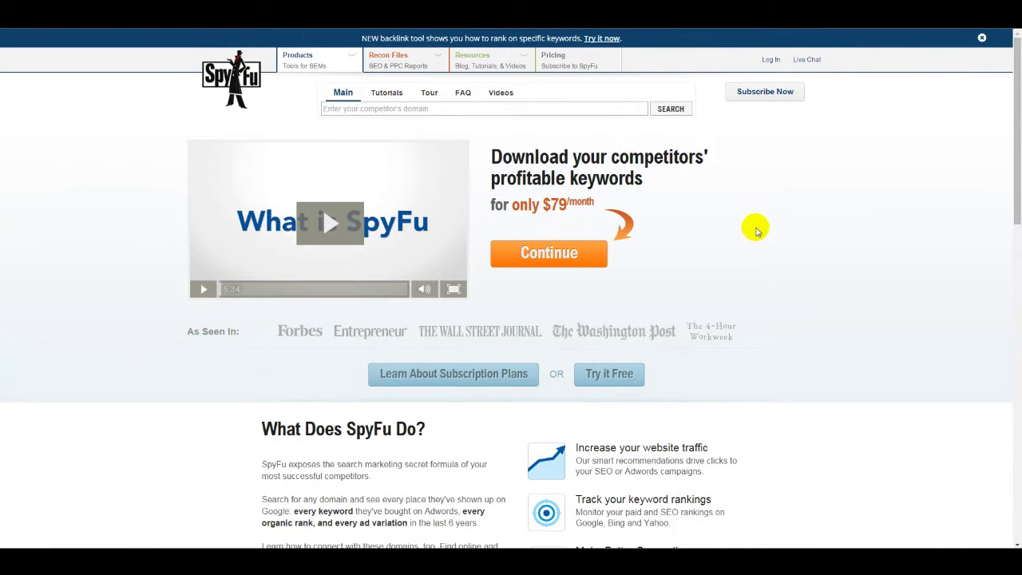
pyautogui.scroll(-2, 746, 391)
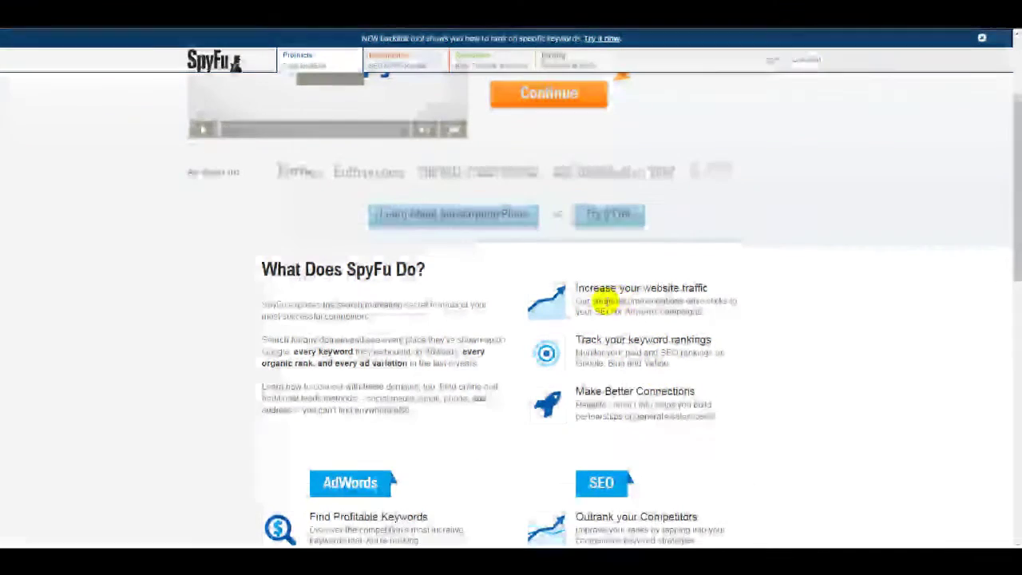
pyautogui.click(600, 223)
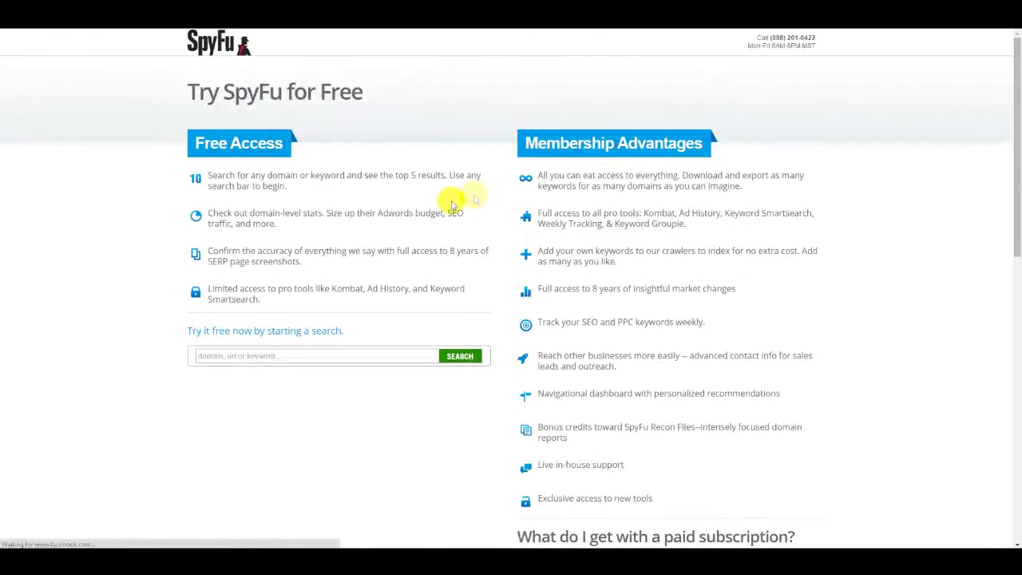
pyautogui.click(260, 356)
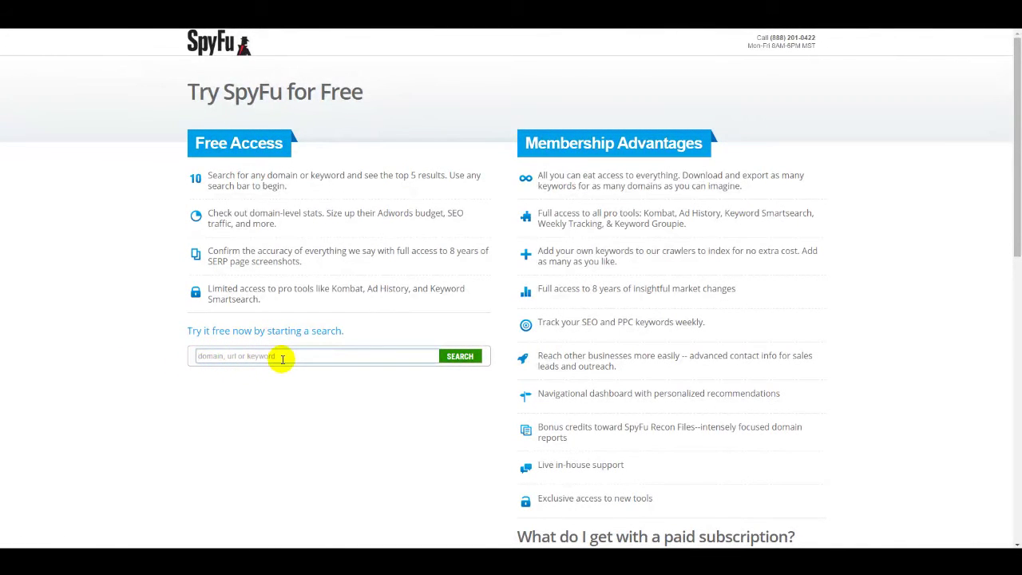
pyautogui.write('learn spa')
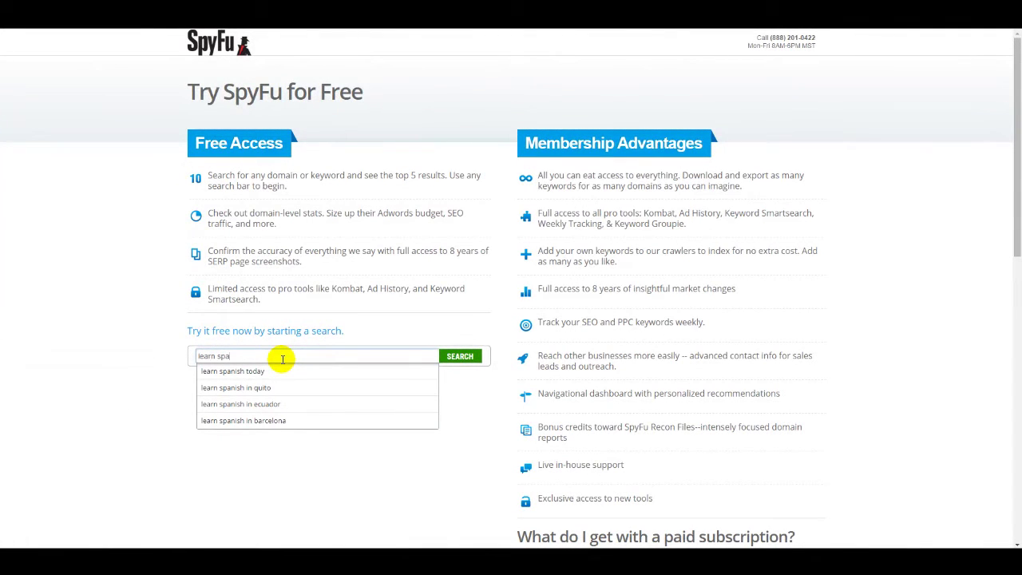
pyautogui.press('Down')
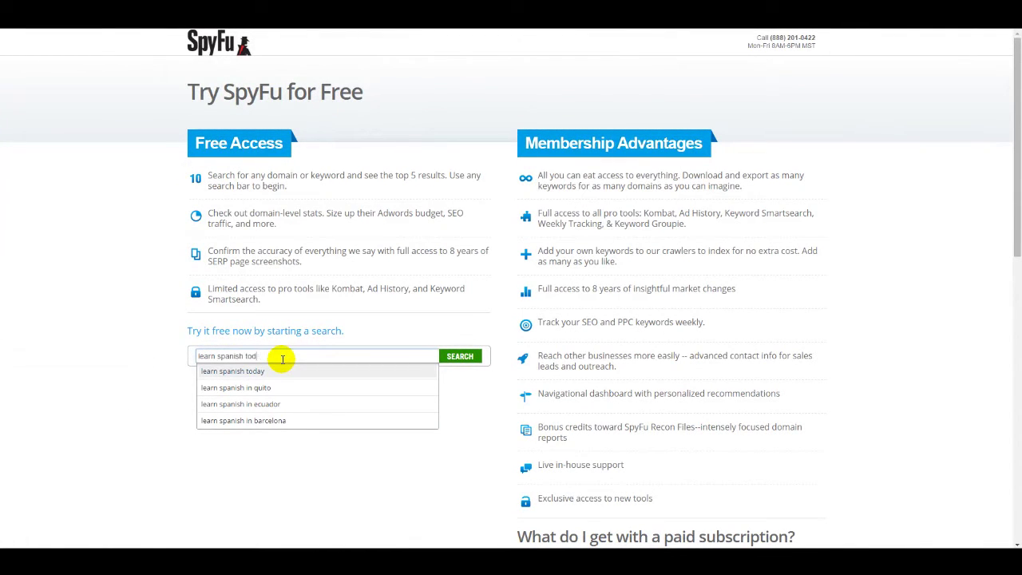
pyautogui.press('Return')
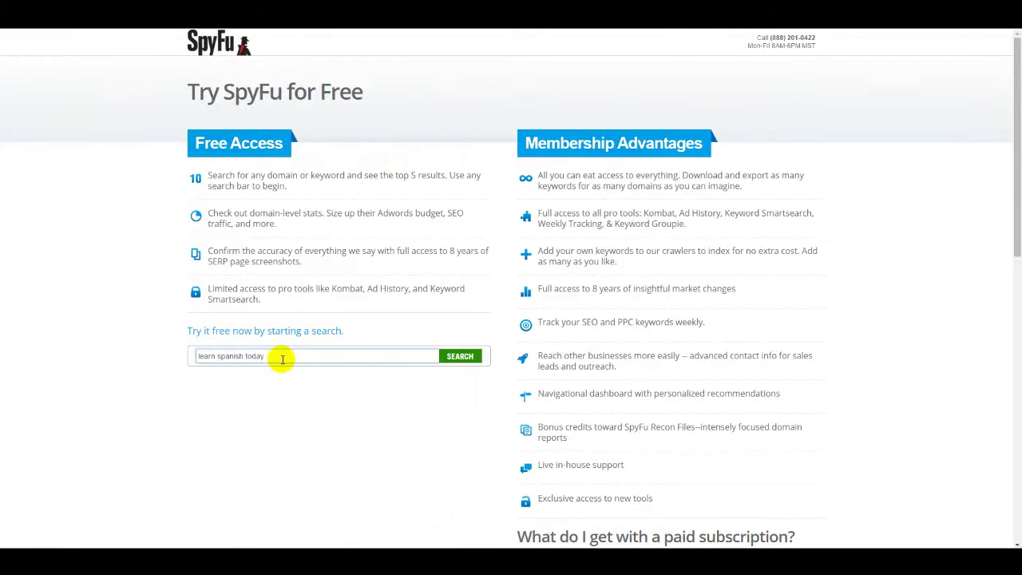
pyautogui.click(448, 357)
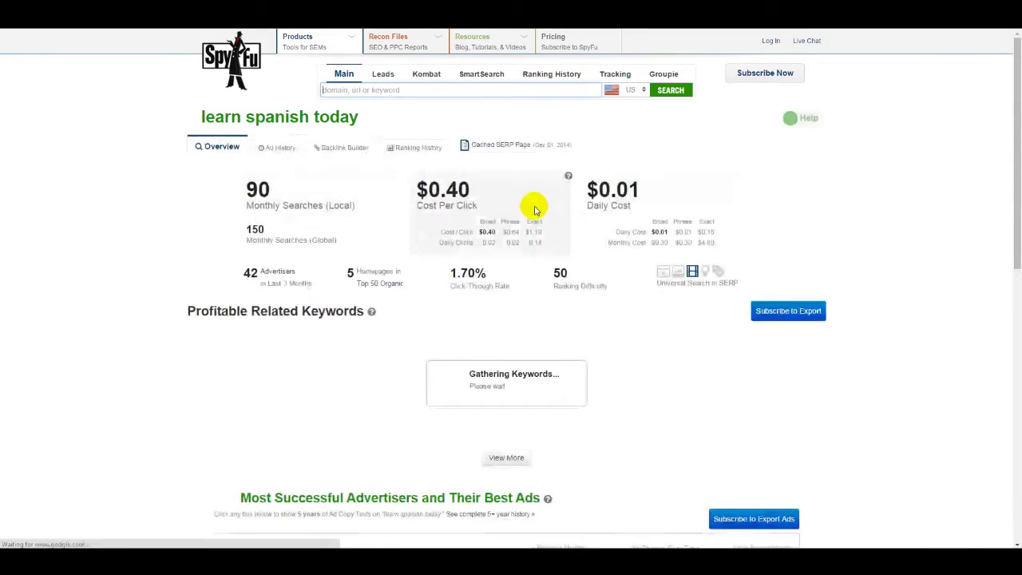
# Step: Review the profitable related keywords and best ads for "learn spanish today", and open the full related keyword list
pyautogui.scroll(-2, 412, 255)
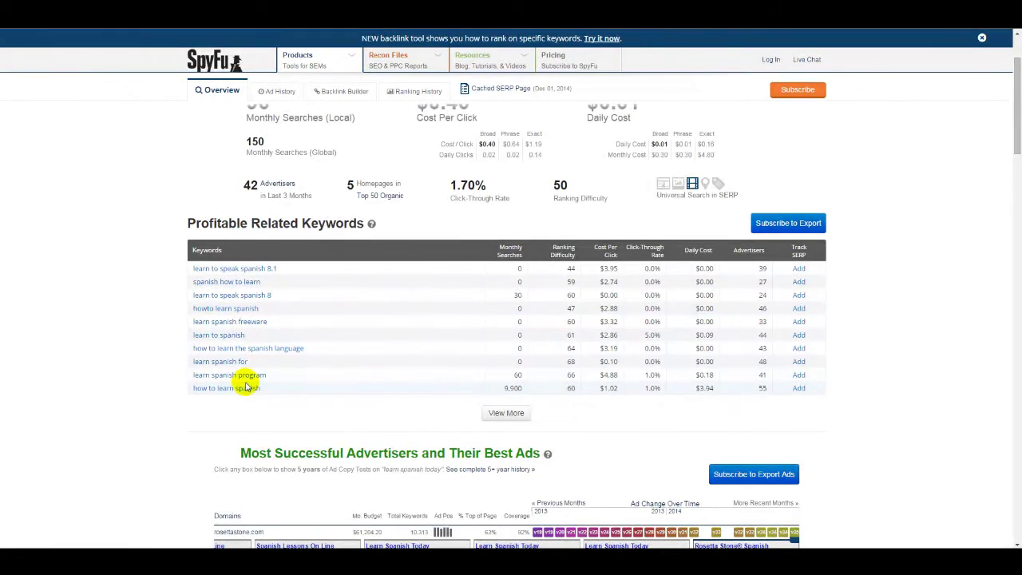
pyautogui.scroll(-2, 399, 401)
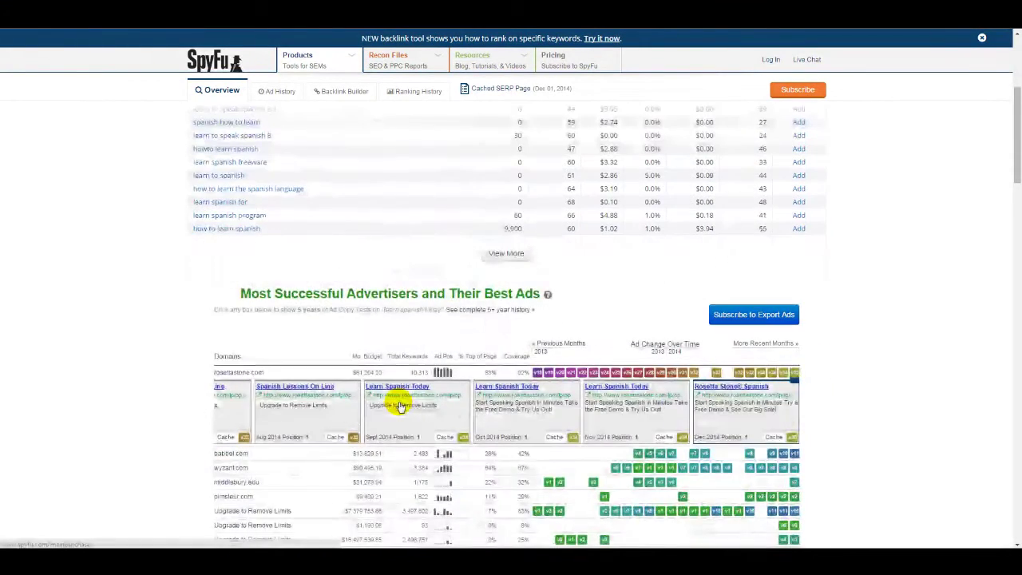
pyautogui.scroll(-1, 399, 406)
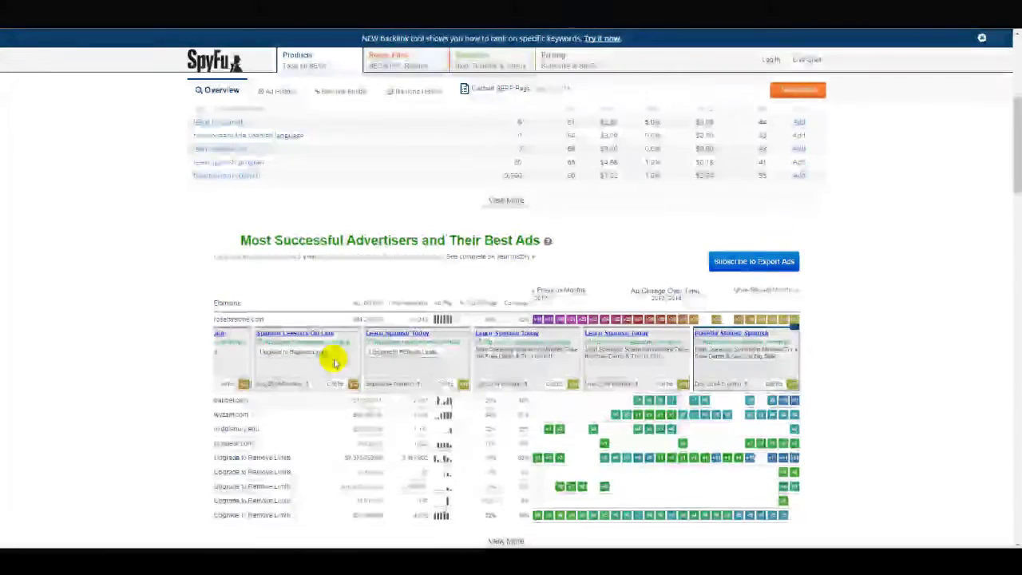
pyautogui.scroll(3, 329, 335)
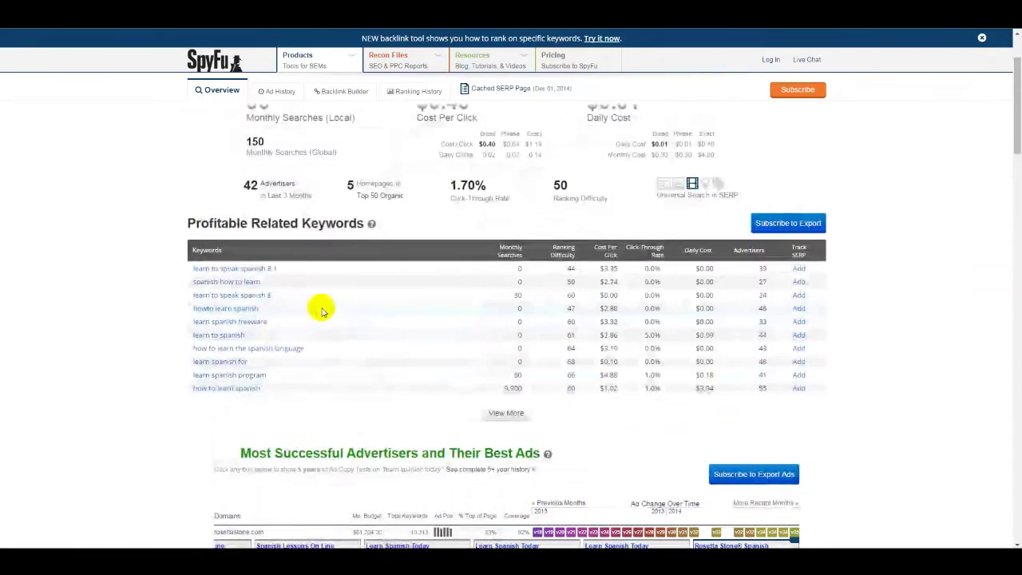
pyautogui.click(506, 414)
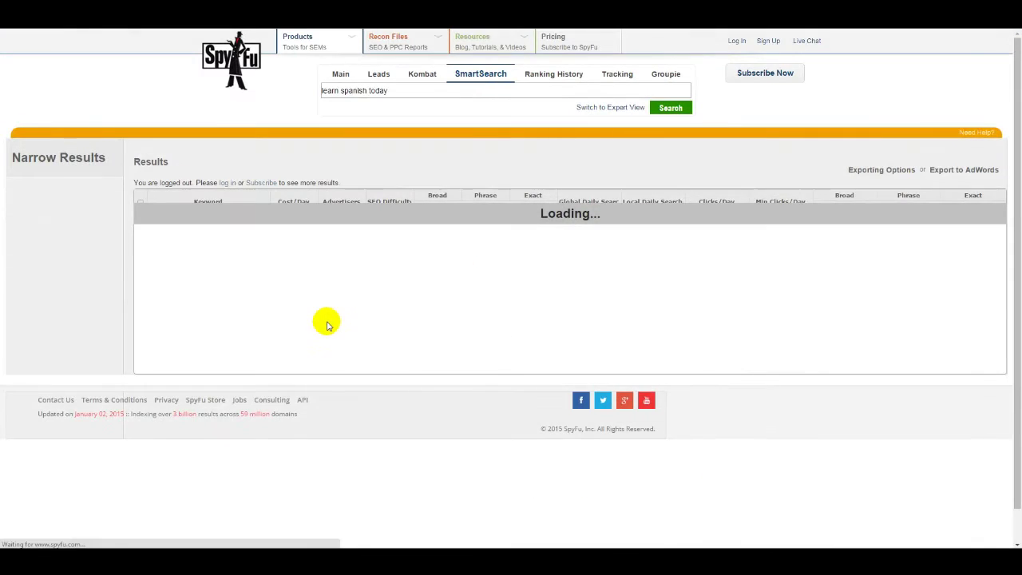
pyautogui.scroll(-3, 263, 284)
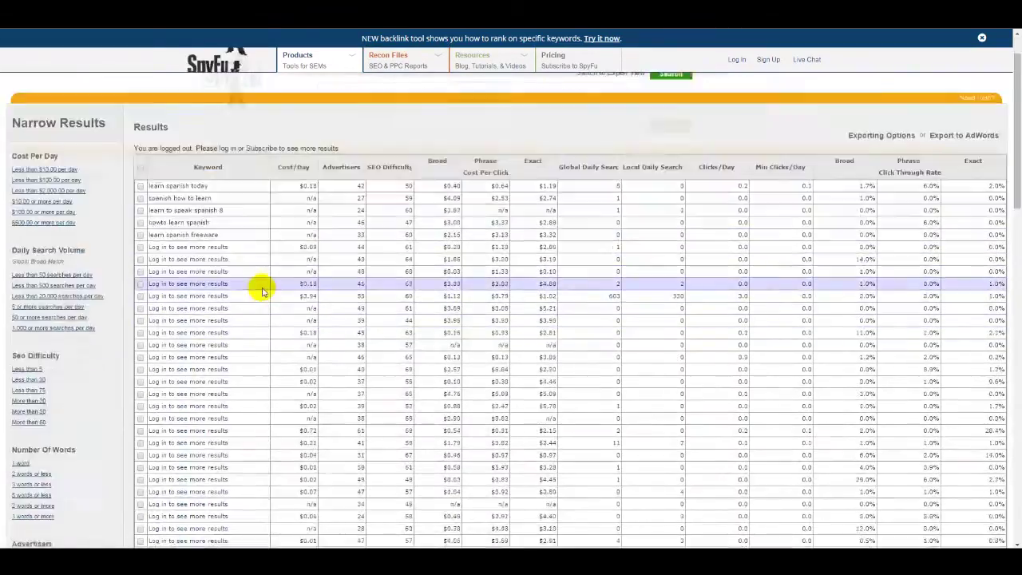
pyautogui.scroll(3, 204, 313)
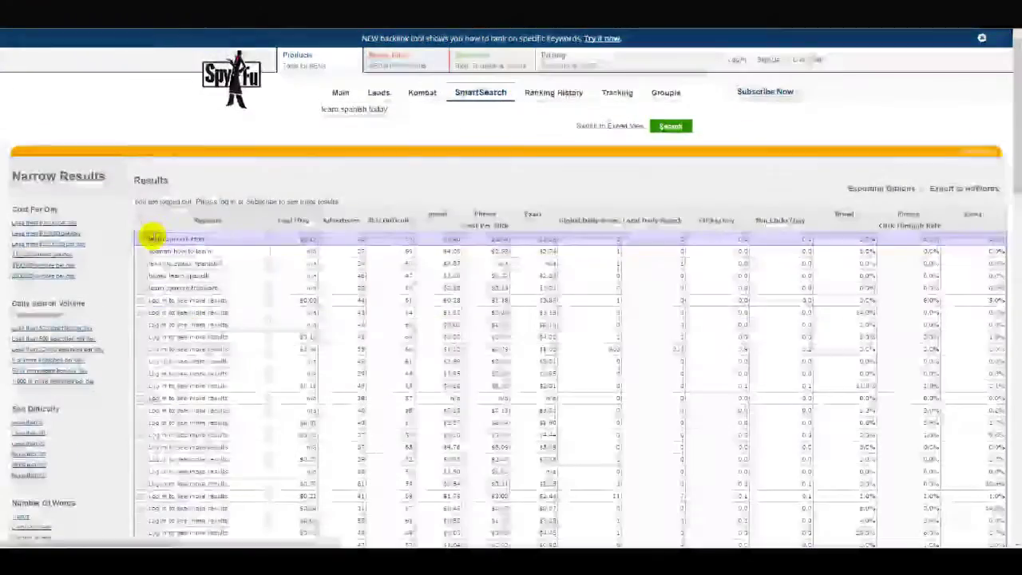
# Step: Select the first five keywords in the SmartSearch results, from "learn spanish today" to "learn spanish freeware"
pyautogui.click(141, 239)
pyautogui.click(141, 251)
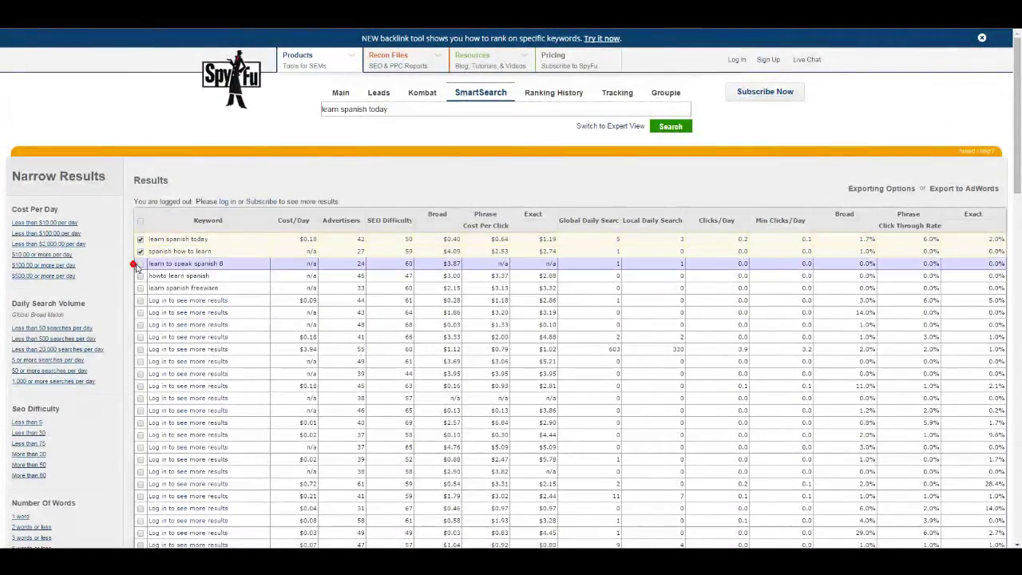
pyautogui.click(140, 276)
pyautogui.click(140, 264)
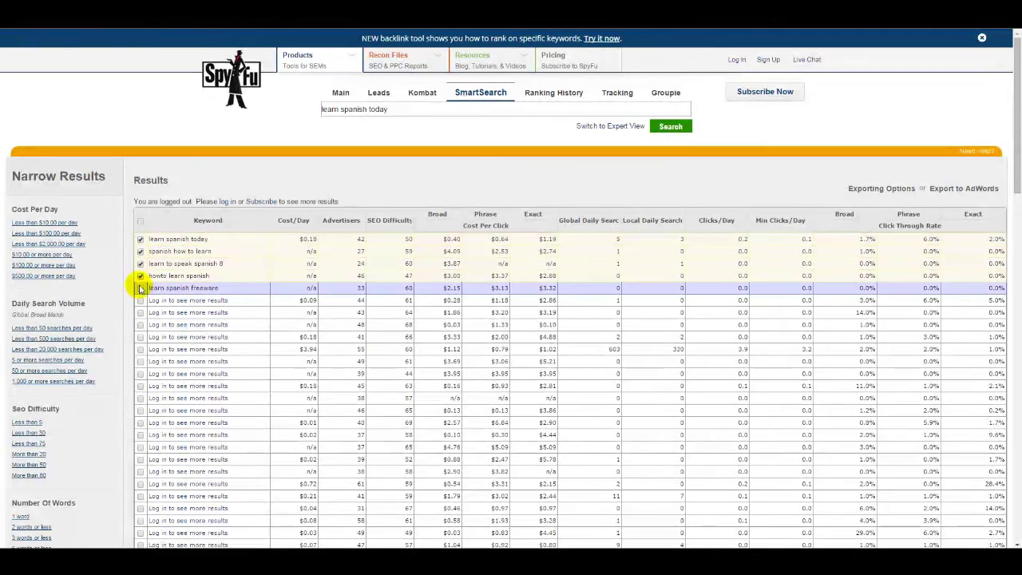
pyautogui.click(140, 288)
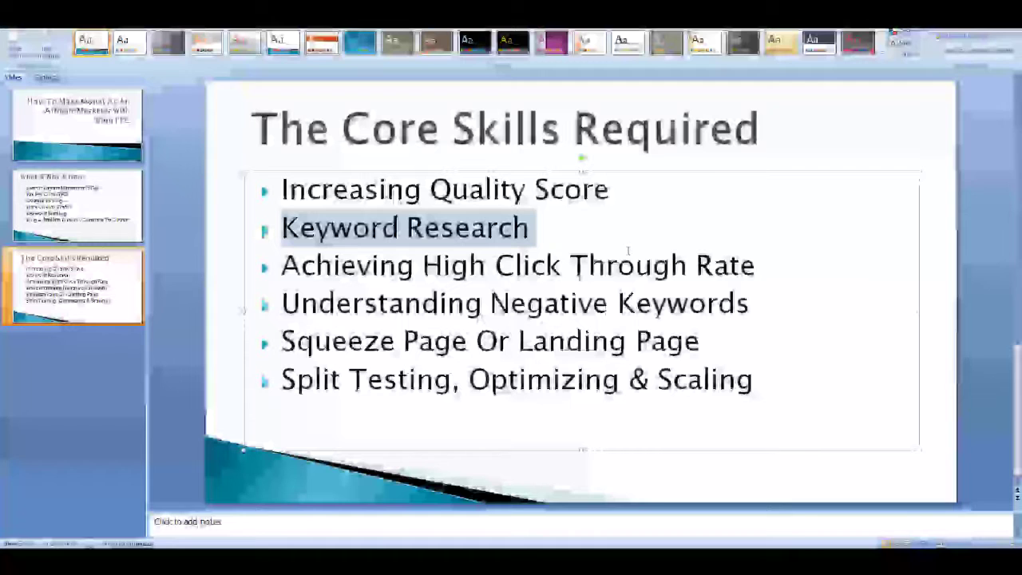
# Step: Switch to PowerPoint and highlight "Keyword Research" and "Squeeze Page Or Landing Page" on the "The Core Skills Required" slide
pyautogui.moveTo(540, 237); pyautogui.dragTo(304, 238)
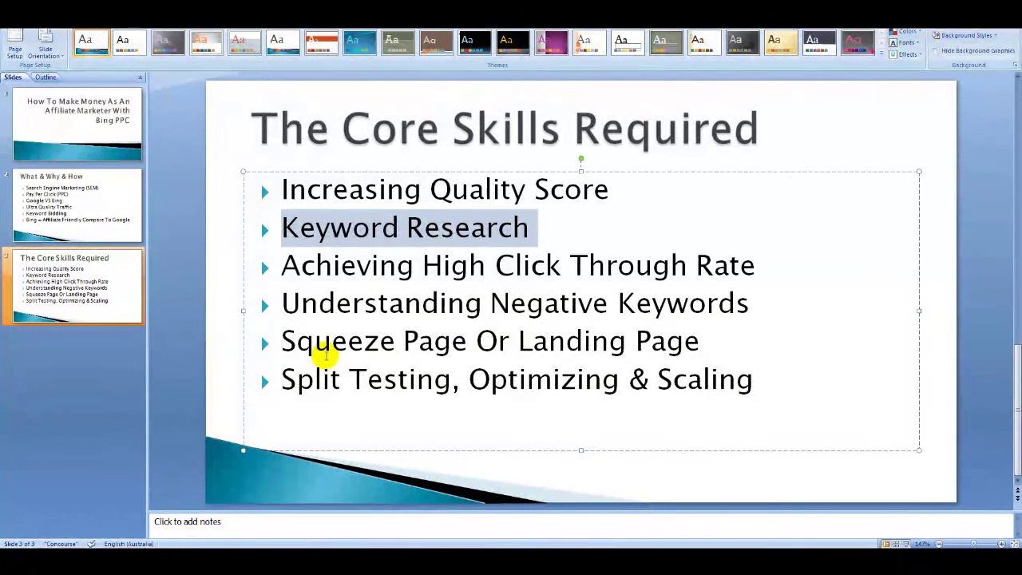
pyautogui.moveTo(284, 341); pyautogui.dragTo(442, 351)
pyautogui.moveTo(521, 343); pyautogui.dragTo(699, 345)
pyautogui.click(692, 343)
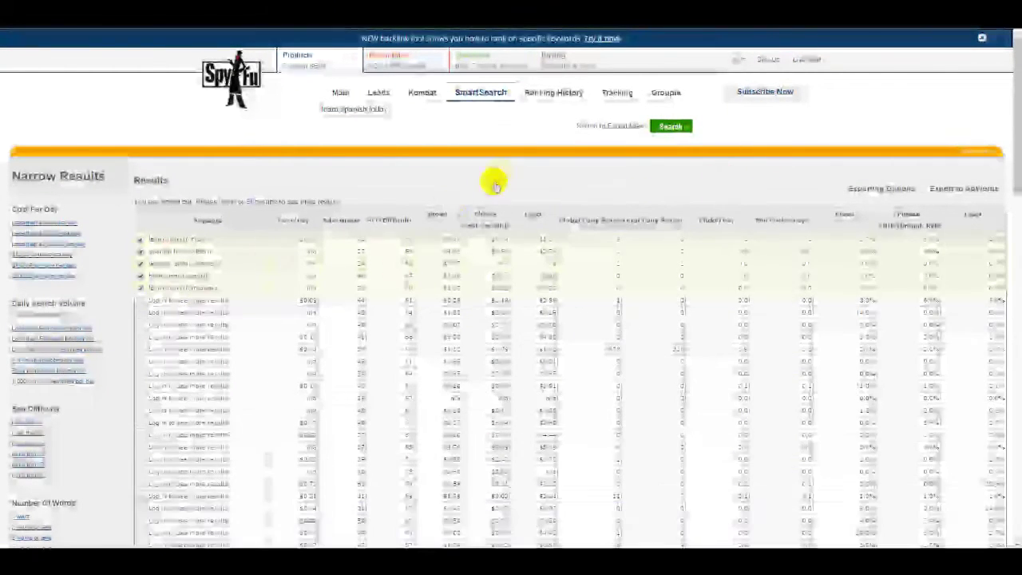
# Step: Switch to Paint and draw traffic arrows entering a box labelled "S.P", with a small button inside linked to "$$"
pyautogui.click(20, 555)
pyautogui.click(34, 248)
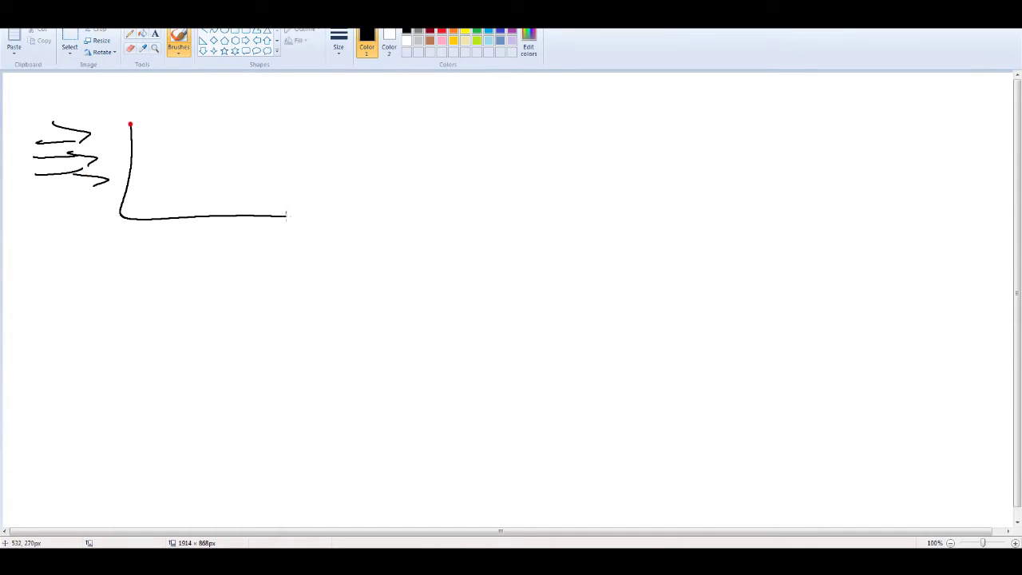
pyautogui.moveTo(286, 216); pyautogui.dragTo(130, 125)
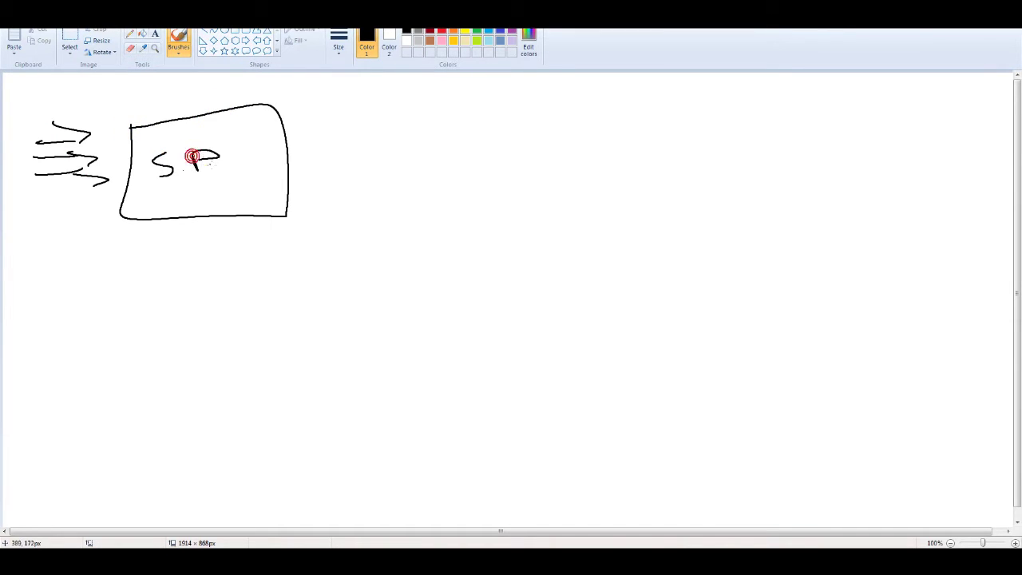
pyautogui.moveTo(169, 190)
pyautogui.mouseDown()
pyautogui.moveTo(276, 191)
pyautogui.moveTo(289, 165)
pyautogui.mouseUp()
pyautogui.moveTo(327, 153); pyautogui.dragTo(312, 174)
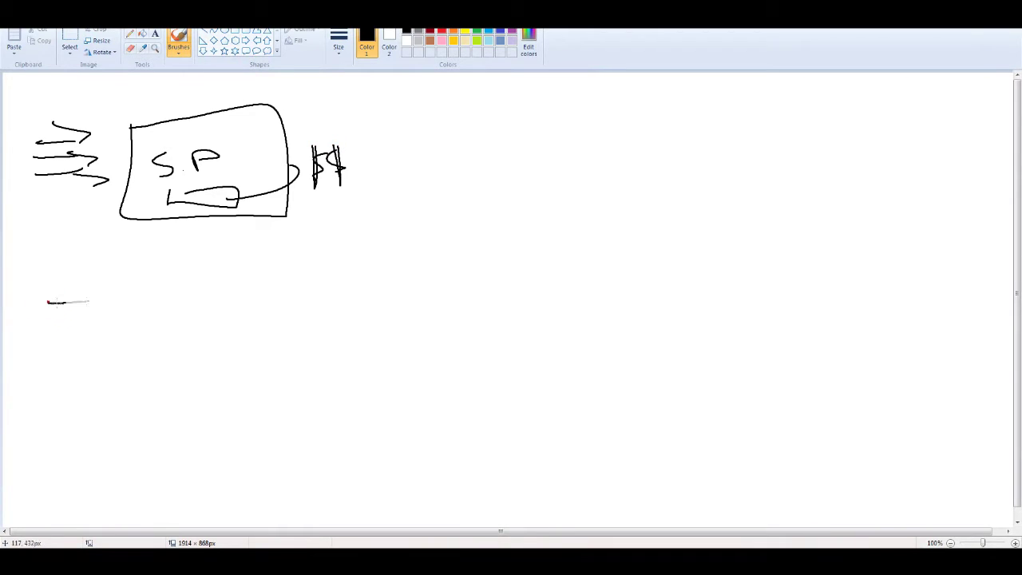
# Step: Draw a second funnel below with arrows into a "Squeeze" box, leading to a circled "list" and an arrow to the underlined text "learn spanish"
pyautogui.moveTo(149, 331)
pyautogui.mouseDown()
pyautogui.moveTo(303, 283)
pyautogui.moveTo(135, 306)
pyautogui.mouseUp()
pyautogui.moveTo(237, 325); pyautogui.dragTo(295, 320)
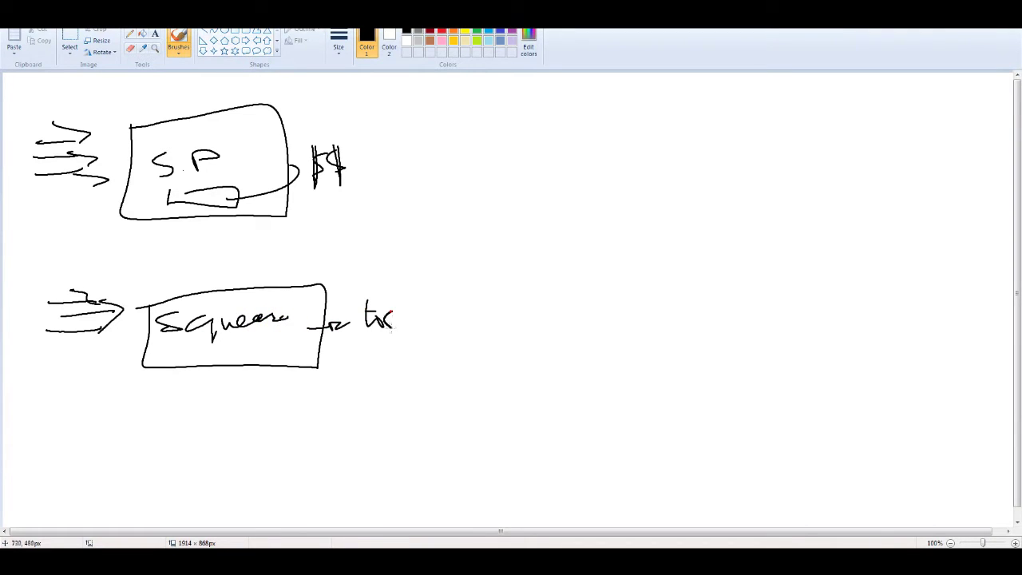
pyautogui.moveTo(401, 289)
pyautogui.mouseDown()
pyautogui.moveTo(427, 296)
pyautogui.moveTo(377, 289)
pyautogui.moveTo(399, 308)
pyautogui.mouseUp()
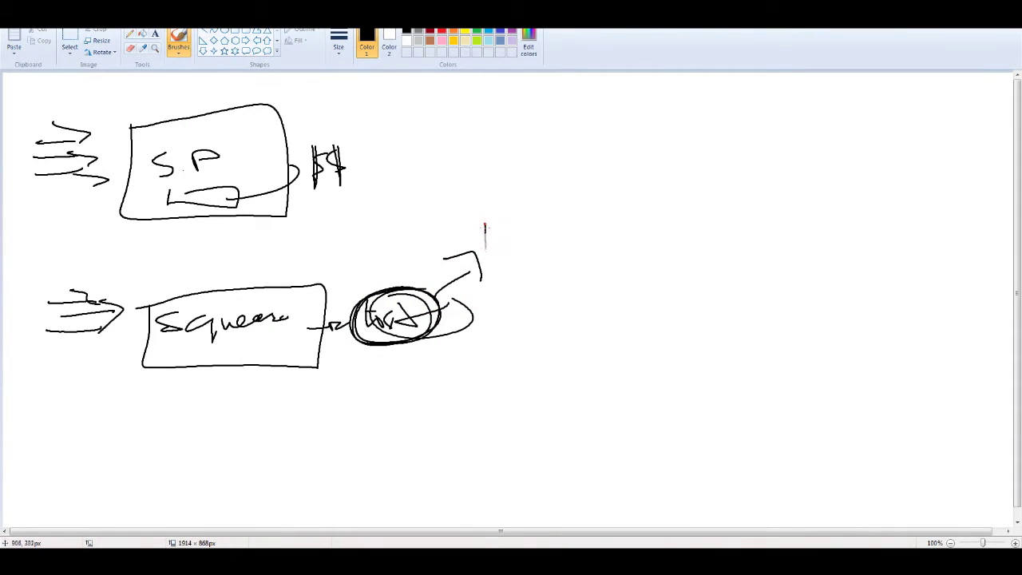
pyautogui.moveTo(483, 224); pyautogui.dragTo(558, 252)
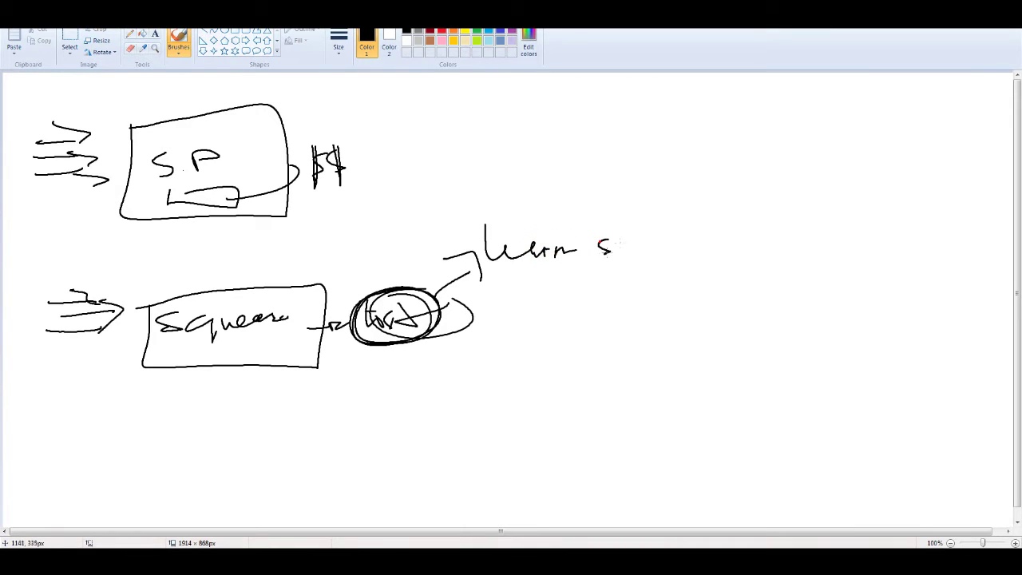
pyautogui.moveTo(653, 230); pyautogui.dragTo(676, 233)
pyautogui.moveTo(476, 284); pyautogui.dragTo(740, 253)
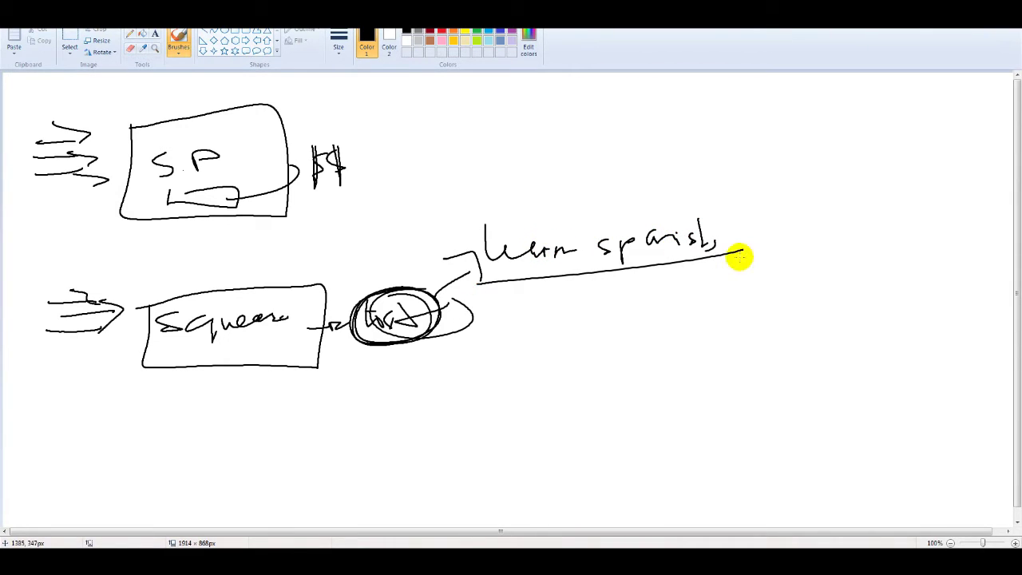
# Step: Circle the "Squeeze" label, circle and box "learn spanish", and add a second arrow leading out of the list
pyautogui.moveTo(287, 297)
pyautogui.mouseDown()
pyautogui.moveTo(116, 352)
pyautogui.moveTo(259, 278)
pyautogui.mouseUp()
pyautogui.moveTo(718, 205)
pyautogui.mouseDown()
pyautogui.moveTo(587, 285)
pyautogui.moveTo(706, 197)
pyautogui.mouseUp()
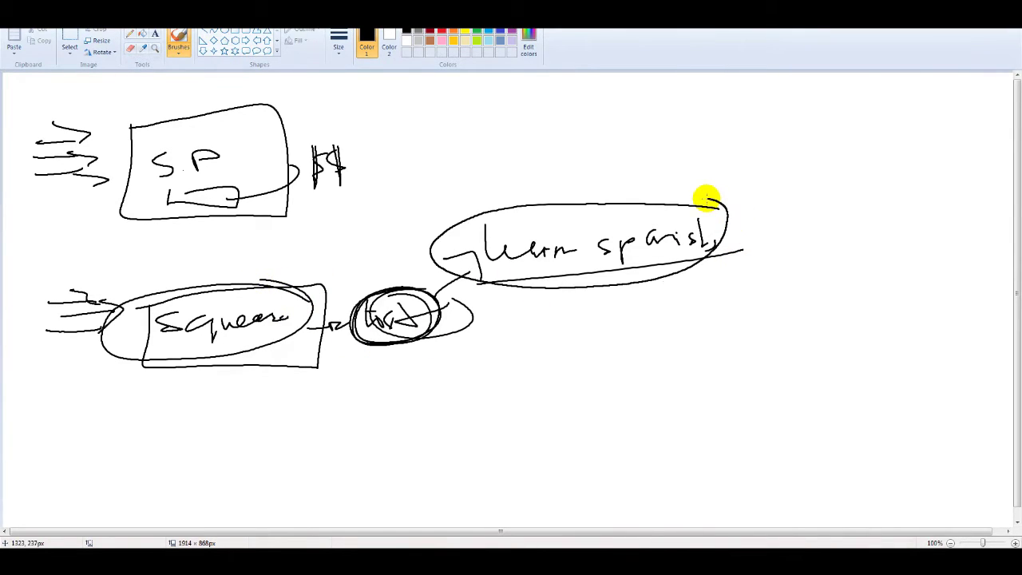
pyautogui.moveTo(461, 219)
pyautogui.mouseDown()
pyautogui.moveTo(726, 201)
pyautogui.moveTo(456, 274)
pyautogui.moveTo(475, 219)
pyautogui.mouseUp()
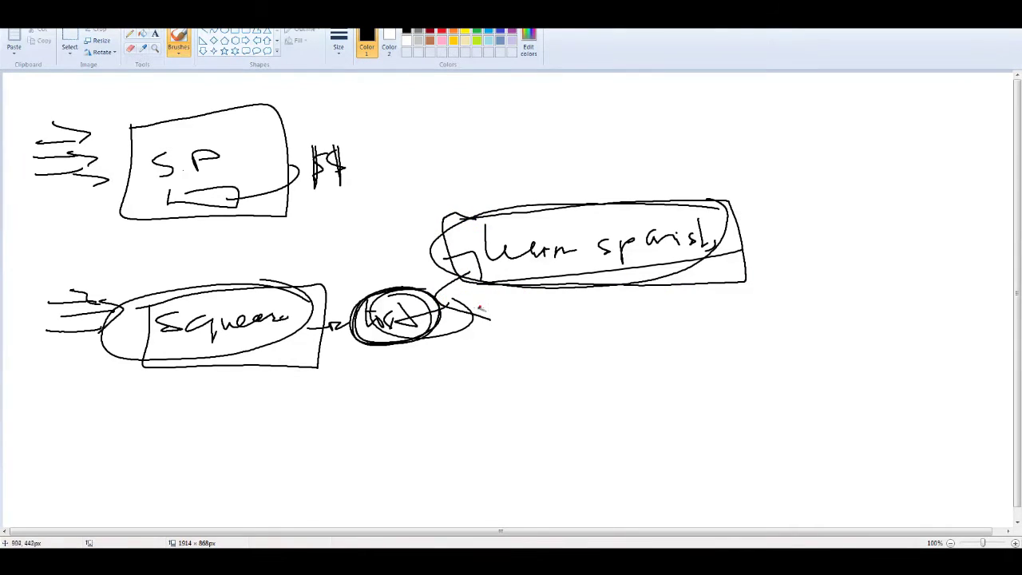
pyautogui.moveTo(747, 223)
pyautogui.mouseDown()
pyautogui.moveTo(459, 201)
pyautogui.moveTo(736, 221)
pyautogui.moveTo(684, 212)
pyautogui.mouseUp()
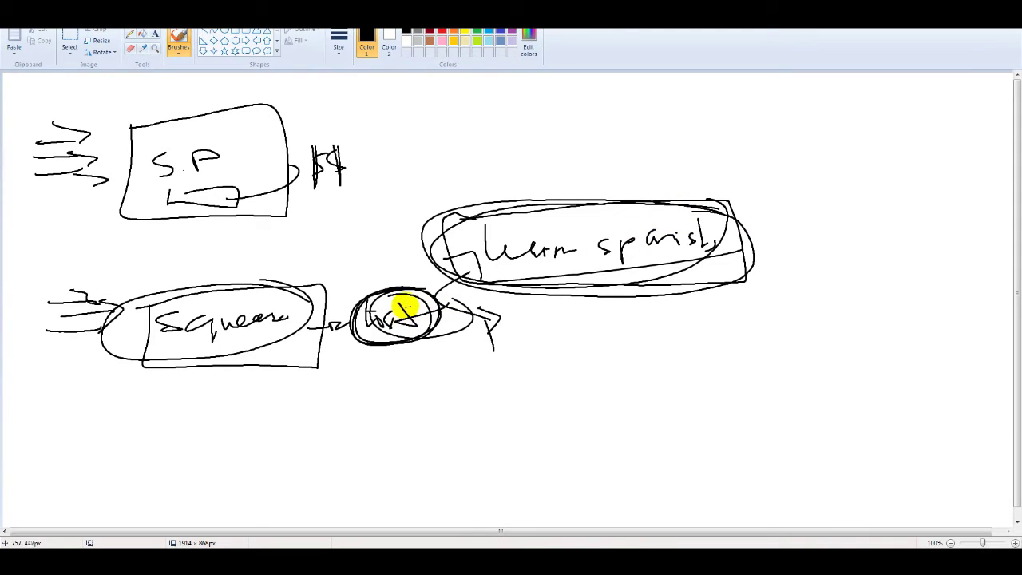
# Step: Emphasise the list with more circles and a heavier arrow from the squeeze page, and circle the "S.P" box and "$$"
pyautogui.moveTo(361, 288)
pyautogui.mouseDown()
pyautogui.moveTo(450, 289)
pyautogui.moveTo(450, 303)
pyautogui.moveTo(351, 299)
pyautogui.mouseUp()
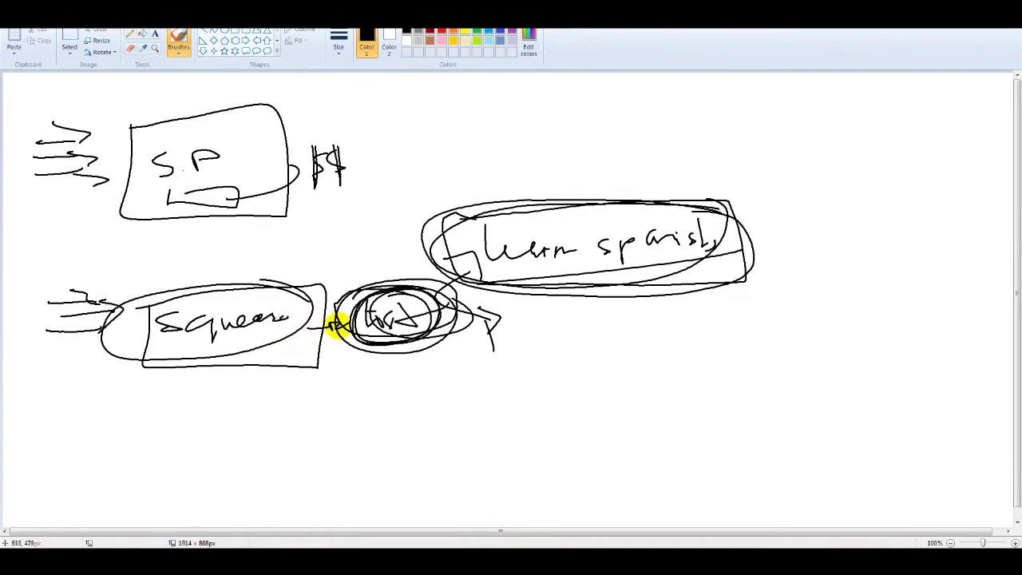
pyautogui.moveTo(296, 328); pyautogui.dragTo(341, 327)
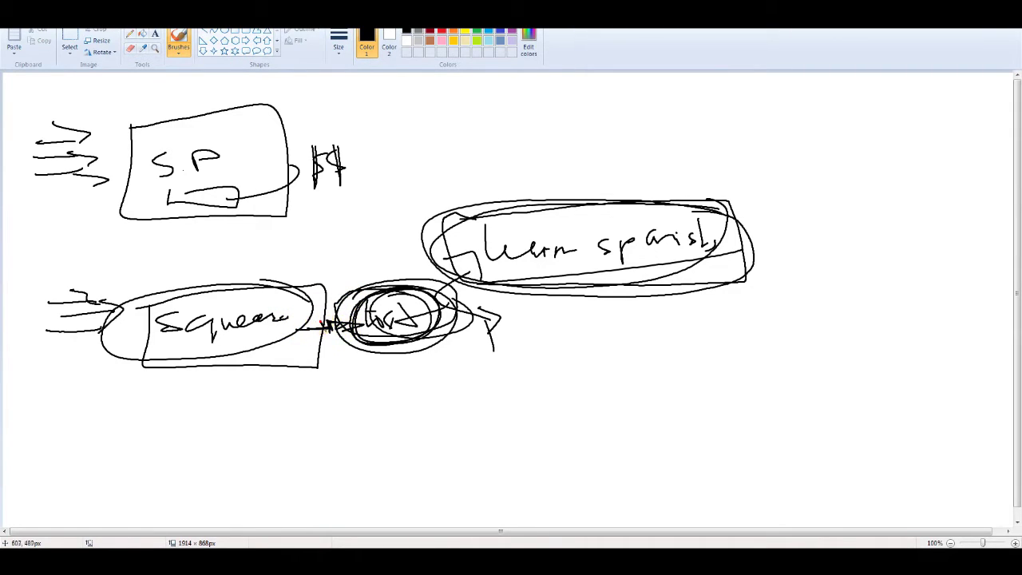
pyautogui.moveTo(439, 302)
pyautogui.mouseDown()
pyautogui.moveTo(433, 285)
pyautogui.moveTo(410, 286)
pyautogui.mouseUp()
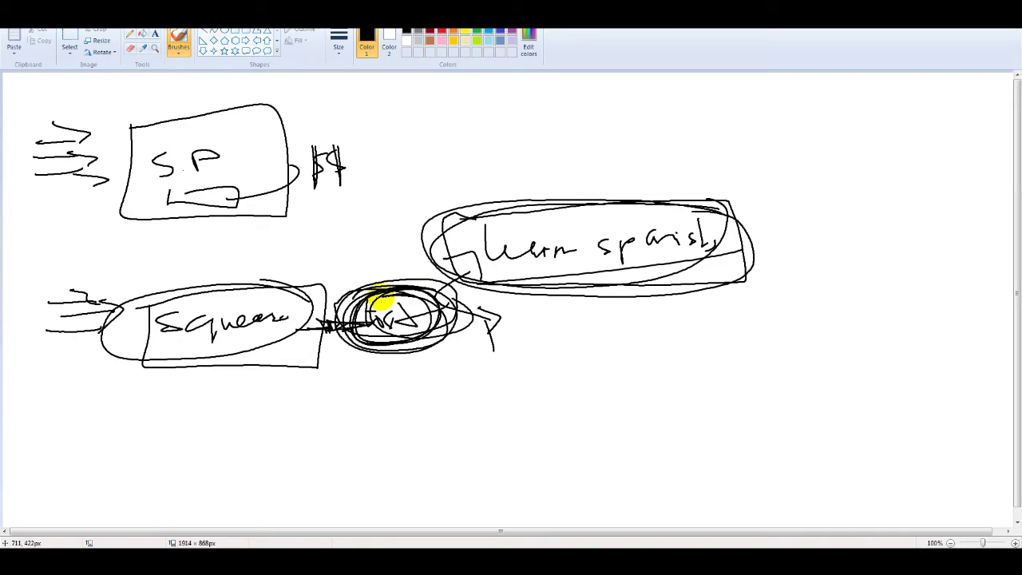
pyautogui.moveTo(232, 122)
pyautogui.mouseDown()
pyautogui.moveTo(256, 200)
pyautogui.moveTo(137, 114)
pyautogui.moveTo(208, 112)
pyautogui.mouseUp()
pyautogui.moveTo(331, 156)
pyautogui.mouseDown()
pyautogui.moveTo(271, 187)
pyautogui.moveTo(359, 152)
pyautogui.mouseUp()
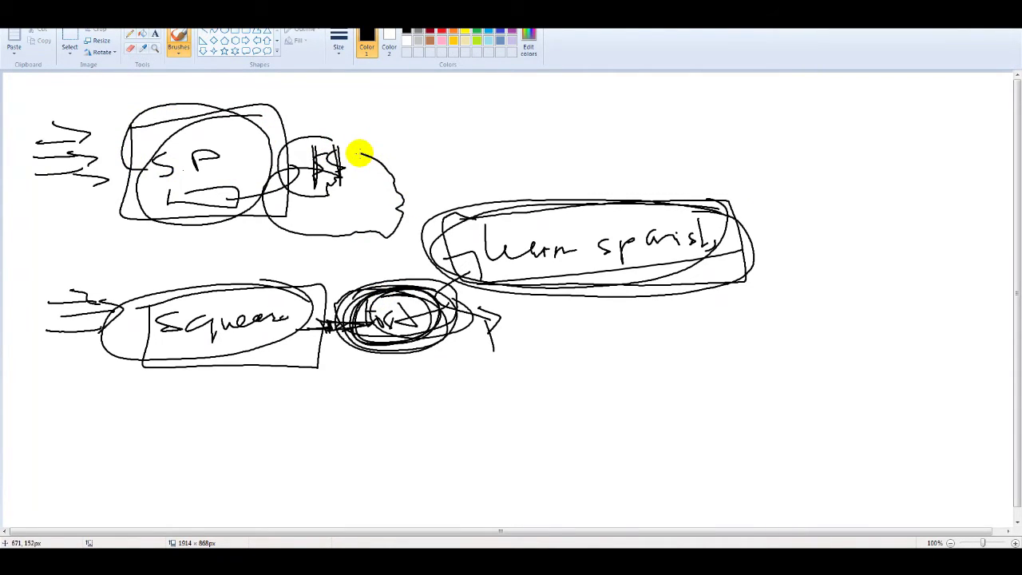
pyautogui.moveTo(330, 274)
pyautogui.mouseDown()
pyautogui.moveTo(391, 275)
pyautogui.moveTo(467, 327)
pyautogui.mouseUp()
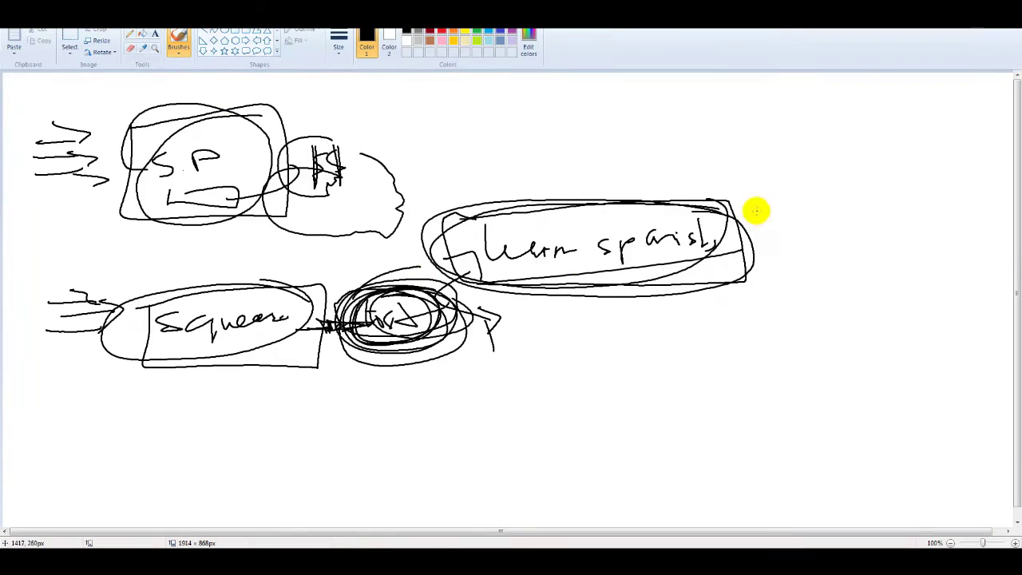
# Step: Circle "learn spanish" once more and frame the whole "S.P" funnel with its "$$" in a large box
pyautogui.moveTo(745, 202); pyautogui.dragTo(694, 205)
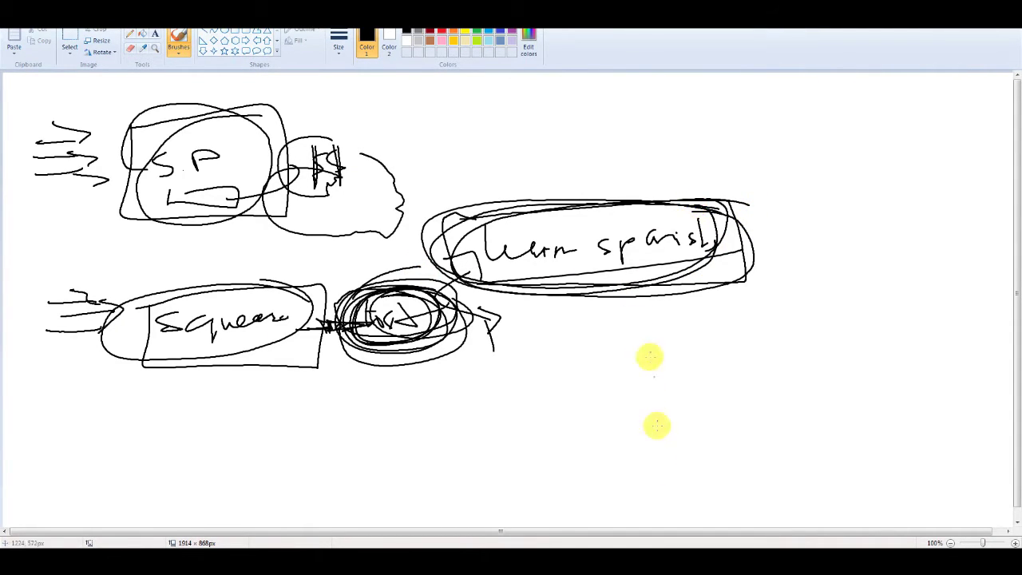
pyautogui.moveTo(114, 235)
pyautogui.mouseDown()
pyautogui.moveTo(399, 243)
pyautogui.moveTo(343, 96)
pyautogui.moveTo(126, 141)
pyautogui.moveTo(120, 239)
pyautogui.mouseUp()
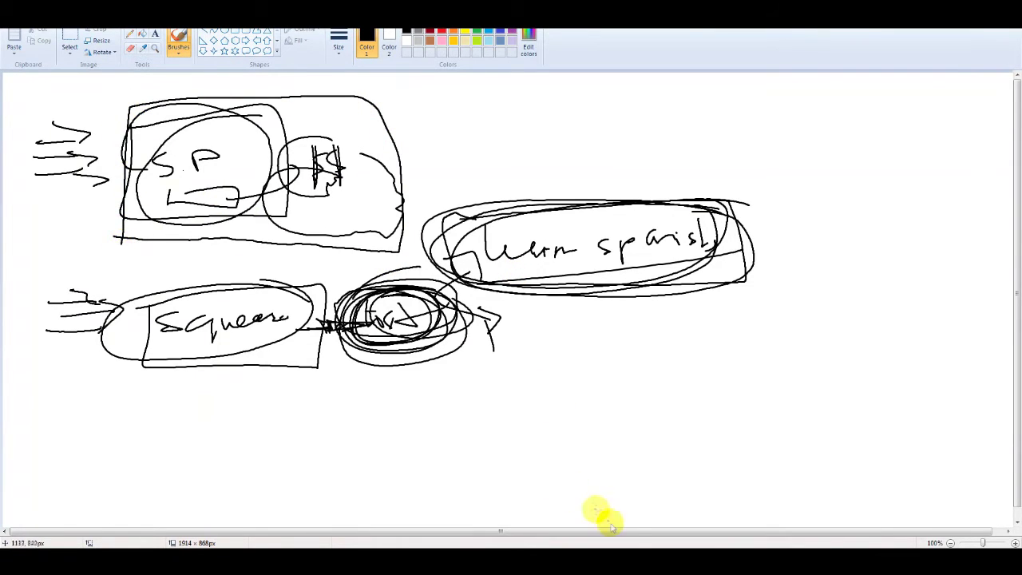
# Step: Switch to the PowerPoint slide on core skills and highlight the "Squeeze Page Or Landing Page" and "Keyword Research" bullets
pyautogui.hotkey('alt', 'Tab')
pyautogui.moveTo(699, 343); pyautogui.dragTo(365, 326)
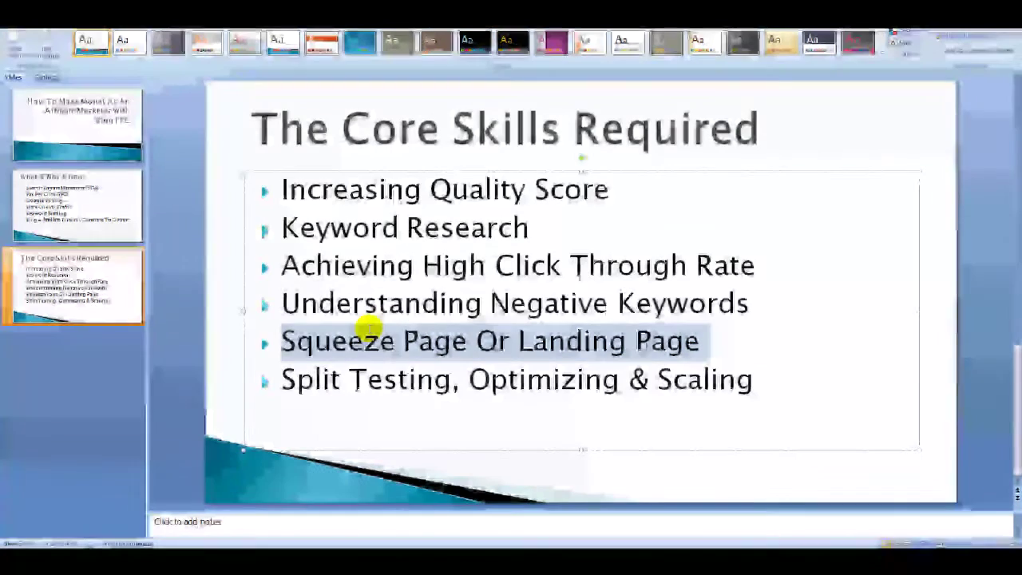
pyautogui.moveTo(535, 229); pyautogui.dragTo(303, 231)
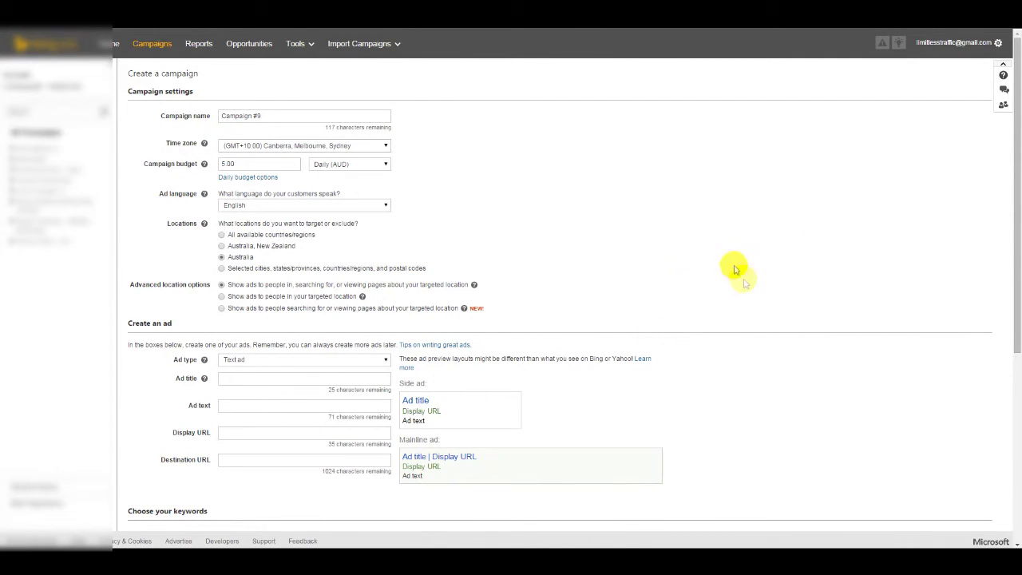
# Step: In the Bing Ads campaign form, name the campaign "Rocket language - LearnSpanish - Clickbank"
pyautogui.scroll(-4, 645, 263)
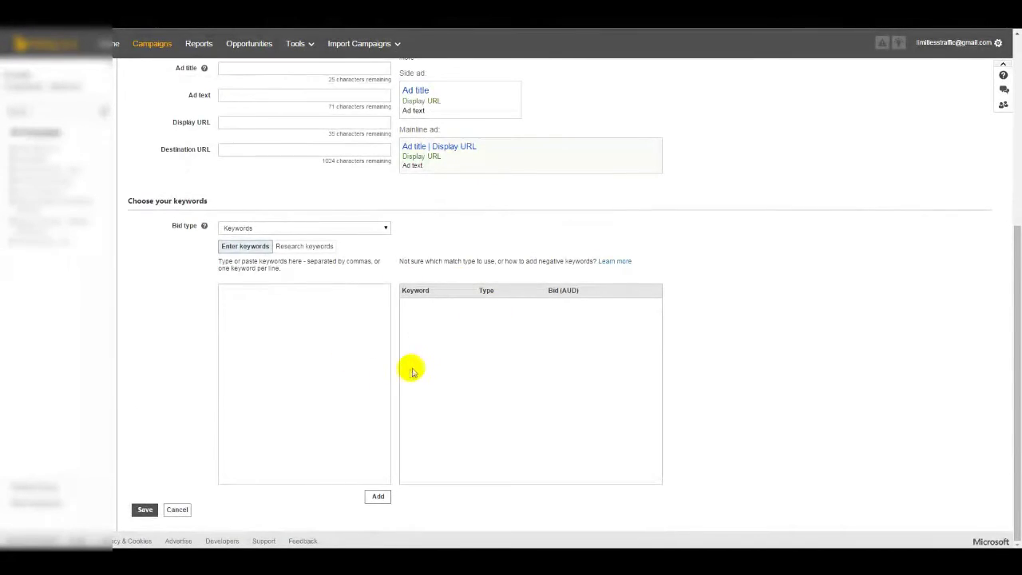
pyautogui.scroll(5, 411, 365)
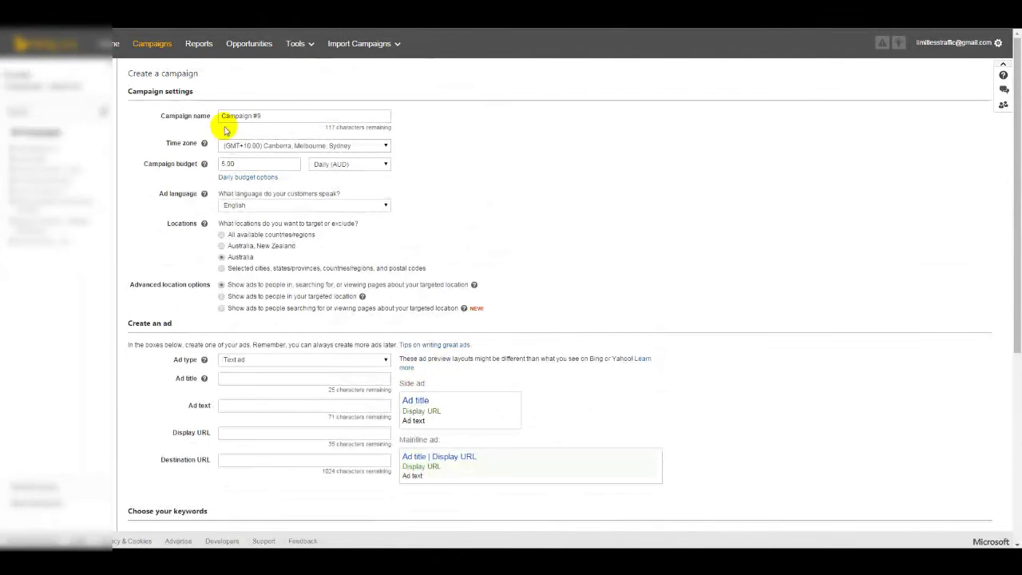
pyautogui.click(259, 115)
pyautogui.hotkey('ctrl', 'a')
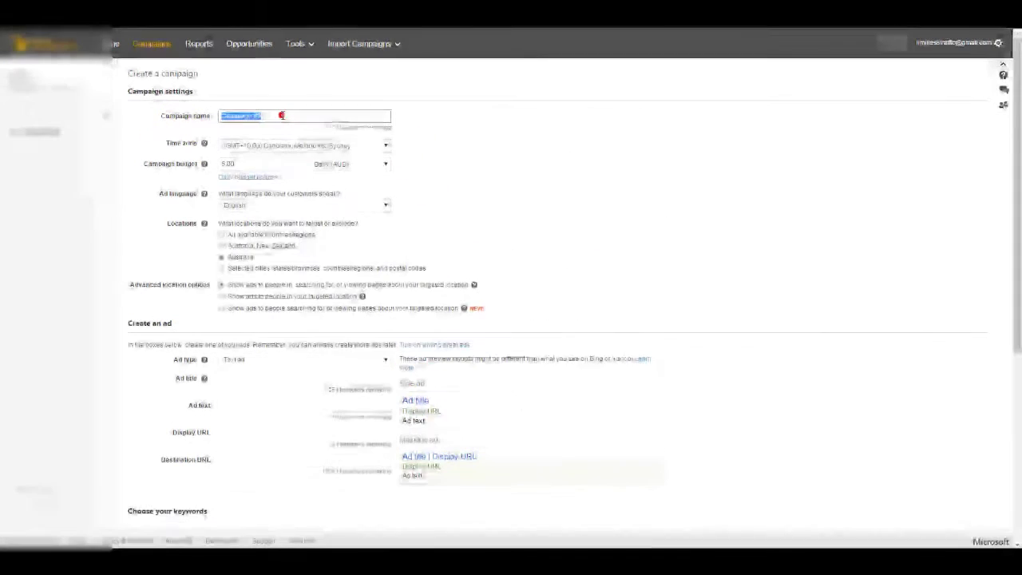
pyautogui.press('BackSpace')
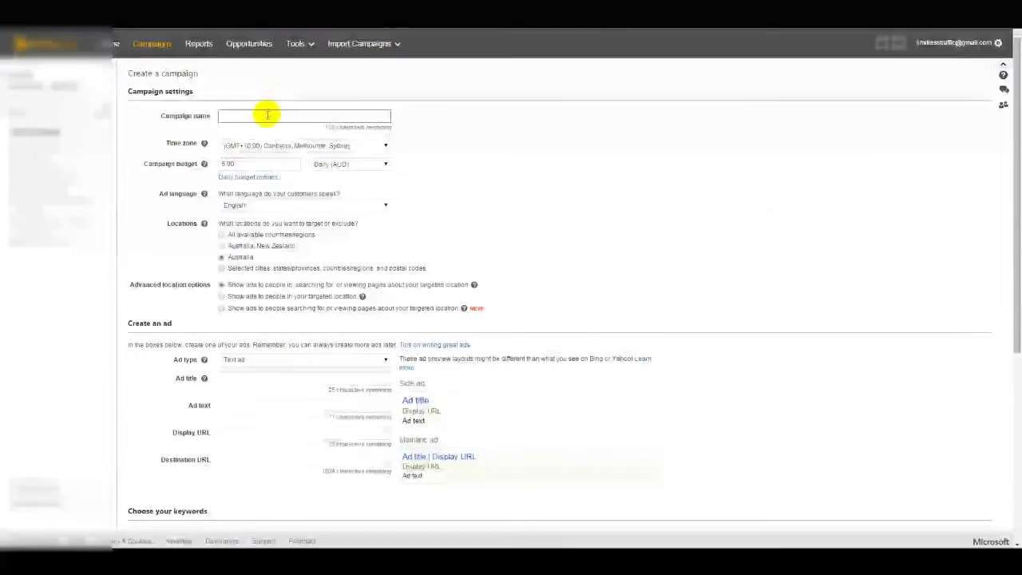
pyautogui.click(264, 117)
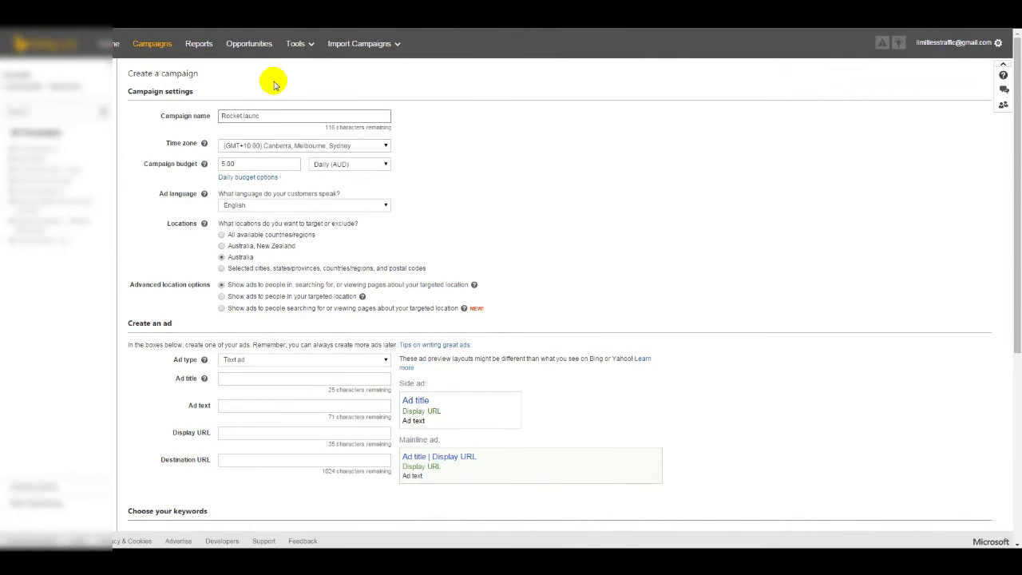
pyautogui.write('Rocket laun')
pyautogui.press('BackSpace')
pyautogui.press('BackSpace')
pyautogui.write('nguage - LearnSpanish - Clickbank')
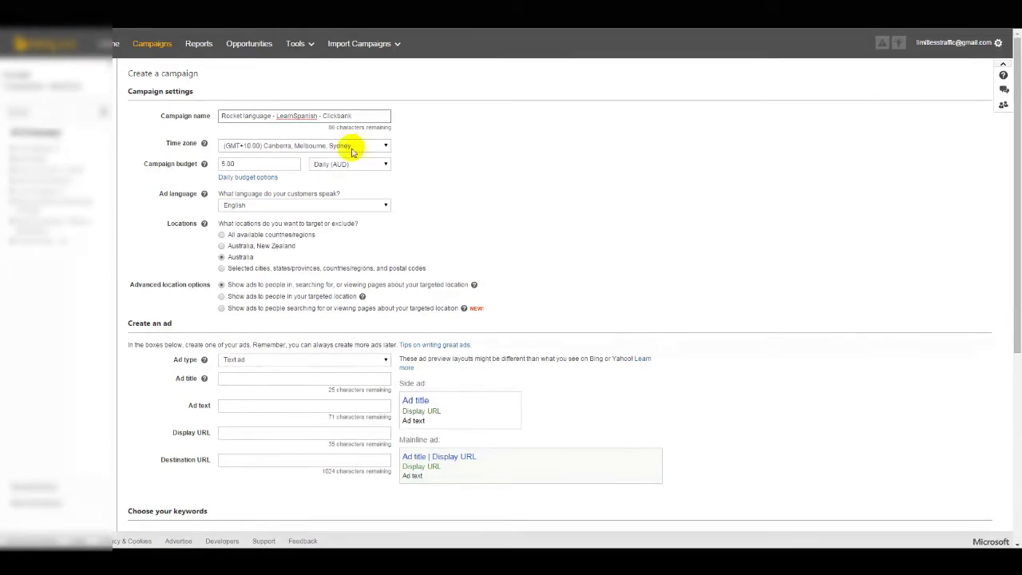
# Step: Set the daily campaign budget to 20 AUD with standard spending, and check the available ad languages
pyautogui.click(262, 176)
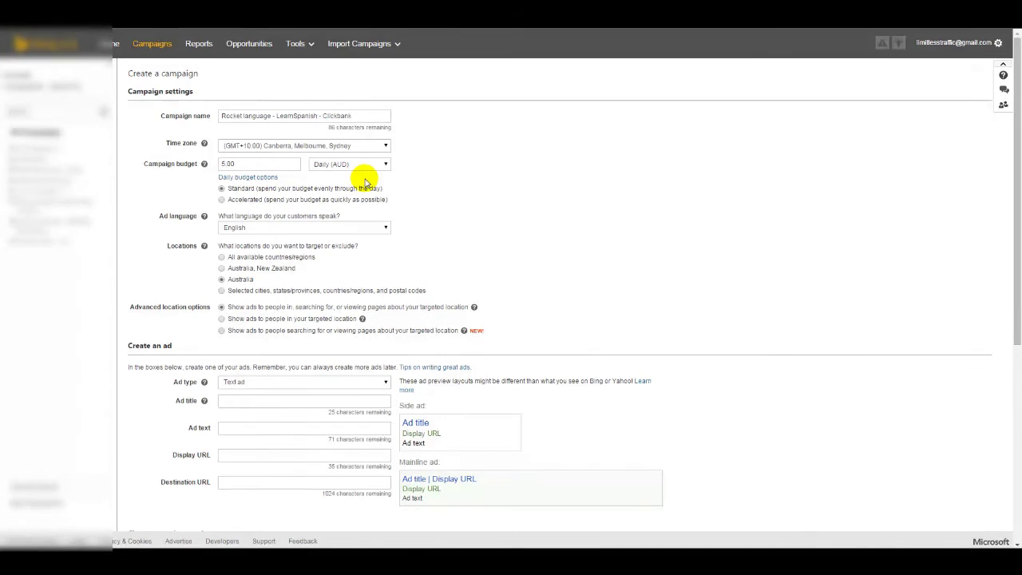
pyautogui.click(279, 162)
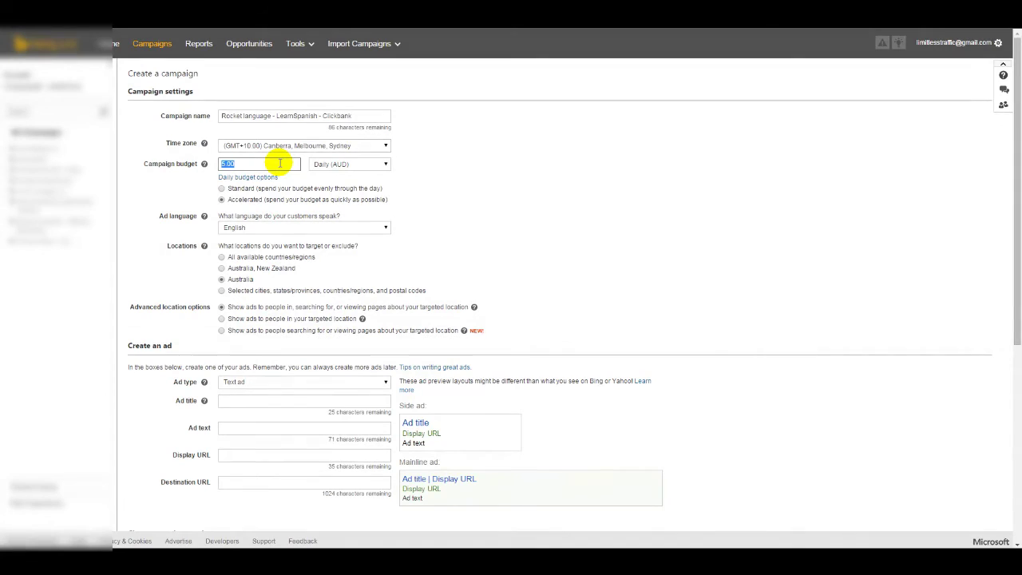
pyautogui.click(222, 188)
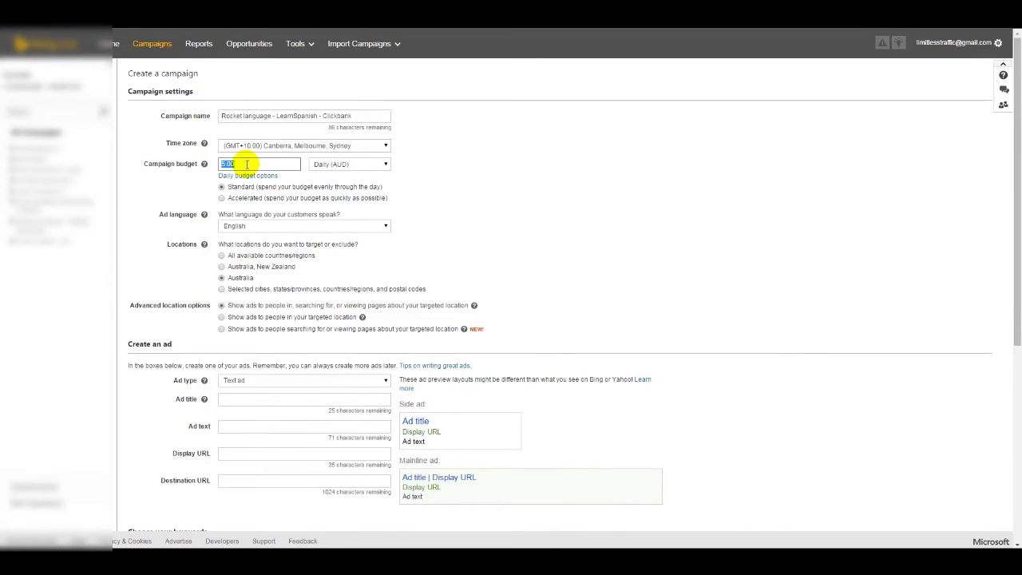
pyautogui.press('BackSpace')
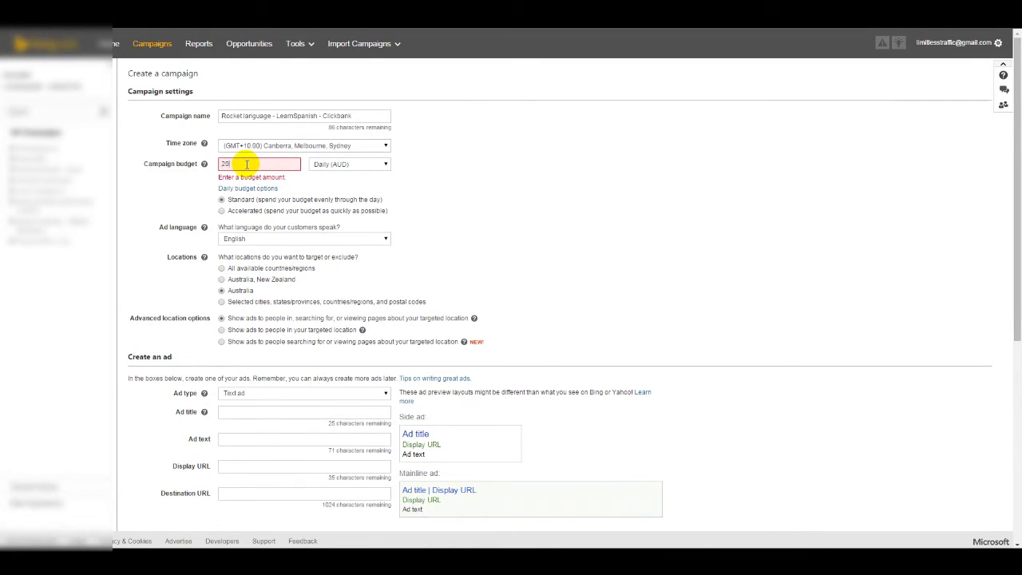
pyautogui.click(435, 222)
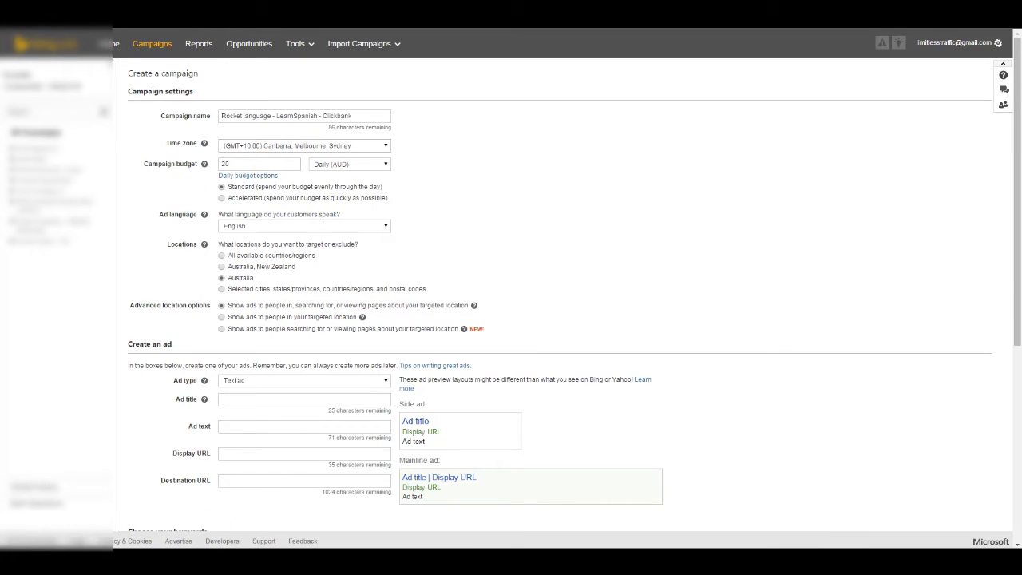
pyautogui.click(289, 225)
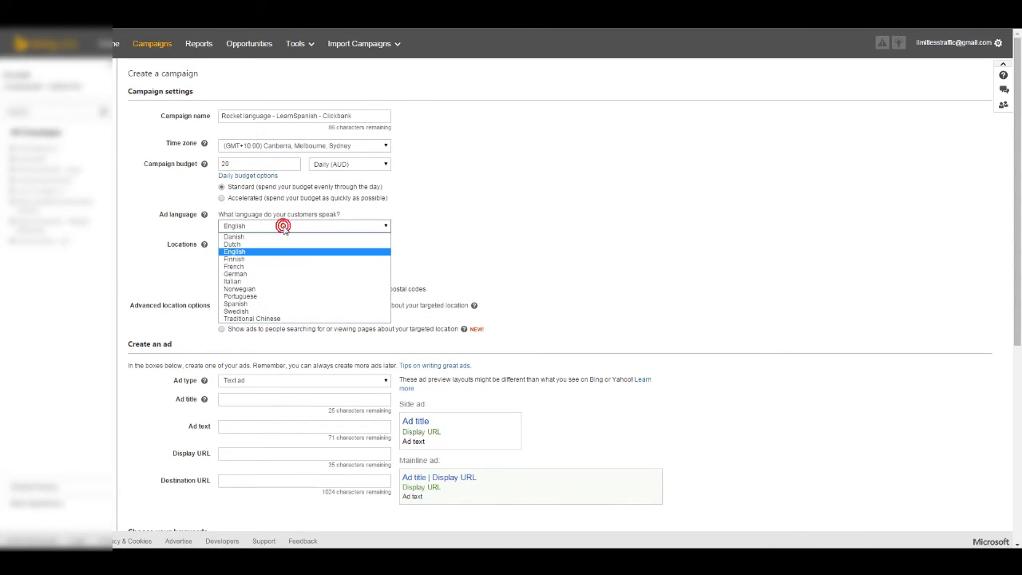
pyautogui.click(474, 177)
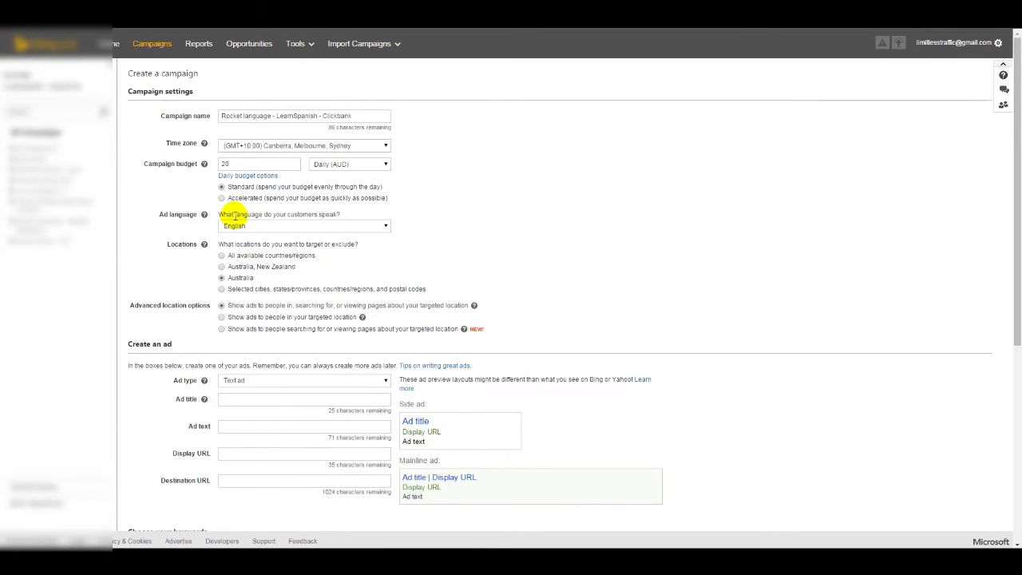
# Step: Choose selected cities, states, countries and postal codes as locations, search for "united states" and target the United States
pyautogui.click(221, 296)
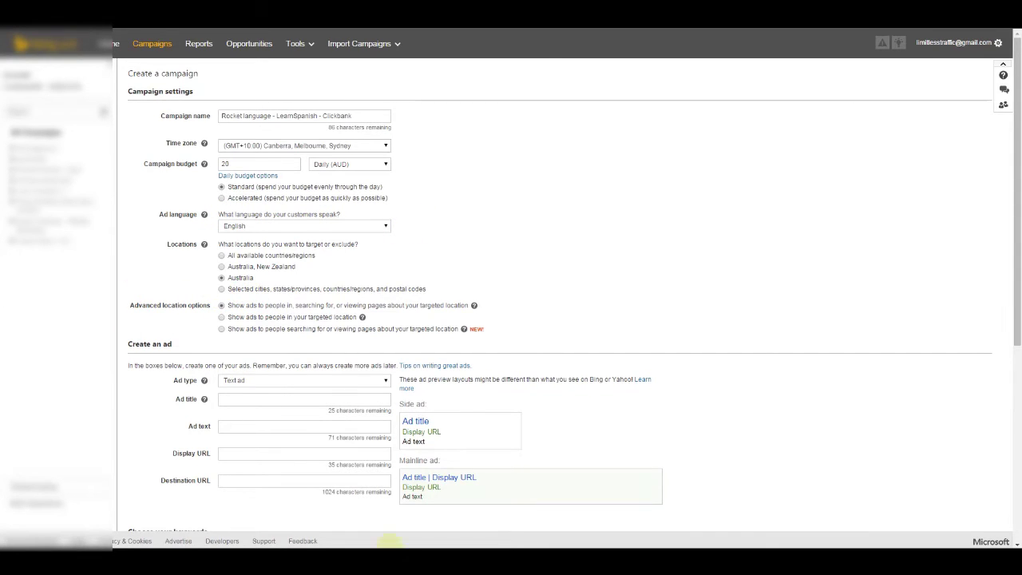
pyautogui.click(222, 288)
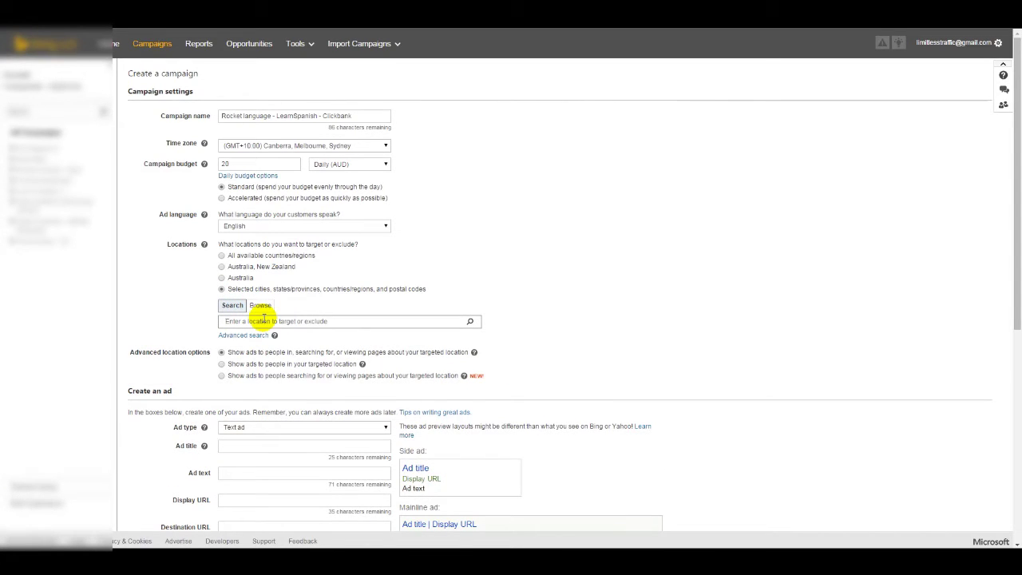
pyautogui.click(263, 319)
pyautogui.click(264, 319)
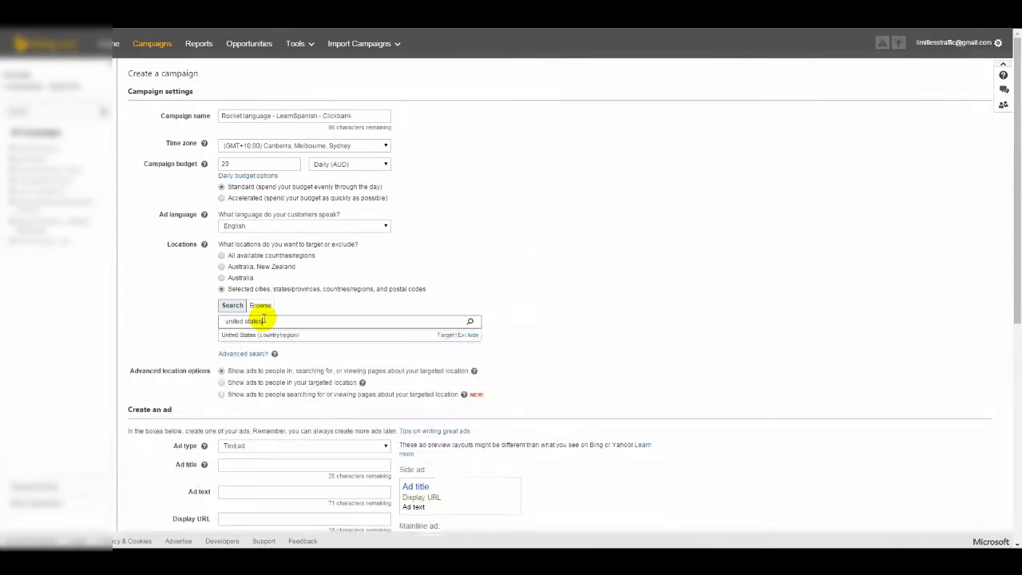
pyautogui.click(443, 334)
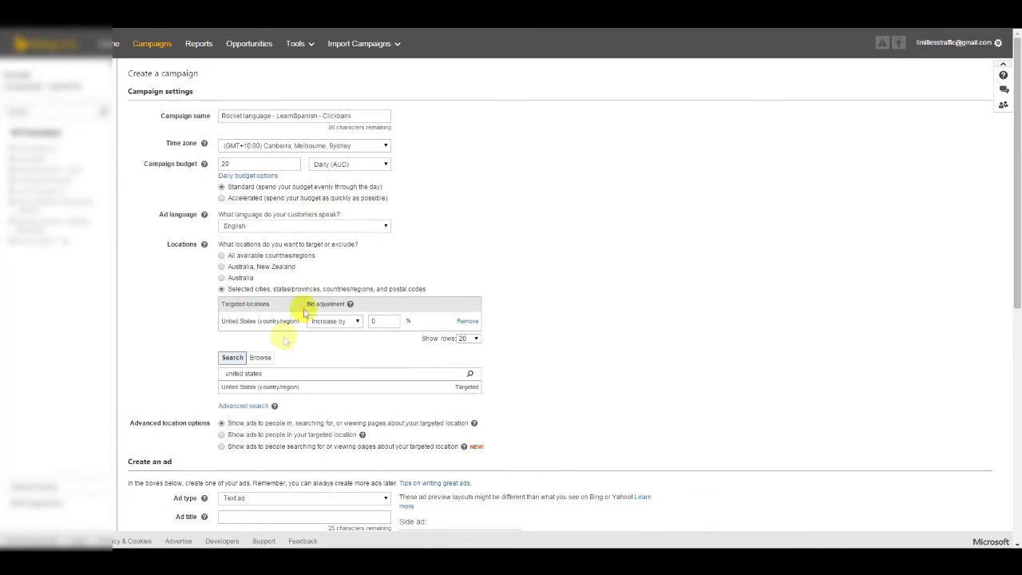
# Step: Append " - US" to the end of the campaign name
pyautogui.click(363, 114)
pyautogui.click(363, 114)
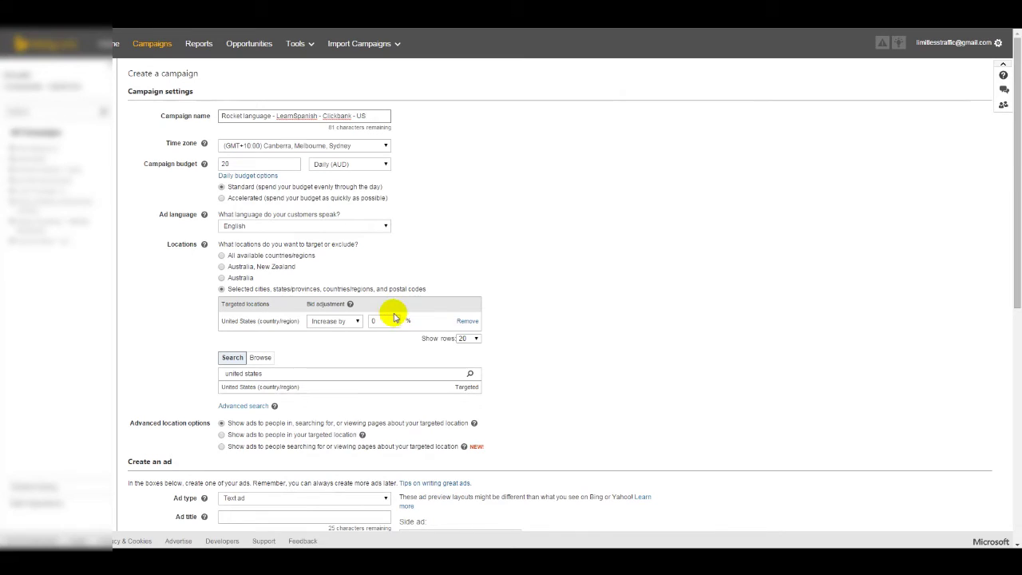
pyautogui.tripleClick(399, 372)
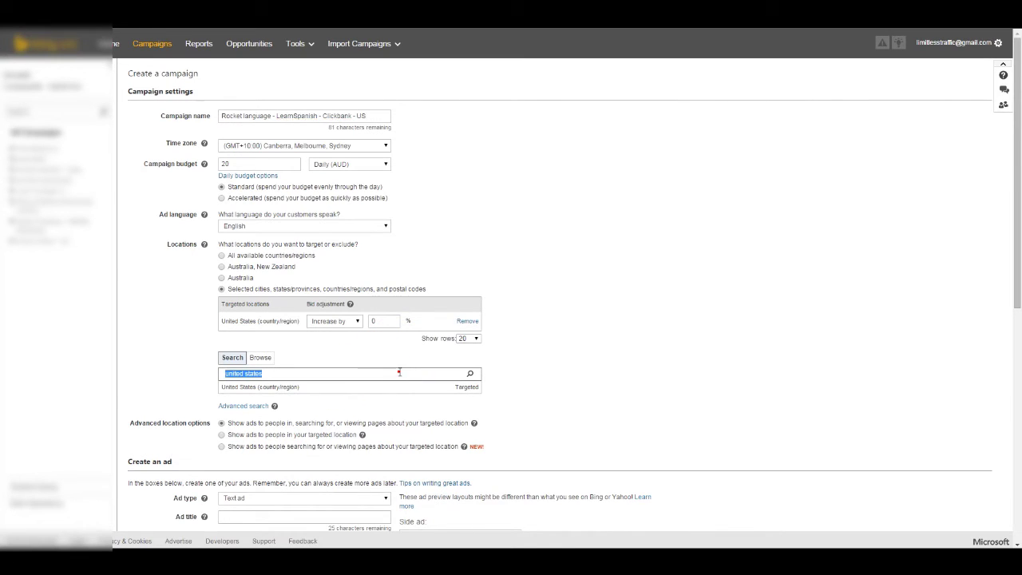
pyautogui.click(587, 334)
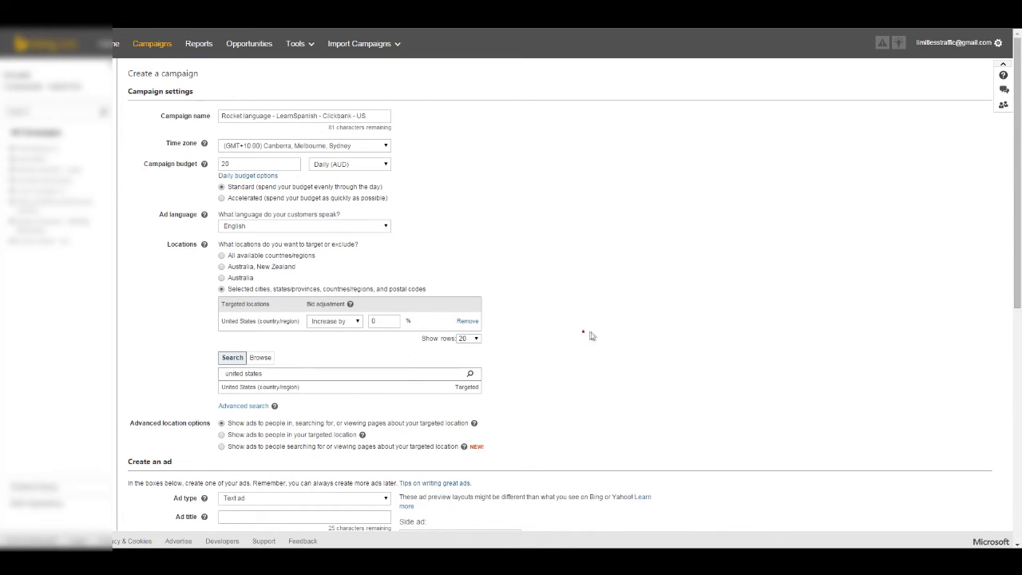
# Step: Set the advanced location option to show ads to people in your targeted location
pyautogui.scroll(-3, 587, 342)
pyautogui.scroll(3, 486, 511)
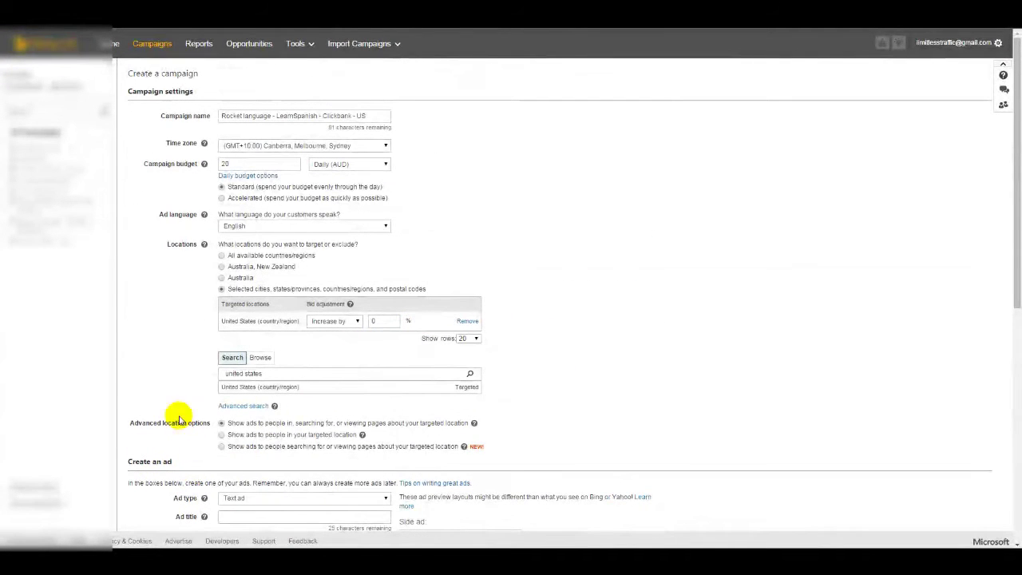
pyautogui.scroll(-1, 228, 420)
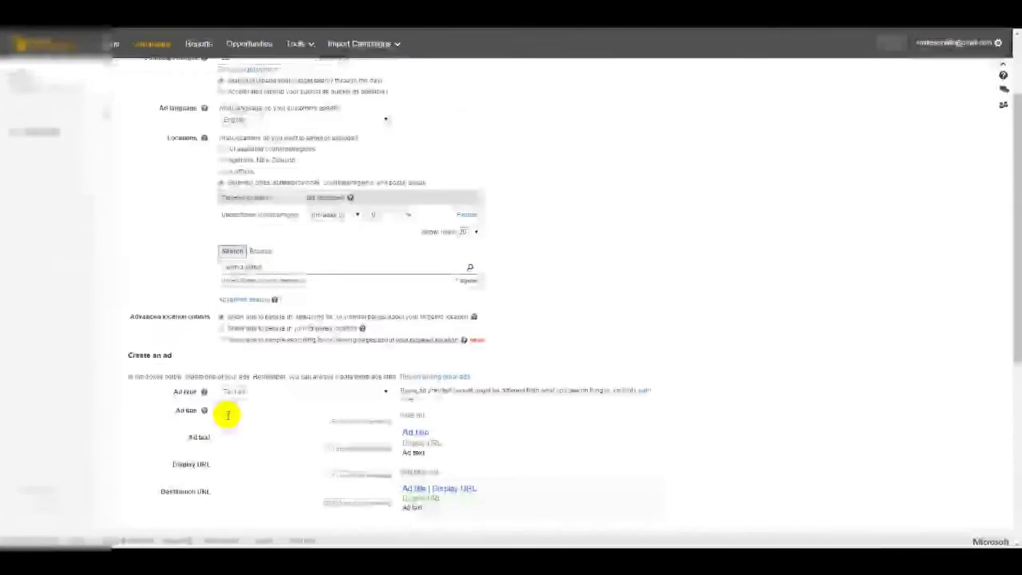
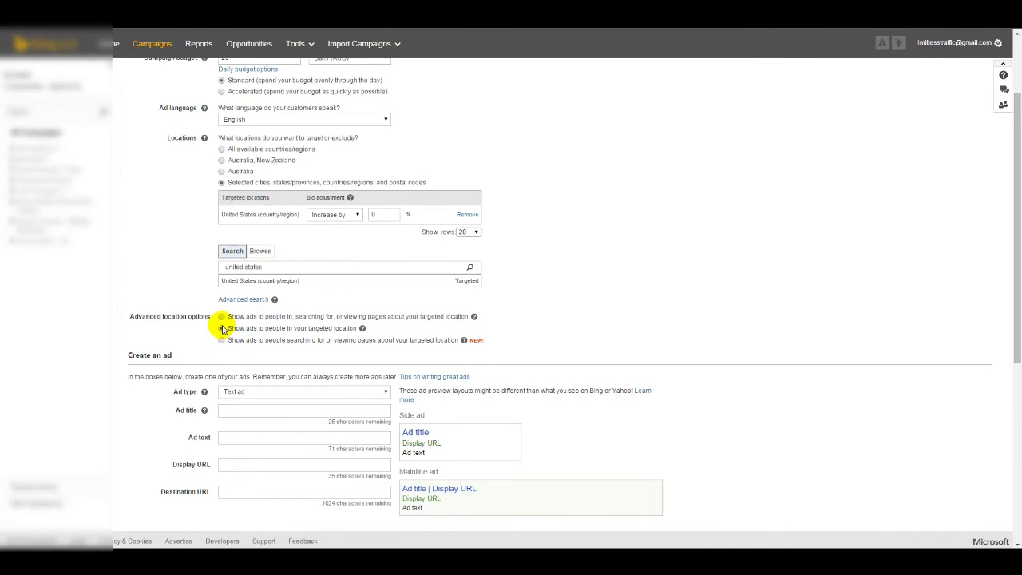
# Step: Keep the ad type as Text ad and enter "This is where the title i" as the ad title
pyautogui.scroll(-2, 222, 328)
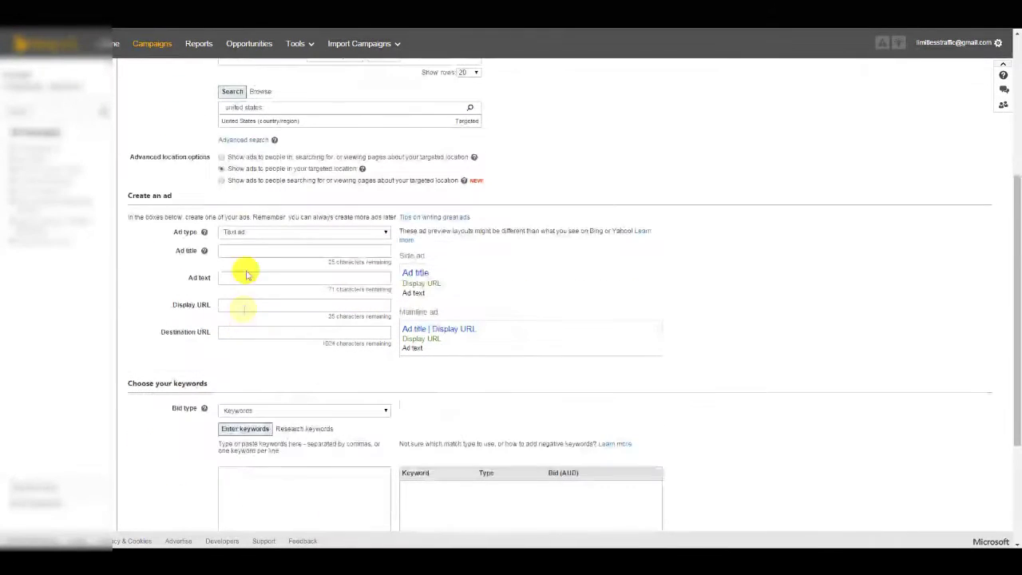
pyautogui.scroll(2, 391, 185)
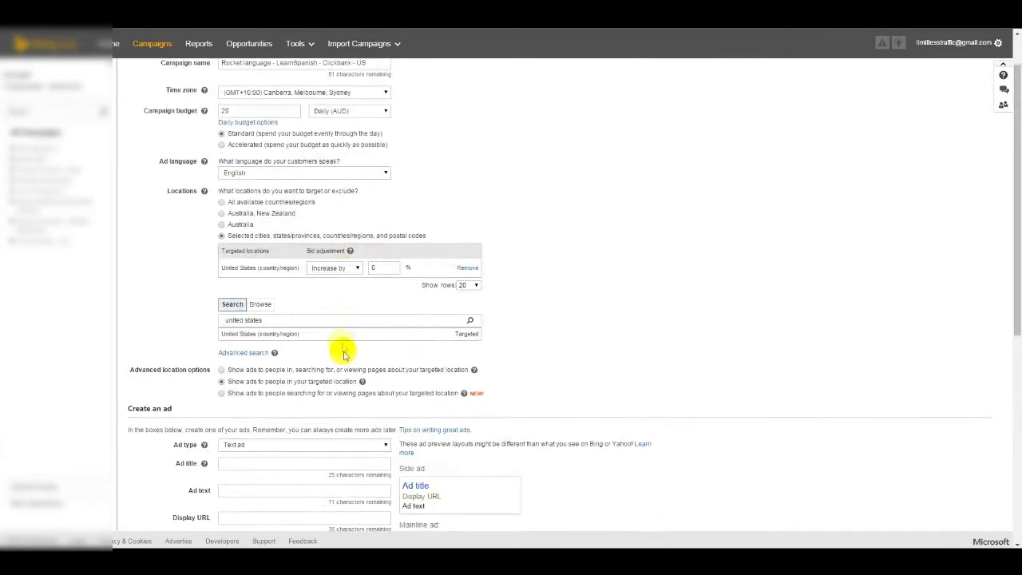
pyautogui.scroll(-1, 344, 351)
pyautogui.click(306, 339)
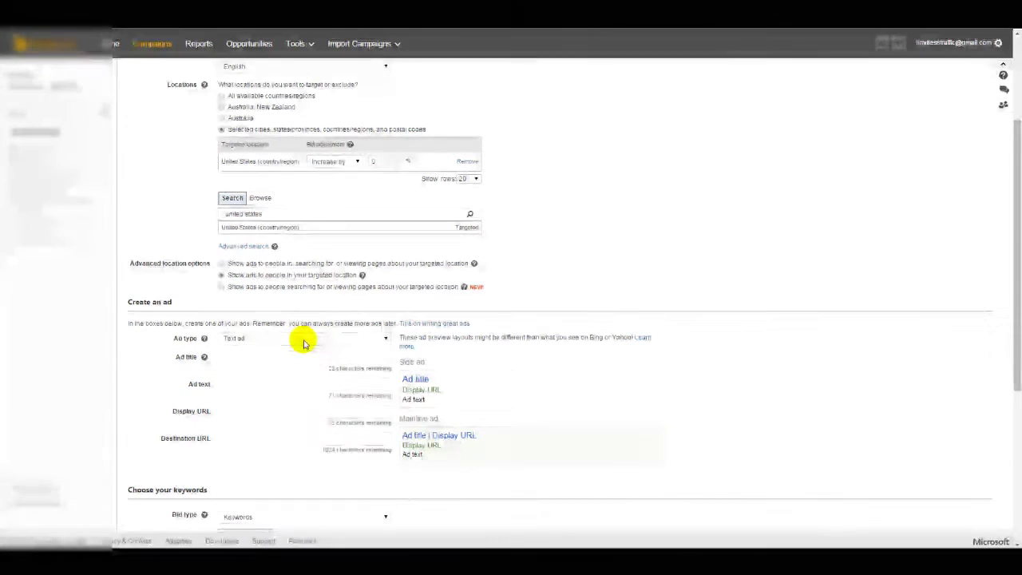
pyautogui.click(238, 349)
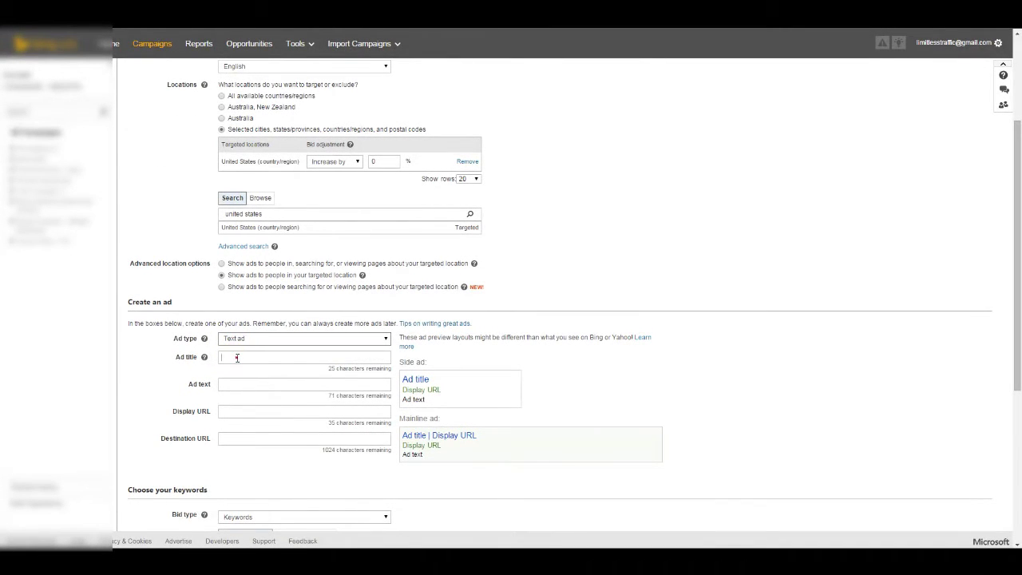
pyautogui.click(236, 358)
pyautogui.scroll(-1, 237, 357)
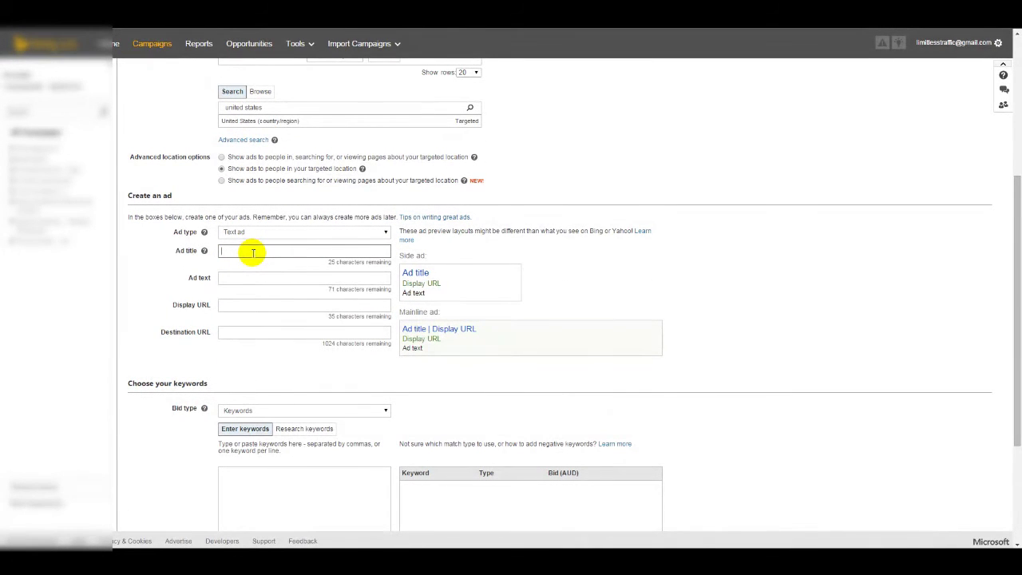
pyautogui.write('This is where the title i')
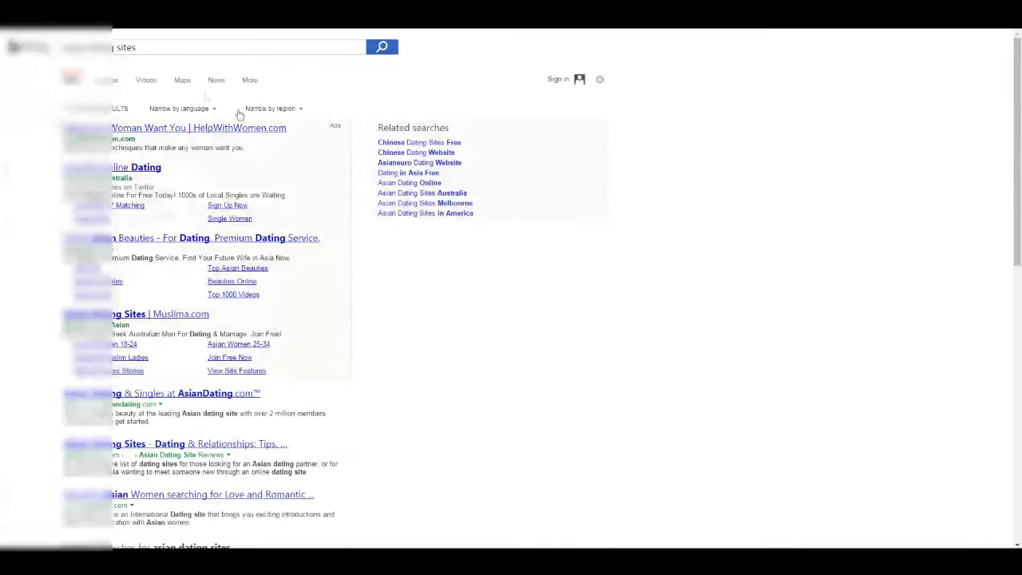
# Step: Examine the top ad's title in the Asian dating results and run a new Bing search for "paleo"
pyautogui.moveTo(308, 127); pyautogui.dragTo(65, 126)
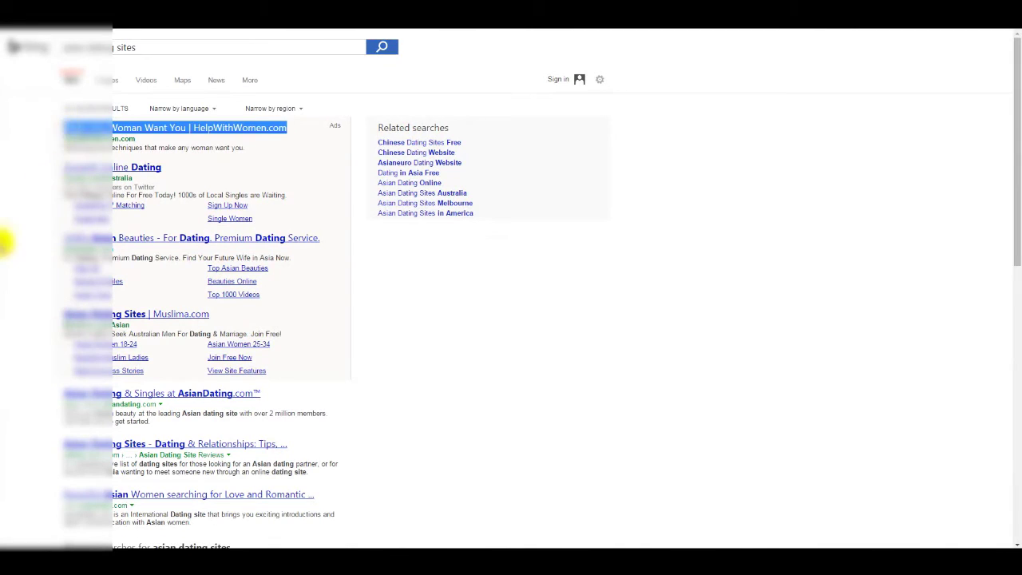
pyautogui.moveTo(66, 47); pyautogui.dragTo(144, 46)
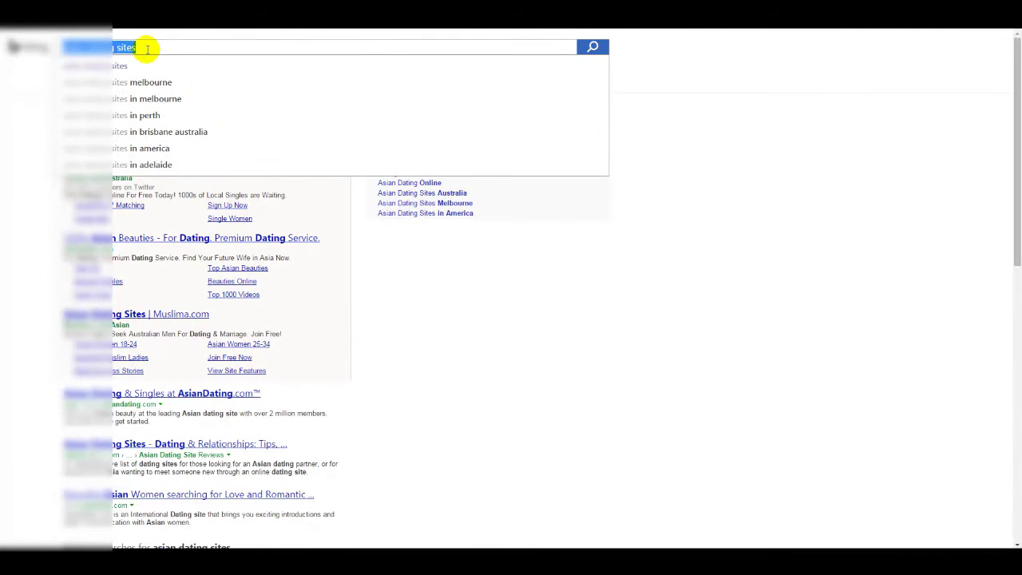
pyautogui.write('paleo')
pyautogui.press('Return')
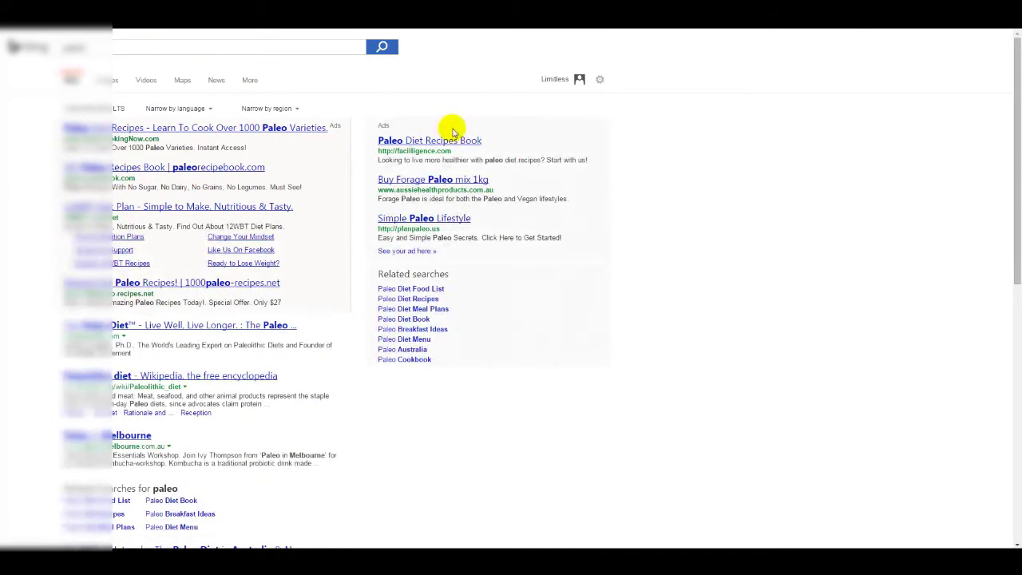
# Step: Examine the titles and description text of the side and mainline ads in the paleo search results
pyautogui.moveTo(485, 141); pyautogui.dragTo(378, 141)
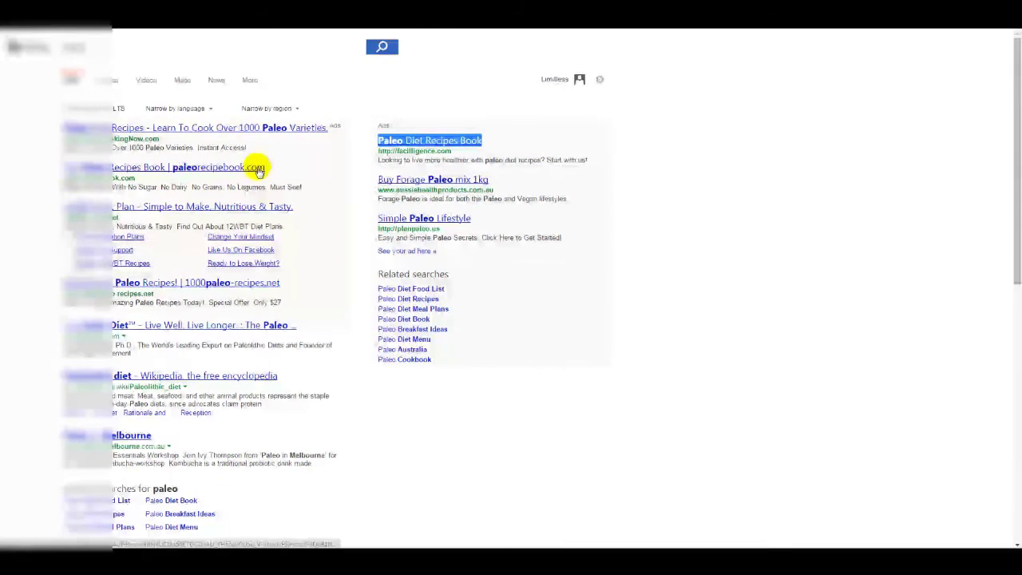
pyautogui.moveTo(46, 171); pyautogui.dragTo(164, 166)
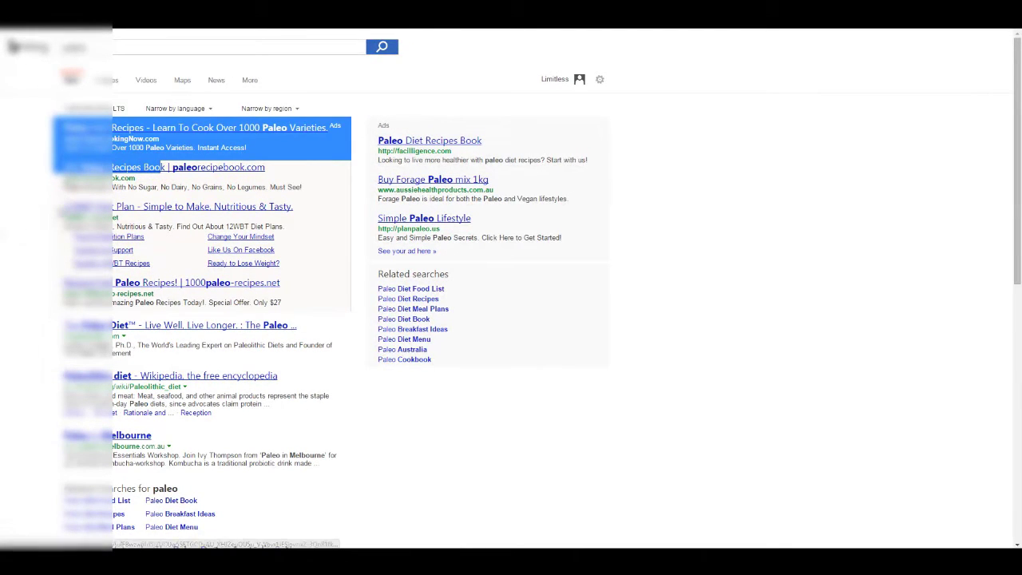
pyautogui.click(5, 233)
pyautogui.moveTo(56, 169); pyautogui.dragTo(170, 168)
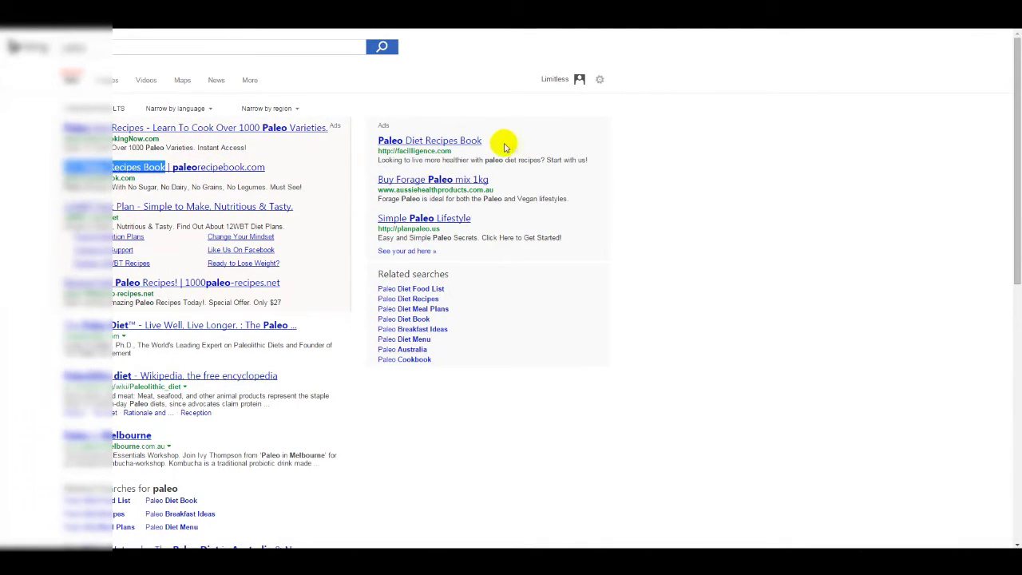
pyautogui.moveTo(63, 128); pyautogui.dragTo(142, 135)
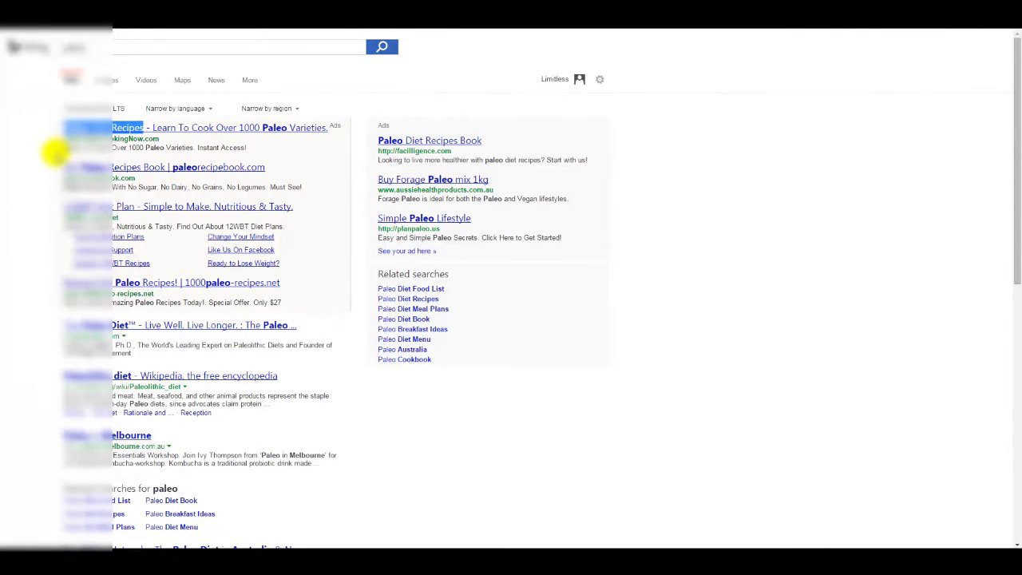
pyautogui.moveTo(58, 149); pyautogui.dragTo(195, 149)
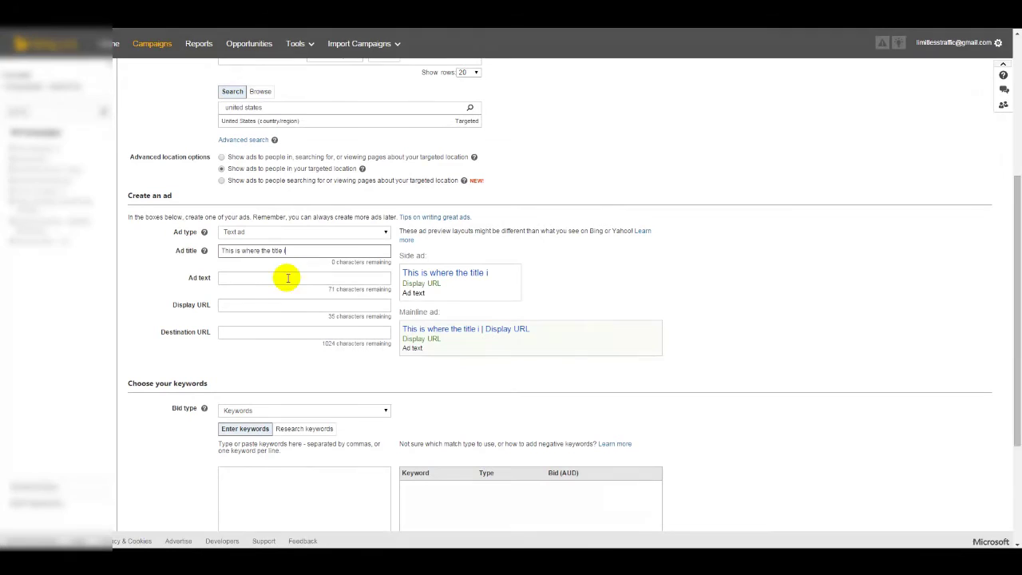
# Step: Fill the ad text, display URL and destination URL with placeholder characters and compare the ad preview with the live paleo ads
pyautogui.click(287, 278)
pyautogui.write('dsadasdasdasdasdsad')
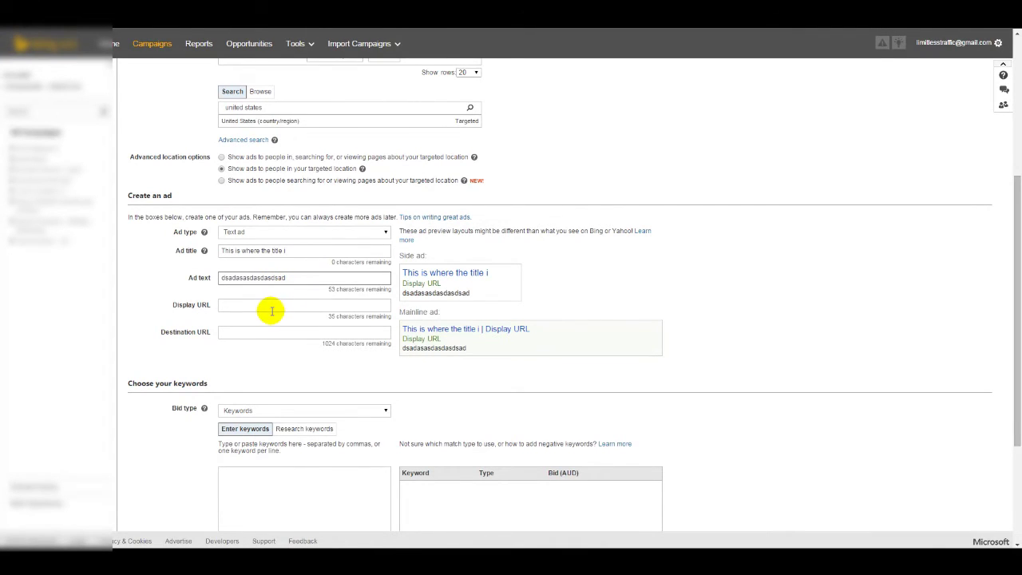
pyautogui.click(271, 307)
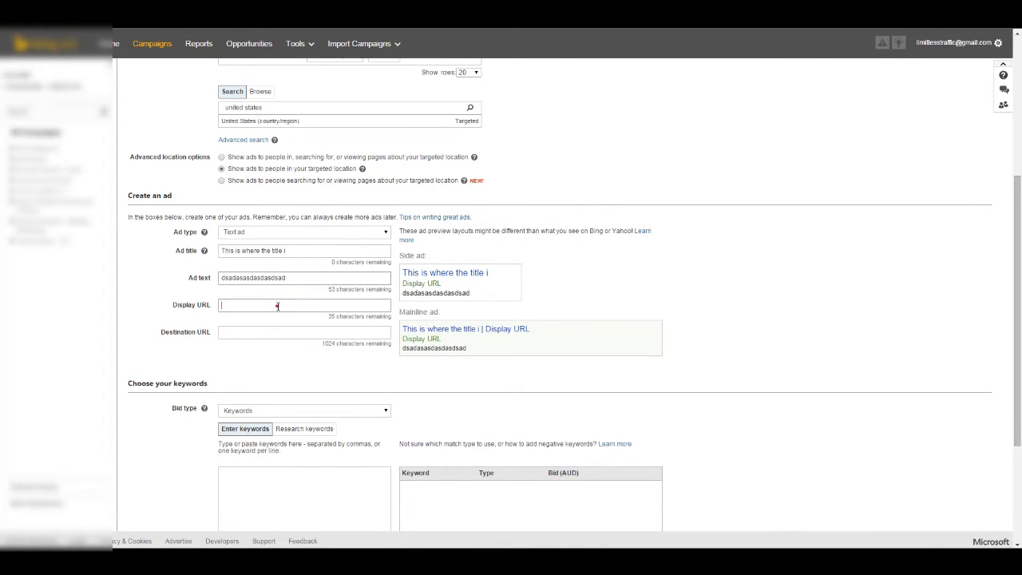
pyautogui.write('dsadasdasdasdas')
pyautogui.click(275, 331)
pyautogui.write('dsadasdasdasdaadasdasds')
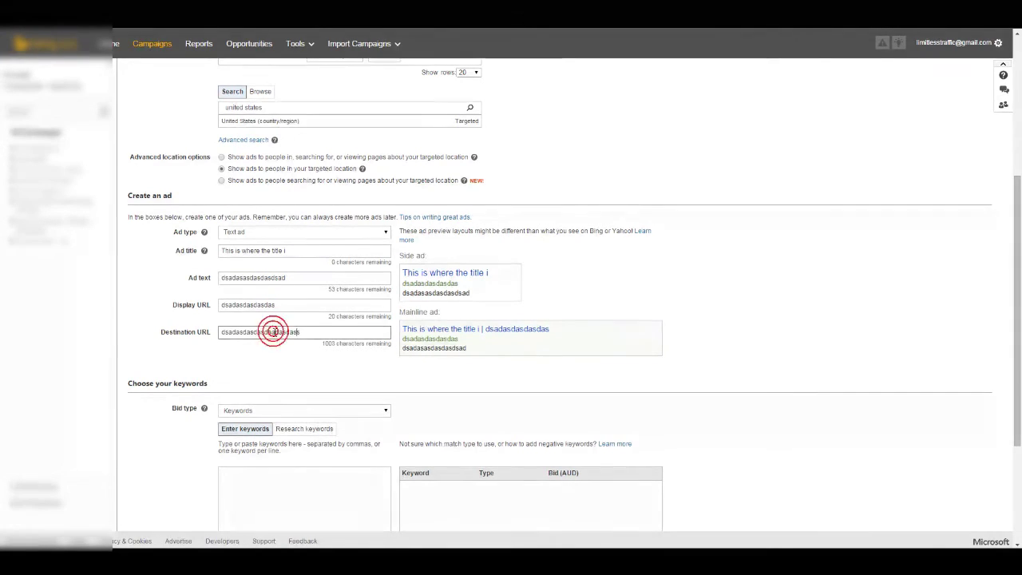
pyautogui.click(590, 401)
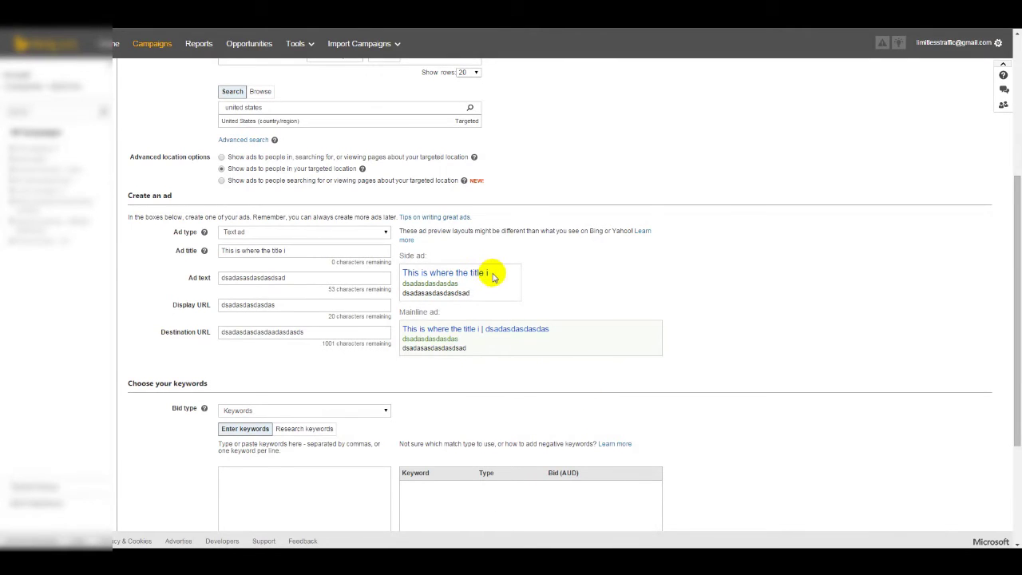
pyautogui.moveTo(488, 273); pyautogui.dragTo(405, 276)
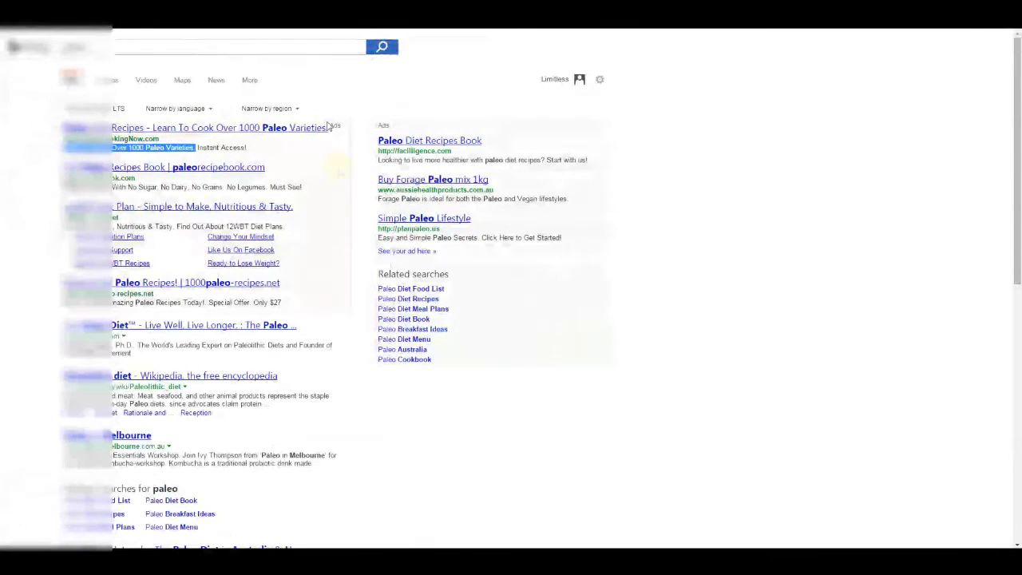
pyautogui.scroll(-1, 263, 151)
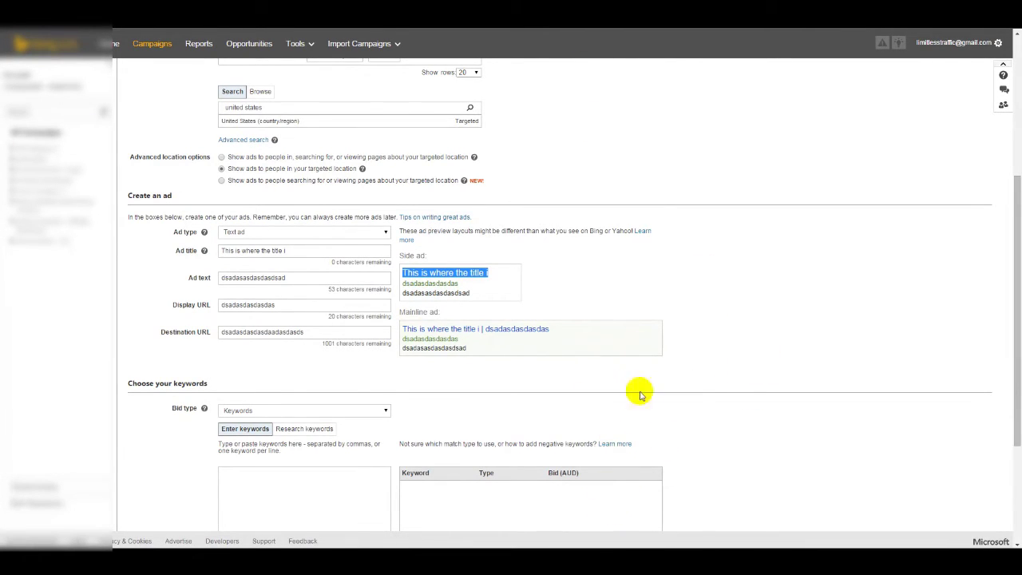
# Step: Copy "Speak Spanish in Minutes" from the Notepad notes and replace the ad title with it
pyautogui.click(629, 558)
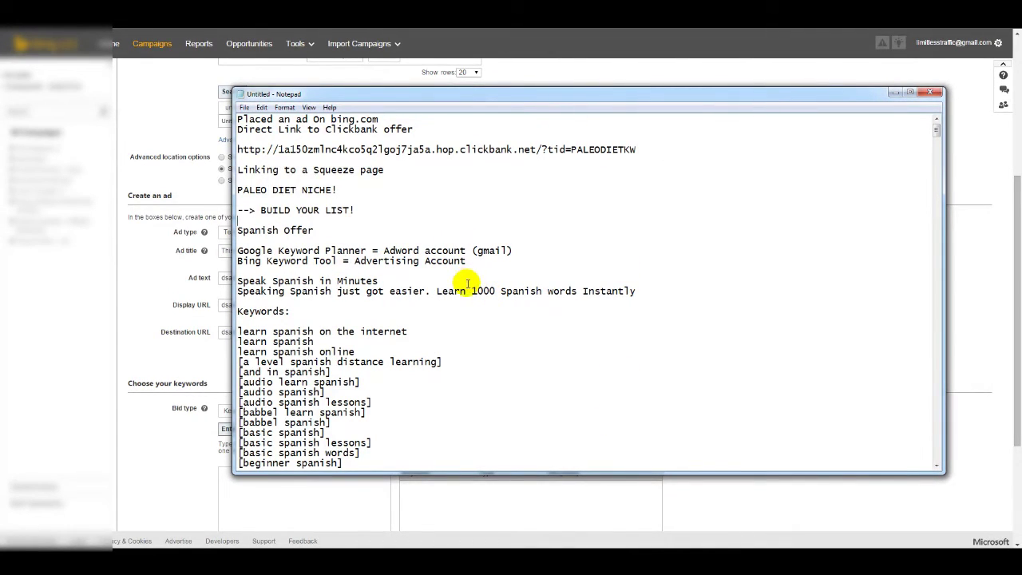
pyautogui.click(383, 281)
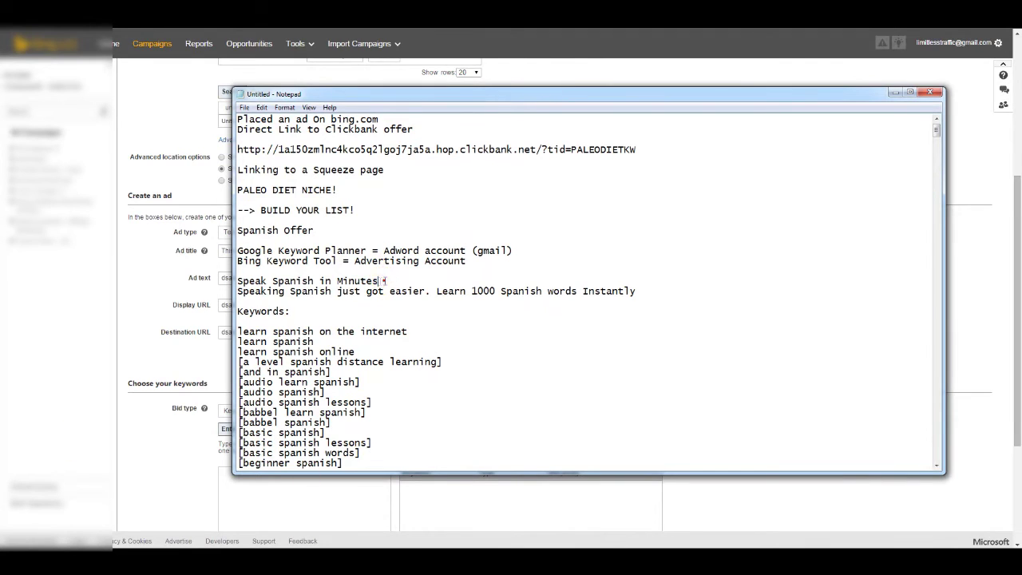
pyautogui.moveTo(383, 281); pyautogui.dragTo(235, 281)
pyautogui.hotkey('ctrl', 'c')
pyautogui.click(221, 280)
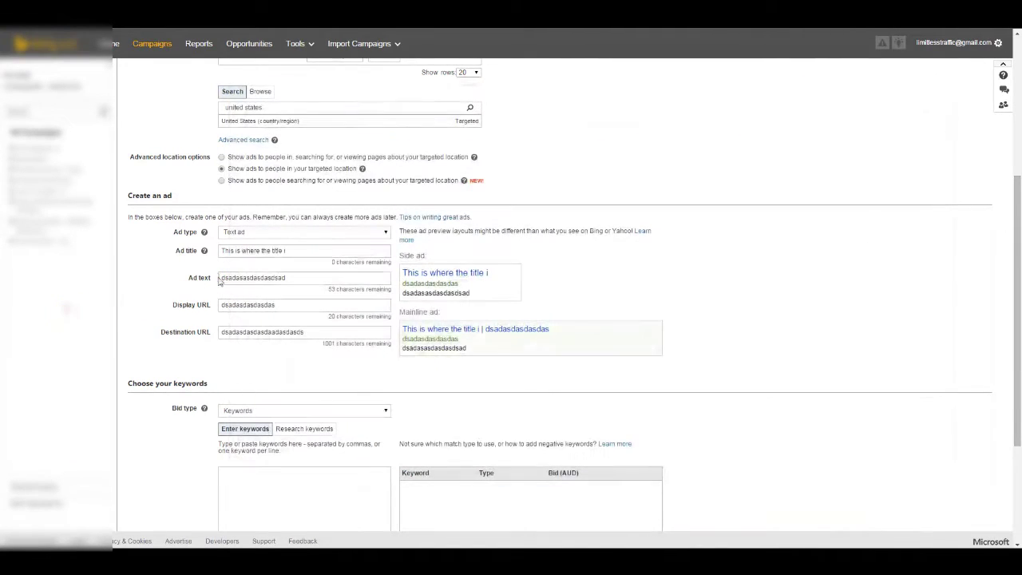
pyautogui.tripleClick(266, 251)
pyautogui.hotkey('ctrl', 'v')
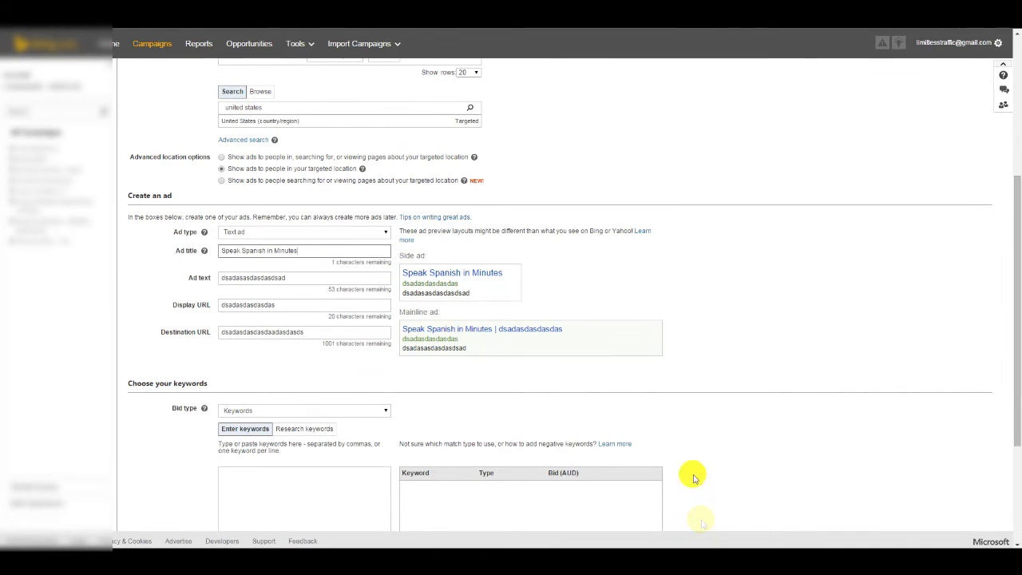
# Step: Replace the ad text with "Speaking Spanish just got easier. Learn 1000 Spanish words Instantly" copied from the Notepad notes
pyautogui.hotkey('alt', 'Tab')
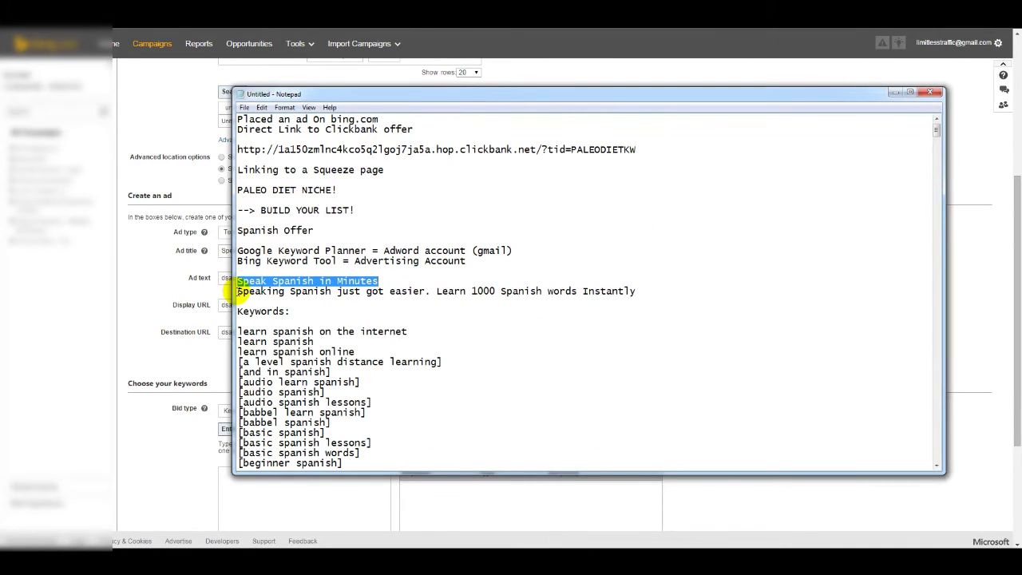
pyautogui.moveTo(237, 293); pyautogui.dragTo(631, 289)
pyautogui.hotkey('ctrl', 'c')
pyautogui.click(60, 379)
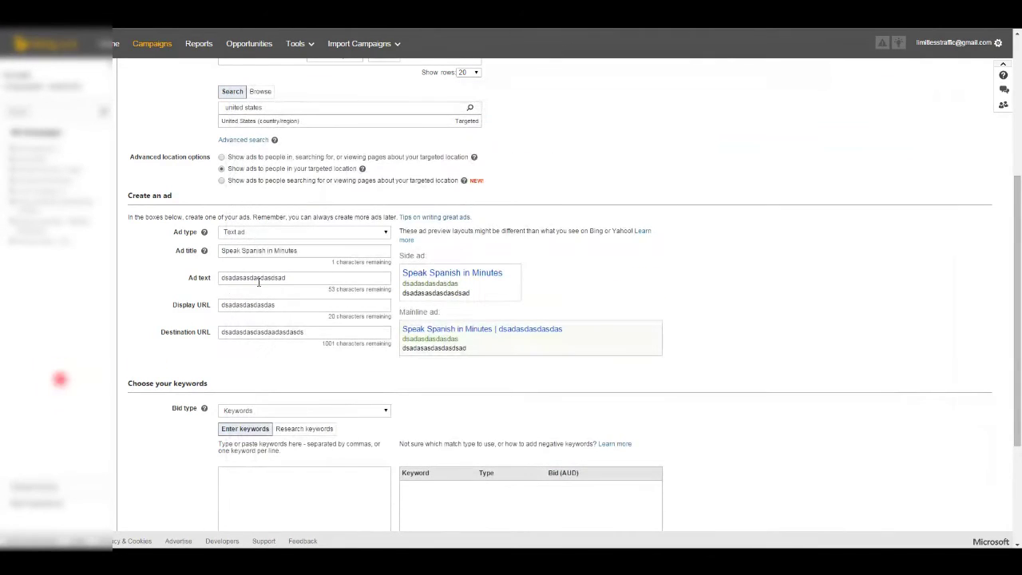
pyautogui.doubleClick(259, 278)
pyautogui.hotkey('ctrl', 'v')
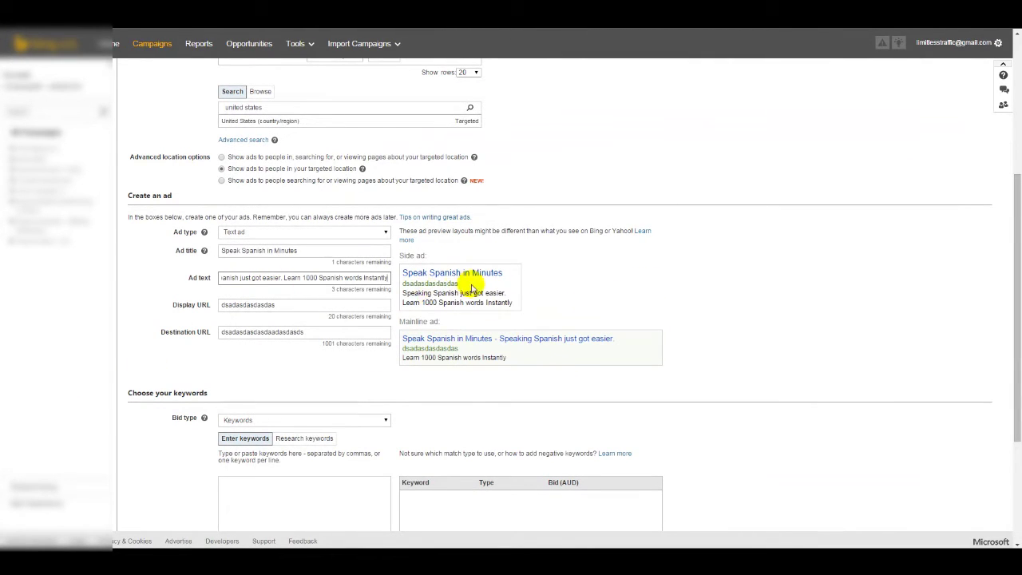
pyautogui.doubleClick(300, 304)
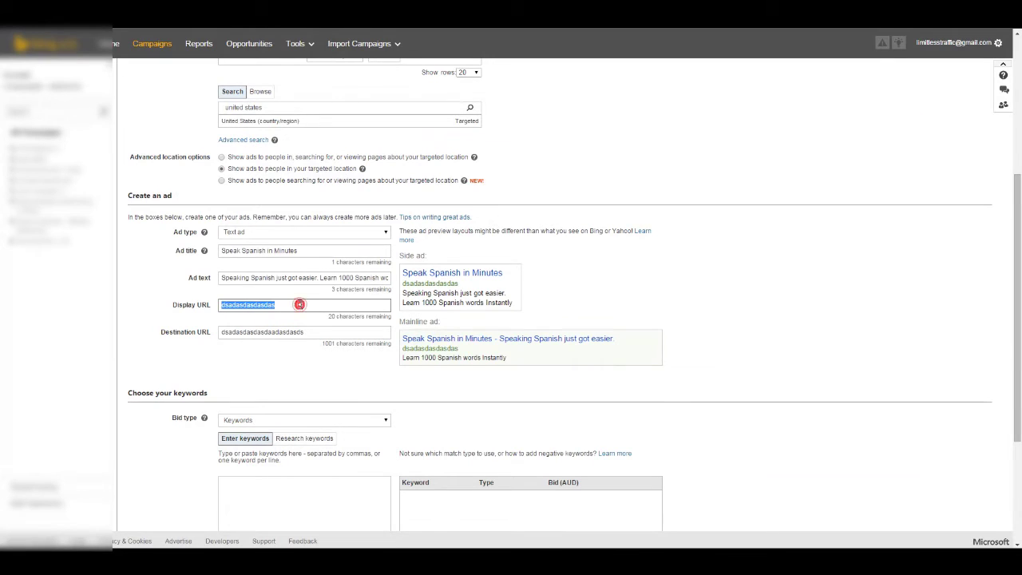
pyautogui.press('BackSpace')
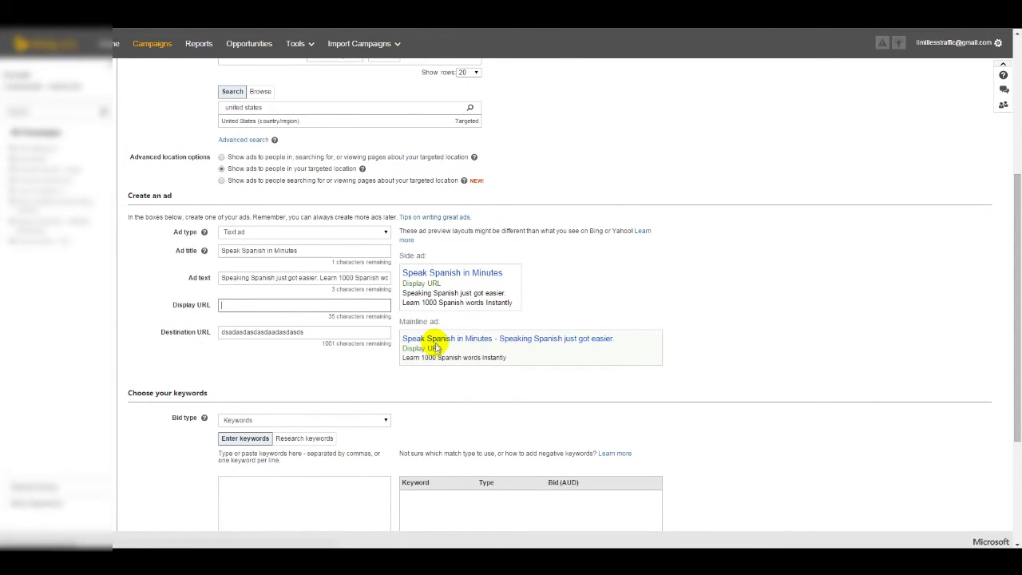
pyautogui.moveTo(441, 349); pyautogui.dragTo(395, 347)
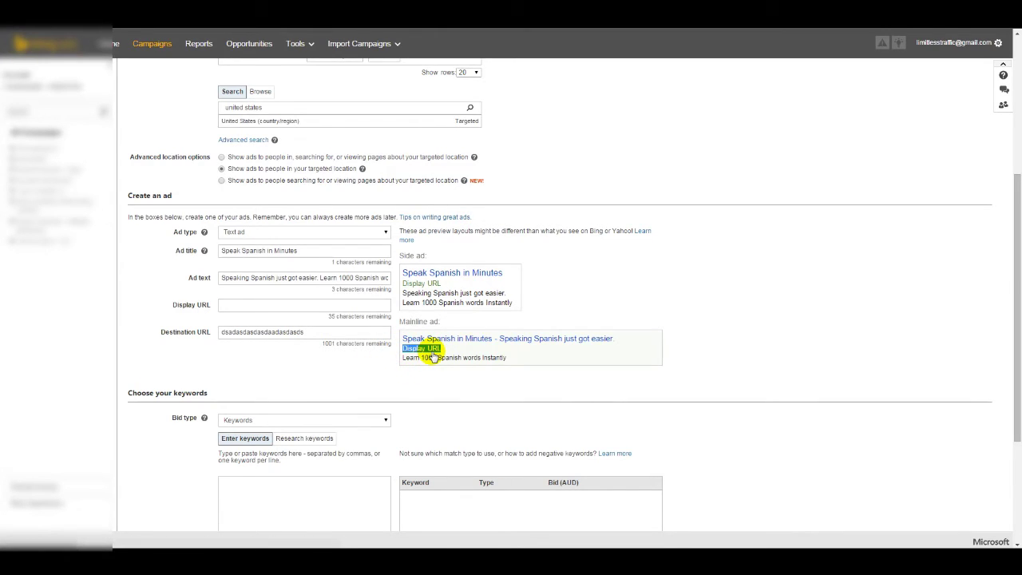
pyautogui.click(324, 306)
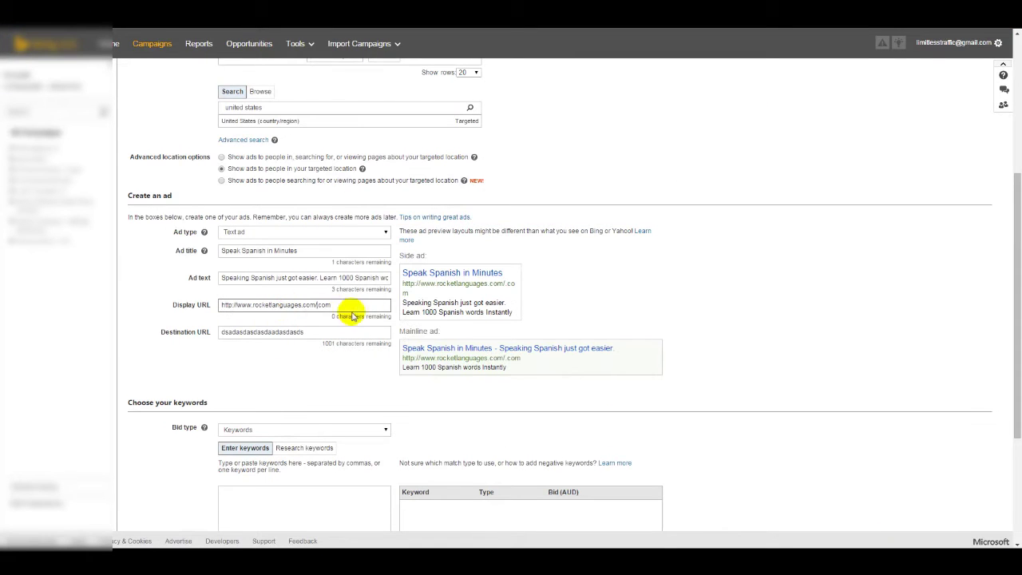
pyautogui.moveTo(359, 304); pyautogui.dragTo(152, 308)
pyautogui.click(358, 304)
pyautogui.press('BackSpace')
pyautogui.press('BackSpace')
pyautogui.press('BackSpace')
pyautogui.press('BackSpace')
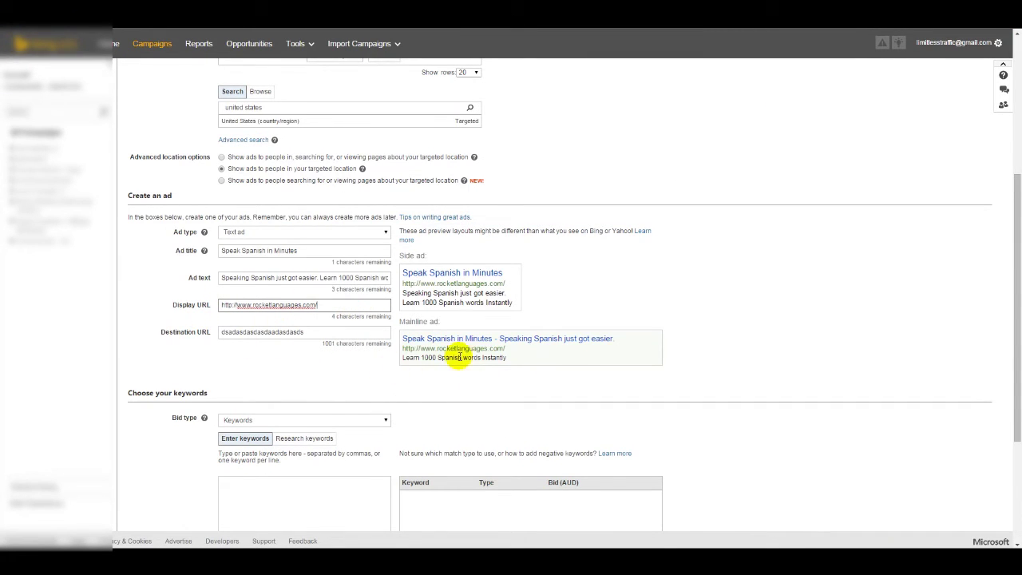
# Step: Generate the Rocket Spanish HopLink in the ClickBank marketplace with the account nickname and tracking ID BING, and set it as the ad's destination URL
pyautogui.doubleClick(331, 331)
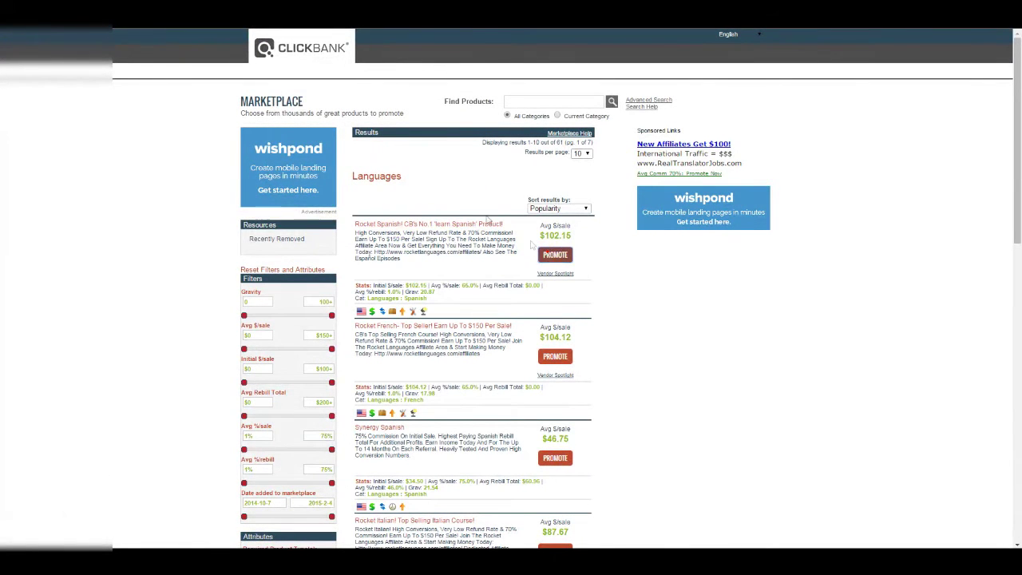
pyautogui.click(555, 254)
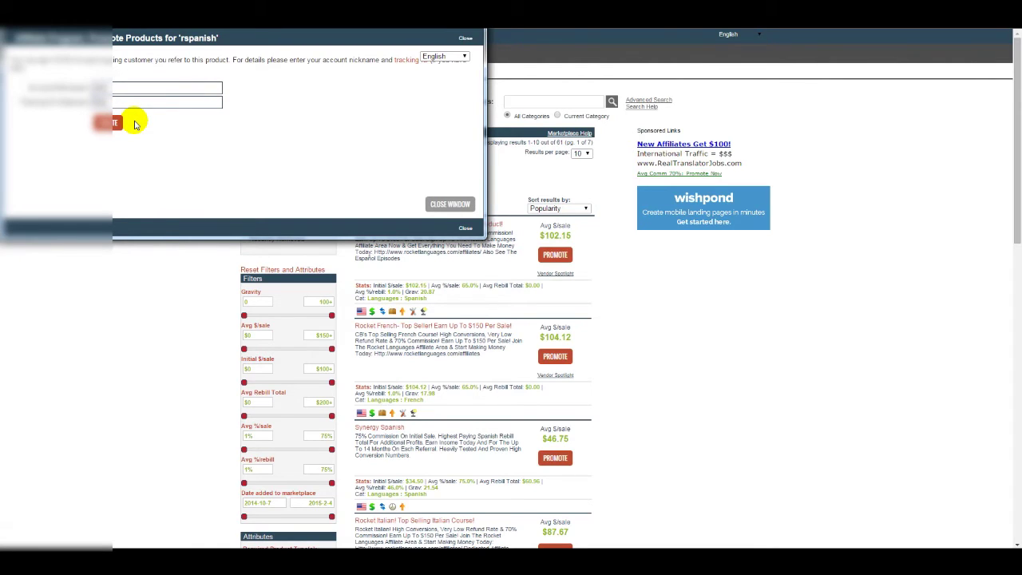
pyautogui.click(108, 122)
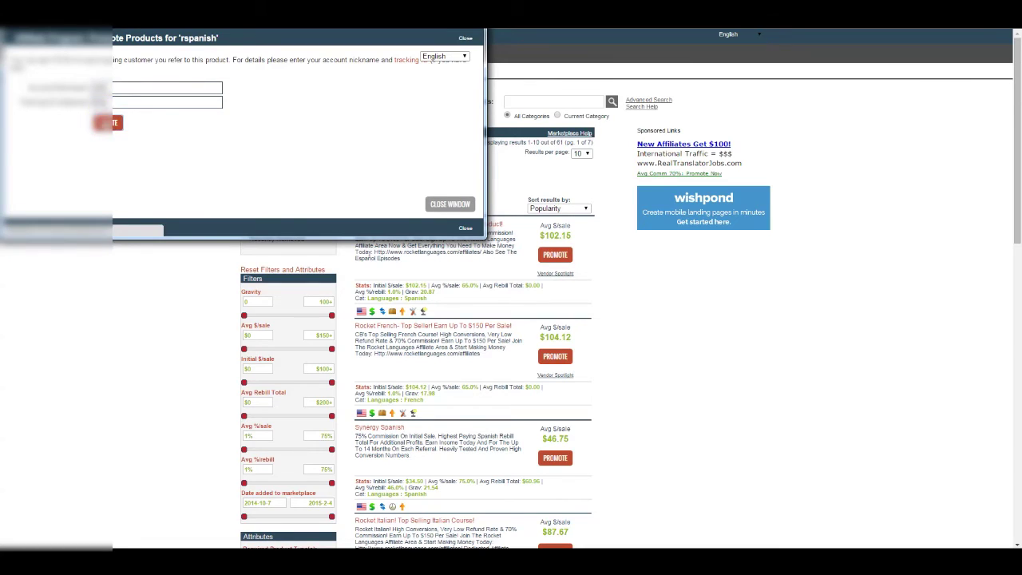
pyautogui.click(173, 89)
pyautogui.write('123')
pyautogui.click(117, 121)
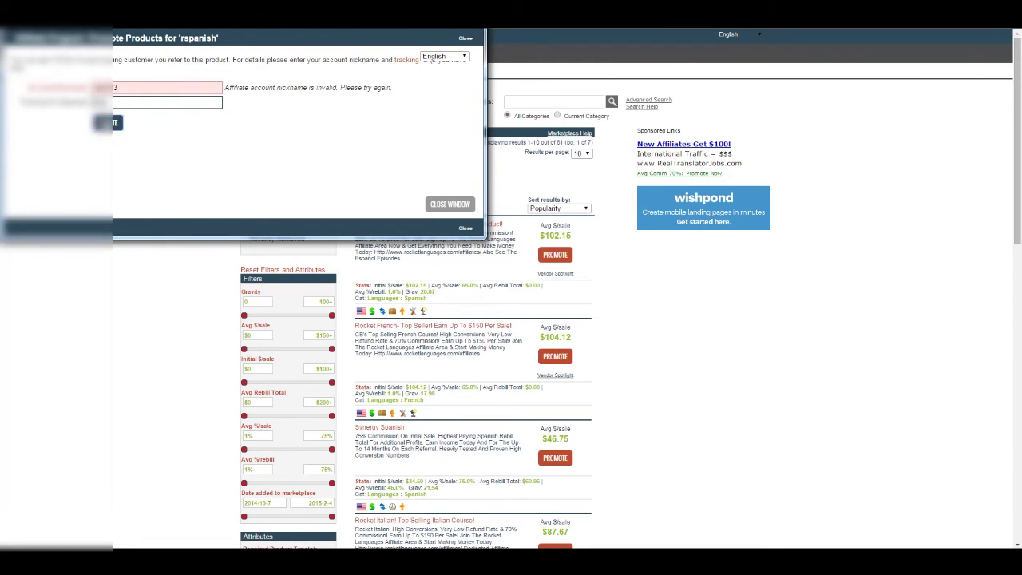
pyautogui.click(152, 79)
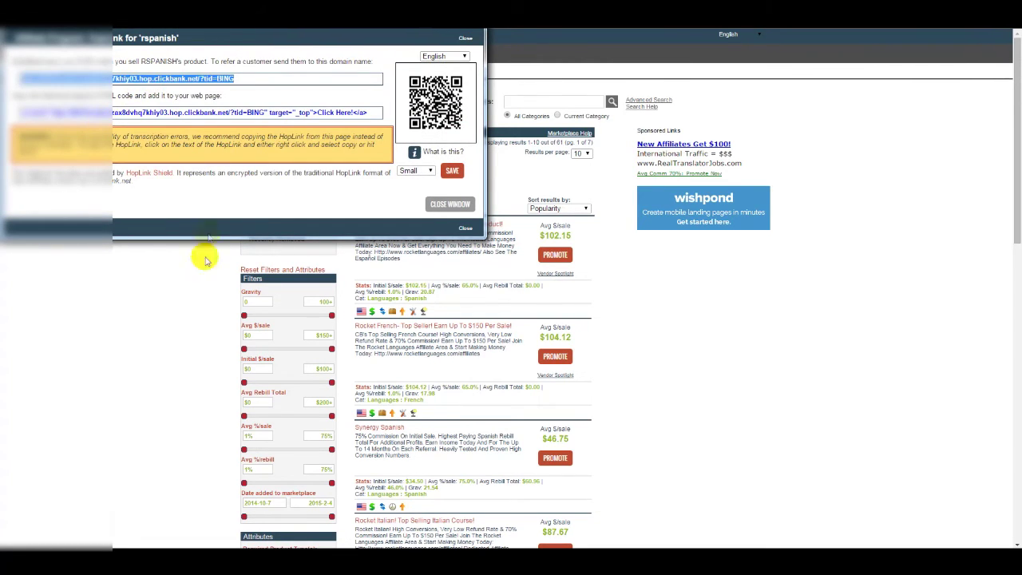
pyautogui.click(150, 296)
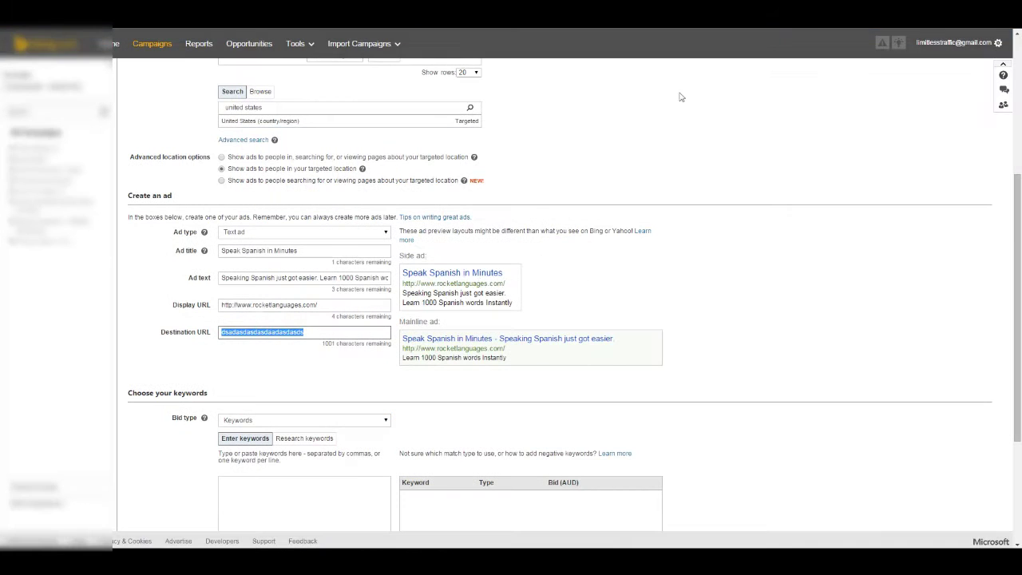
pyautogui.hotkey('ctrl', 'v')
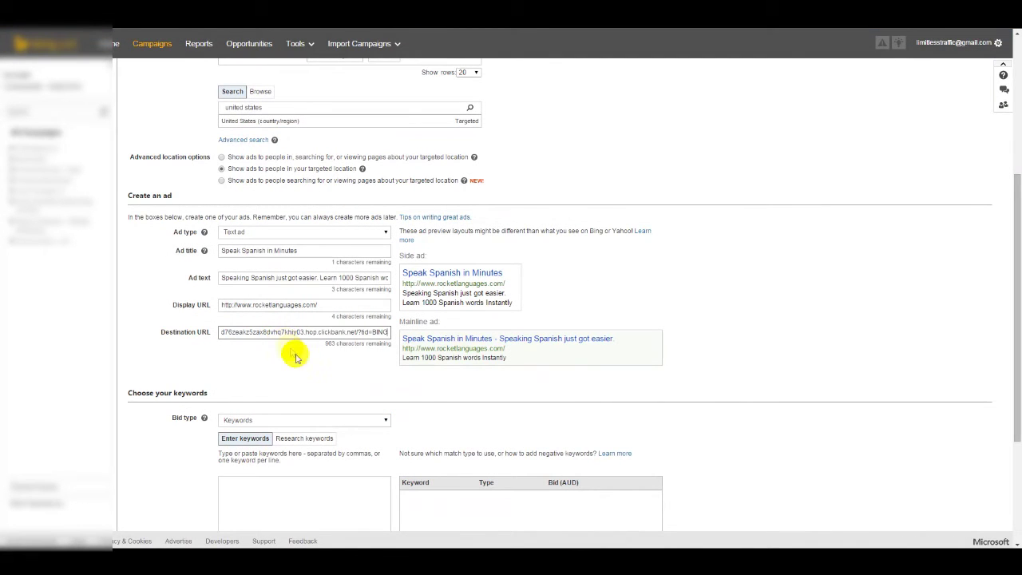
# Step: Copy the keywords from "learn spanish on the internet" through "[free spanish language courses]" in the Notepad notes into the campaign's keyword entry box
pyautogui.scroll(-2, 309, 362)
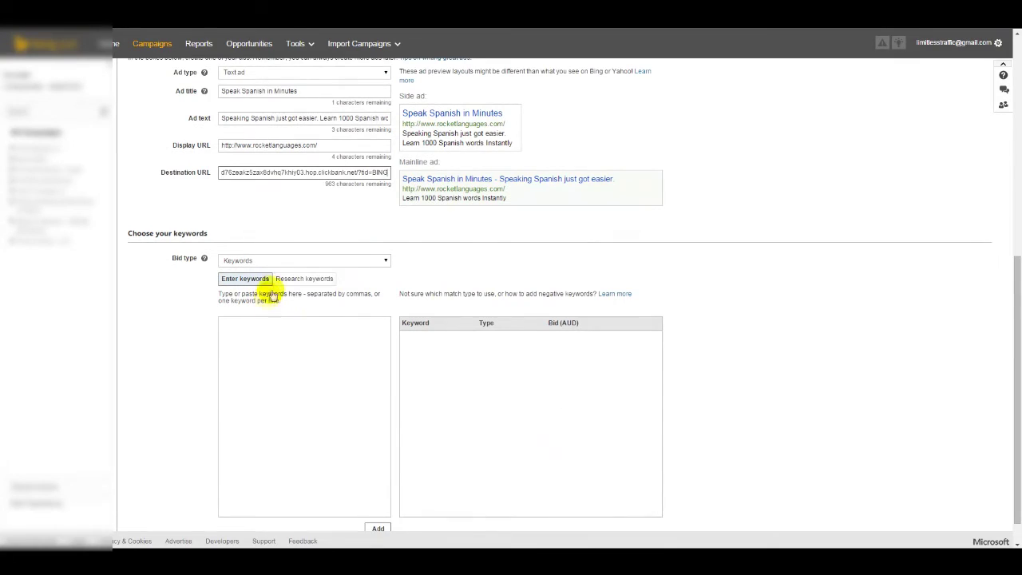
pyautogui.click(246, 347)
pyautogui.hotkey('alt', 'Tab')
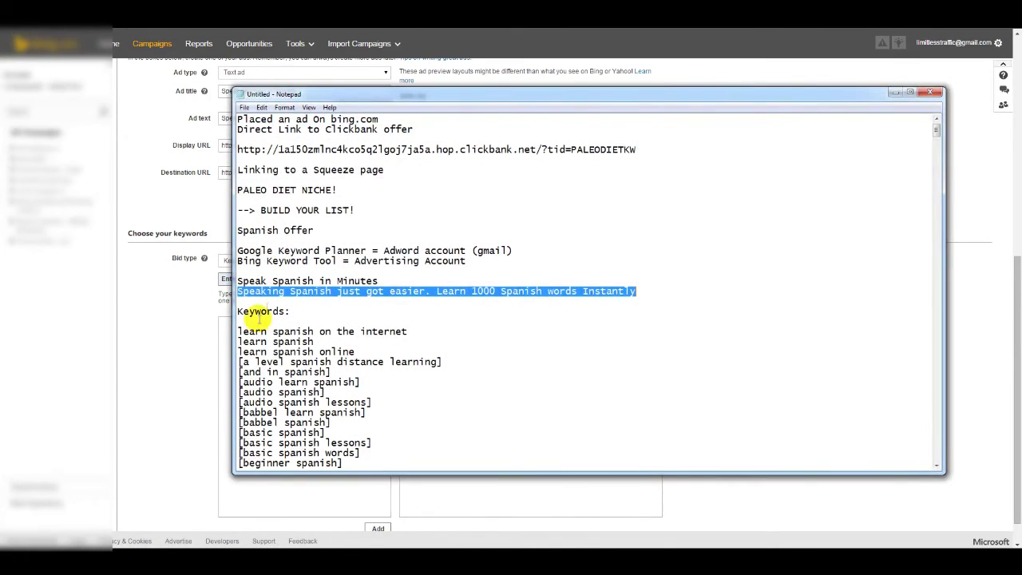
pyautogui.moveTo(239, 327); pyautogui.dragTo(440, 368)
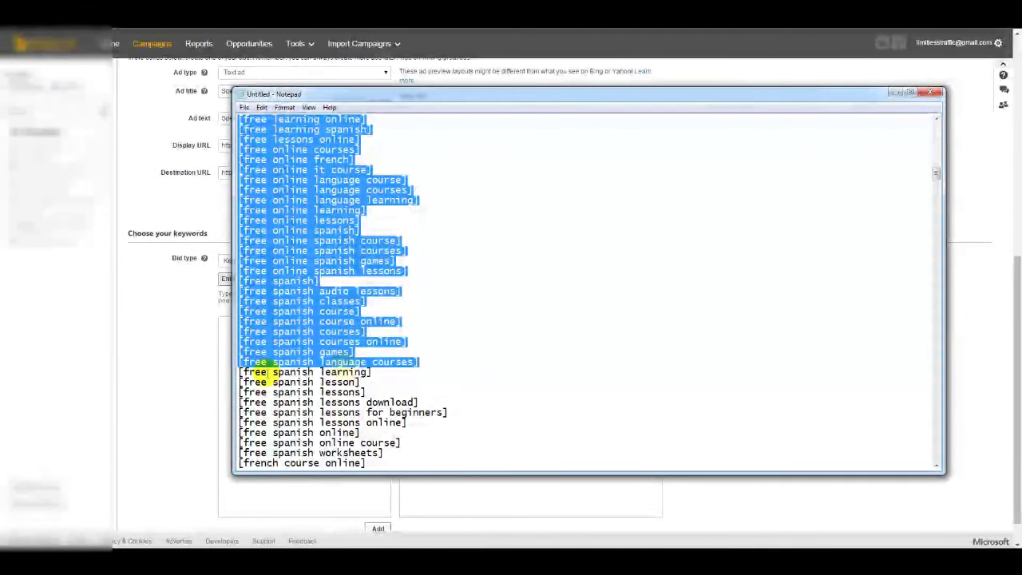
pyautogui.hotkey('ctrl', 'c')
pyautogui.hotkey('alt', 'Tab')
pyautogui.hotkey('ctrl', 'v')
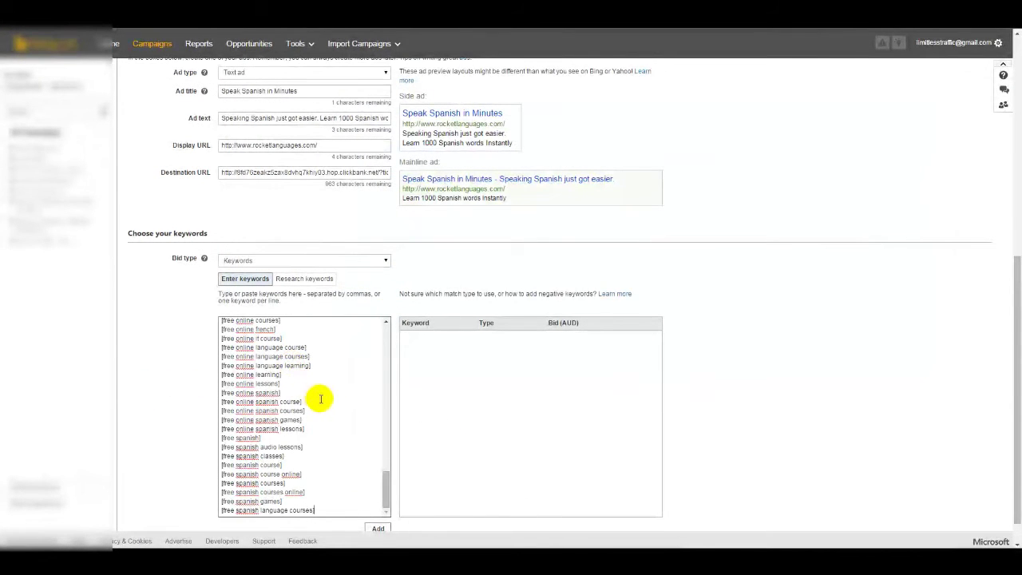
# Step: Review the pasted keyword list from beginning to end, checking the plain and bracketed entries
pyautogui.moveTo(388, 483); pyautogui.dragTo(383, 327)
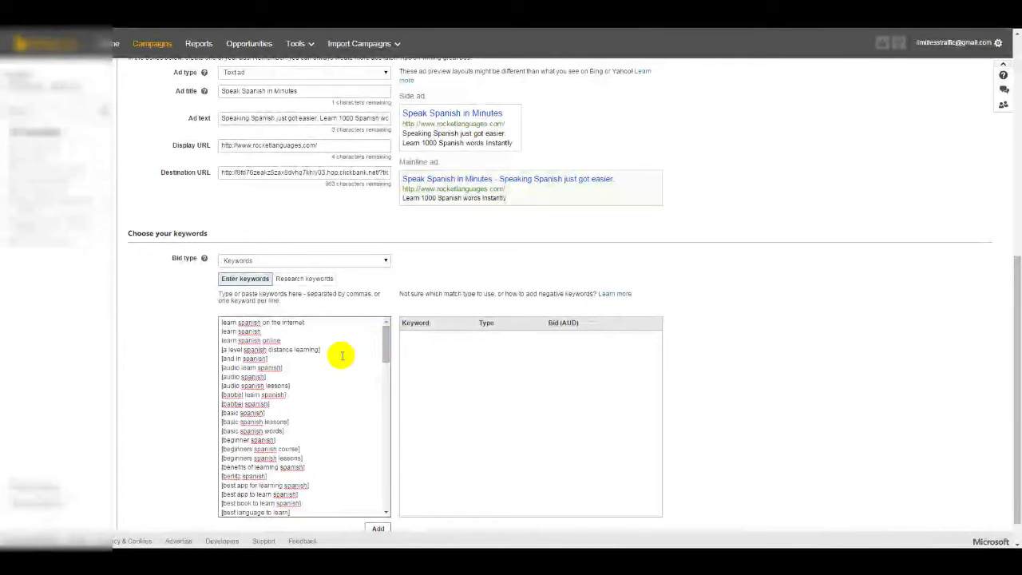
pyautogui.scroll(-2, 342, 355)
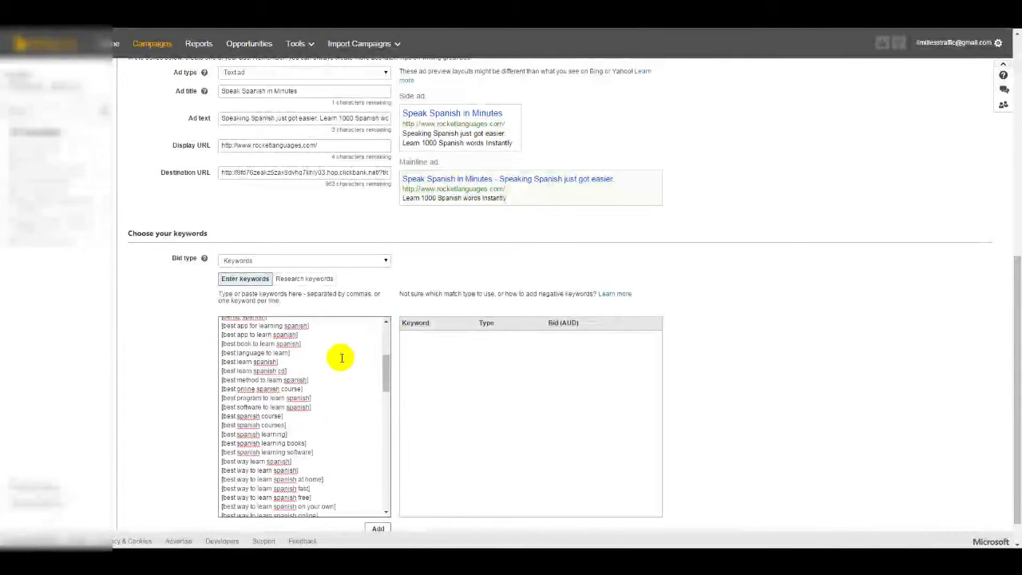
pyautogui.doubleClick(324, 415)
pyautogui.scroll(-4, 325, 416)
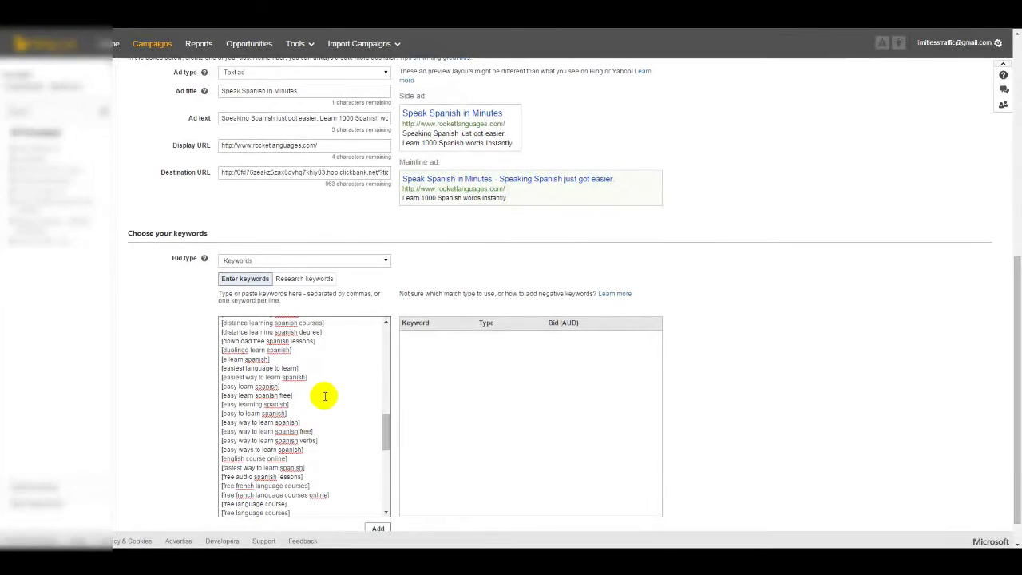
pyautogui.scroll(-5, 324, 396)
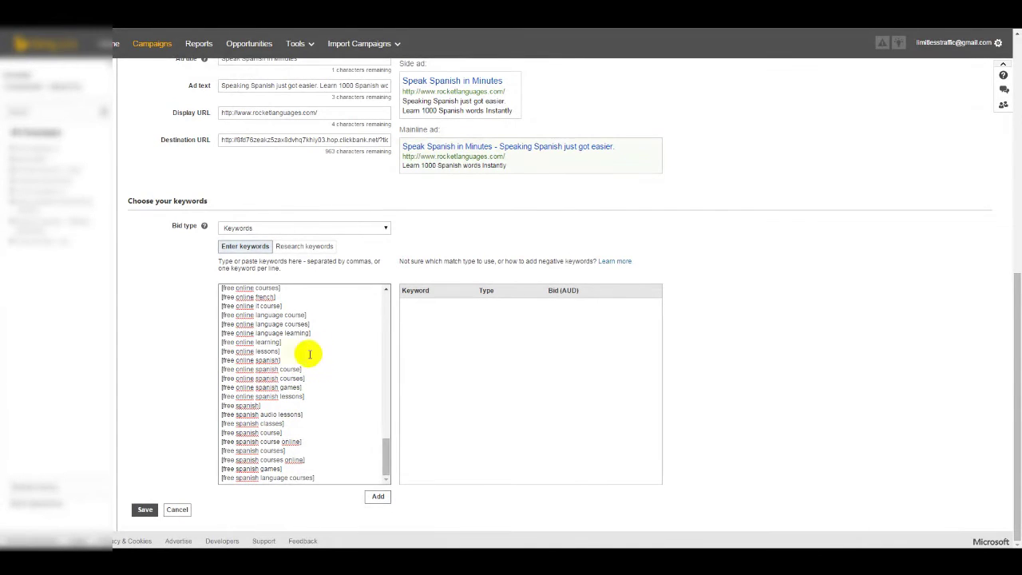
pyautogui.scroll(5, 303, 355)
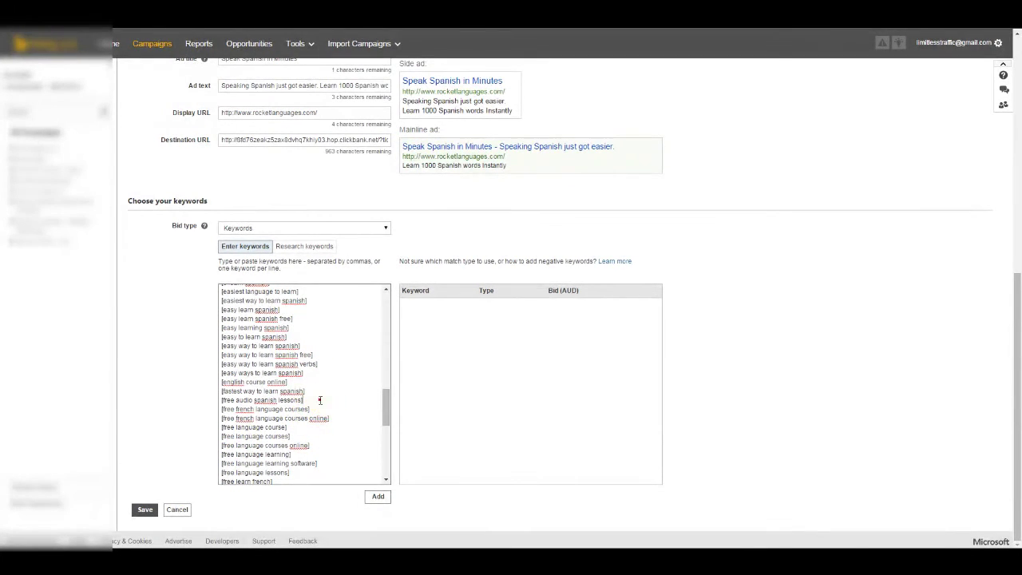
pyautogui.scroll(-4, 325, 440)
pyautogui.moveTo(319, 399); pyautogui.dragTo(320, 463)
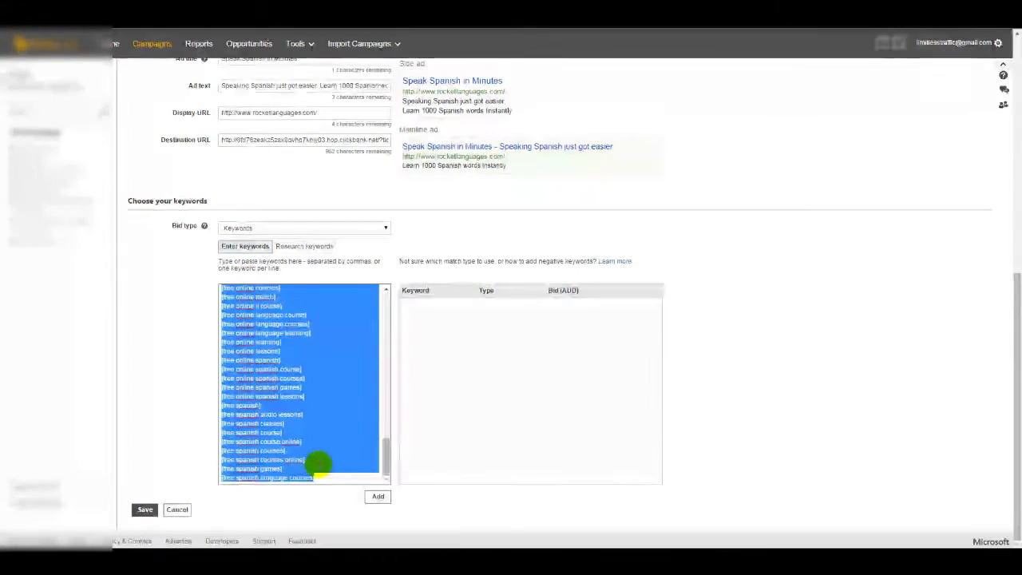
pyautogui.rightClick(220, 387)
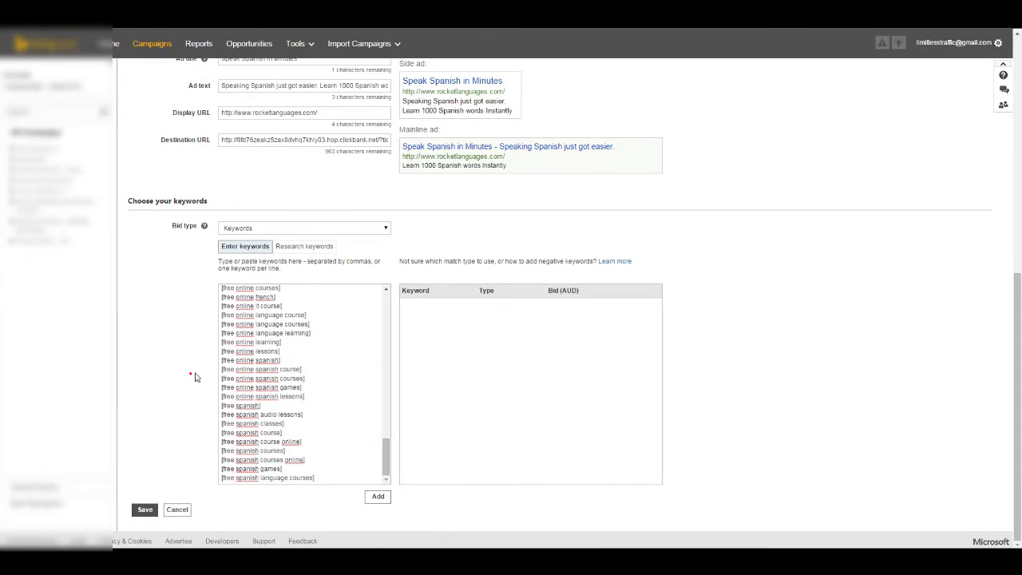
pyautogui.keyDown('shift'); pyautogui.click(319, 479); pyautogui.keyUp('shift')
pyautogui.keyDown('shift'); pyautogui.click(214, 289); pyautogui.keyUp('shift')
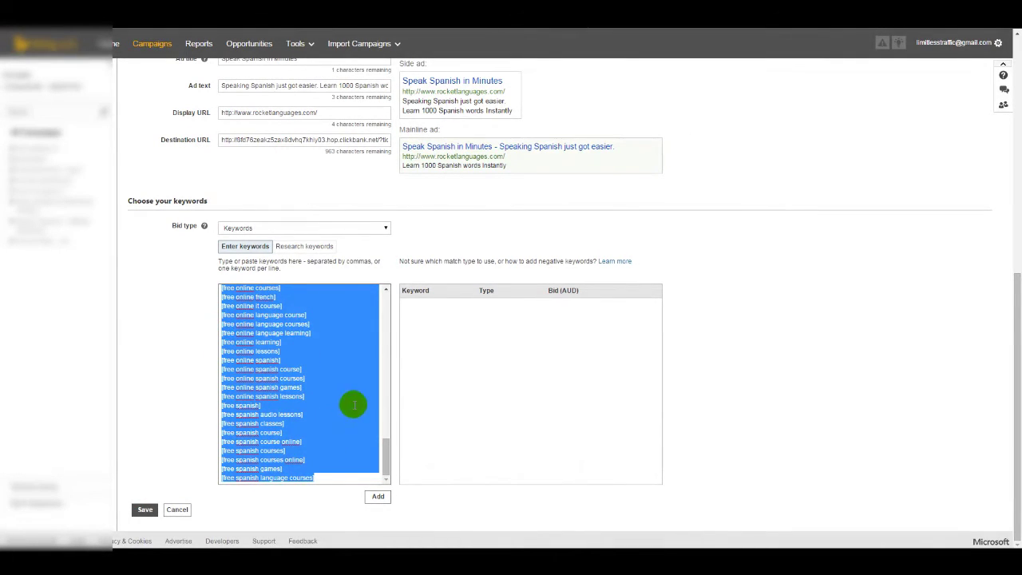
# Step: Add the entered keywords to the campaign's keyword list and check their match types and suggested bids
pyautogui.click(378, 500)
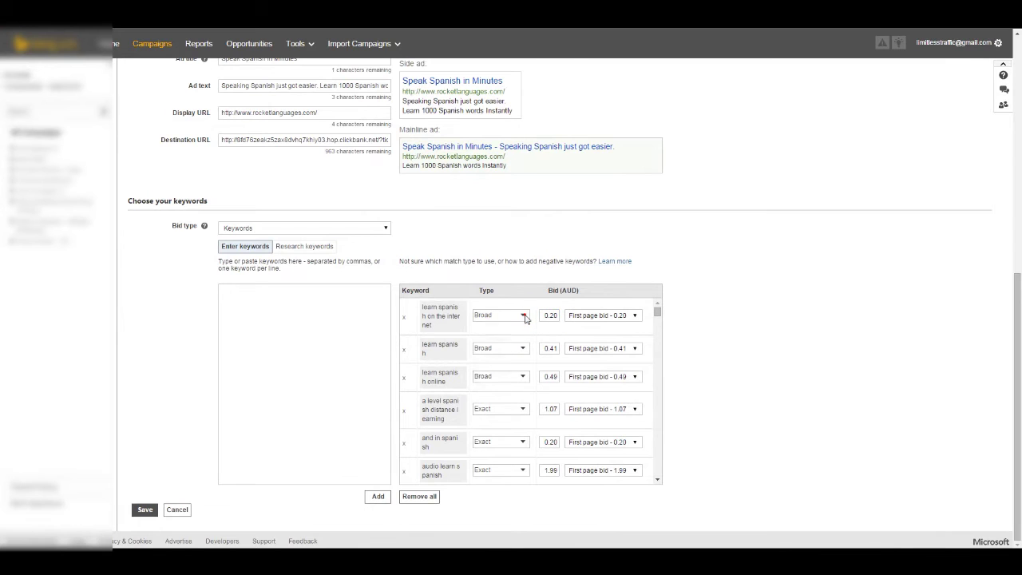
pyautogui.click(524, 316)
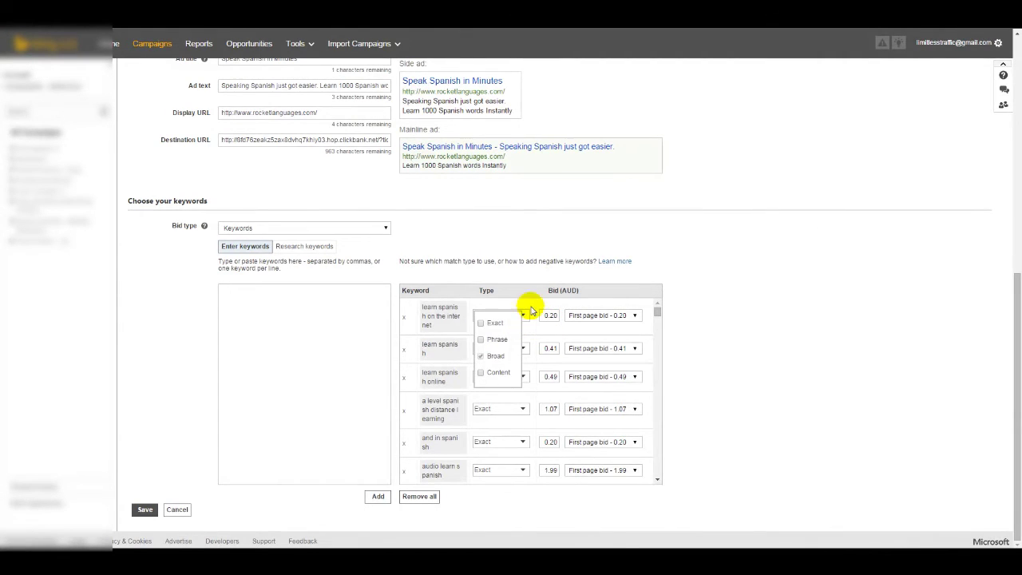
pyautogui.click(528, 301)
pyautogui.moveTo(655, 312); pyautogui.dragTo(659, 474)
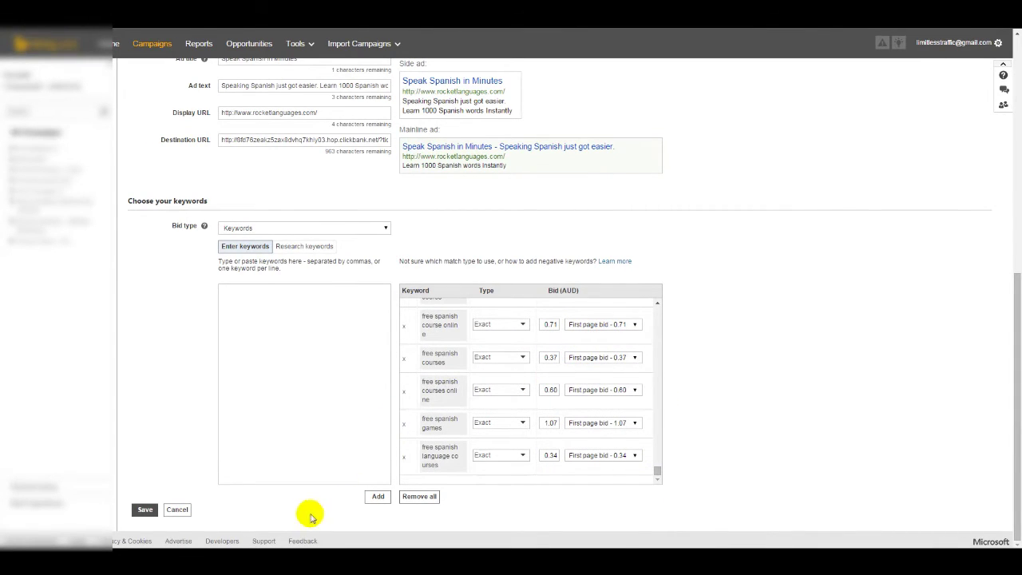
# Step: Try to save the campaign, and set both the search network bid and the content network bid to 0.51 AUD
pyautogui.click(144, 509)
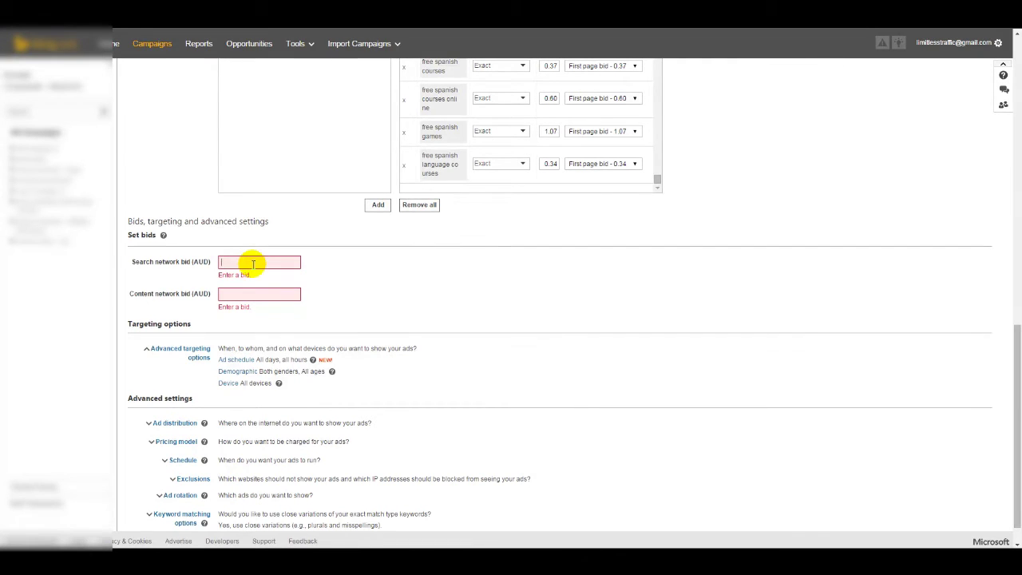
pyautogui.click(252, 264)
pyautogui.write('0.51')
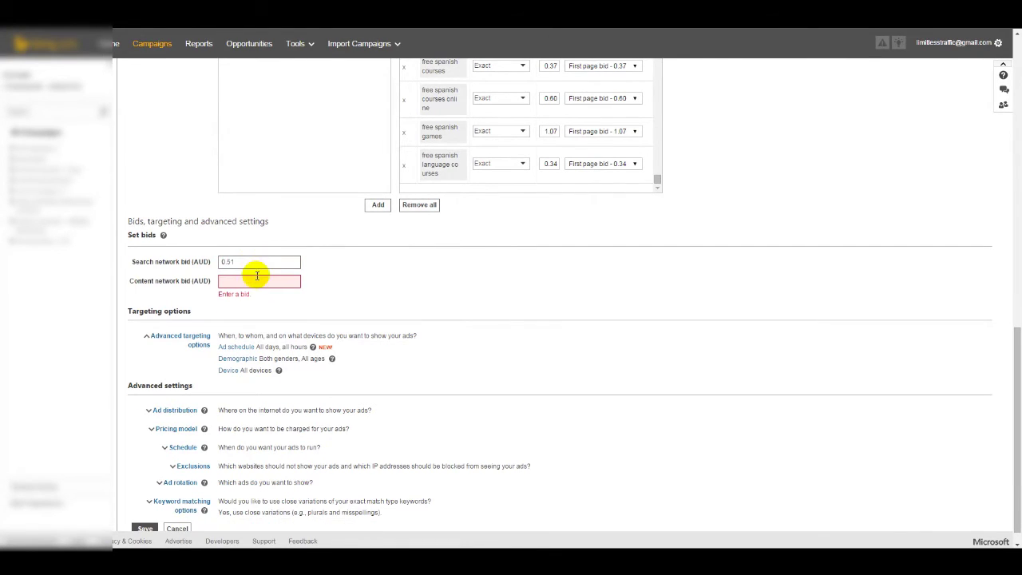
pyautogui.click(257, 275)
pyautogui.write('0.51')
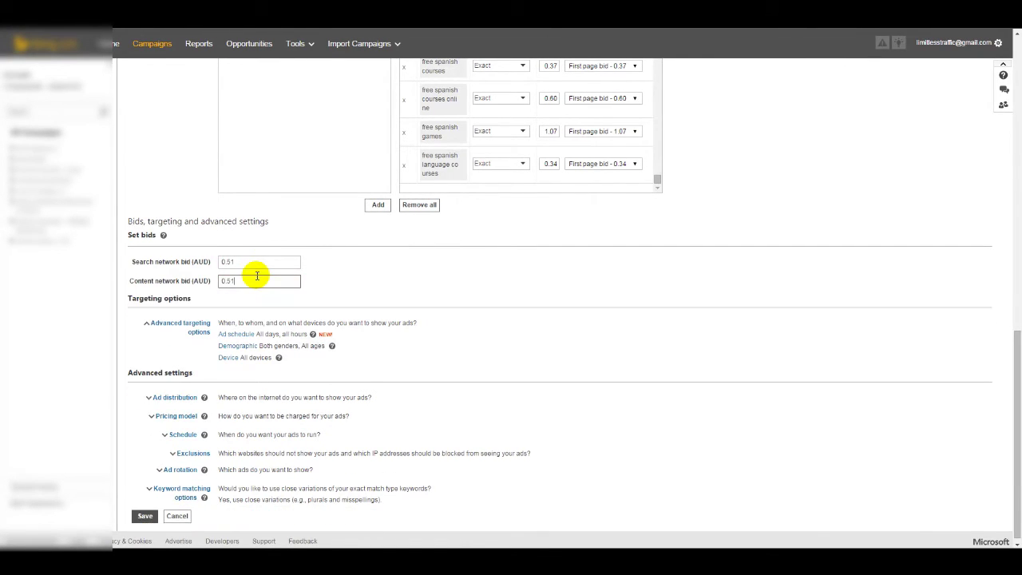
pyautogui.click(332, 278)
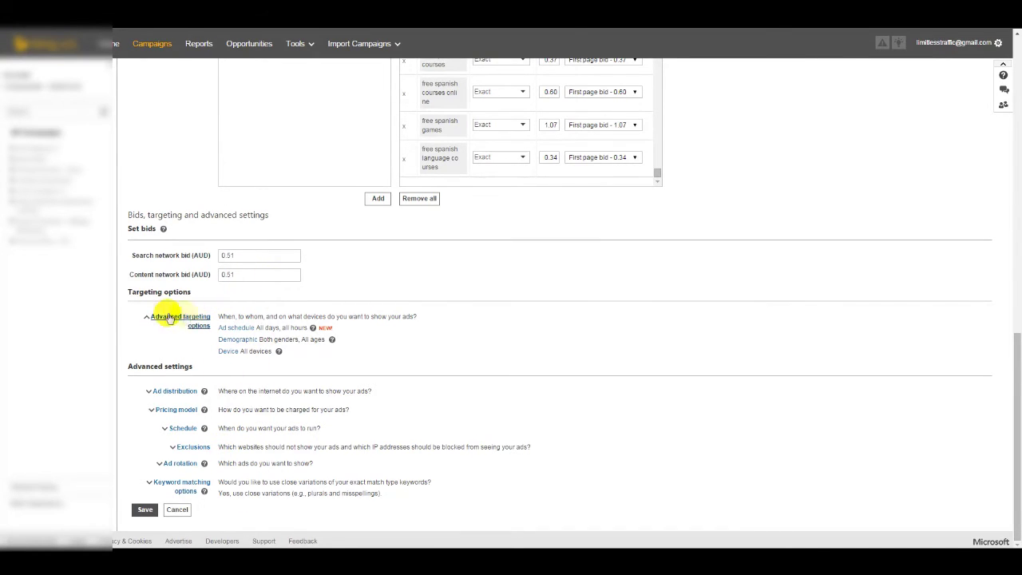
# Step: Check the demographic targeting and exclude smartphones so the ads target only desktops and tablets
pyautogui.click(244, 342)
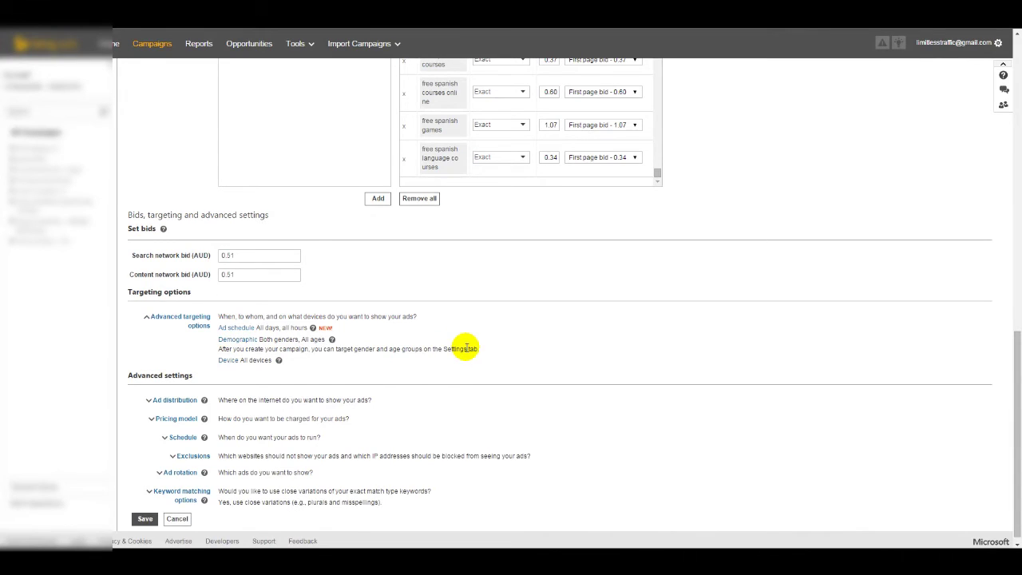
pyautogui.click(228, 360)
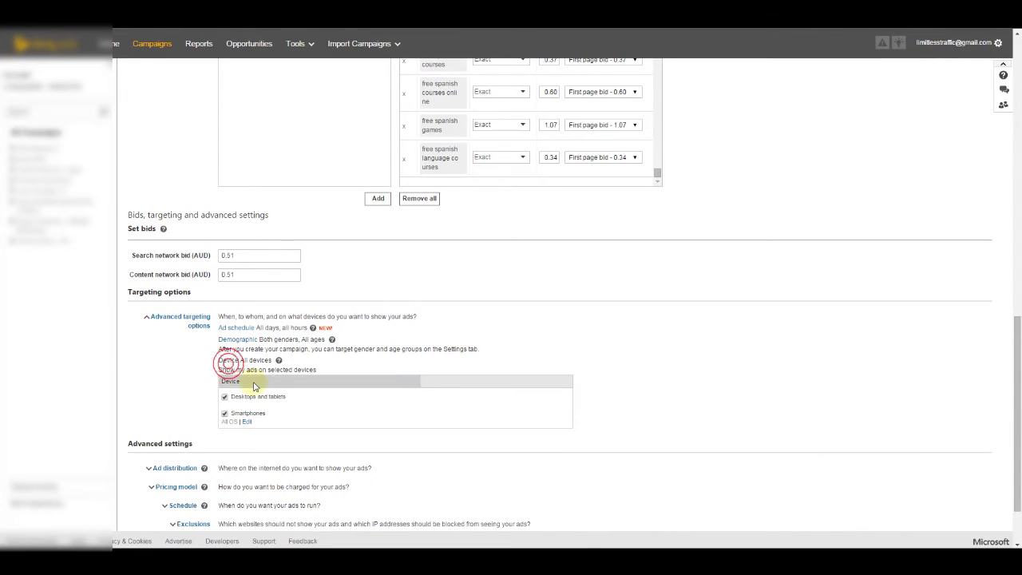
pyautogui.click(244, 414)
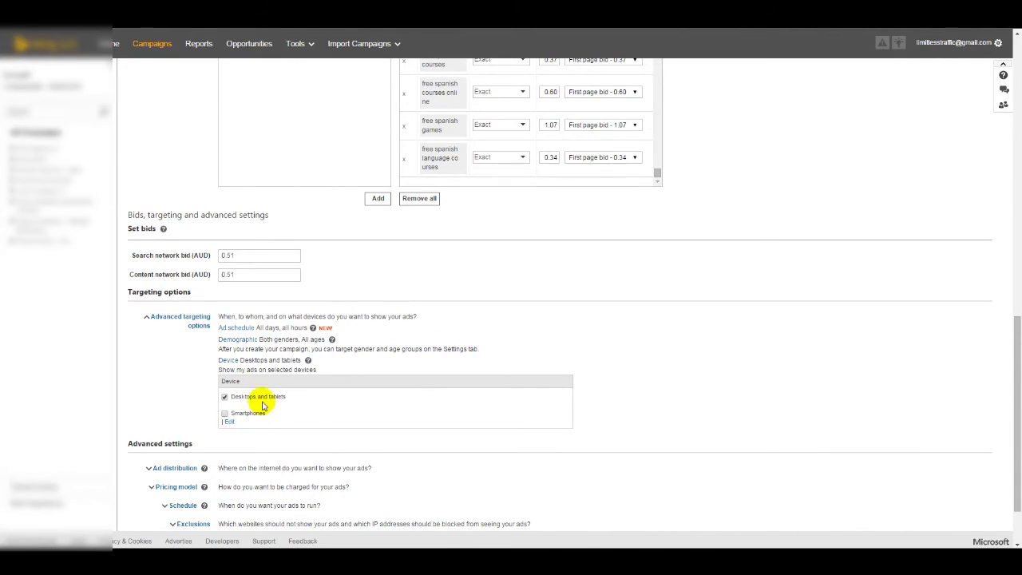
pyautogui.click(174, 376)
pyautogui.scroll(-1, 175, 377)
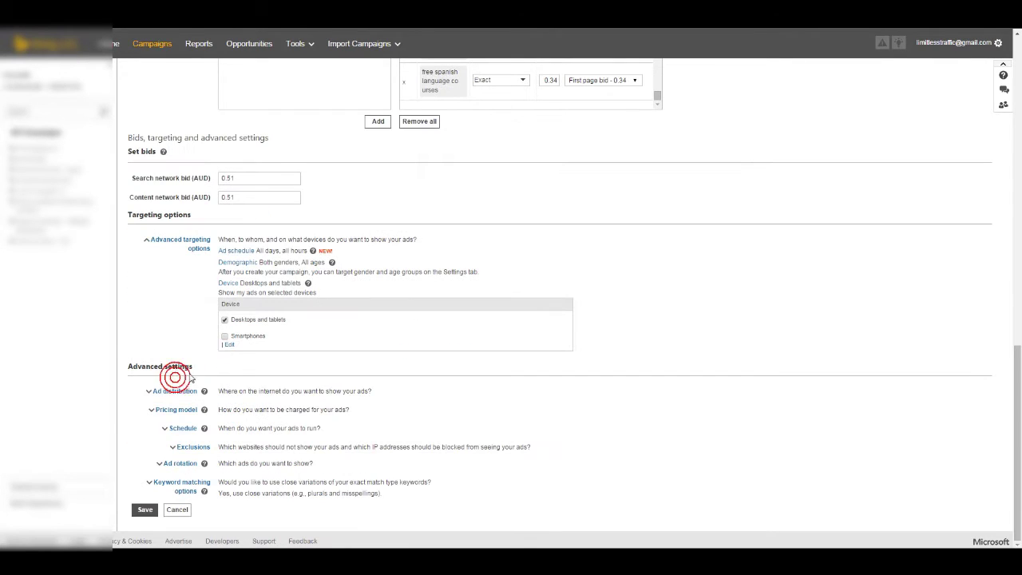
# Step: Exclude the content network from ad distribution and try the narrower search options, keeping all search networks selected
pyautogui.click(168, 390)
pyautogui.scroll(-1, 213, 312)
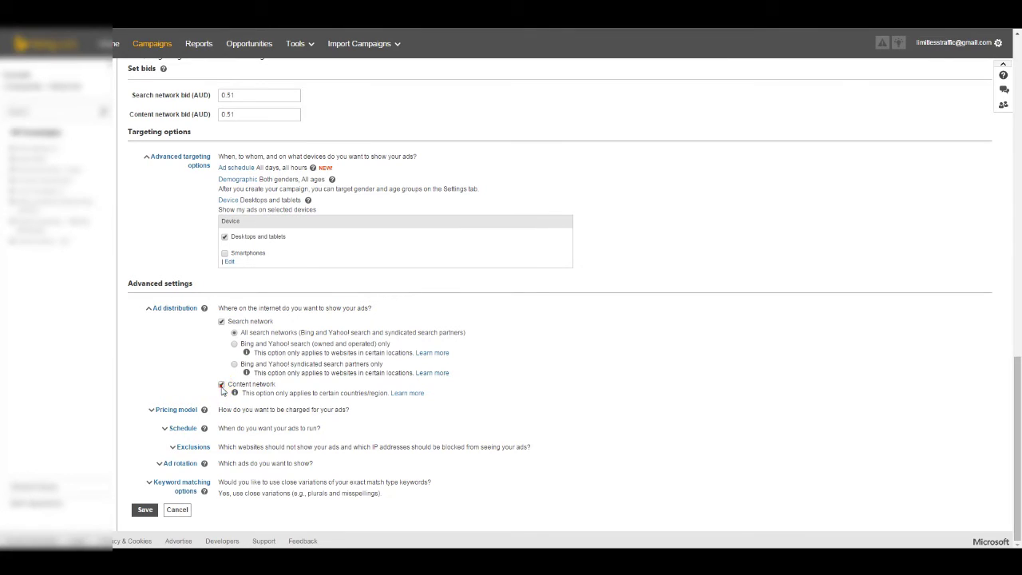
pyautogui.click(221, 385)
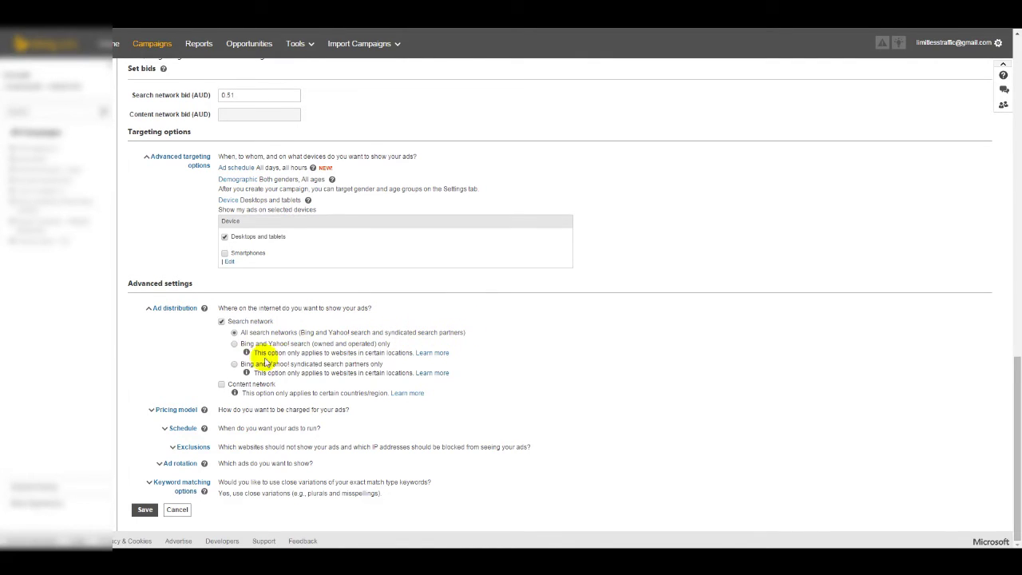
pyautogui.click(234, 344)
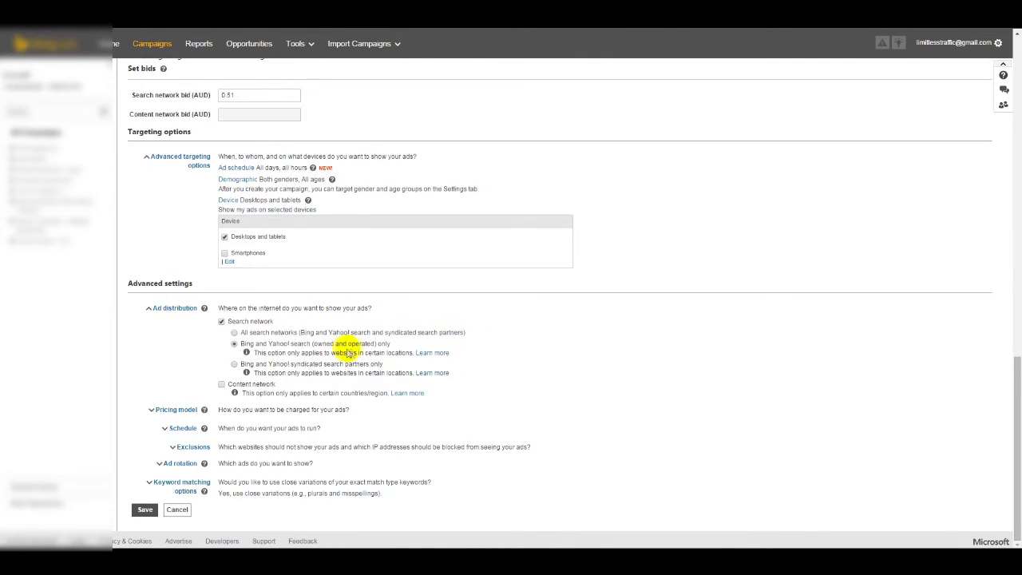
pyautogui.click(234, 364)
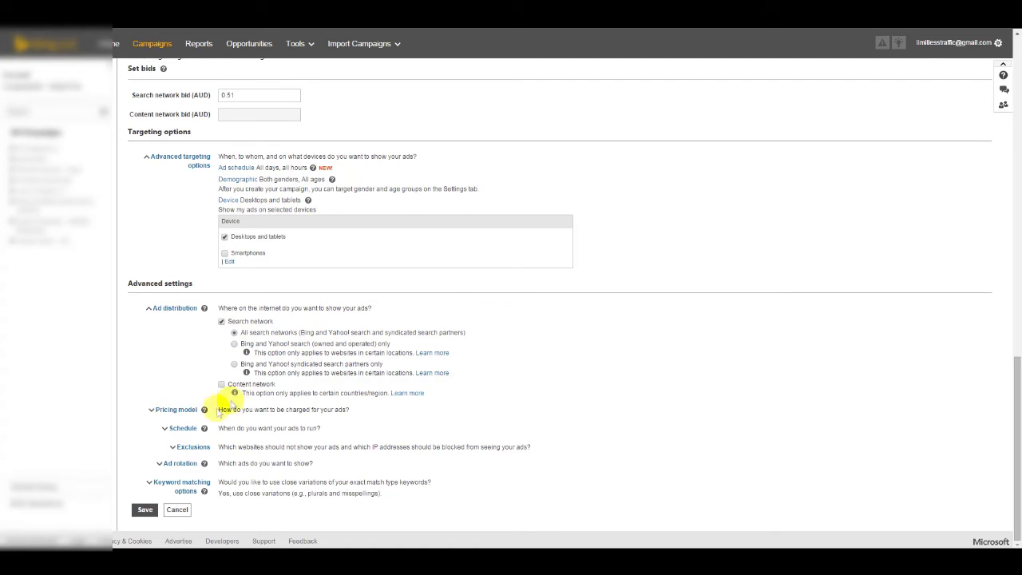
# Step: Examine the pricing model and the website and IP exclusion settings
pyautogui.click(179, 410)
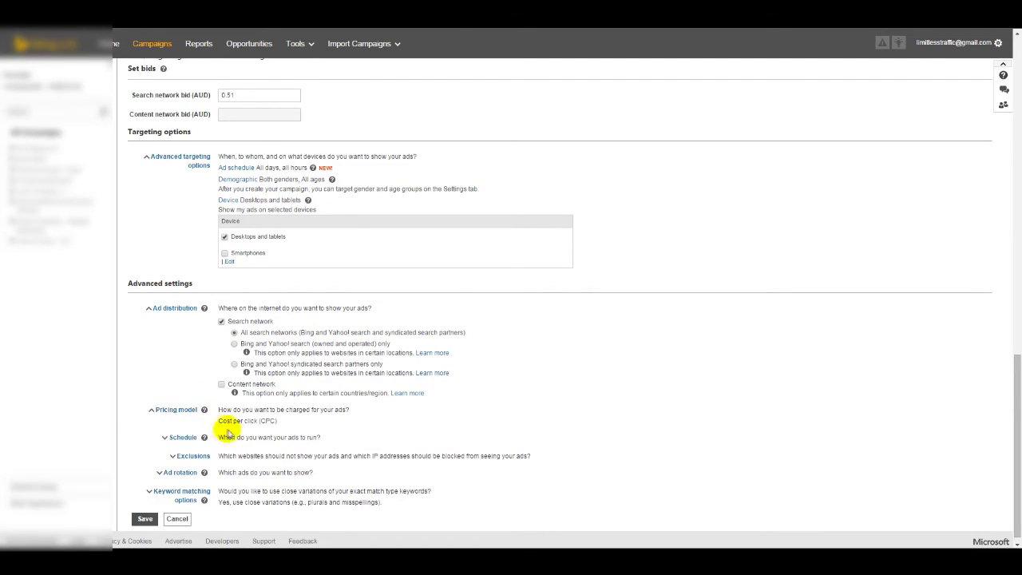
pyautogui.scroll(-1, 288, 407)
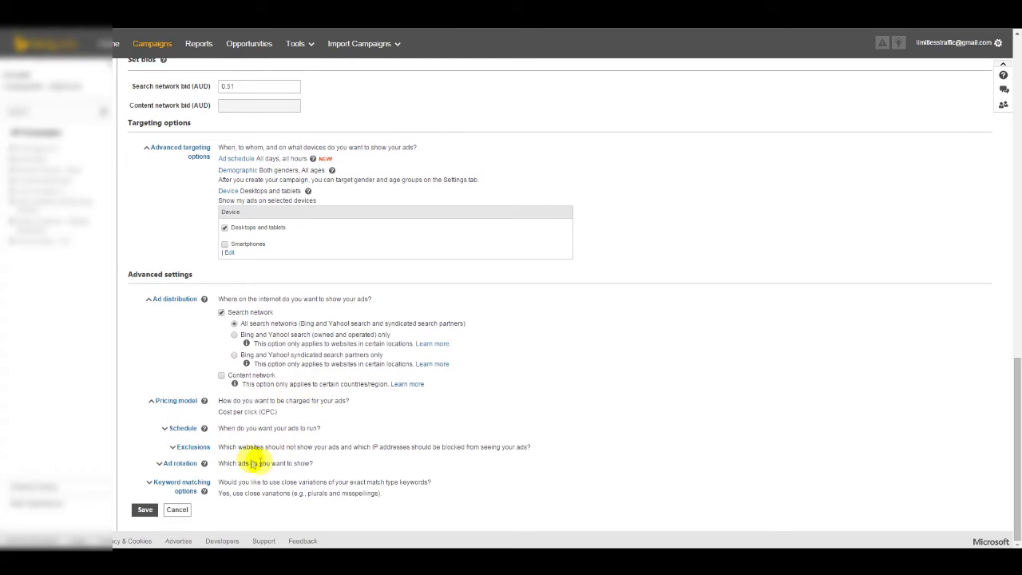
pyautogui.click(191, 449)
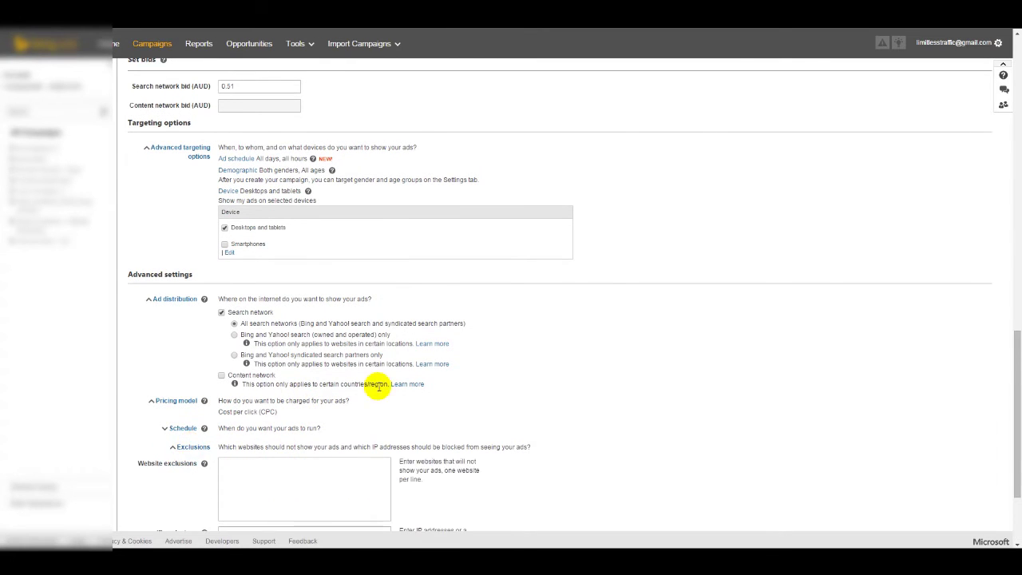
pyautogui.scroll(-2, 377, 386)
pyautogui.click(313, 340)
pyautogui.click(291, 426)
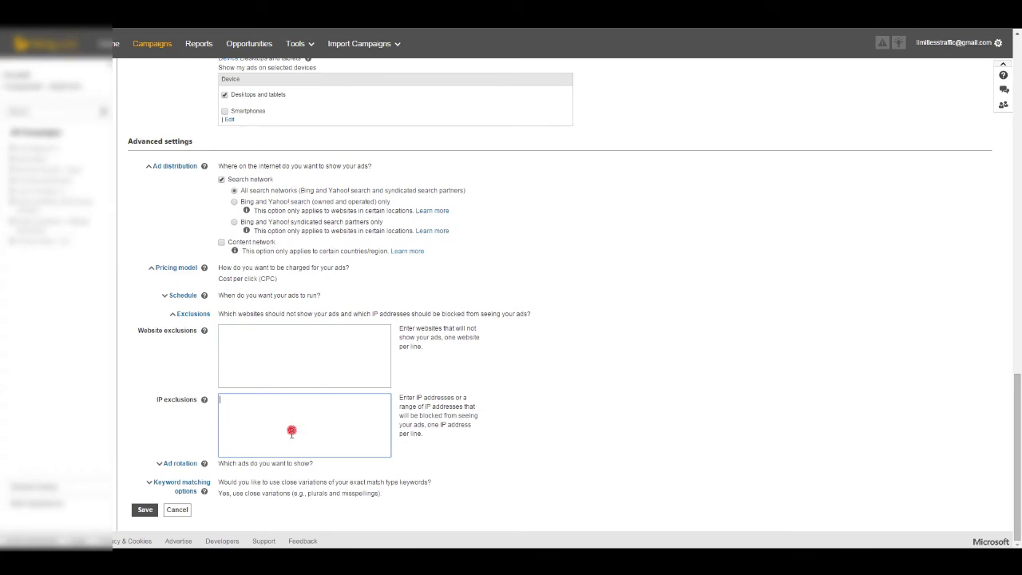
pyautogui.click(322, 338)
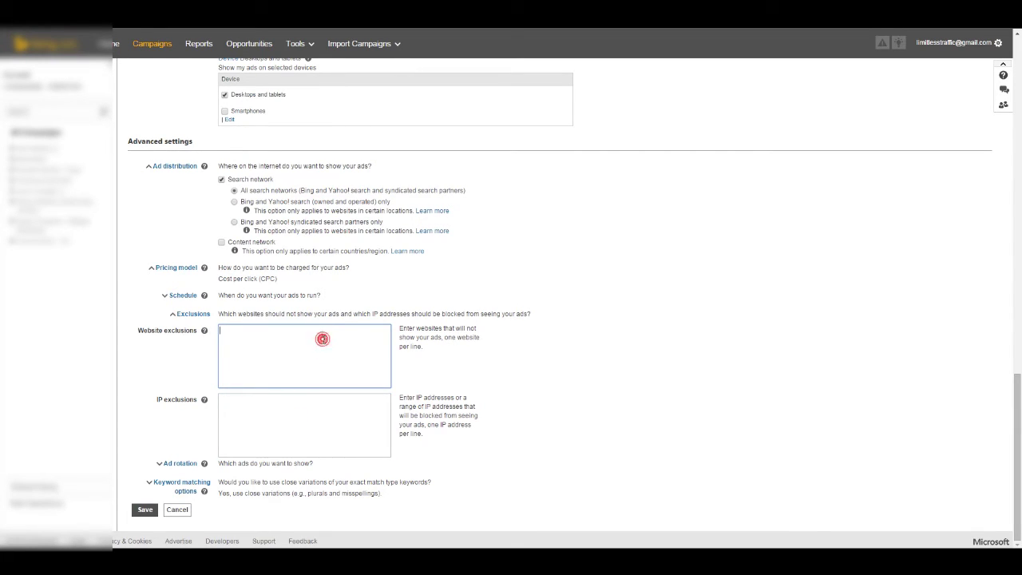
# Step: Set the keyword matching options to use only the exact match keywords, without close variations
pyautogui.click(164, 483)
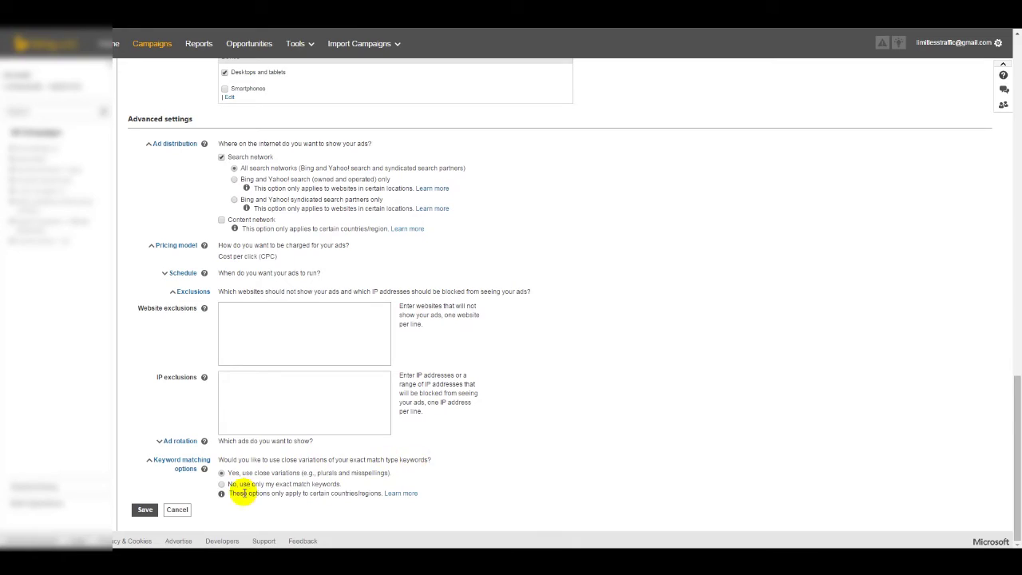
pyautogui.click(221, 484)
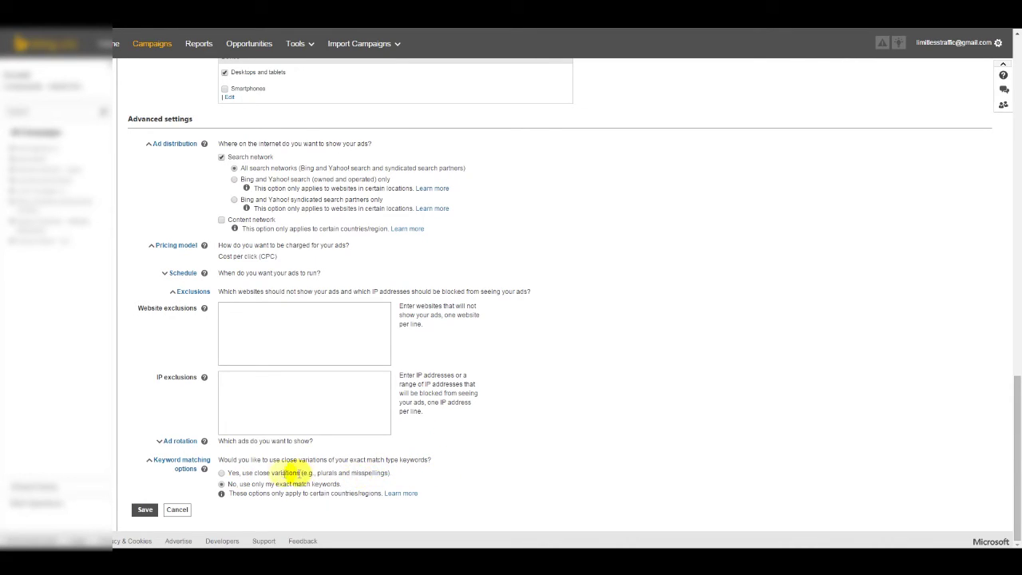
pyautogui.moveTo(273, 460); pyautogui.dragTo(337, 473)
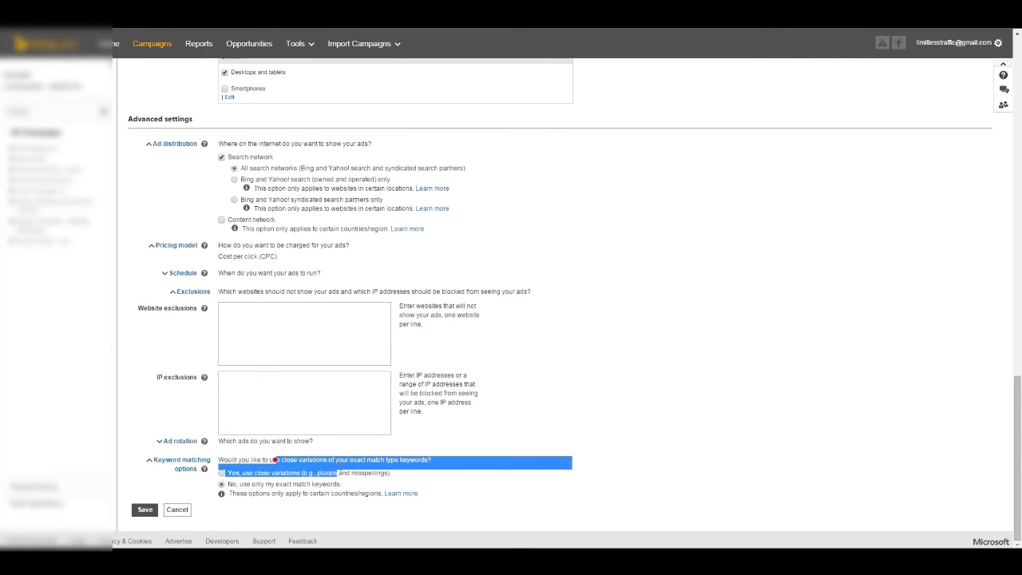
# Step: Review the ad, keyword, bid and targeting settings once more and save the new campaign
pyautogui.click(345, 511)
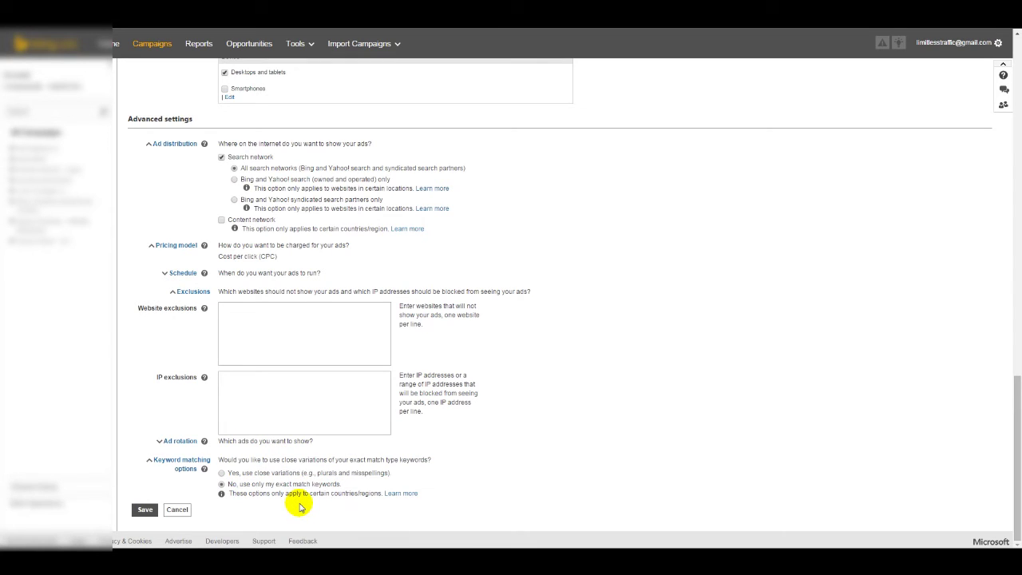
pyautogui.scroll(7, 309, 392)
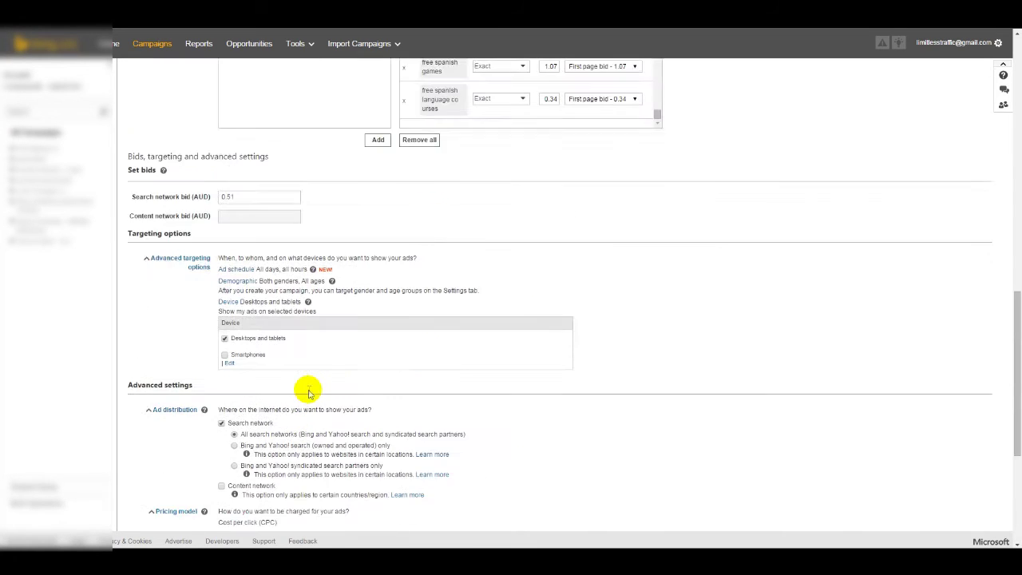
pyautogui.scroll(2, 310, 393)
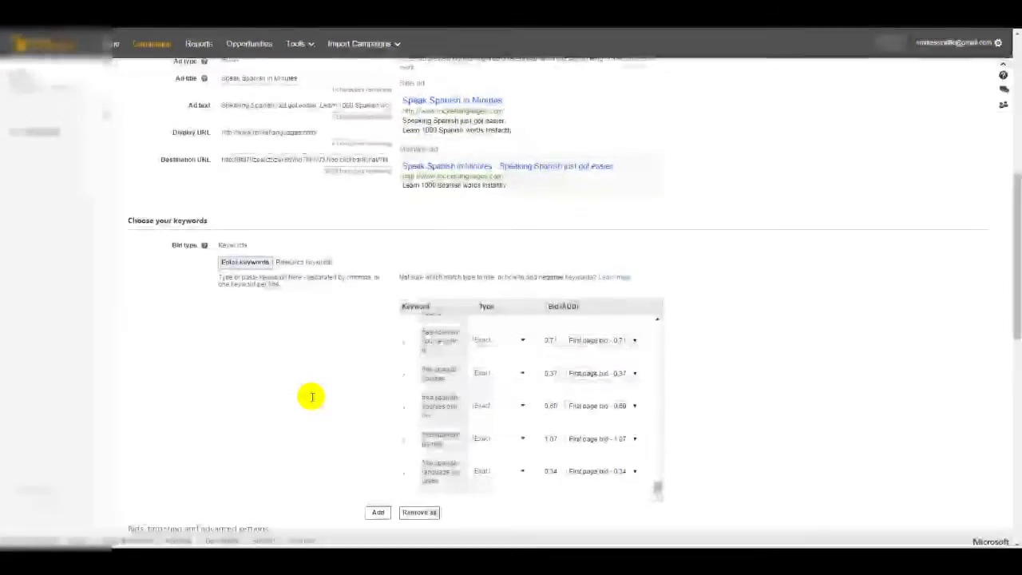
pyautogui.scroll(-10, 327, 403)
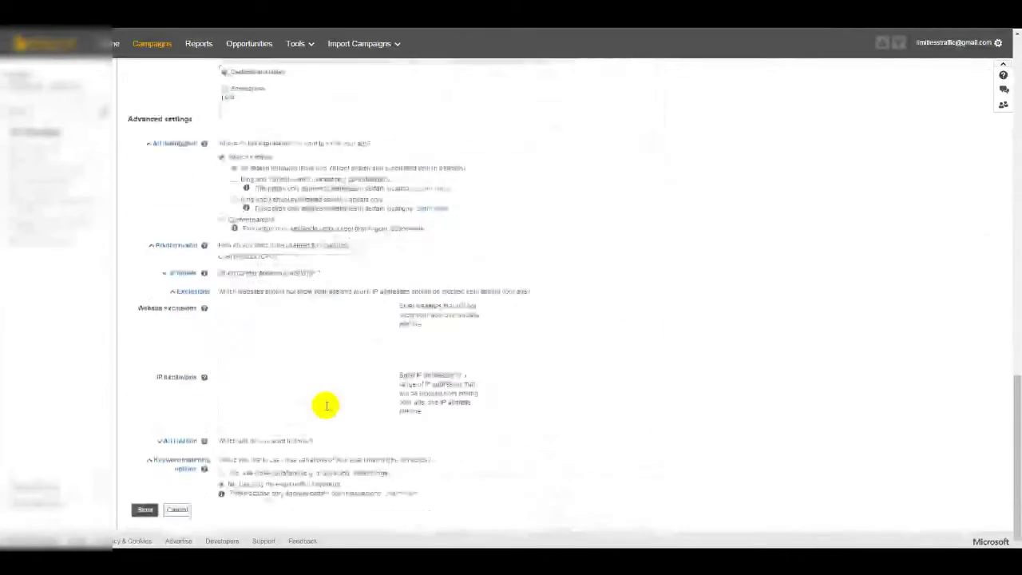
pyautogui.click(151, 511)
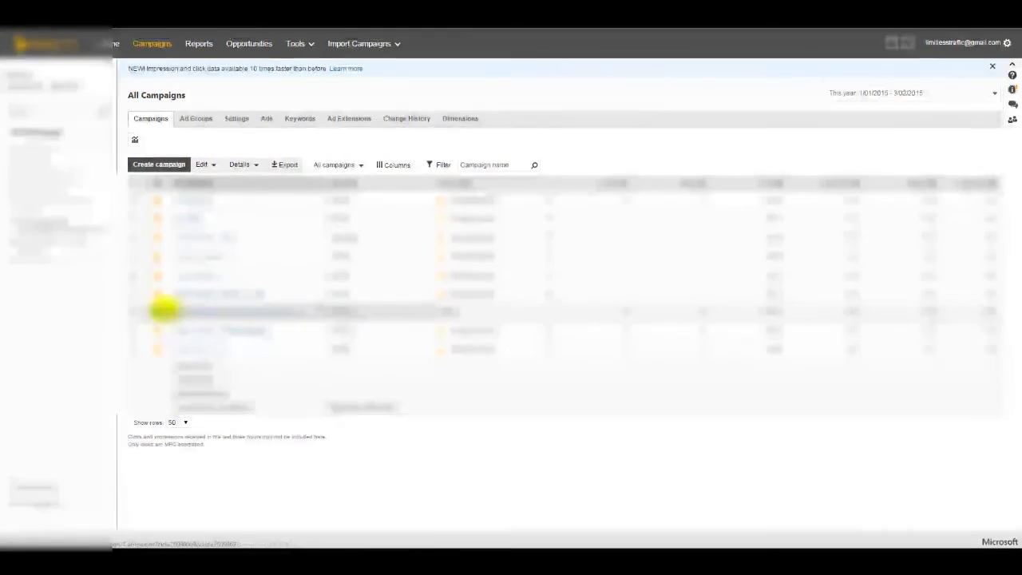
# Step: Pause the newly created Spanish-learning campaign in the list of all campaigns
pyautogui.click(132, 312)
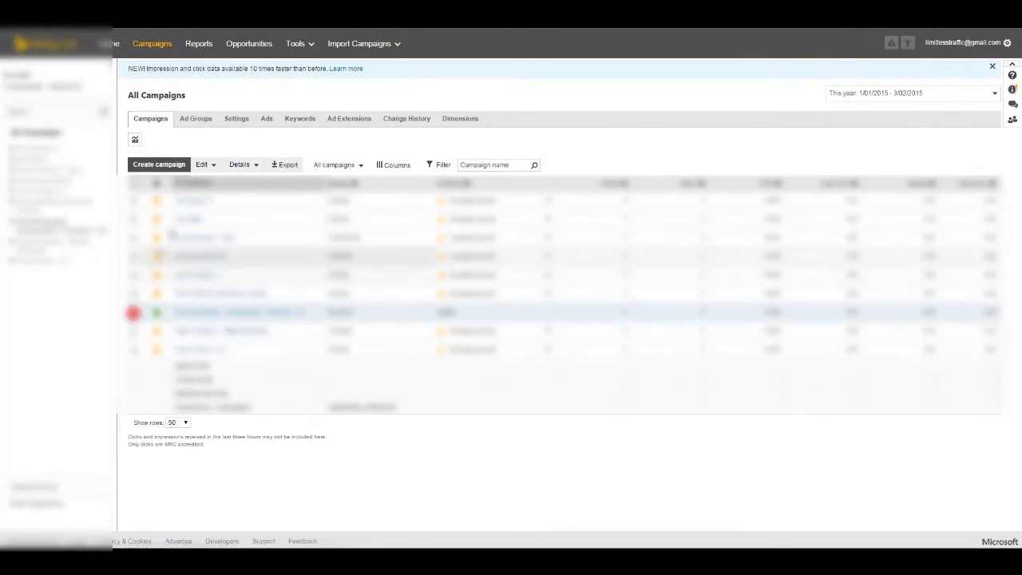
pyautogui.click(200, 164)
pyautogui.click(205, 194)
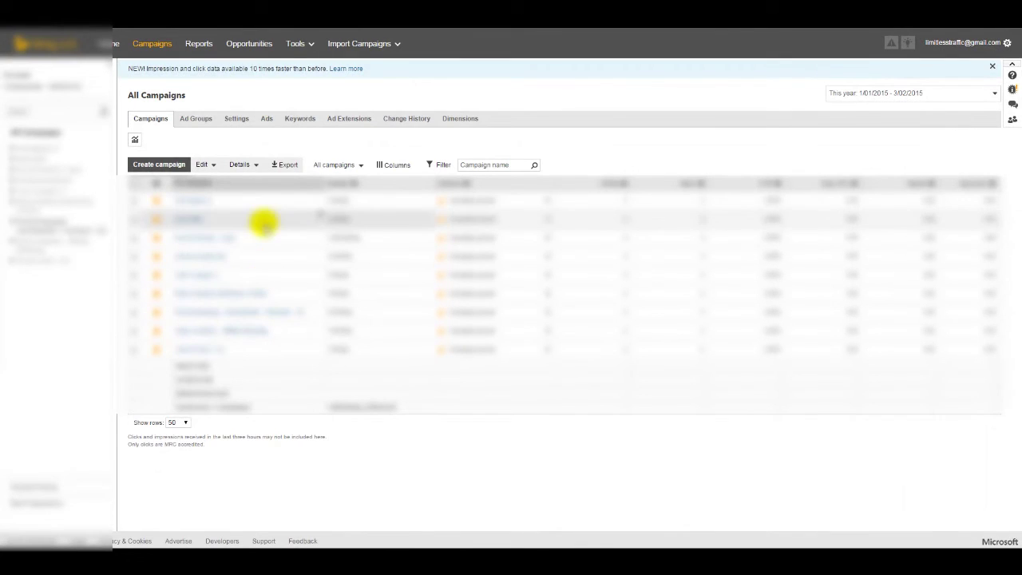
# Step: Open the negative keywords of the campaign "Rocket language - LearnSpanish - Clickbank - US" and start a campaign-level entry
pyautogui.click(211, 312)
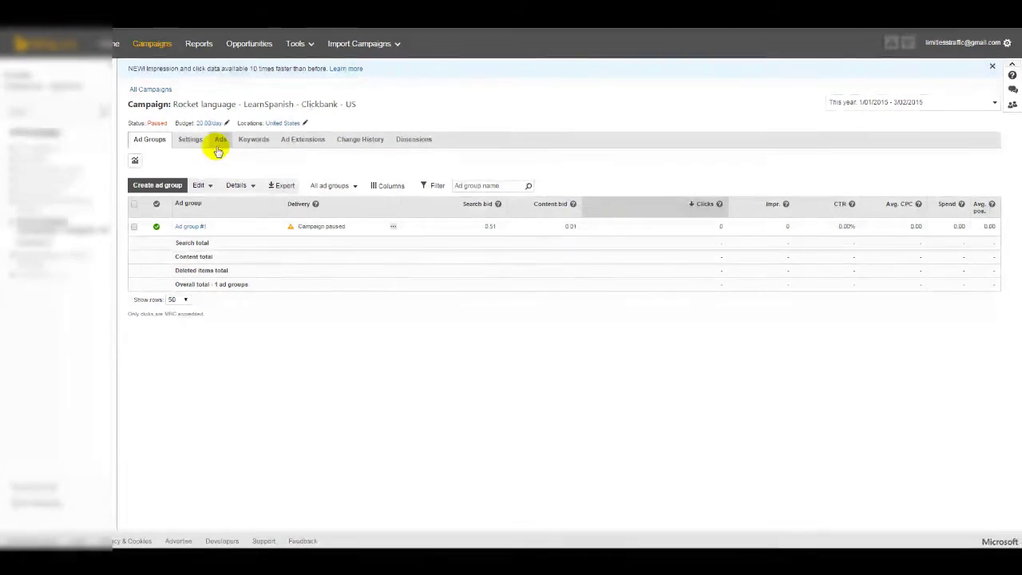
pyautogui.click(253, 144)
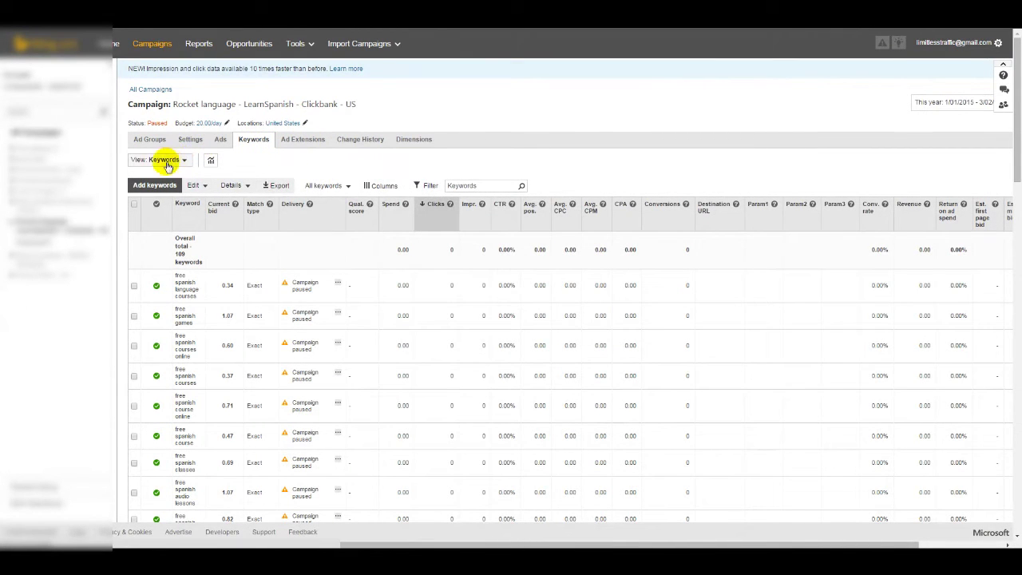
pyautogui.click(184, 160)
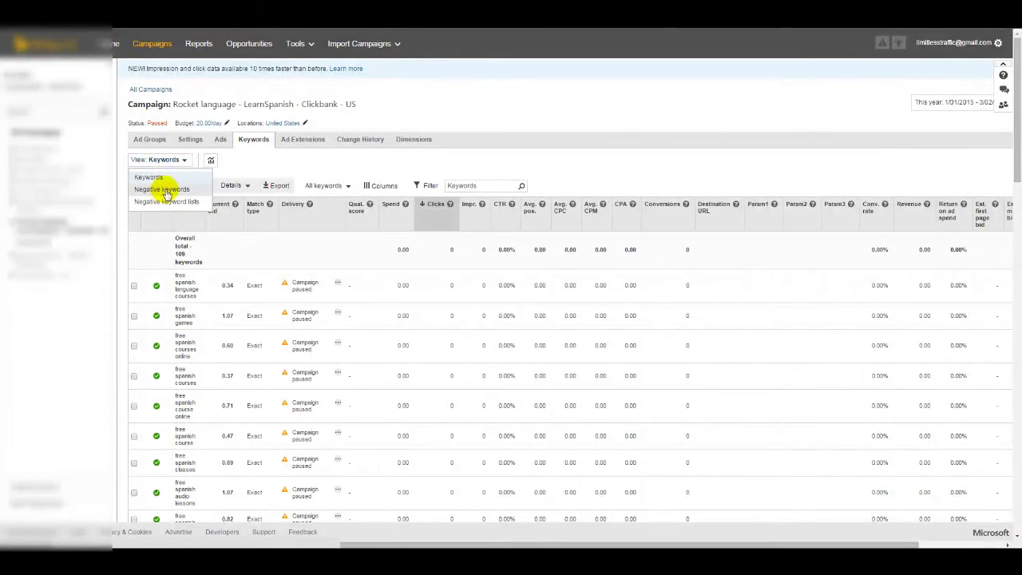
pyautogui.click(184, 191)
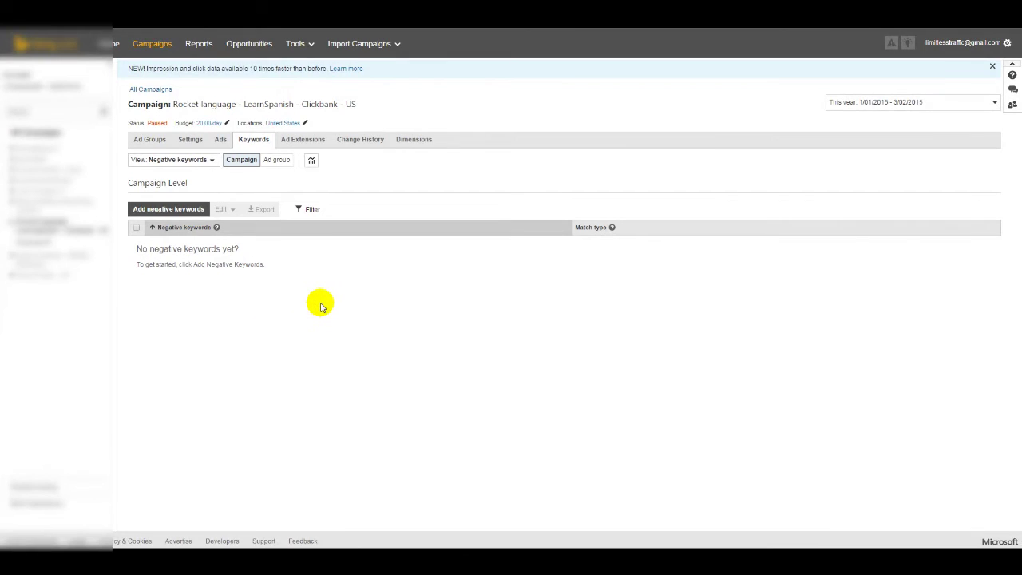
pyautogui.click(177, 209)
pyautogui.click(325, 250)
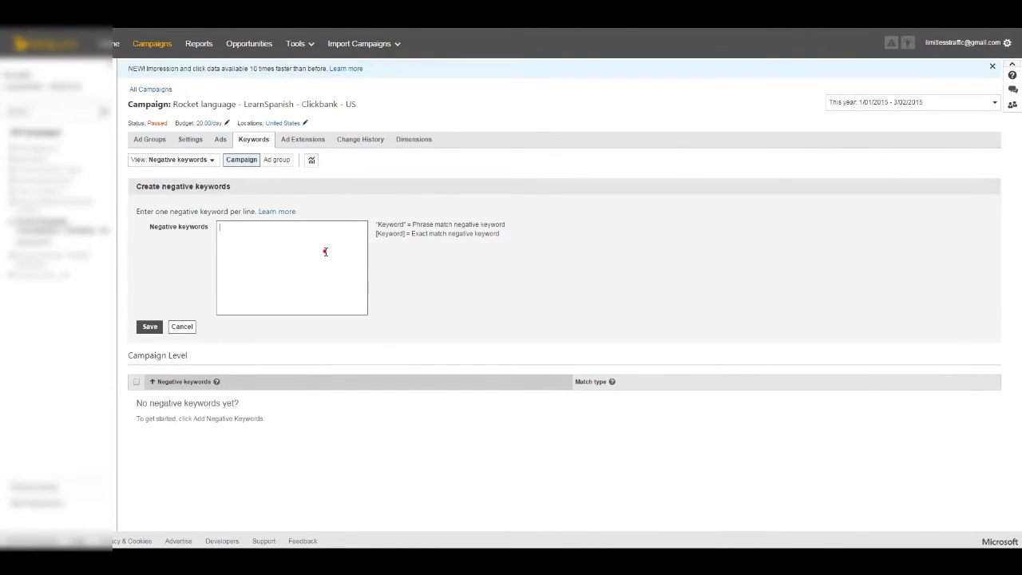
# Step: Check the Notepad keyword list for unwanted terms and enter "free" and "children" as negative keywords
pyautogui.click(598, 520)
pyautogui.click(267, 263)
pyautogui.scroll(13, 256, 295)
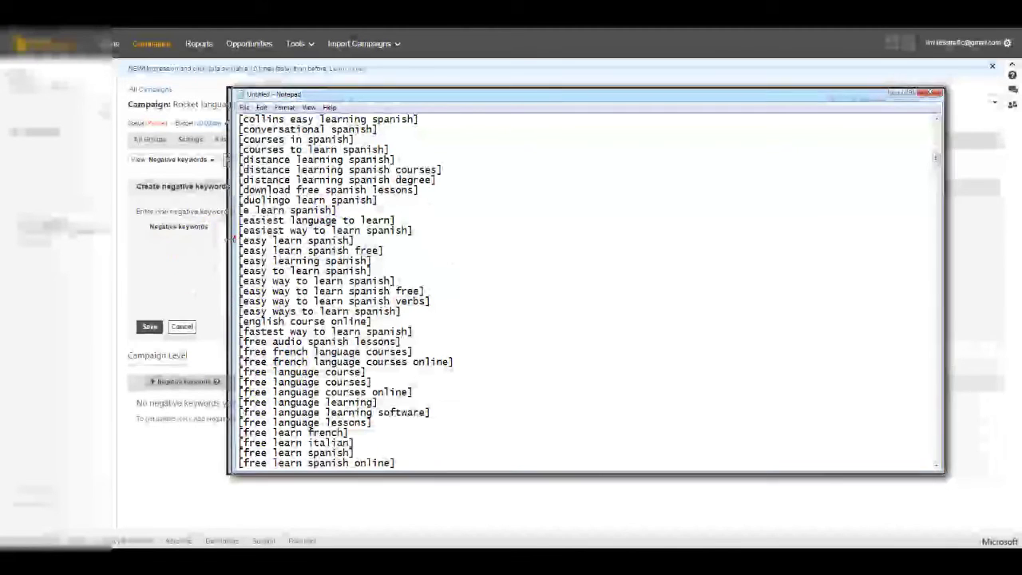
pyautogui.click(227, 239)
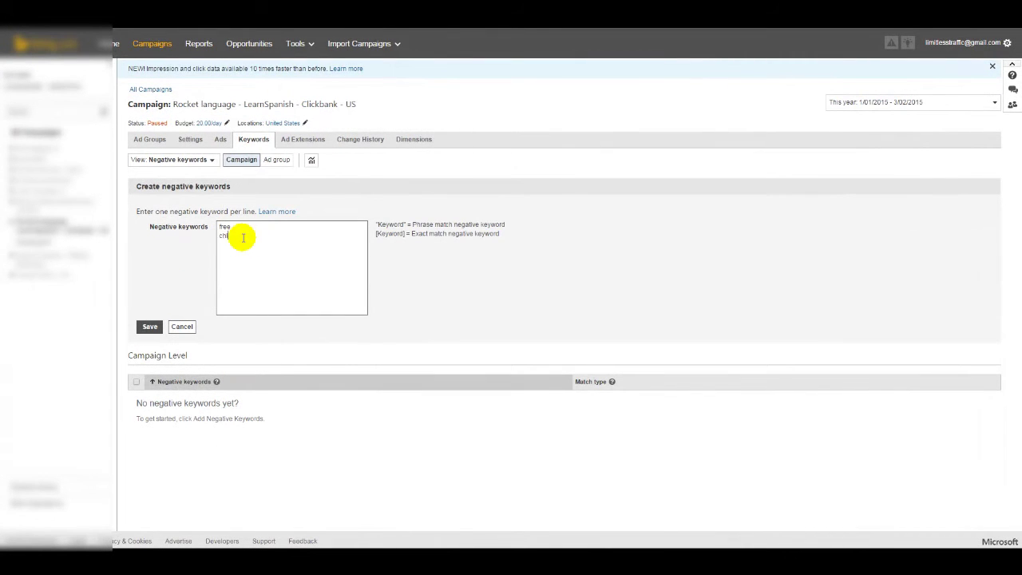
pyautogui.write('ildren')
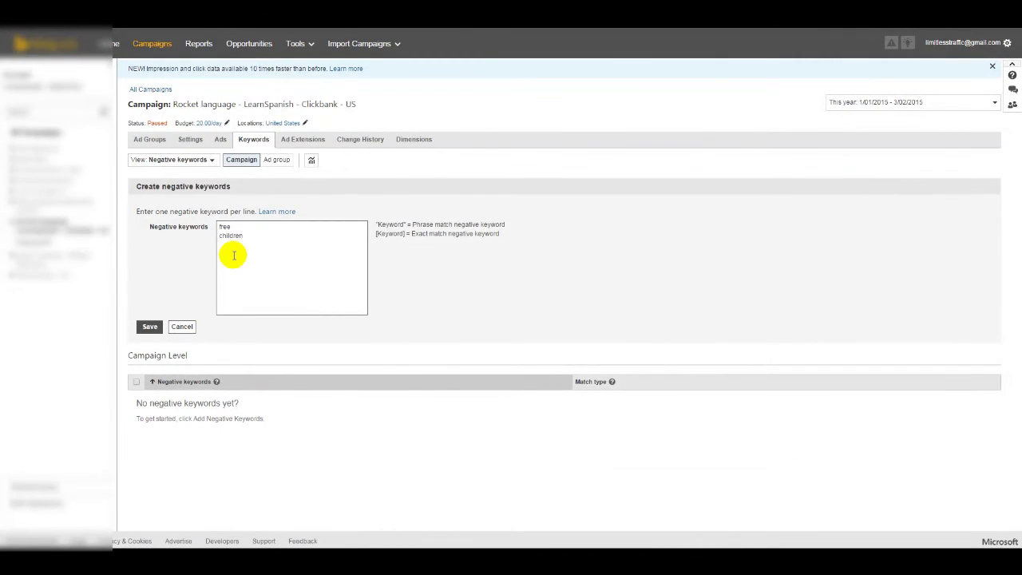
# Step: Add "software" and "app" to the negative keywords, consulting the Notepad keyword list, and save the campaign-level entries
pyautogui.hotkey('alt', 'Tab')
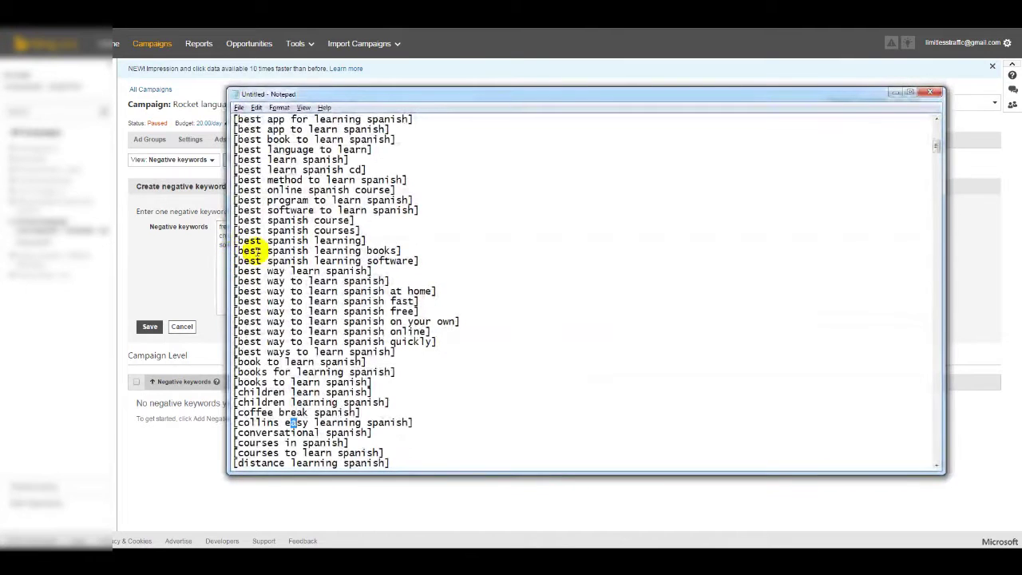
pyautogui.scroll(4, 335, 303)
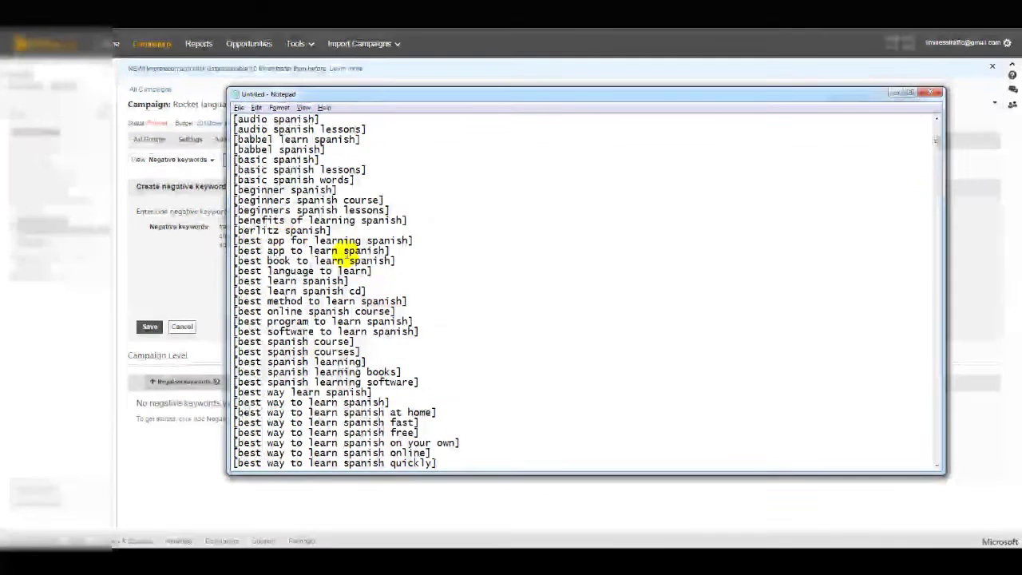
pyautogui.scroll(1, 276, 270)
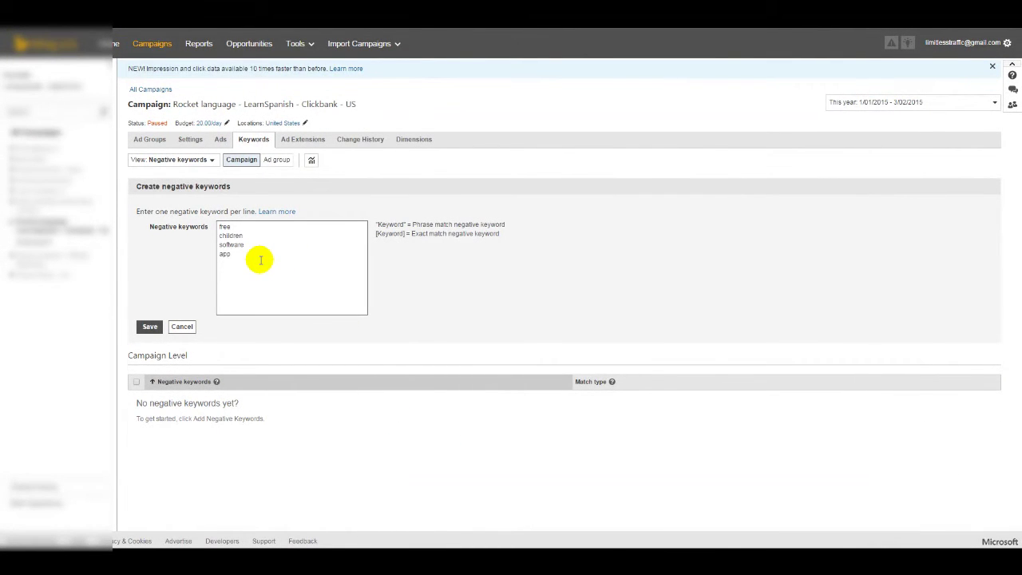
pyautogui.click(150, 327)
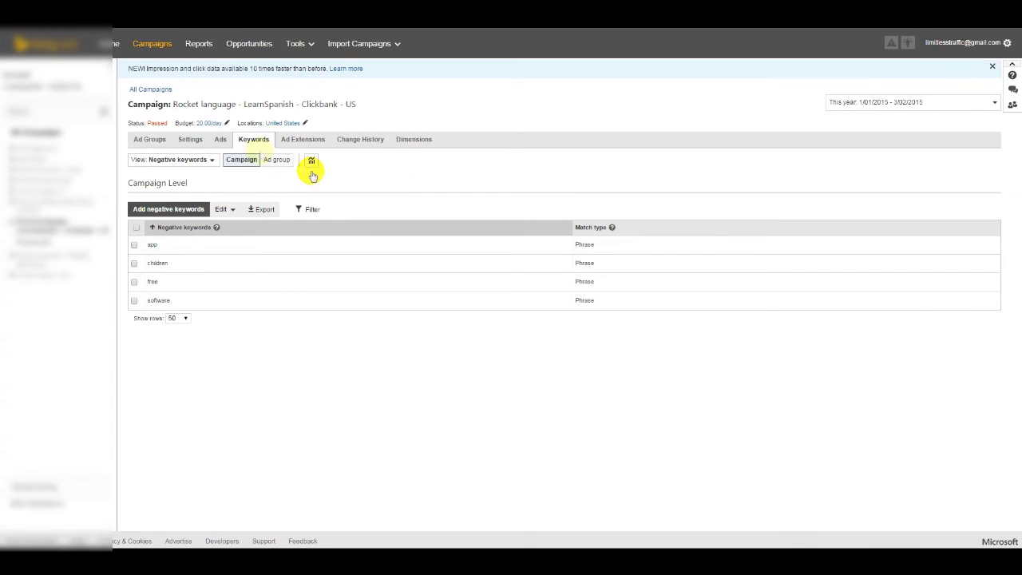
# Step: Review the campaign's ad and its regular keyword list with the current bids
pyautogui.click(221, 142)
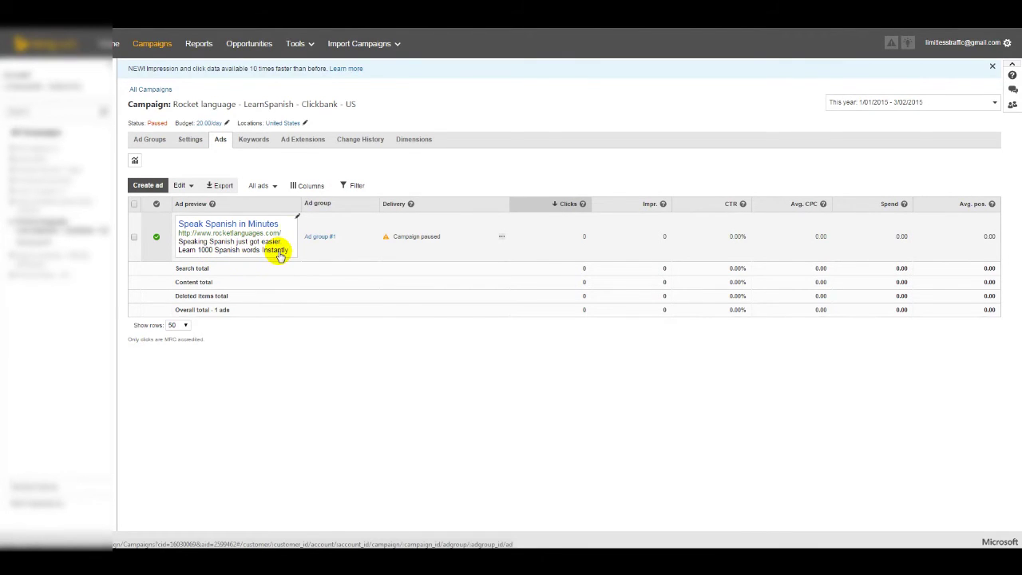
pyautogui.click(254, 141)
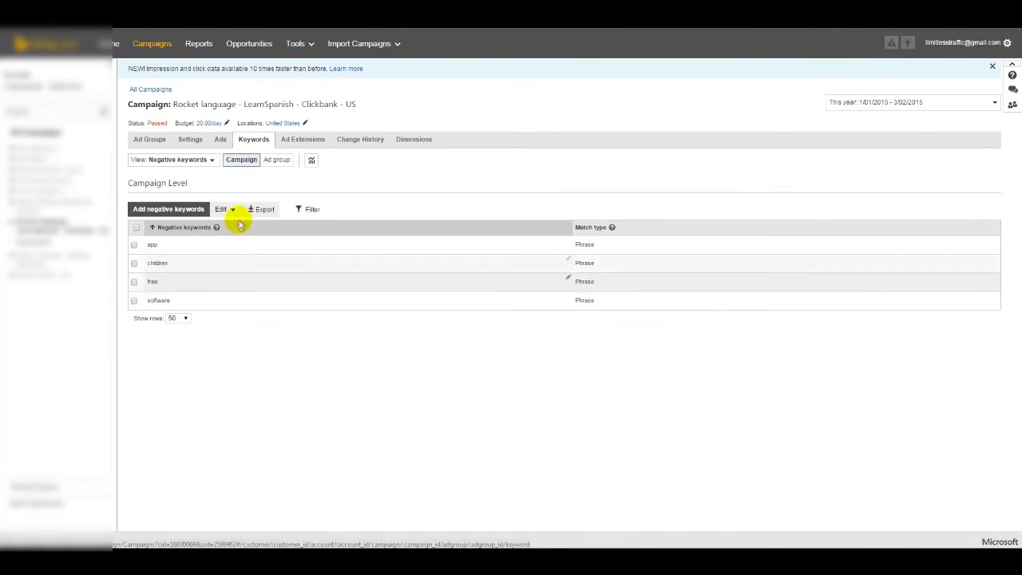
pyautogui.click(183, 160)
pyautogui.click(152, 175)
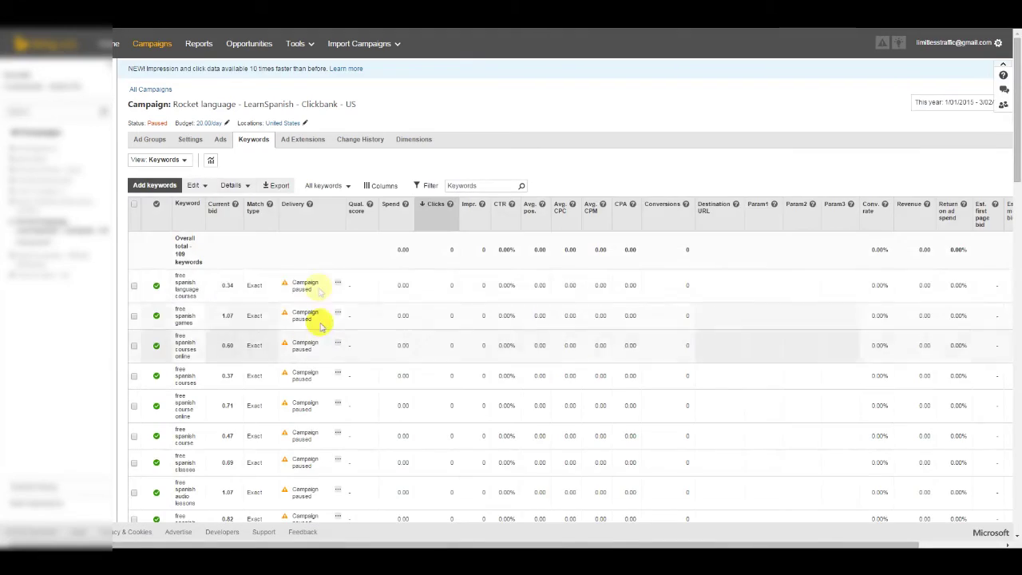
pyautogui.scroll(-2, 320, 324)
pyautogui.scroll(2, 290, 319)
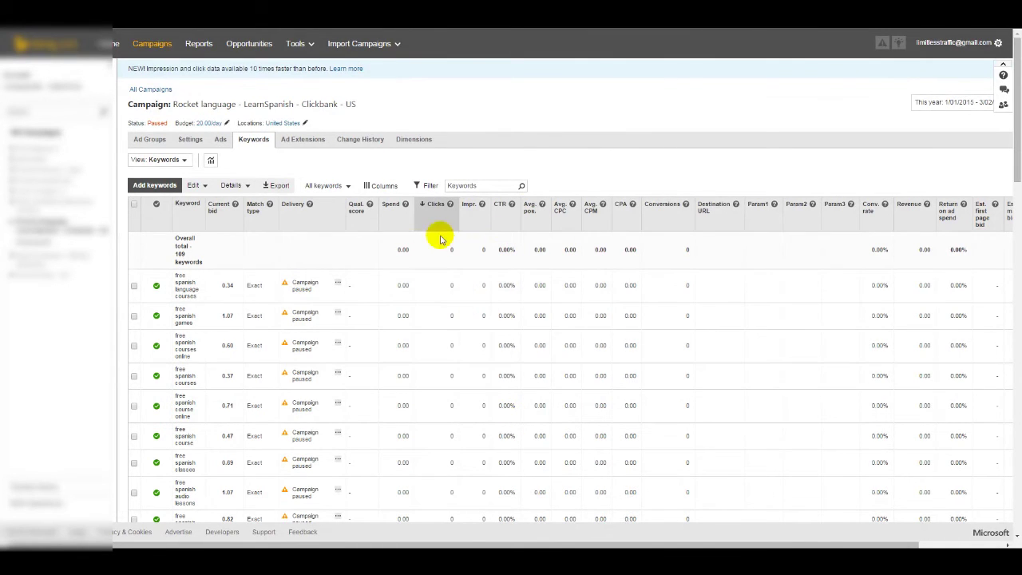
# Step: Select the keyword "free spanish language courses" and open its current bid for editing
pyautogui.click(134, 284)
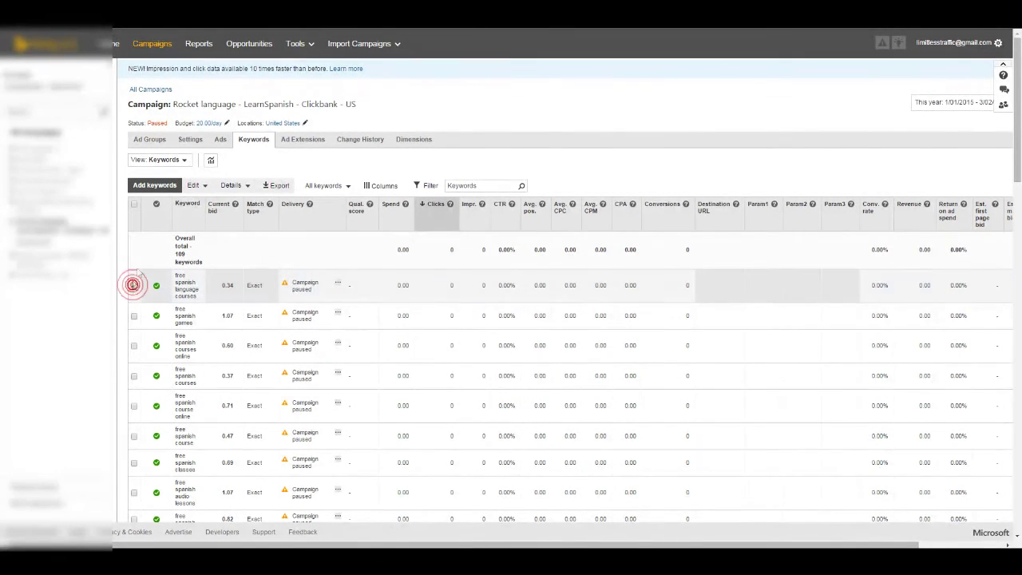
pyautogui.click(193, 186)
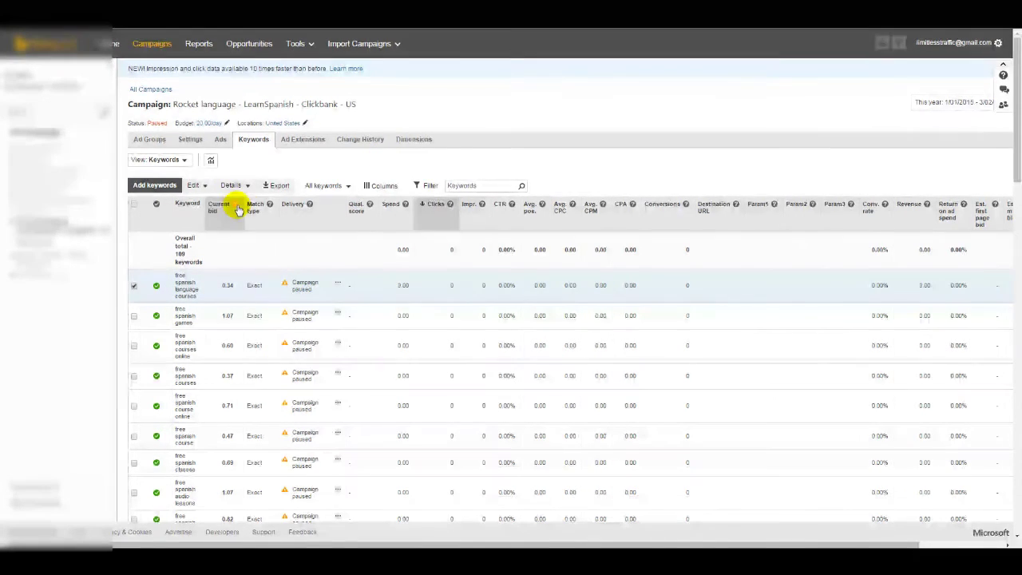
pyautogui.scroll(-1, 237, 219)
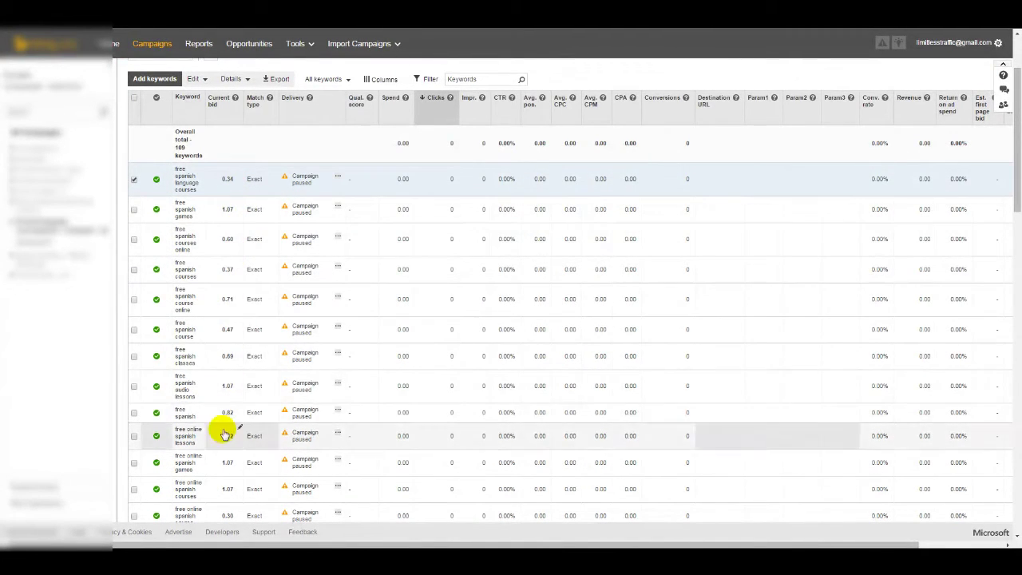
pyautogui.click(233, 170)
pyautogui.doubleClick(221, 171)
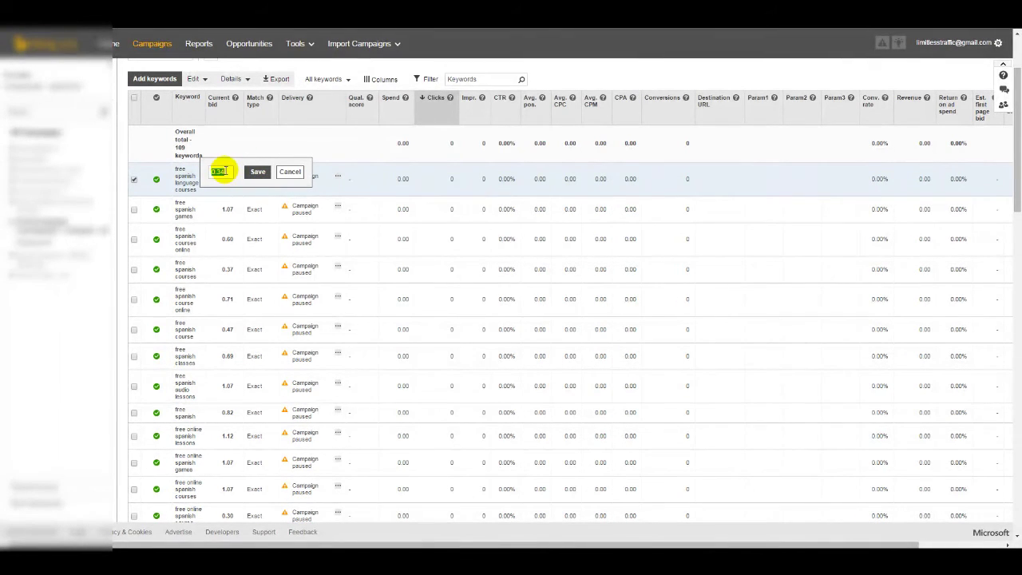
pyautogui.click(281, 170)
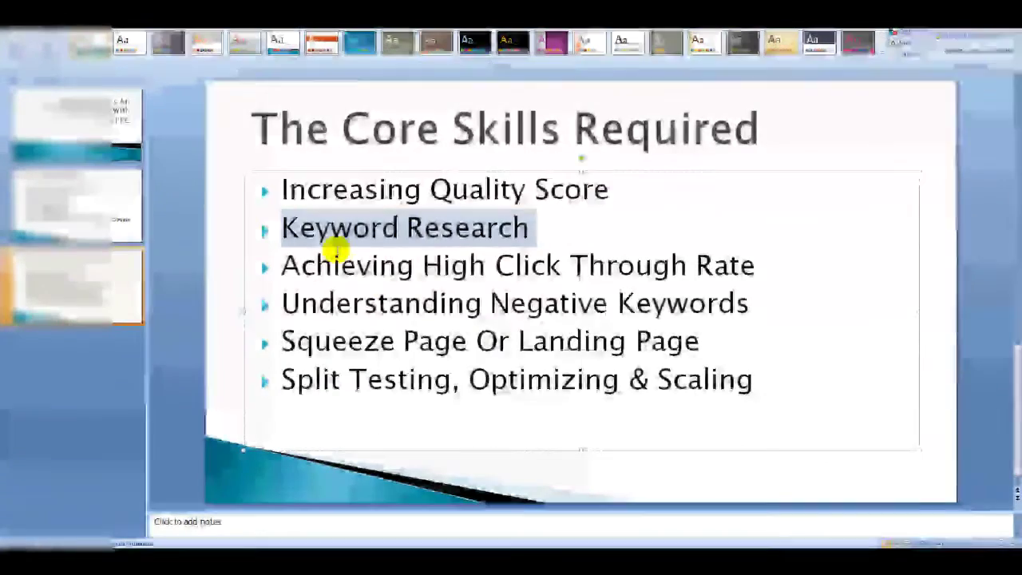
# Step: Switch to the PowerPoint slide "The Core Skills Required" and highlight "Increasing Quality Score"
pyautogui.click(403, 304)
pyautogui.moveTo(279, 192); pyautogui.dragTo(616, 191)
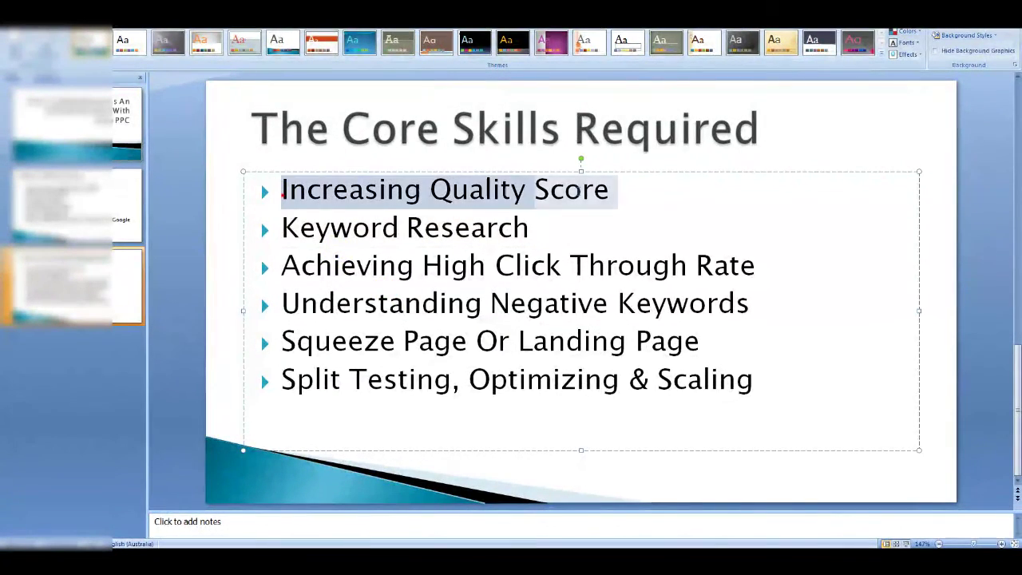
pyautogui.click(622, 260)
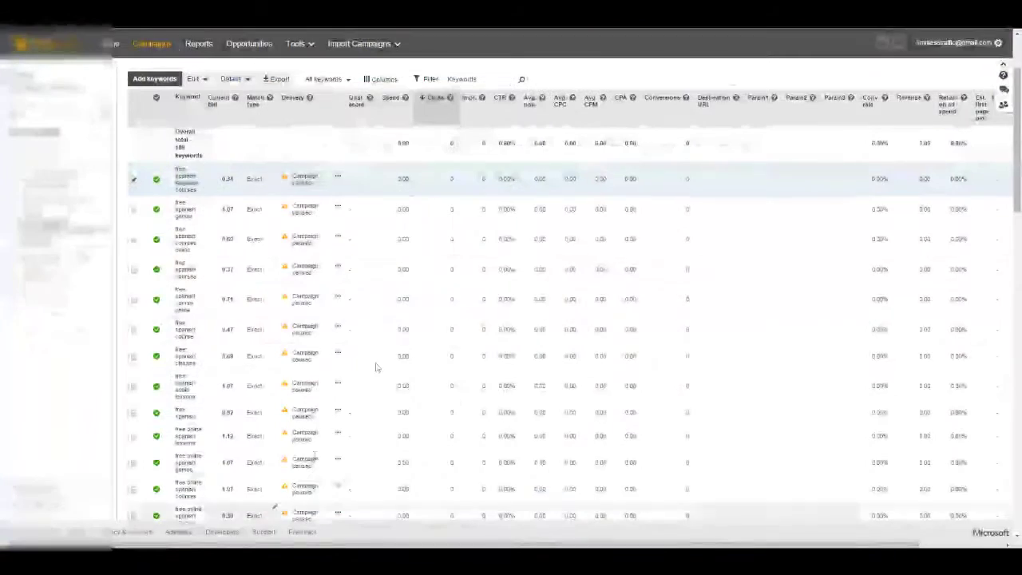
# Step: Return to the Bing Ads keyword list, read the explanation of the quality score and open the campaign's ads
pyautogui.click(370, 99)
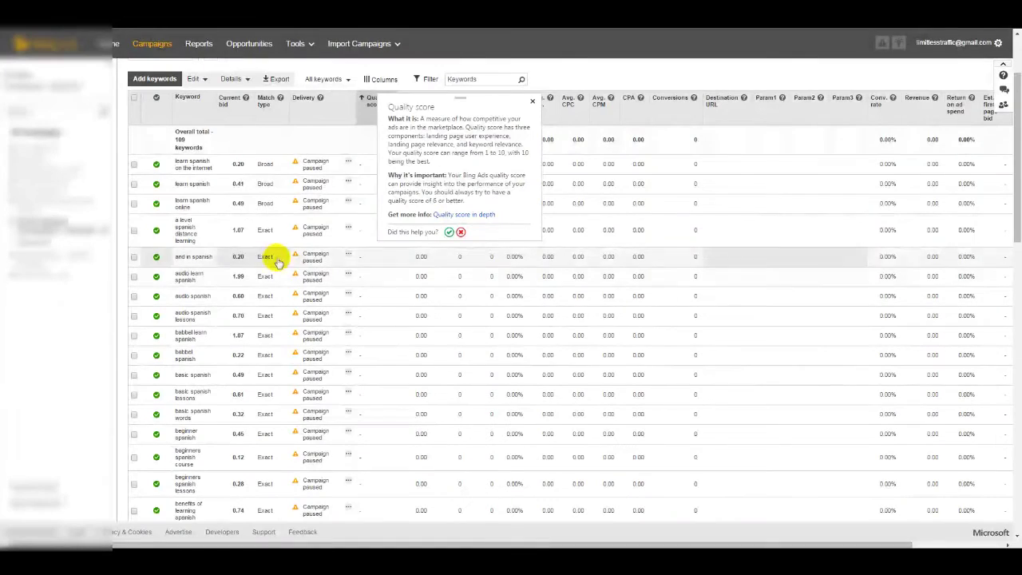
pyautogui.scroll(3, 263, 143)
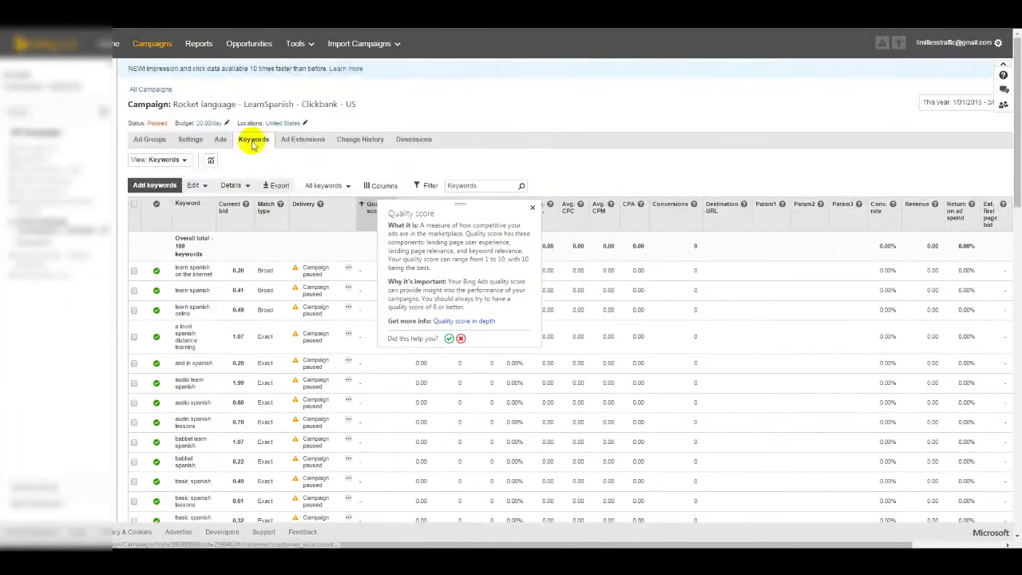
pyautogui.click(219, 139)
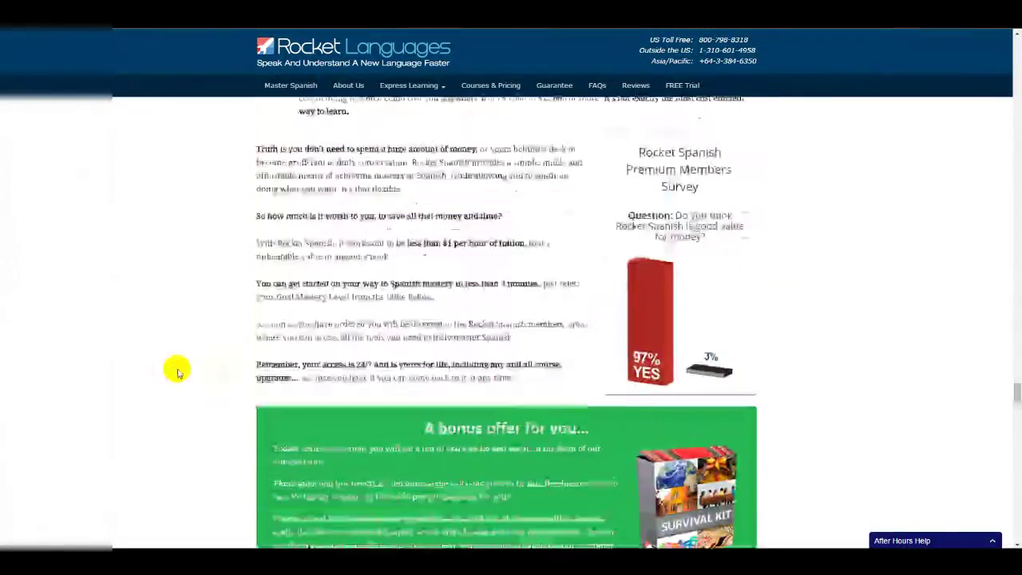
# Step: Examine the cost comparison text on the Rocket Languages landing page for its relevance to learning Spanish
pyautogui.scroll(3, 513, 379)
pyautogui.moveTo(326, 282); pyautogui.dragTo(319, 323)
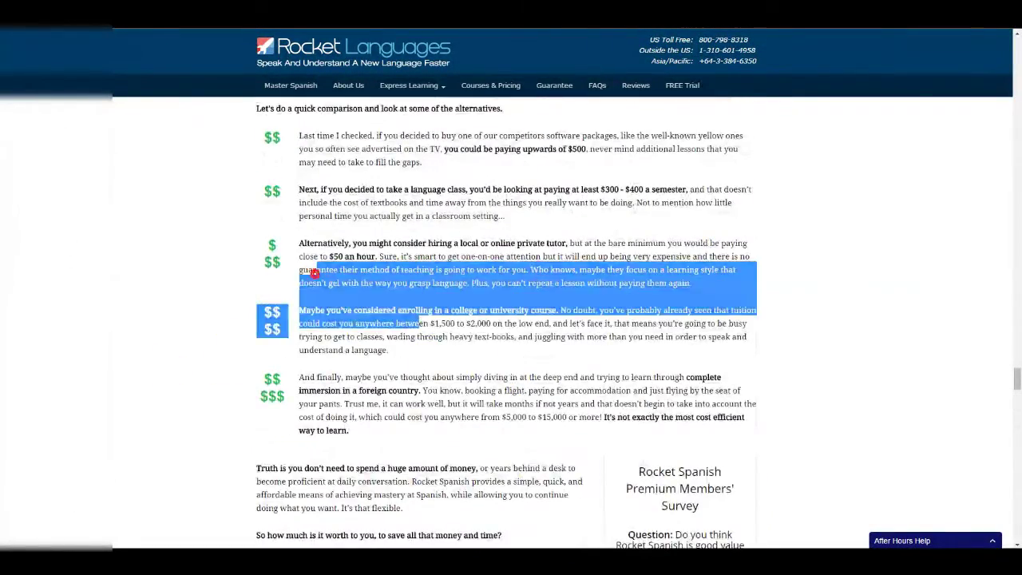
pyautogui.scroll(3, 511, 320)
pyautogui.moveTo(557, 305); pyautogui.dragTo(606, 306)
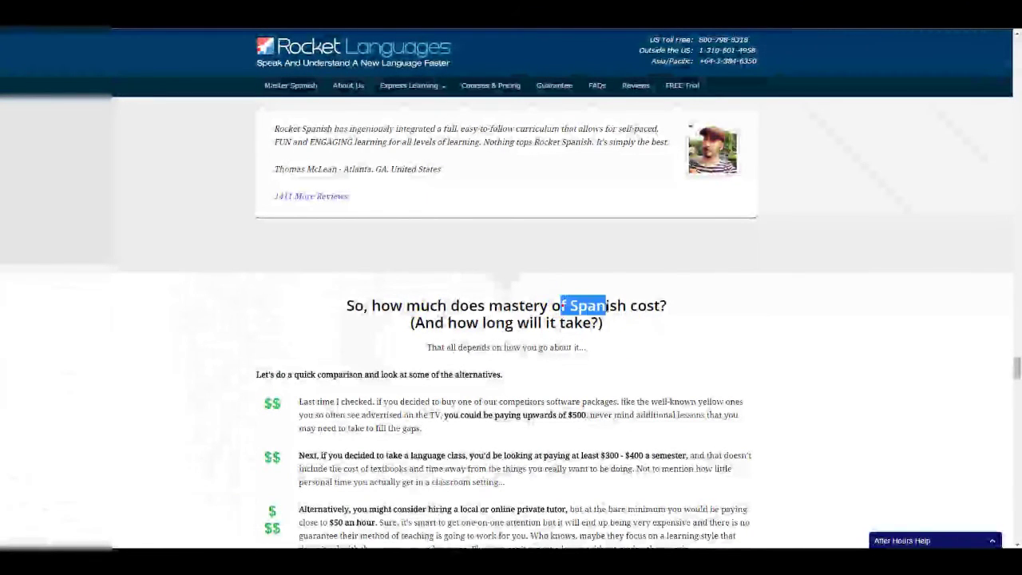
# Step: Examine the Rocket Languages landing page from the cost comparison back up through Success Strategies #7 to #3 for language-learning relevance
pyautogui.scroll(-1, 523, 437)
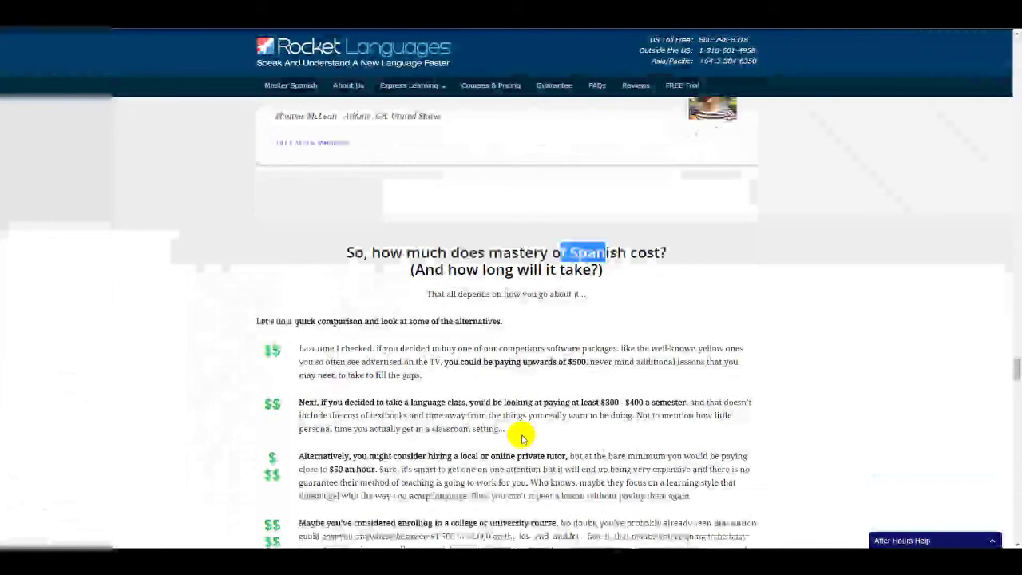
pyautogui.scroll(-3, 490, 332)
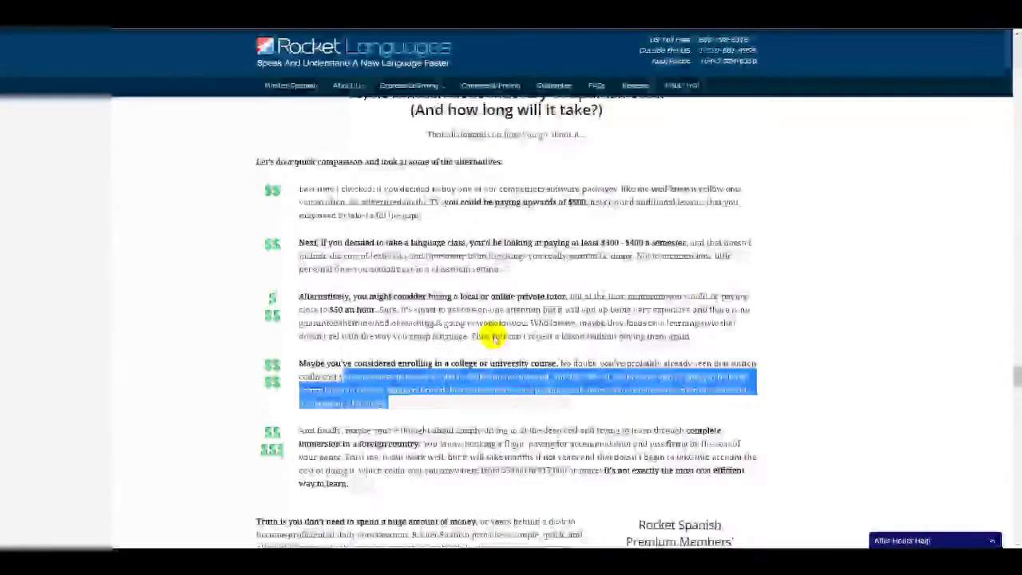
pyautogui.scroll(15, 490, 335)
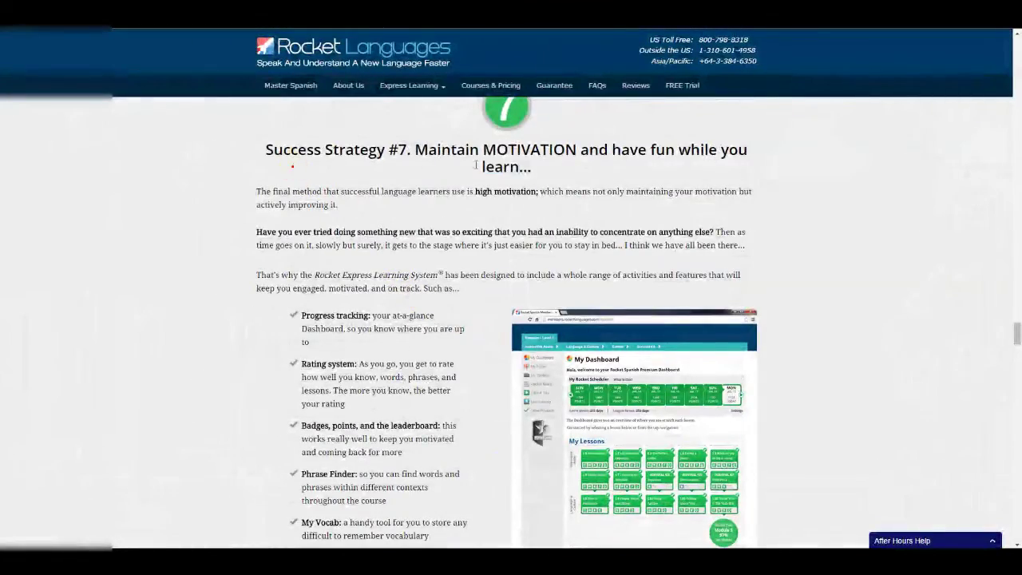
pyautogui.scroll(10, 463, 264)
pyautogui.scroll(6, 461, 261)
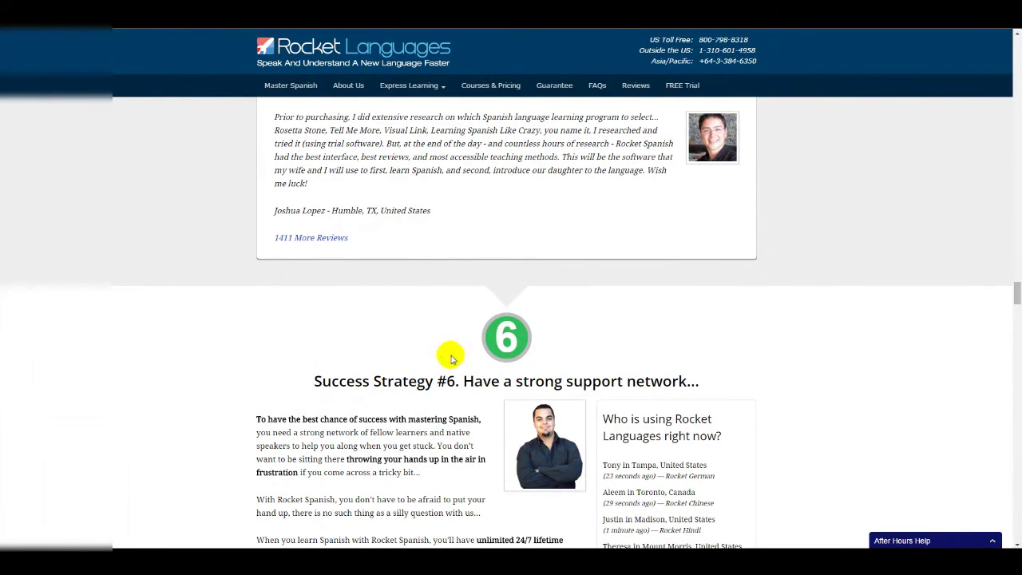
pyautogui.scroll(-1, 449, 354)
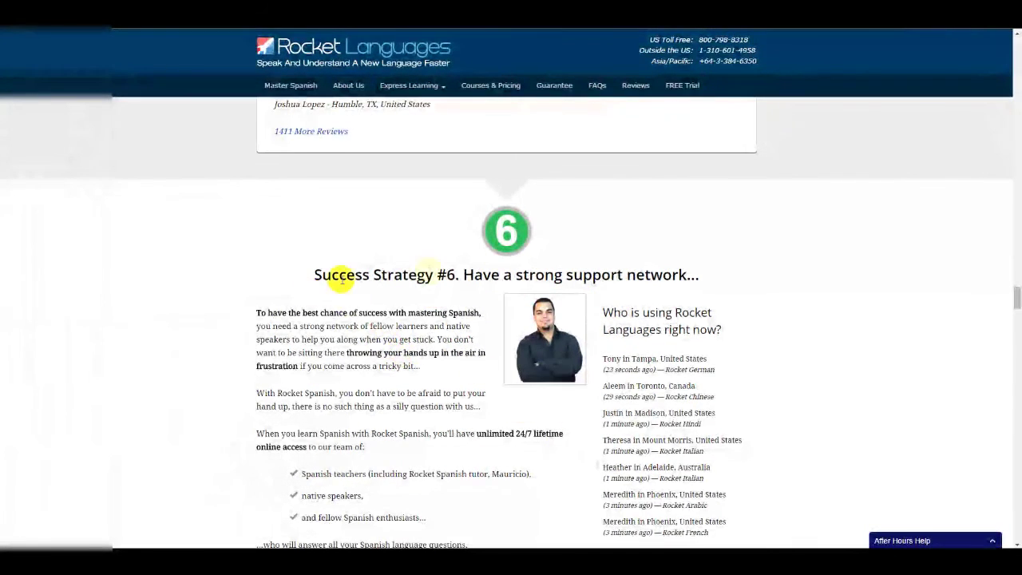
pyautogui.scroll(5, 878, 281)
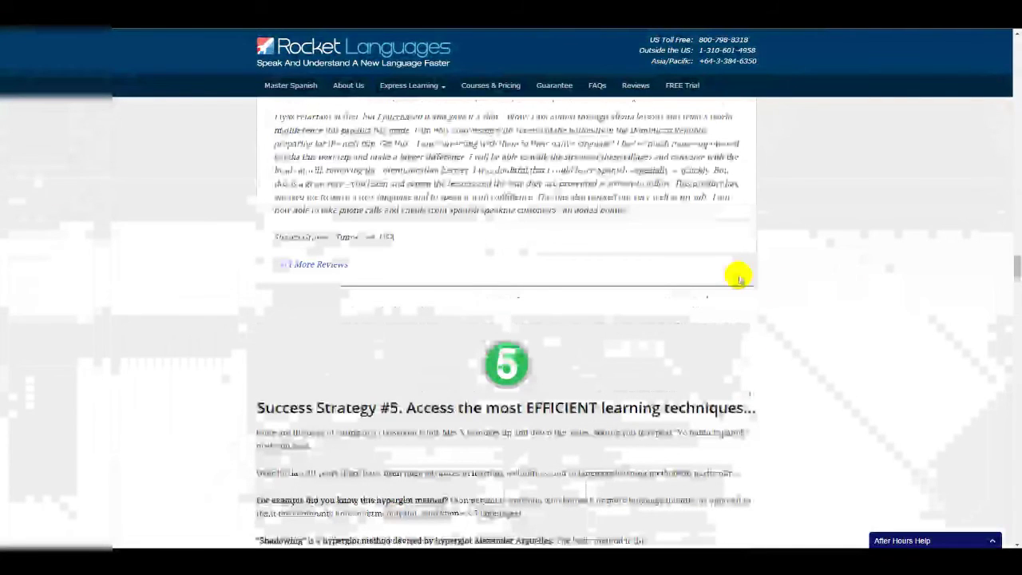
pyautogui.scroll(7, 738, 278)
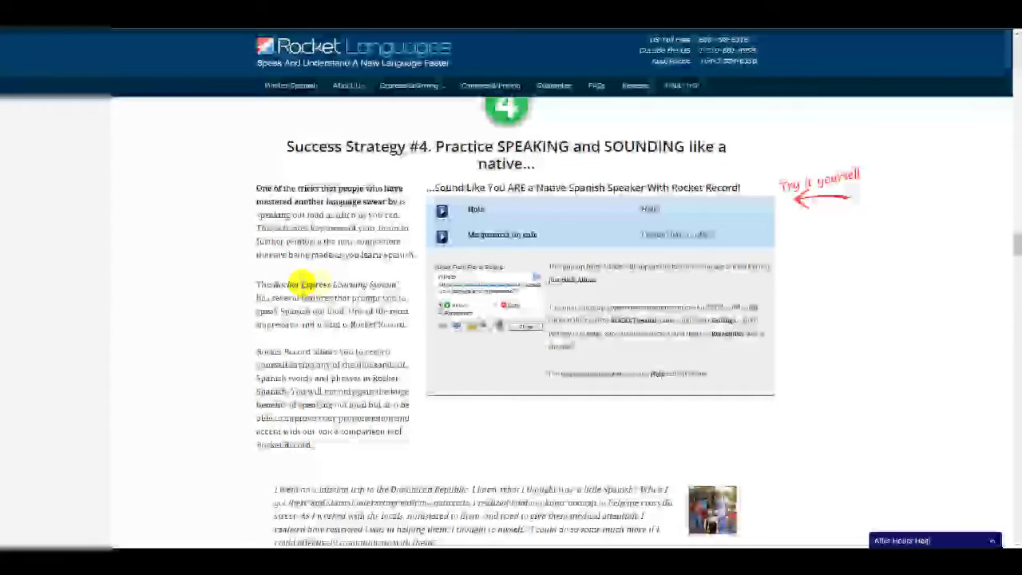
pyautogui.scroll(1, 375, 299)
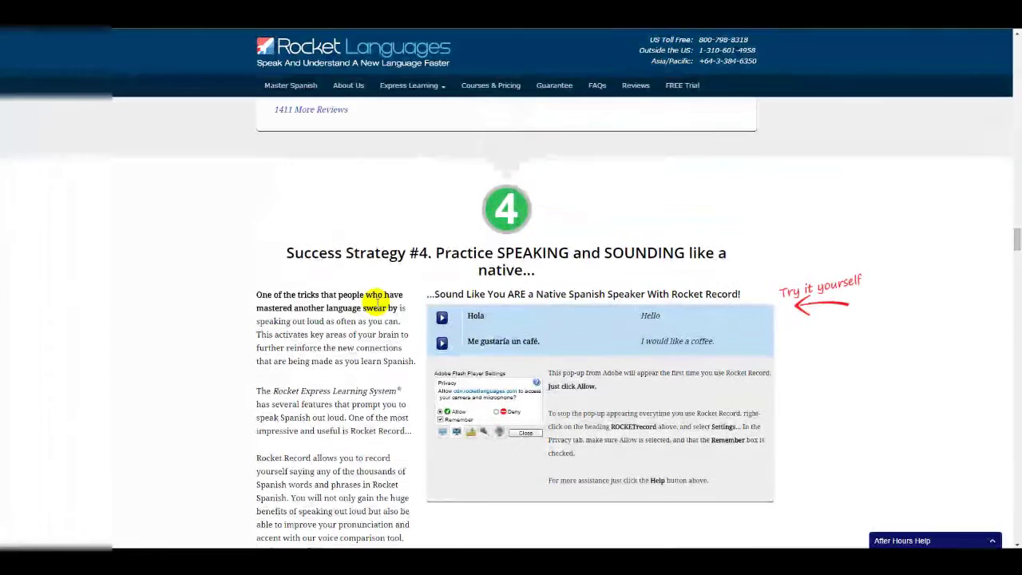
pyautogui.doubleClick(336, 307)
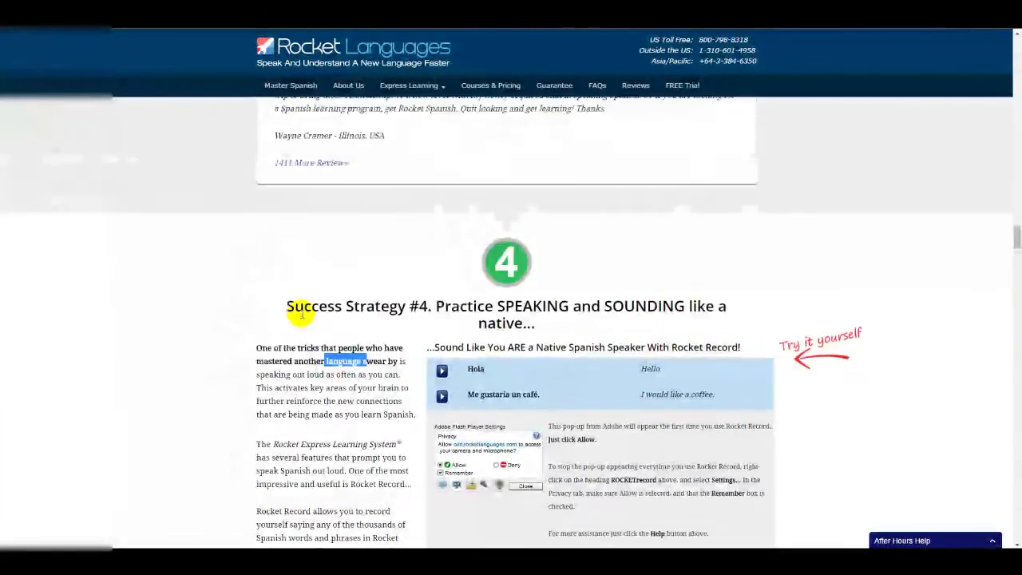
pyautogui.scroll(5, 221, 316)
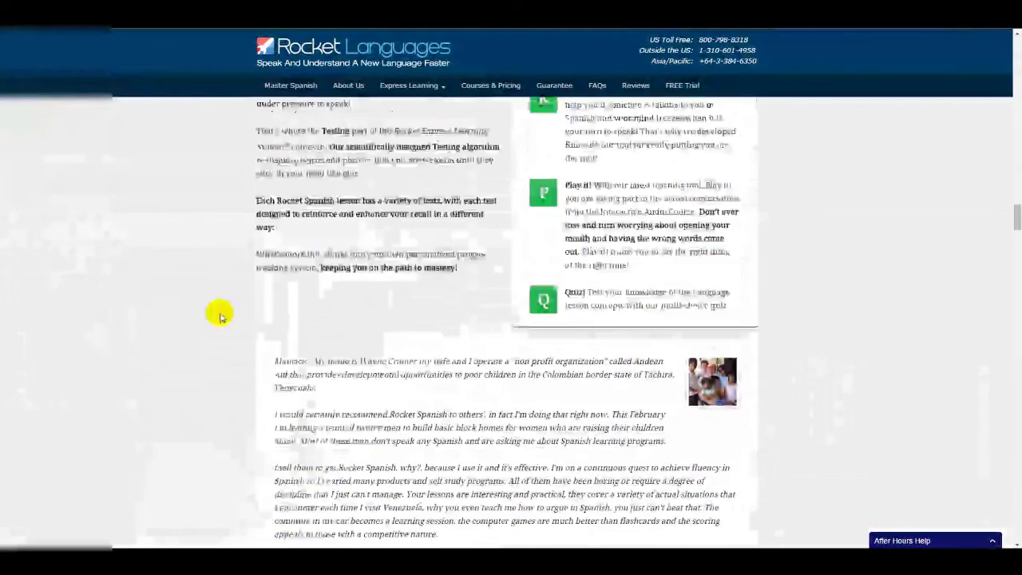
pyautogui.scroll(5, 220, 316)
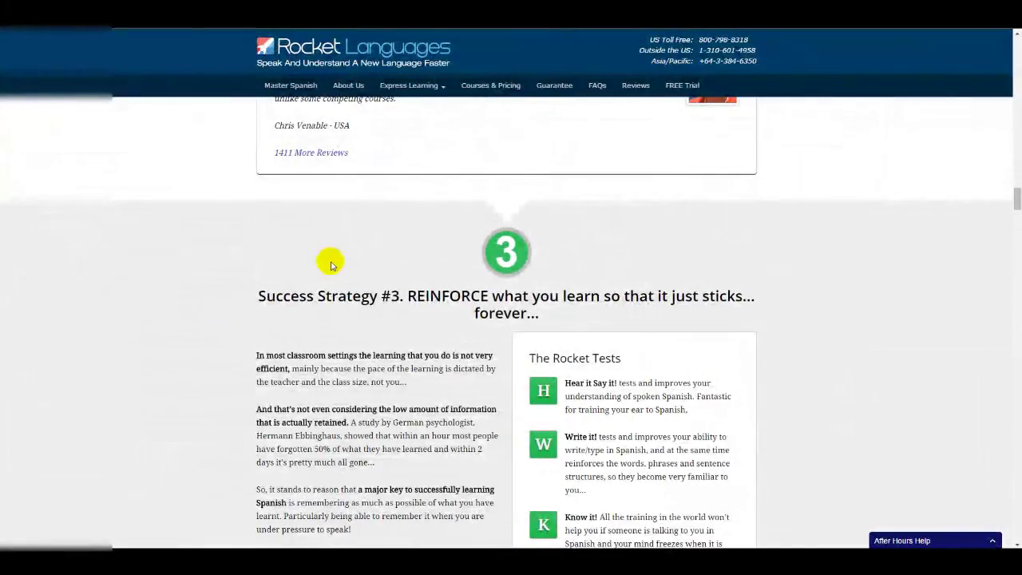
pyautogui.scroll(15, 331, 263)
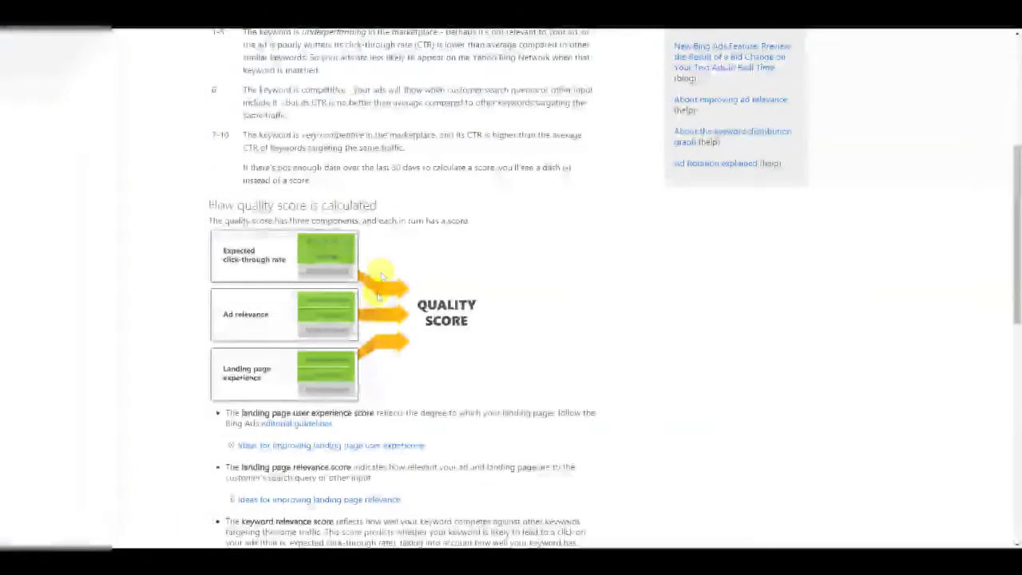
# Step: Switch to the Bing Ads help page "Quality score in depth" and read how the quality score is defined and calculated
pyautogui.scroll(4, 317, 234)
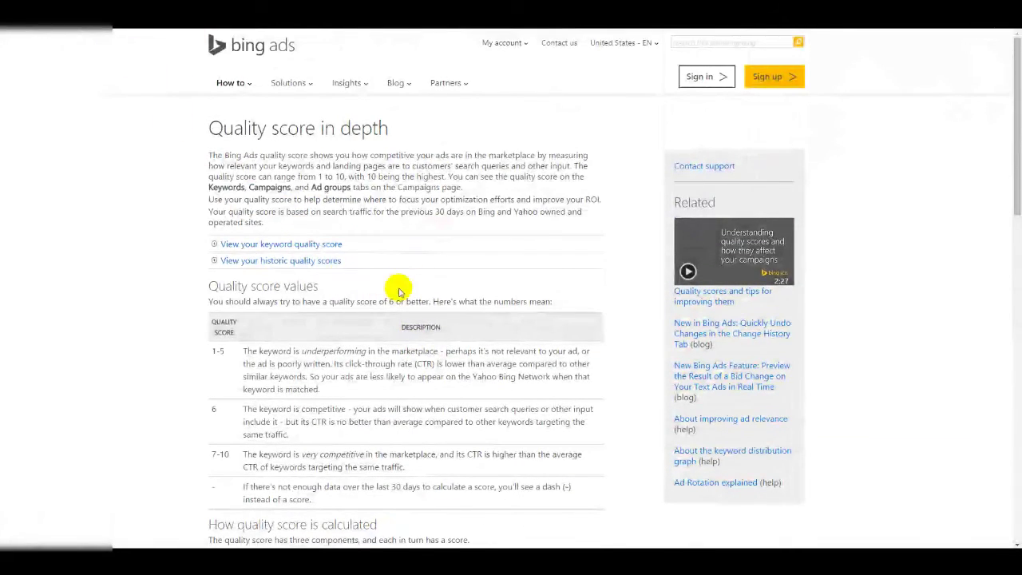
pyautogui.moveTo(201, 131); pyautogui.dragTo(319, 130)
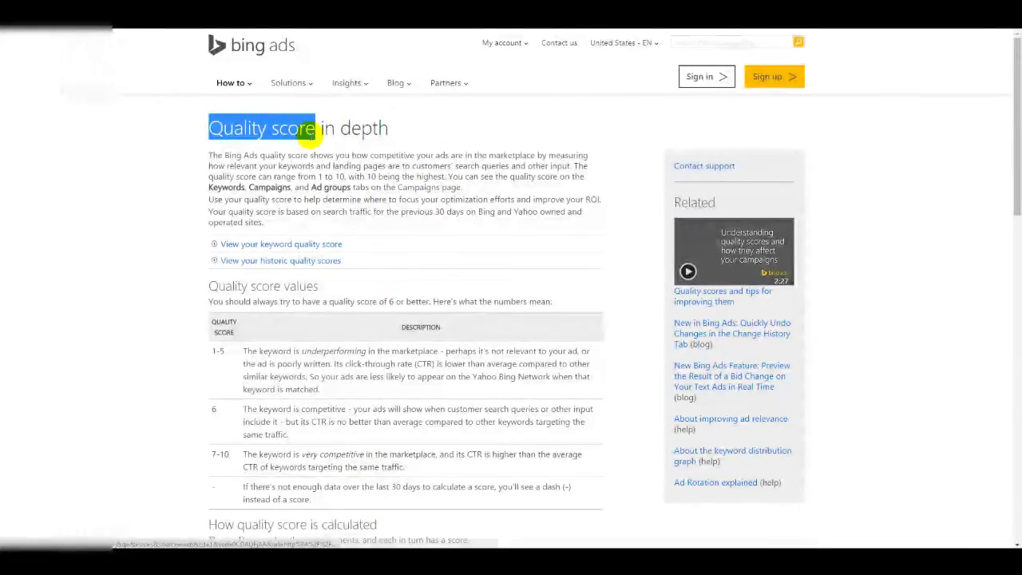
pyautogui.click(409, 199)
pyautogui.scroll(-5, 421, 375)
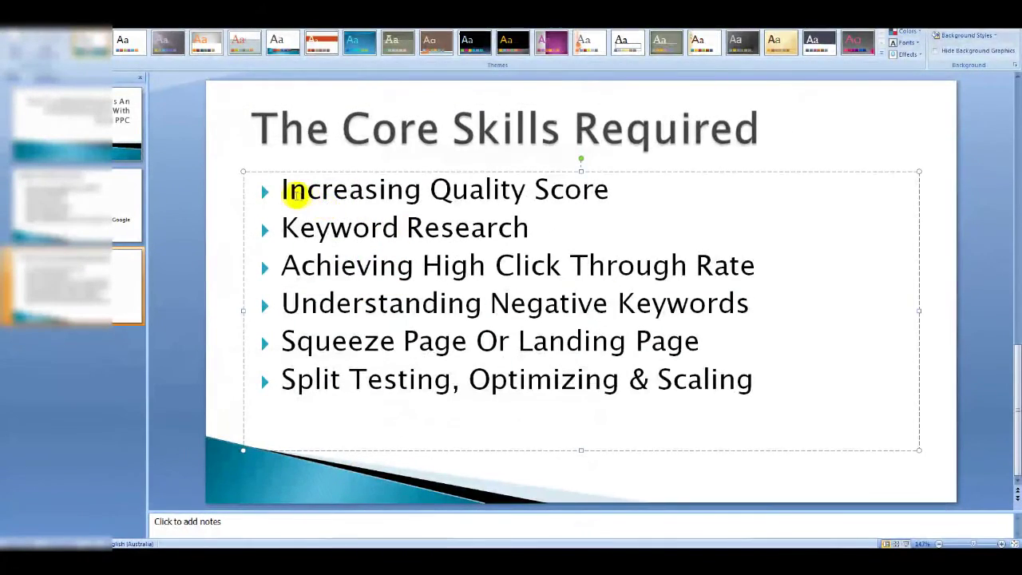
# Step: Switch to the PowerPoint slide "The Core Skills Required" and highlight the quality score, keyword research and high click through rate points
pyautogui.moveTo(294, 196); pyautogui.dragTo(515, 196)
pyautogui.moveTo(535, 232); pyautogui.dragTo(283, 227)
pyautogui.moveTo(287, 266); pyautogui.dragTo(707, 268)
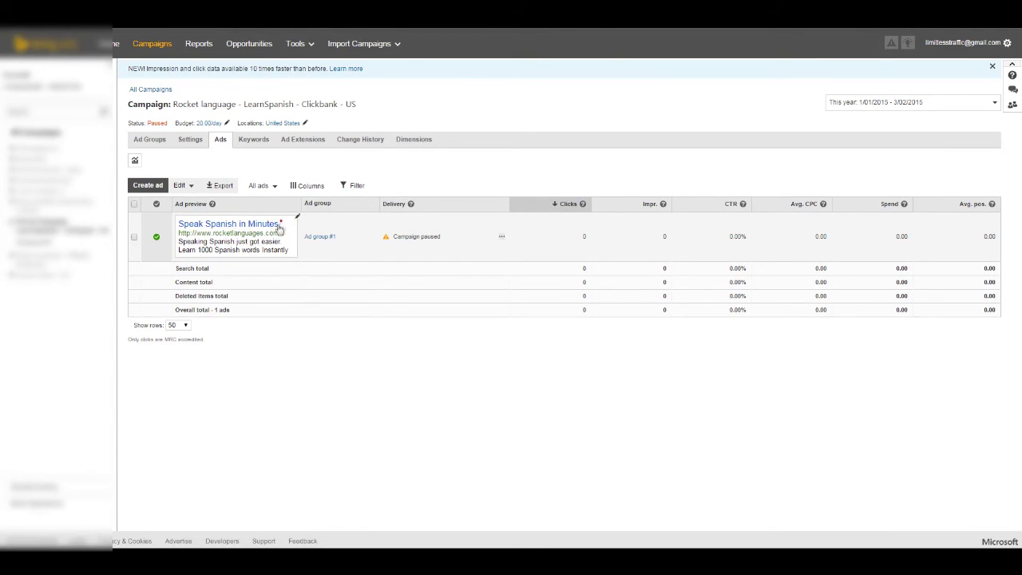
# Step: Return to the Bing Ads campaign's ads, review the "Speak Spanish in Minutes" ad and open its title and text for editing
pyautogui.moveTo(281, 225); pyautogui.dragTo(167, 223)
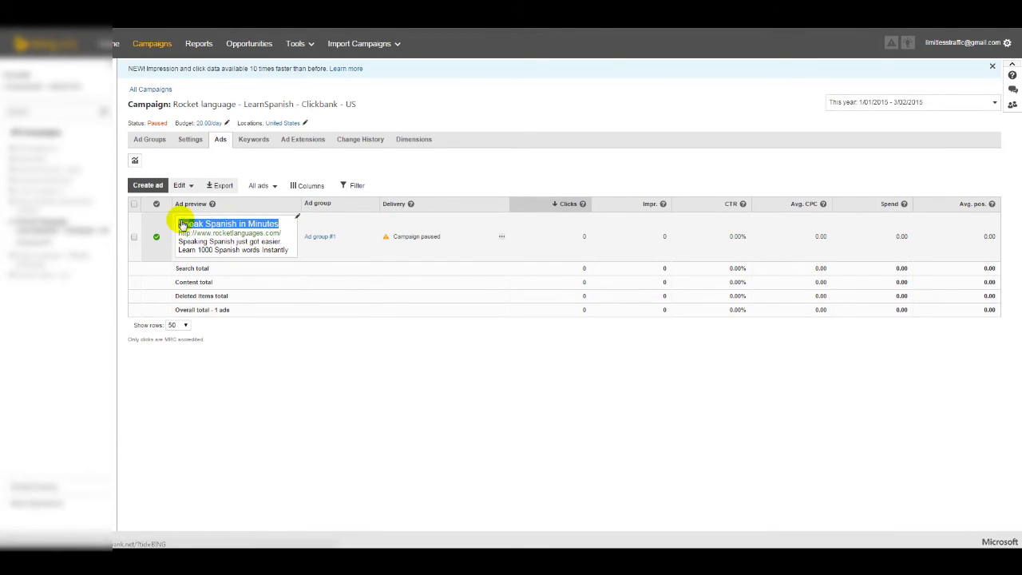
pyautogui.click(492, 393)
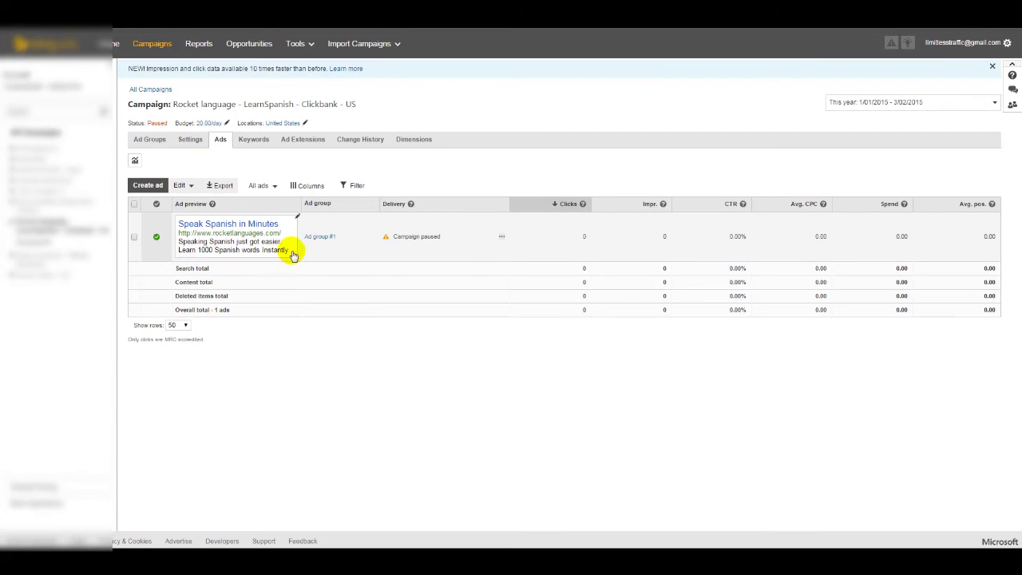
pyautogui.moveTo(292, 250); pyautogui.dragTo(179, 240)
pyautogui.click(412, 384)
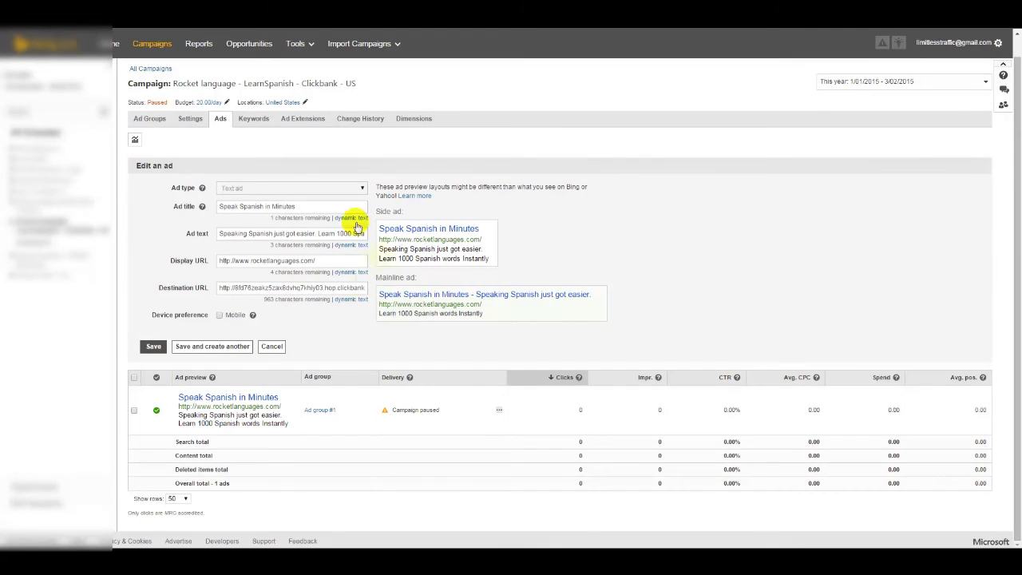
pyautogui.tripleClick(250, 206)
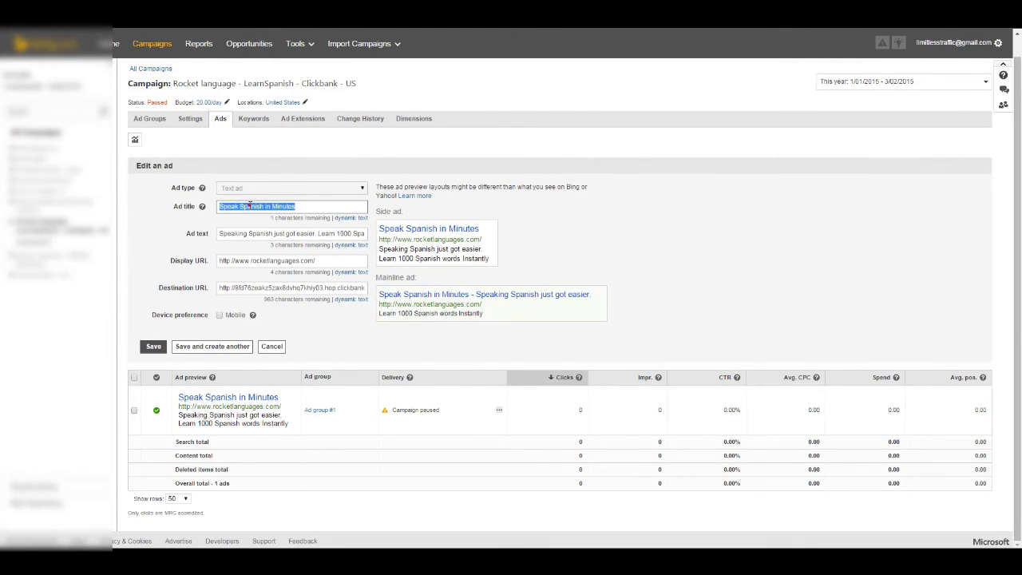
pyautogui.tripleClick(253, 230)
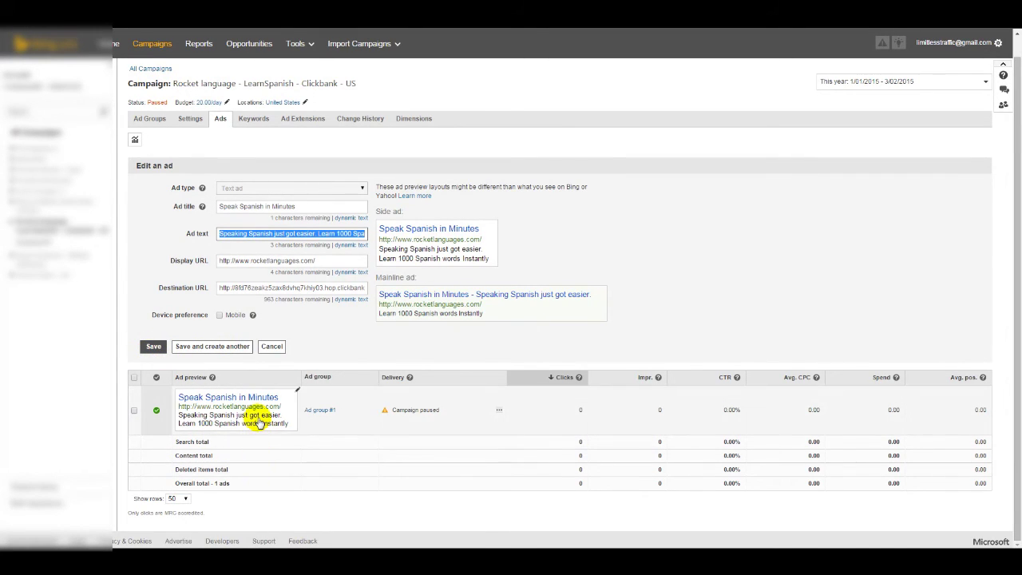
# Step: Open the settings of Ad group #1, set ad rotation to "Rotate ads more evenly" and save
pyautogui.click(159, 125)
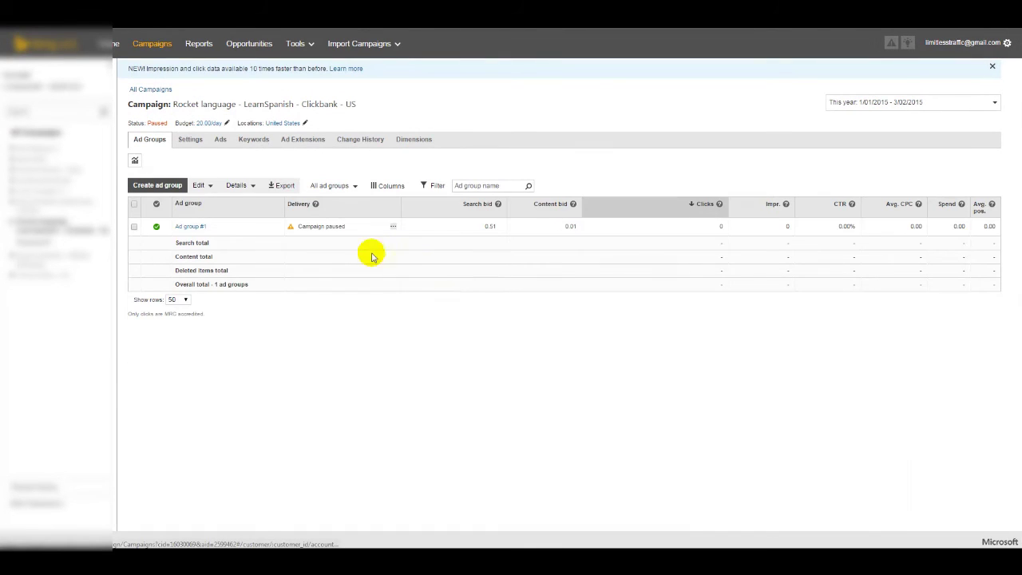
pyautogui.click(189, 226)
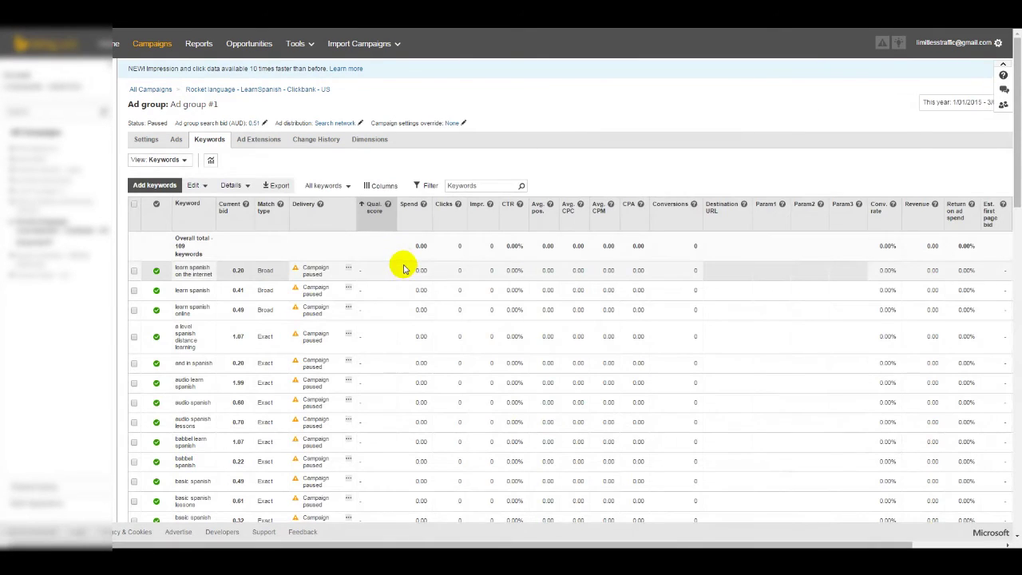
pyautogui.click(143, 139)
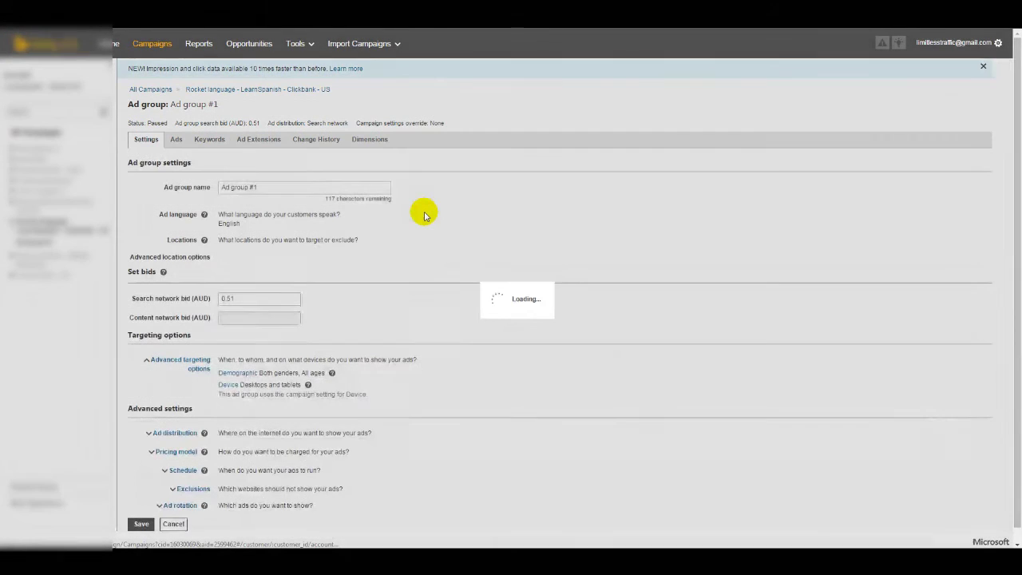
pyautogui.scroll(-2, 326, 269)
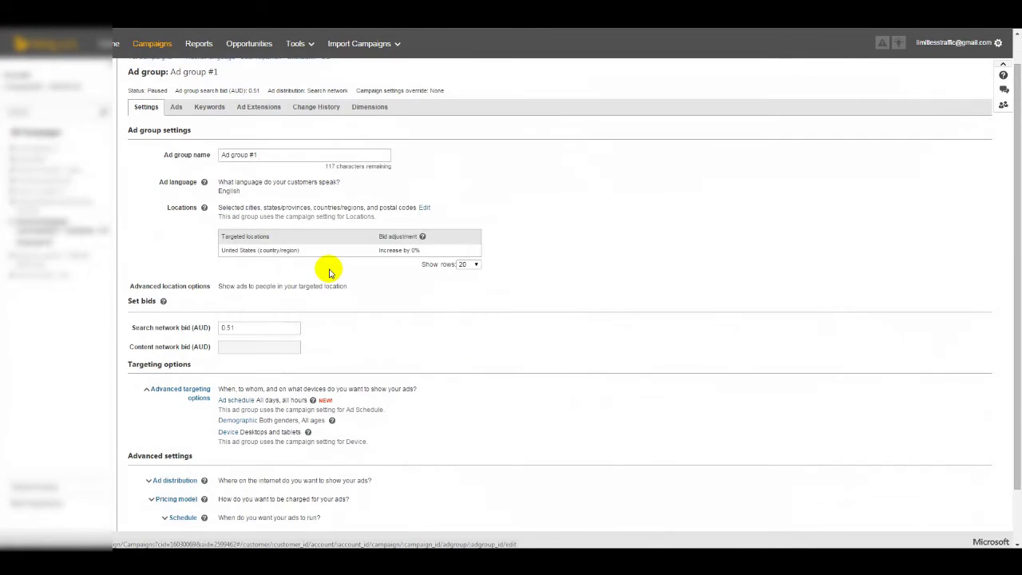
pyautogui.click(180, 490)
pyautogui.scroll(-1, 264, 487)
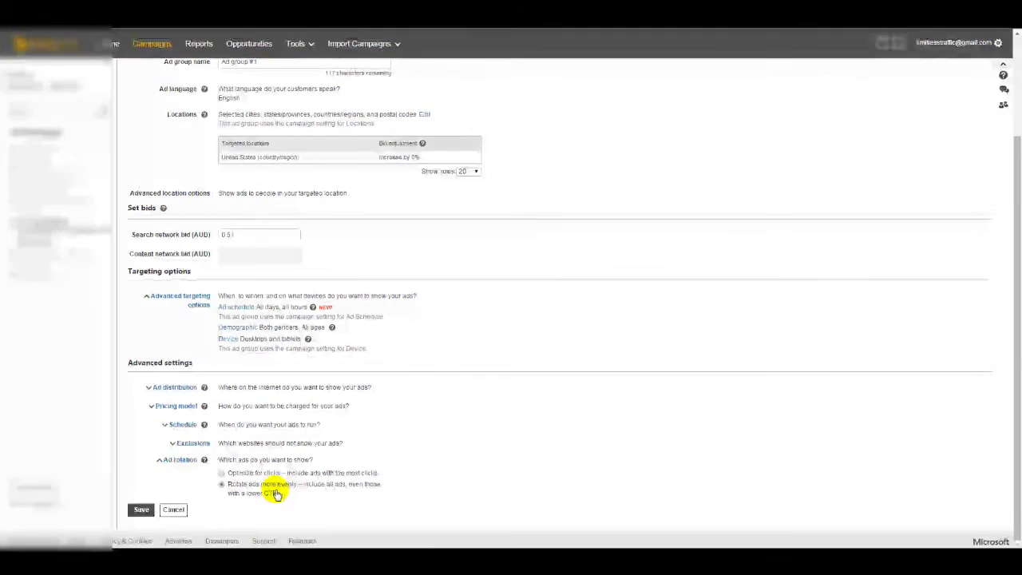
pyautogui.click(137, 509)
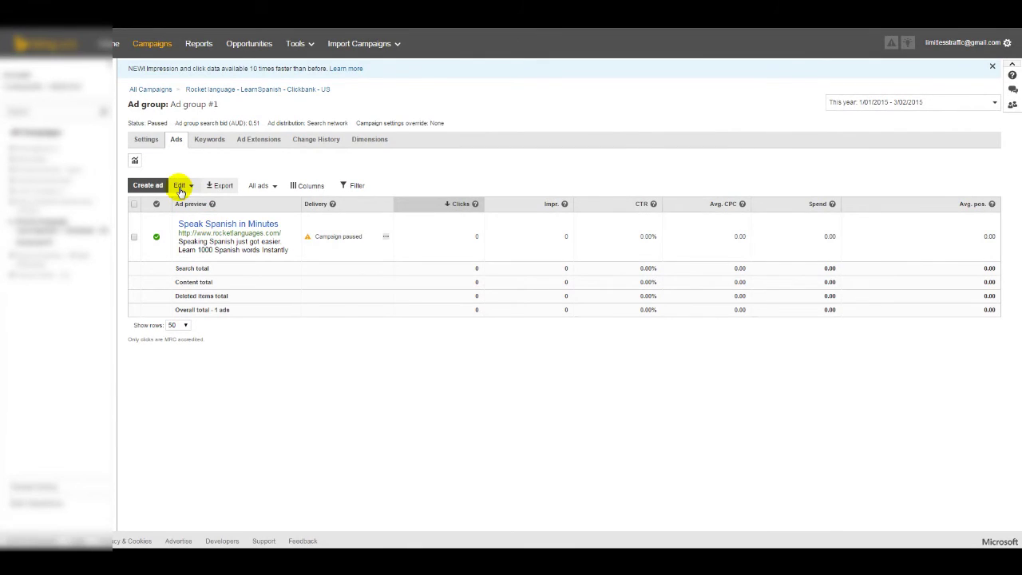
# Step: Start a new text ad in Ad group #1 with the title "Learn how to speak spanis"
pyautogui.click(148, 185)
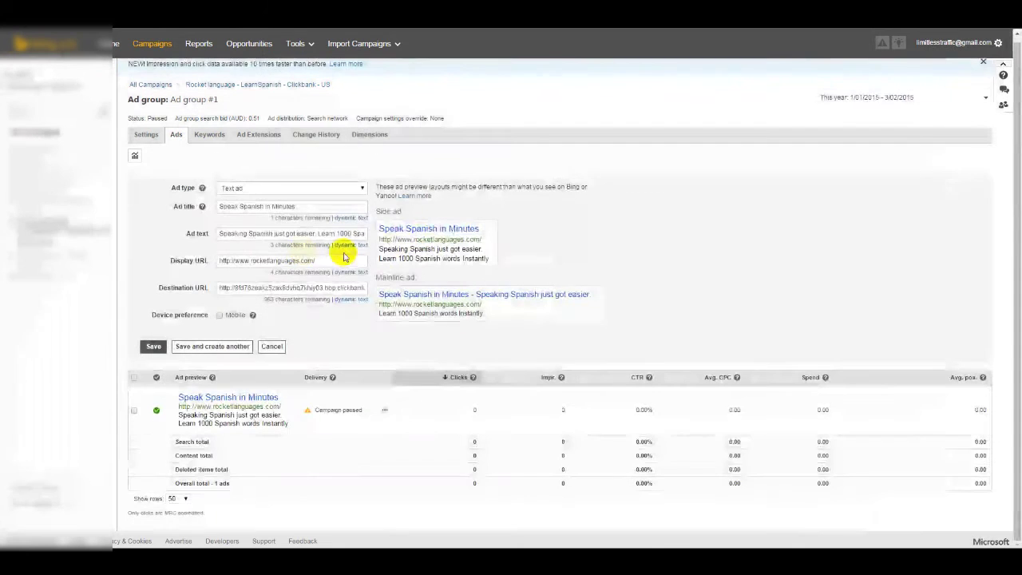
pyautogui.doubleClick(280, 206)
pyautogui.tripleClick(273, 206)
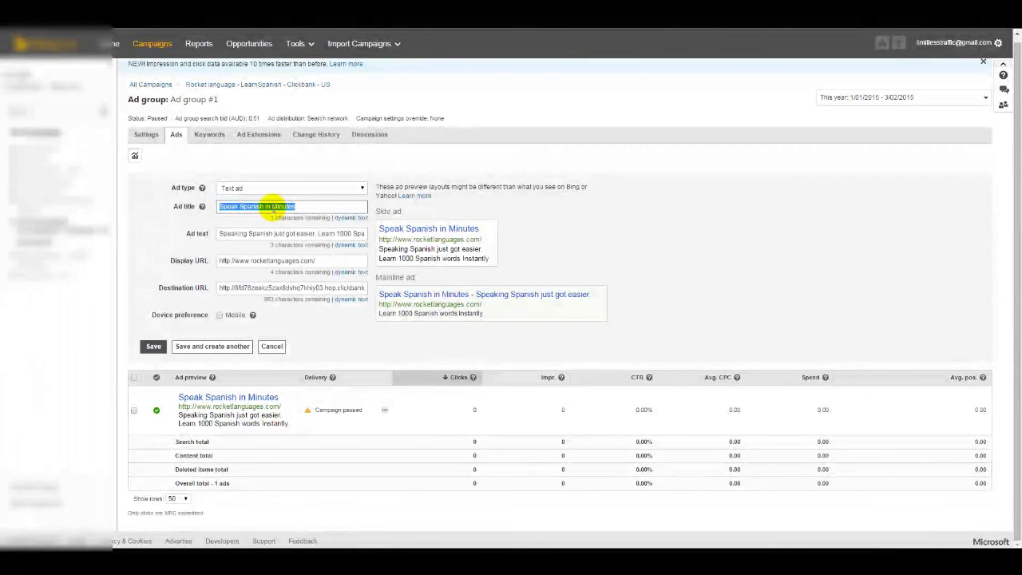
pyautogui.write('Learn')
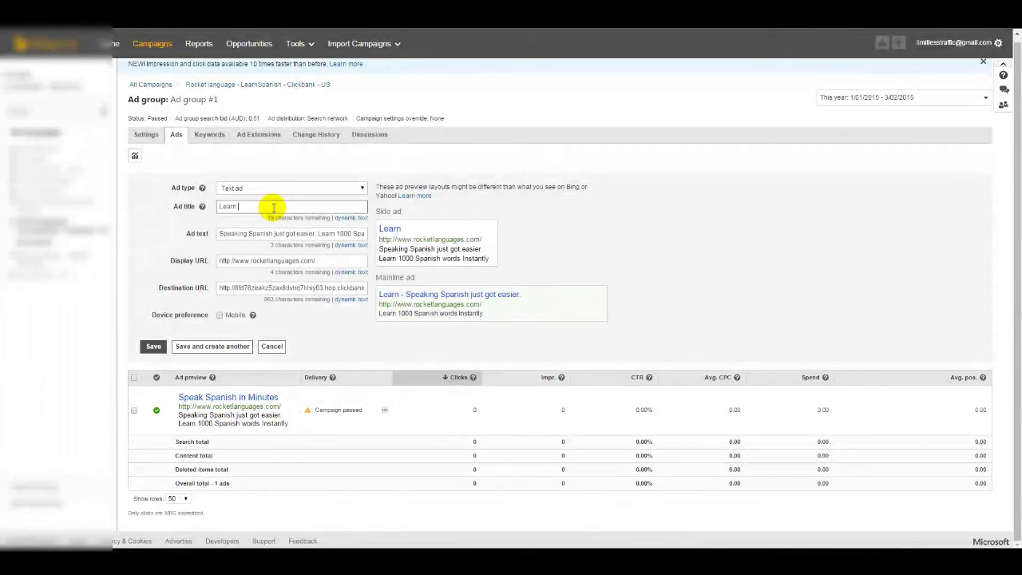
pyautogui.write(' how to speak spanis')
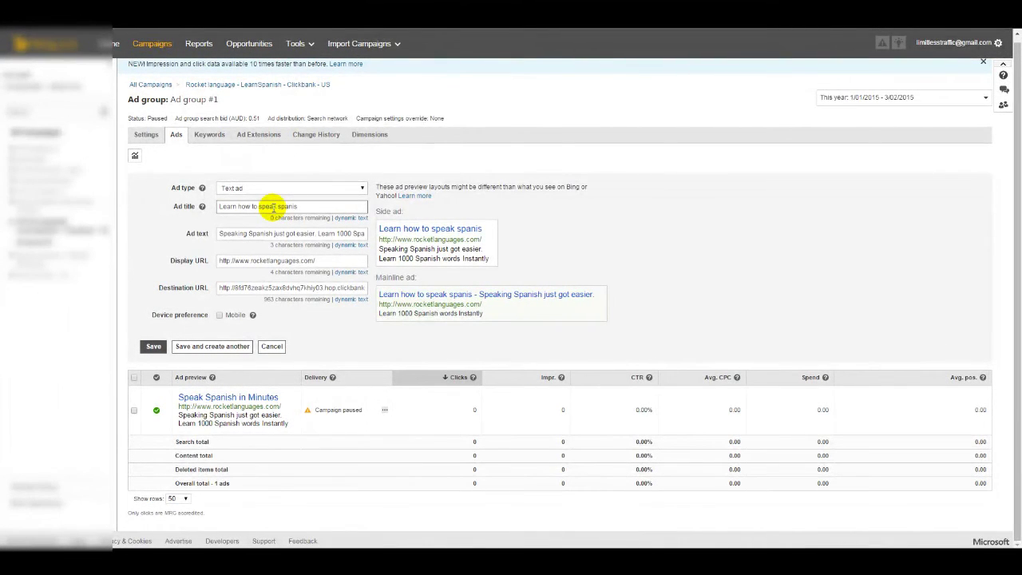
# Step: Set the new ad's text to "learn how to speak spanich from buying my course!" and try to save the ad
pyautogui.tripleClick(264, 232)
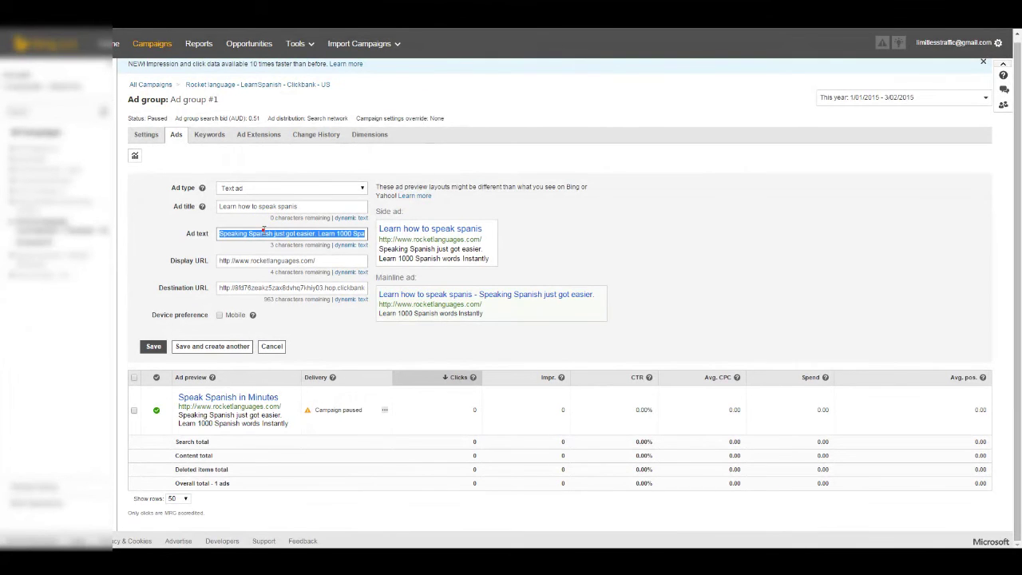
pyautogui.write('learn how to speak spanich')
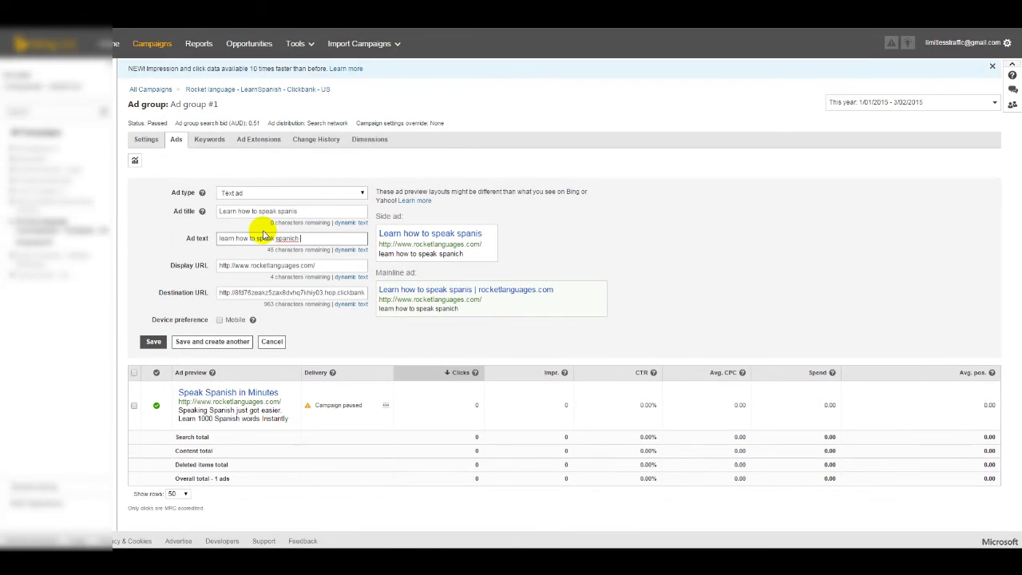
pyautogui.write(' from buying my course!')
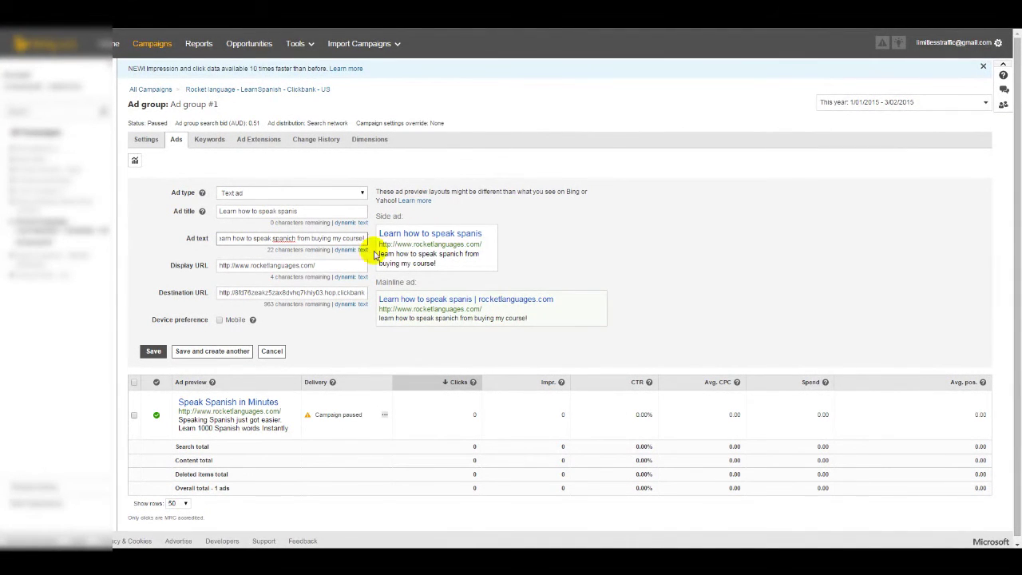
pyautogui.click(154, 352)
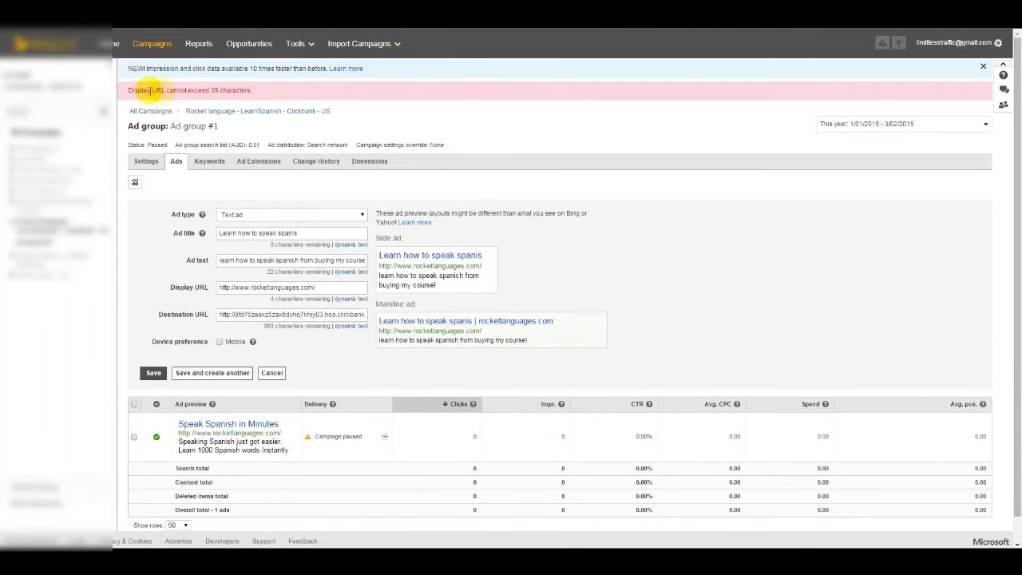
# Step: Set the new ad's display URL to "learnspanishc.om" and save the ad
pyautogui.moveTo(332, 287); pyautogui.dragTo(189, 290)
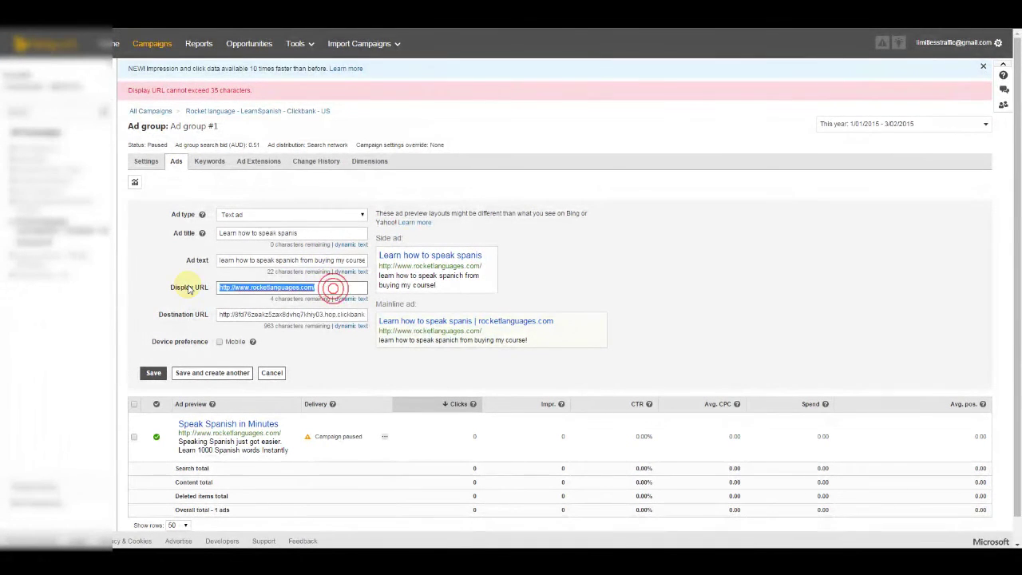
pyautogui.write('learnspanishc.')
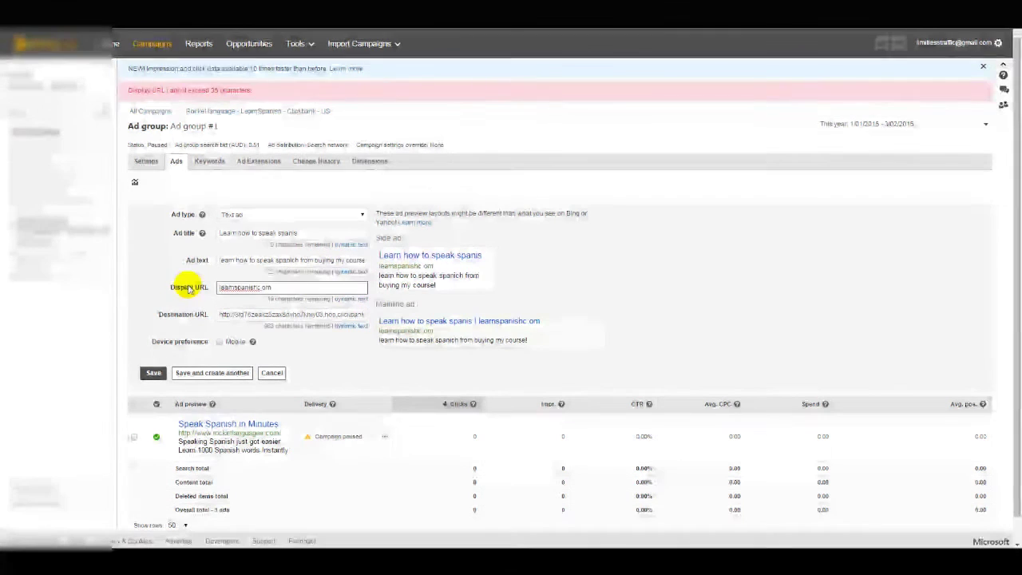
pyautogui.click(154, 373)
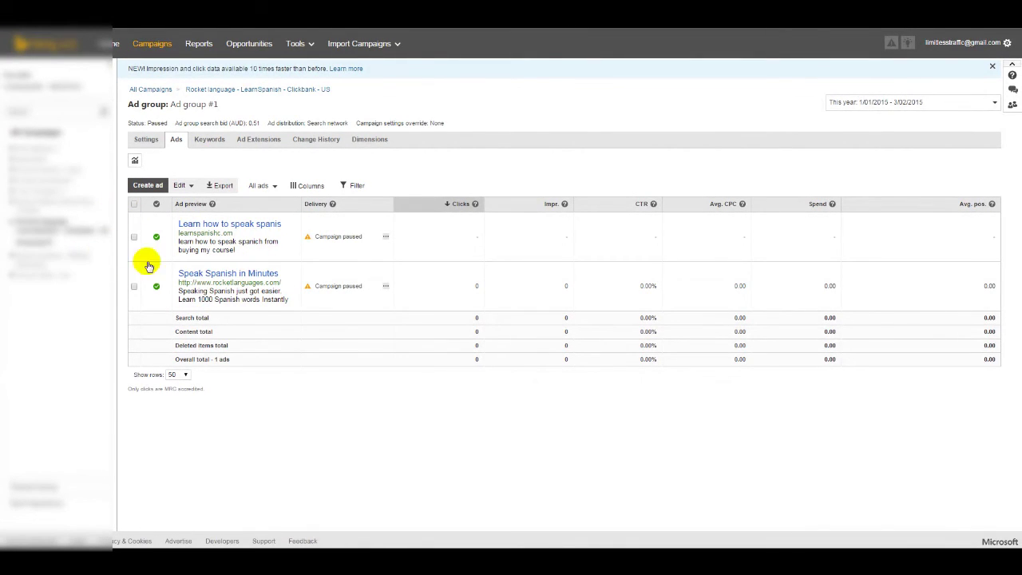
# Step: Compare the clicks, impressions and click-through rate of the two ads in Ad group #1
pyautogui.click(468, 228)
pyautogui.click(543, 228)
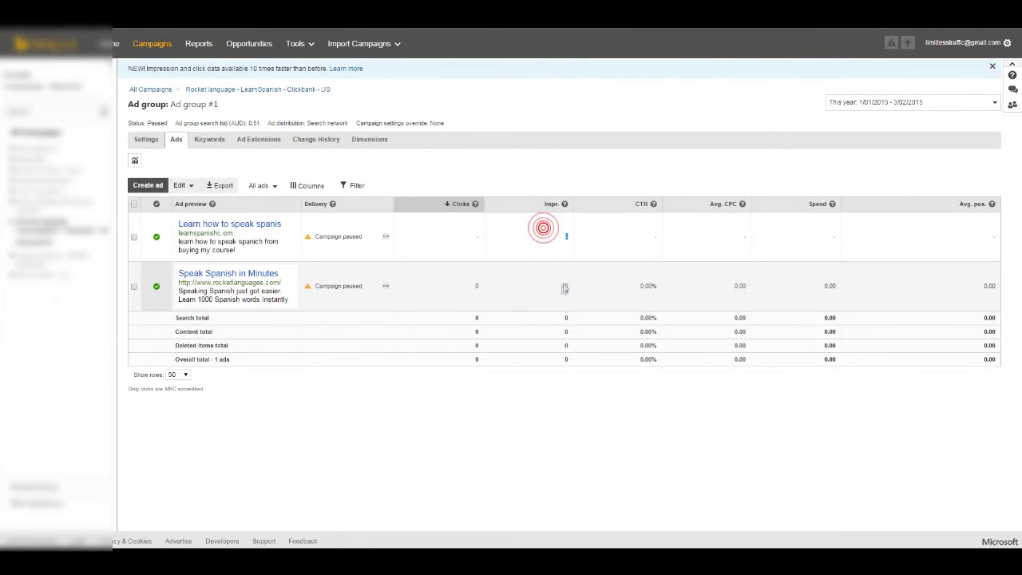
pyautogui.moveTo(633, 279); pyautogui.dragTo(663, 290)
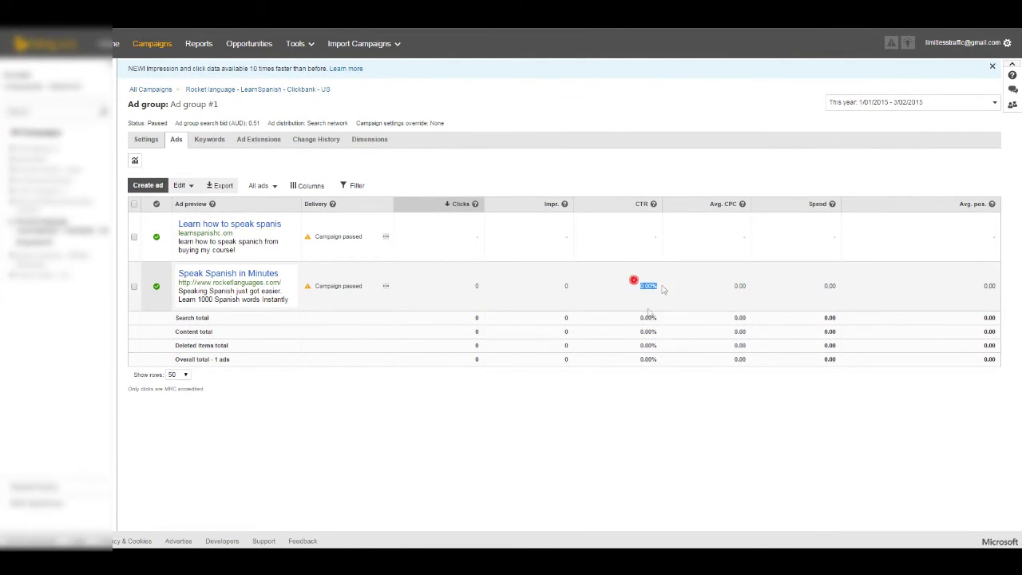
pyautogui.click(484, 425)
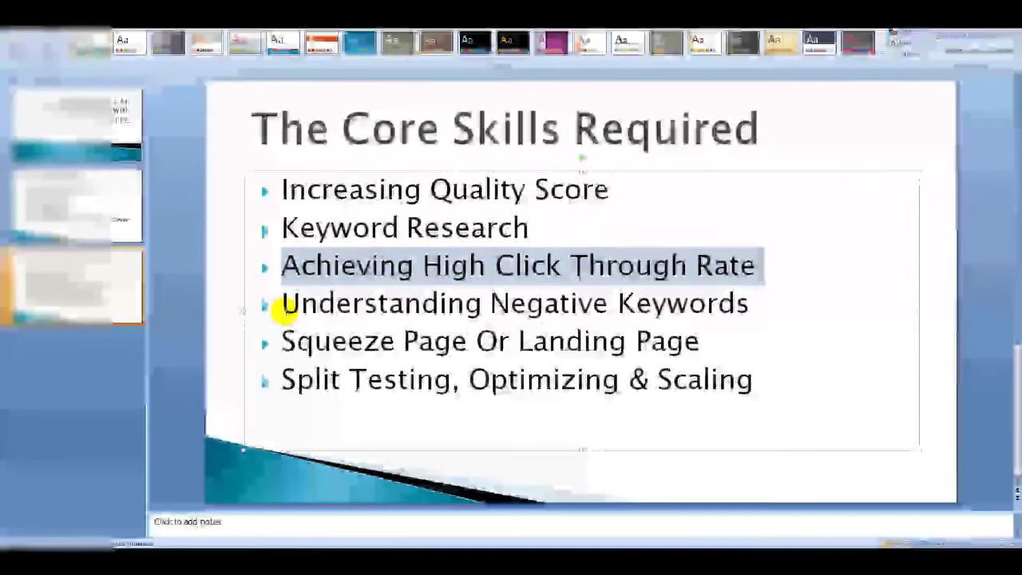
# Step: Switch to the PowerPoint slide "The Core Skills Required" and highlight the negative keywords, squeeze page and split testing points
pyautogui.tripleClick(282, 304)
pyautogui.tripleClick(274, 343)
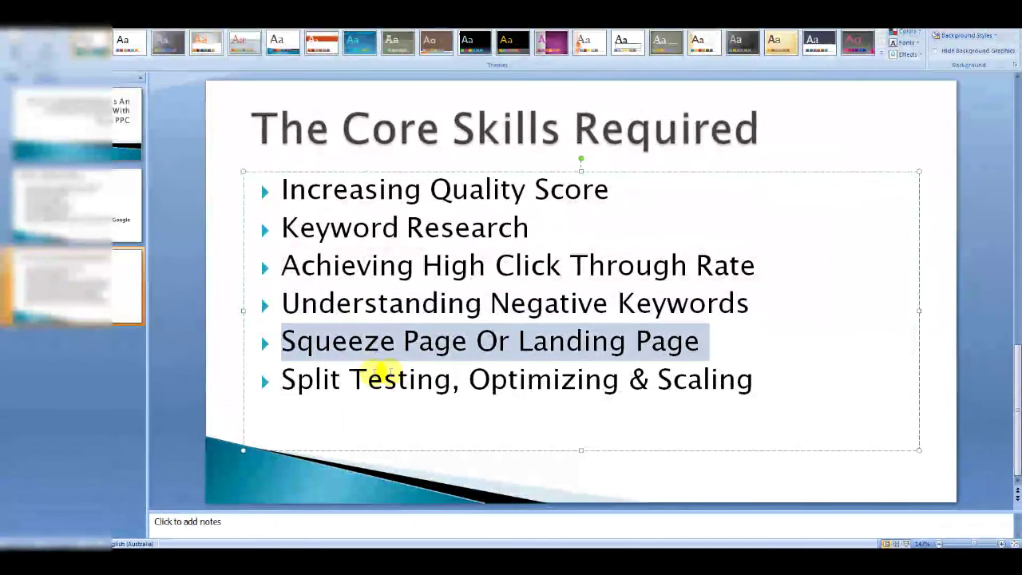
pyautogui.moveTo(281, 377); pyautogui.dragTo(706, 395)
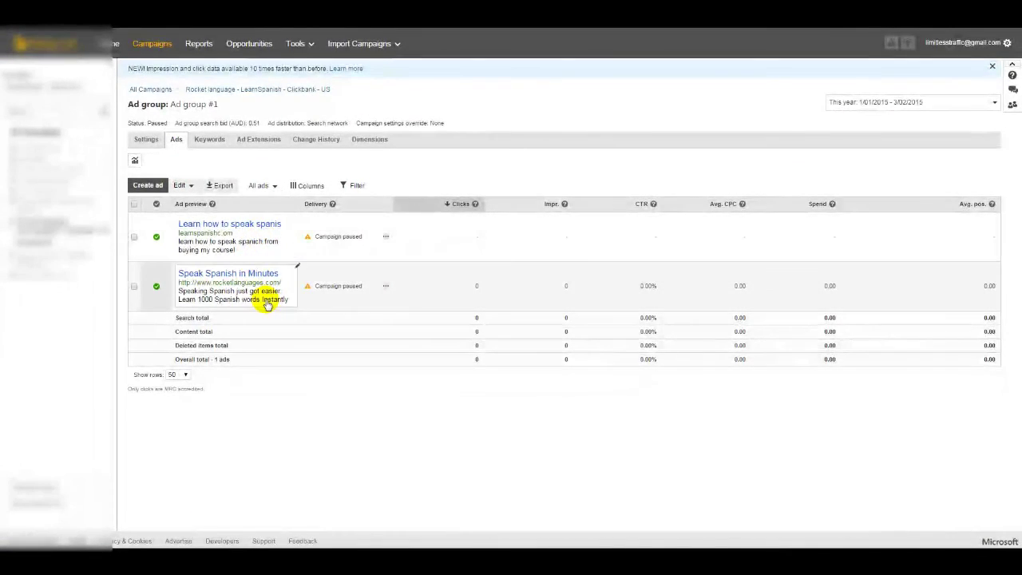
# Step: Check Ad group #1's keywords, return to its ads, select only "Speak Spanish in Minutes" and apply an edit action to it
pyautogui.click(211, 139)
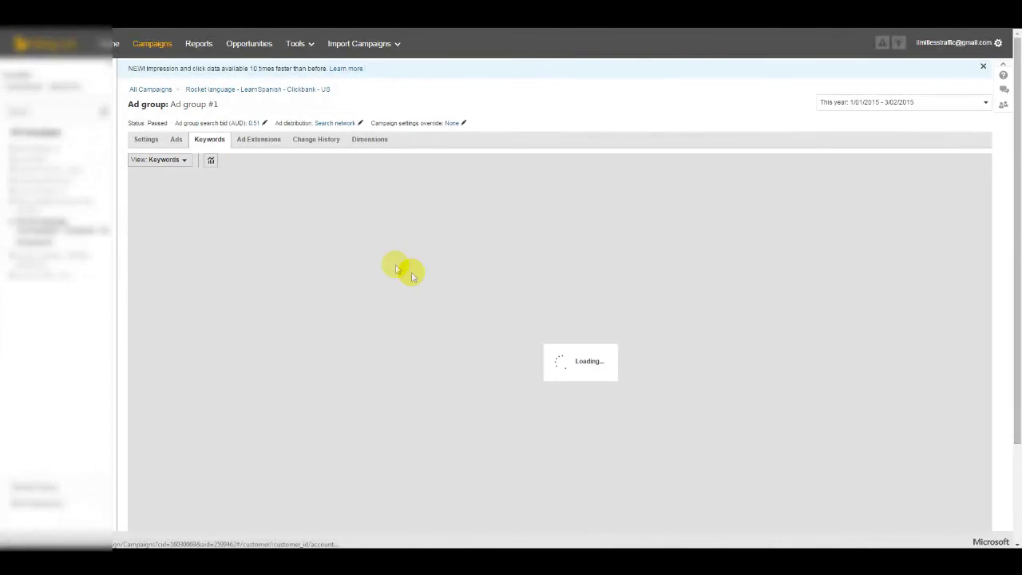
pyautogui.click(176, 140)
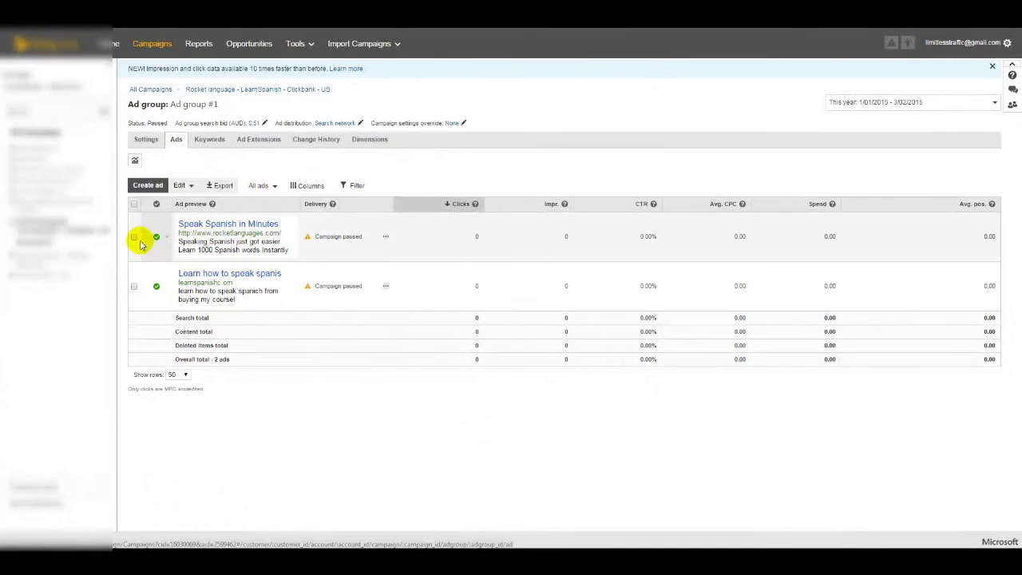
pyautogui.click(134, 236)
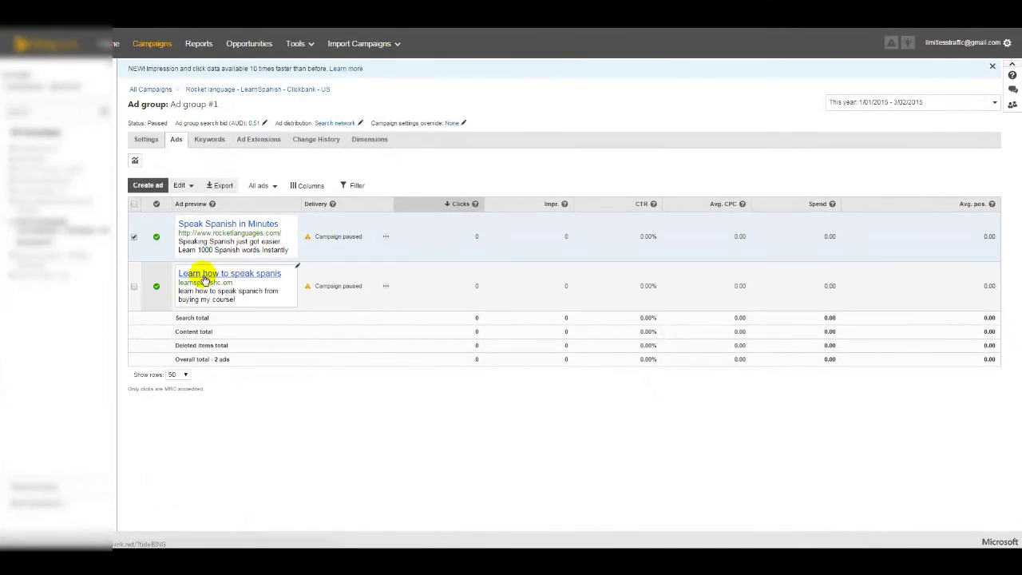
pyautogui.click(133, 286)
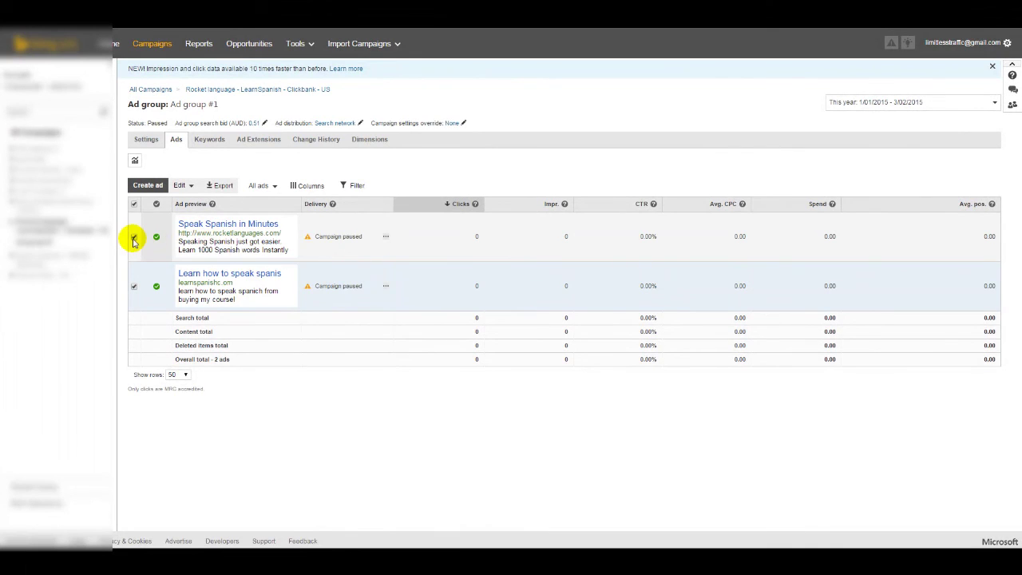
pyautogui.click(134, 286)
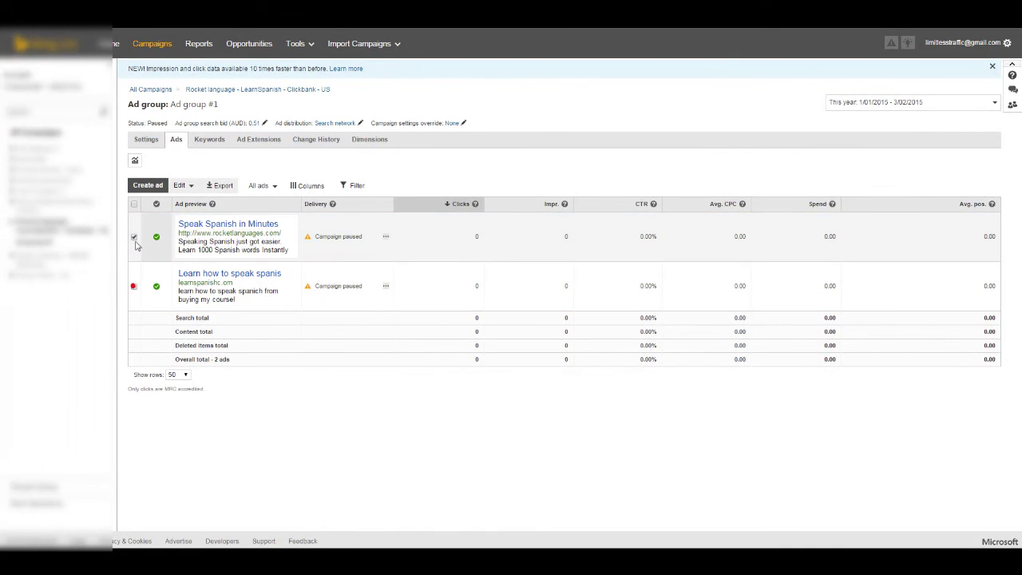
pyautogui.click(187, 185)
pyautogui.click(194, 216)
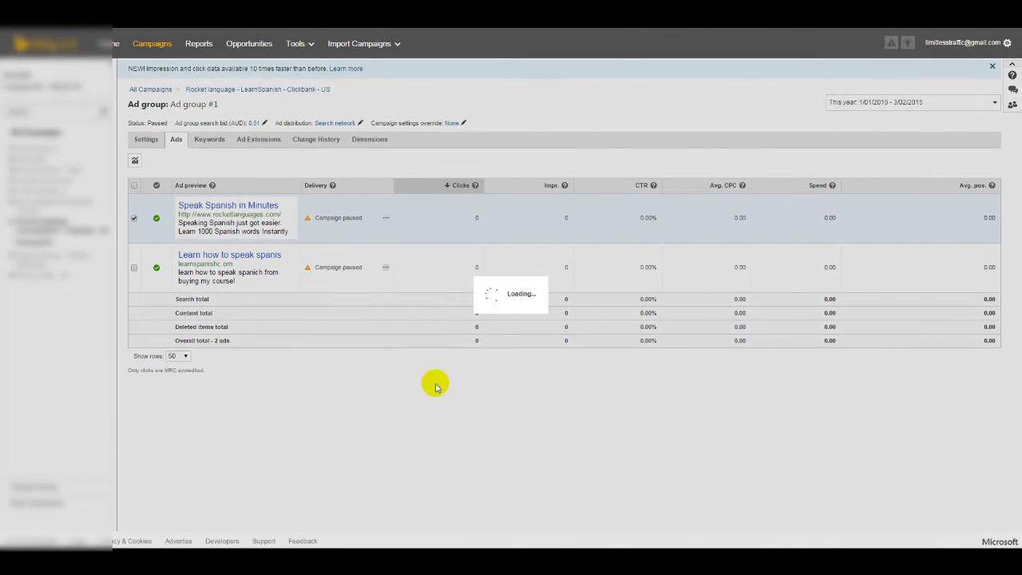
# Step: In Ad group #1's keywords, select "learn spanish on the internet" and "learn spanish", and set the "learn spanish online" bid to 0.61
pyautogui.click(210, 138)
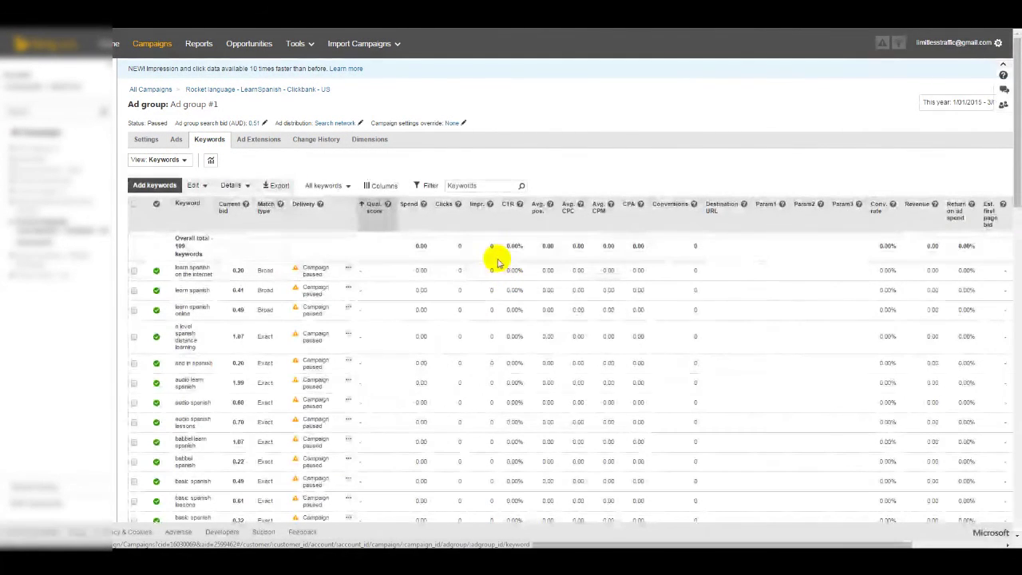
pyautogui.click(134, 271)
pyautogui.click(134, 289)
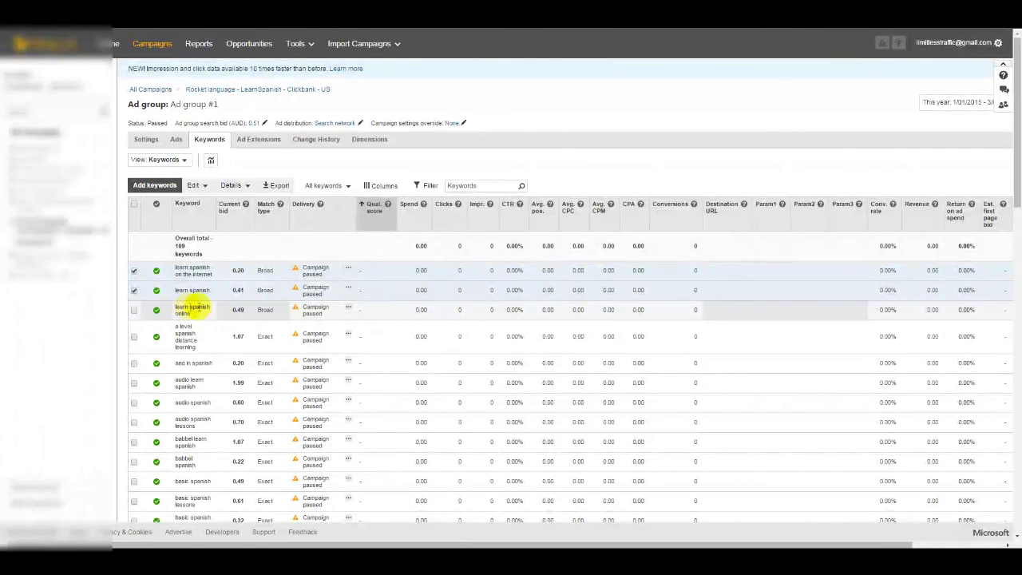
pyautogui.click(249, 308)
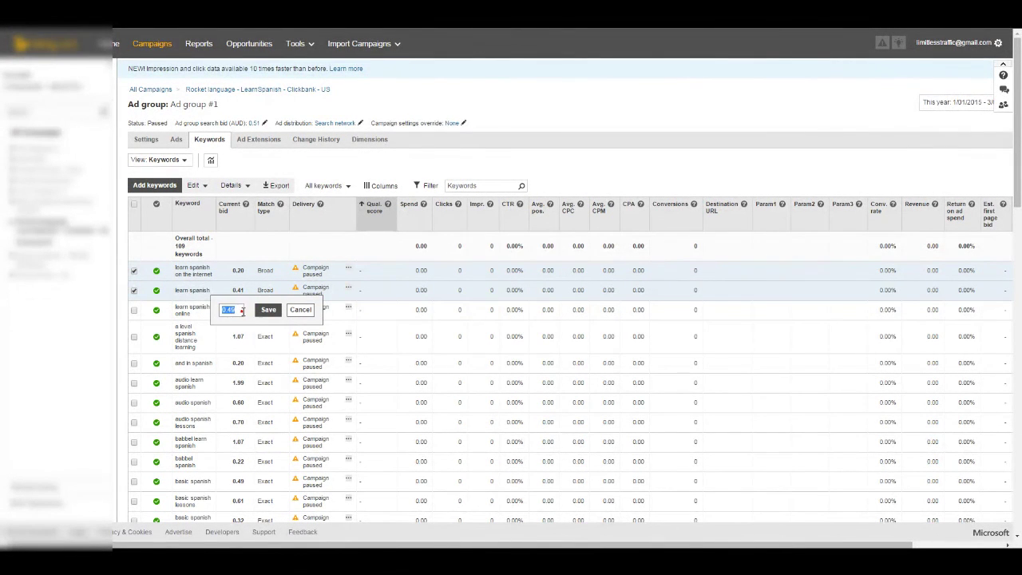
pyautogui.click(242, 310)
pyautogui.write('0.61')
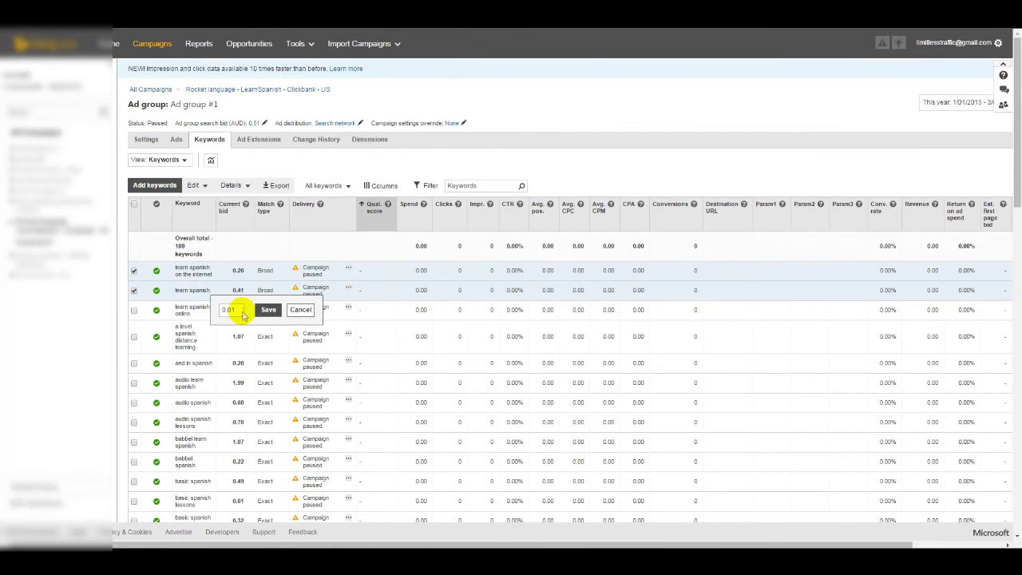
pyautogui.click(268, 309)
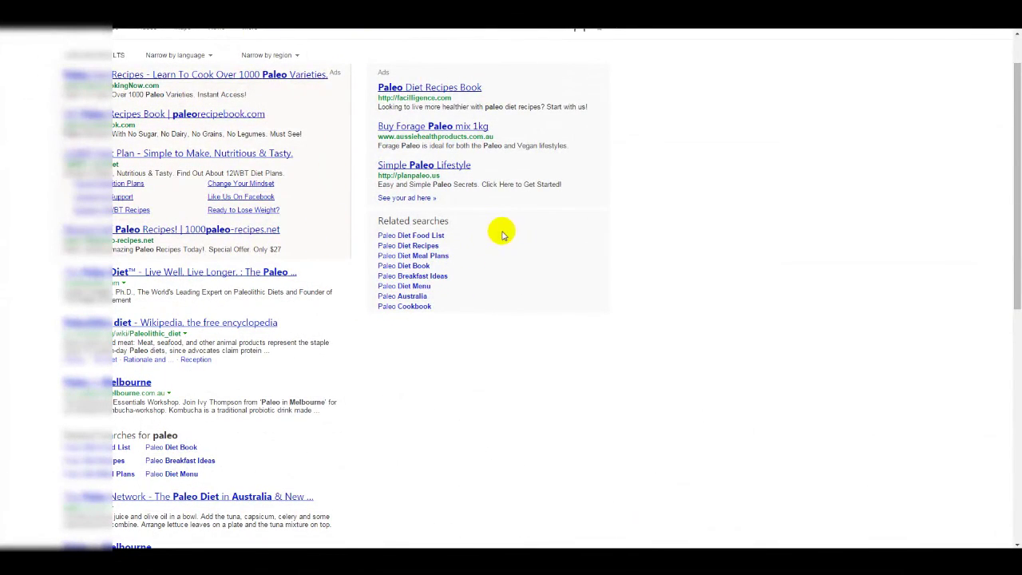
# Step: Review the paid ads in the Bing search results for "paleo"
pyautogui.scroll(1, 239, 200)
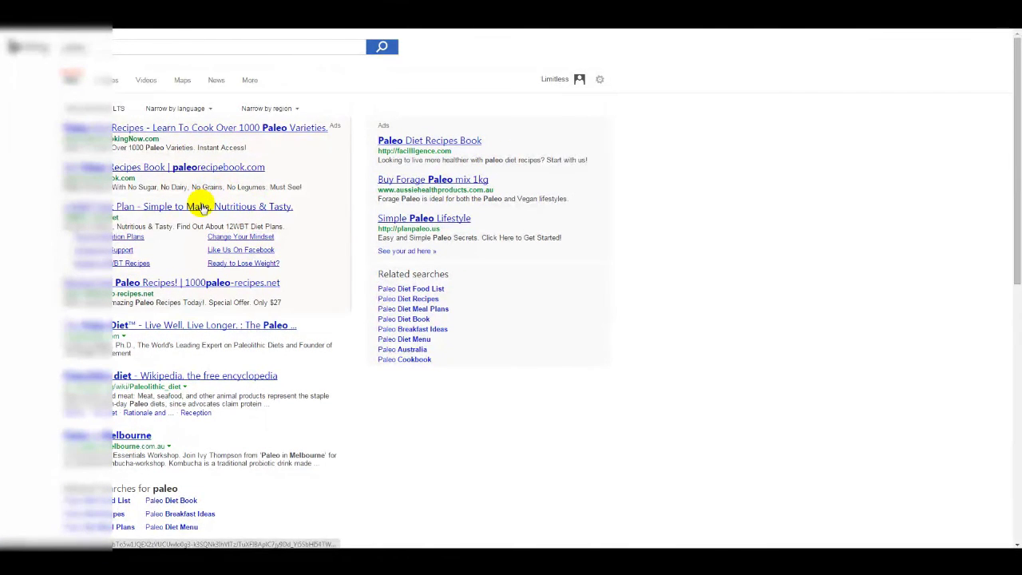